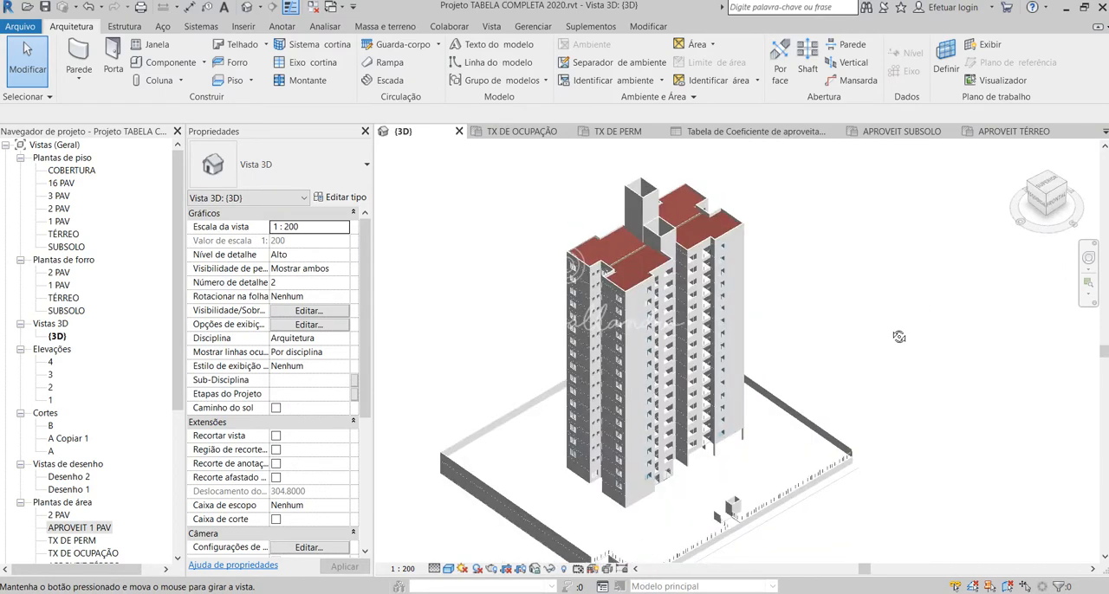
Step: Inspect the apartment tower and its walled site from several angles in the 3D view
scroll(844, 329, "up", 6)
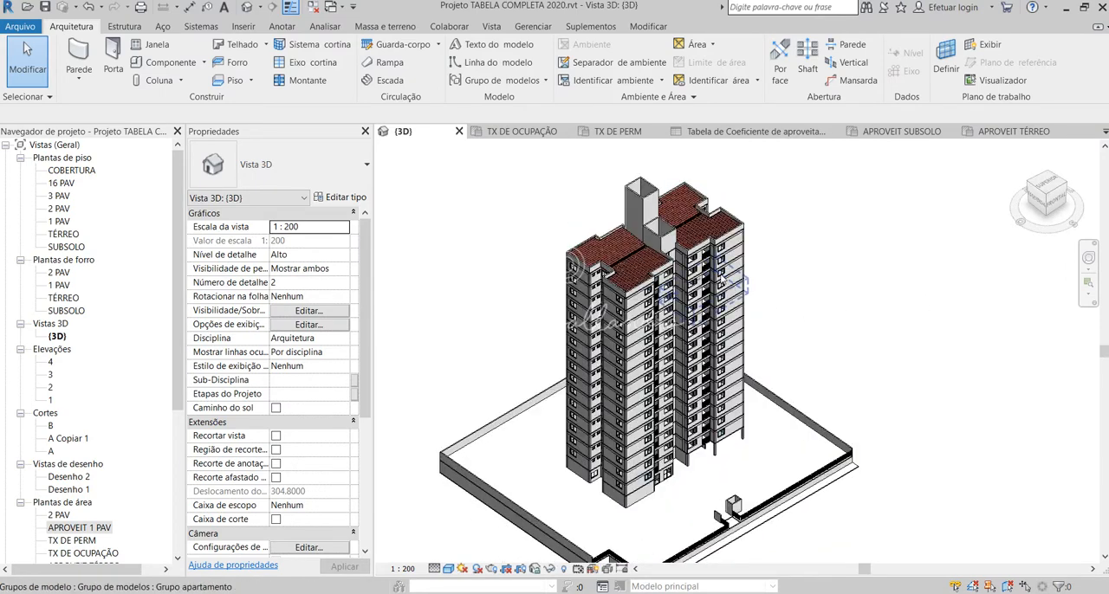
middle_click_drag(837, 333, 801, 342, "shift")
scroll(801, 343, "down", 5)
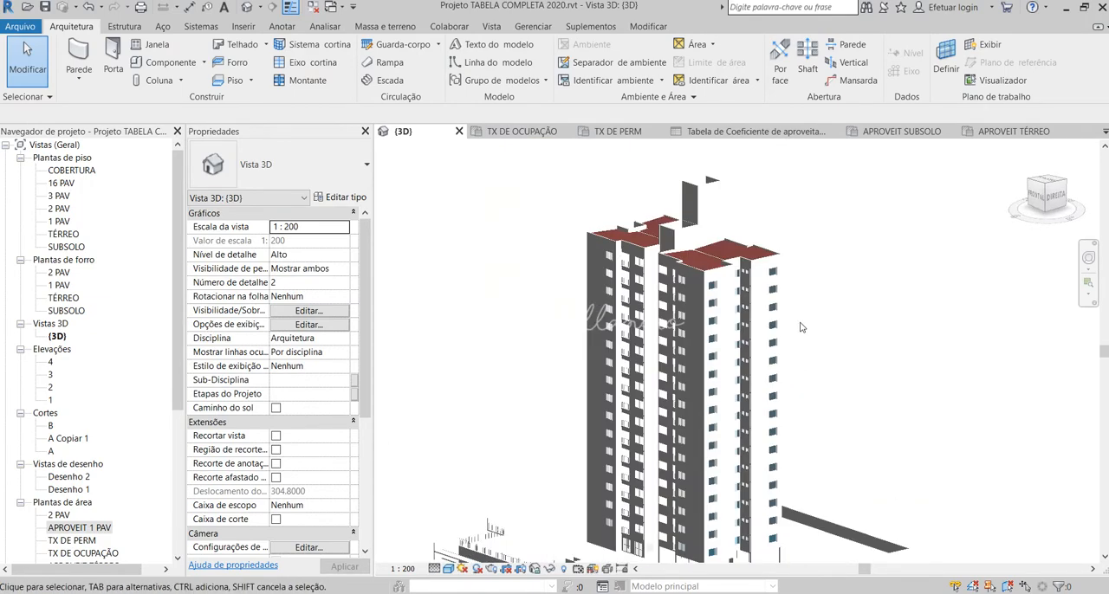
scroll(801, 342, "up", 3)
scroll(765, 326, "down", 2)
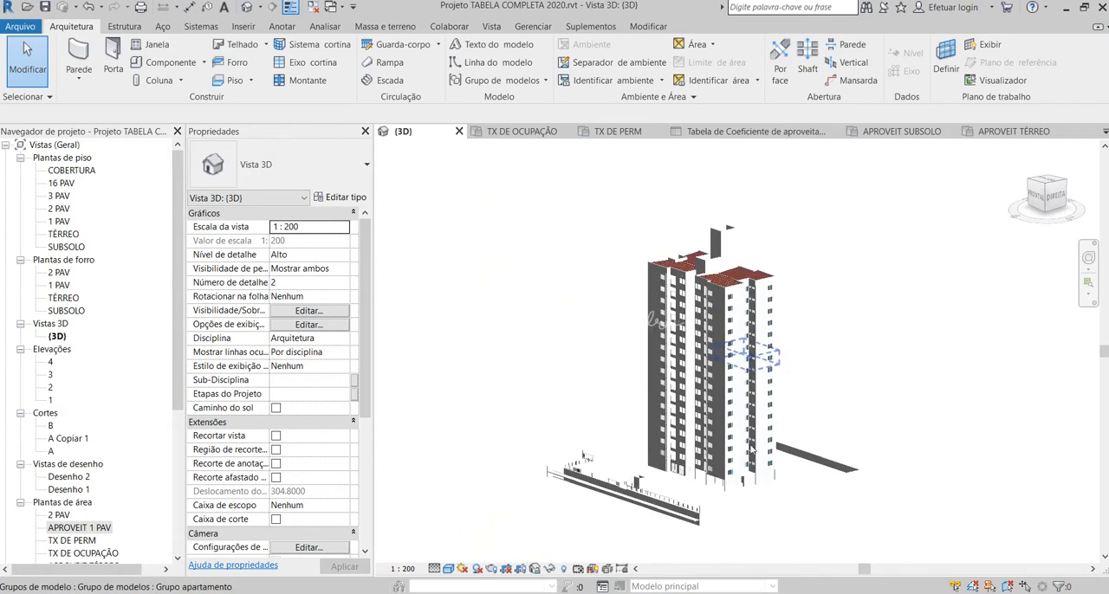
scroll(729, 528, "up", 6)
middle_click_drag(730, 527, 840, 483, "shift")
scroll(840, 483, "down", 4)
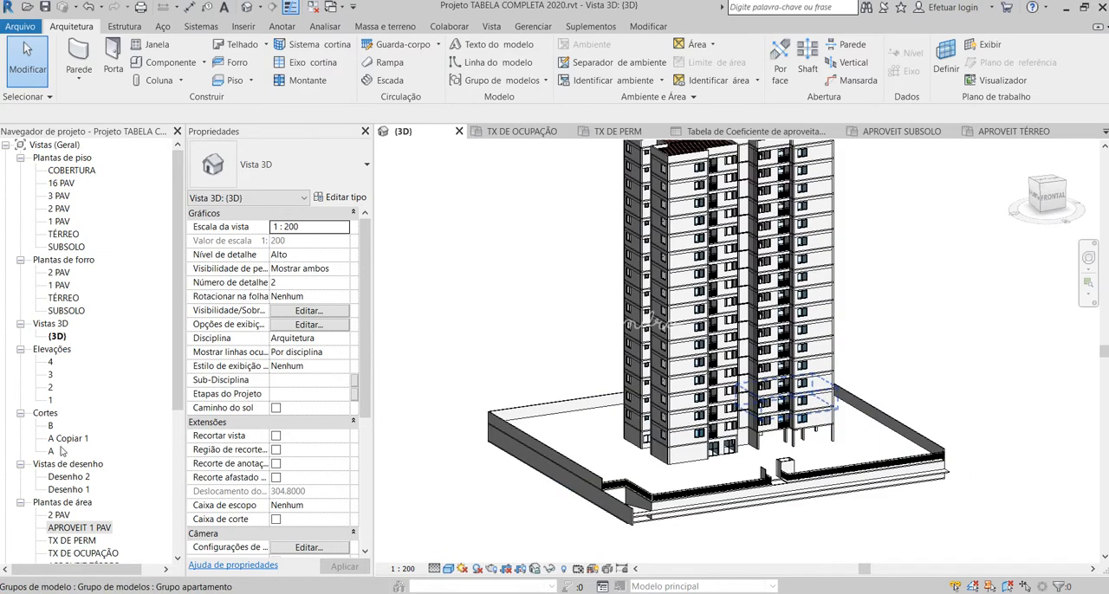
Step: Look through the project's area plans and schedules, including the TX DE PERM area plan's properties
scroll(61, 450, "down", 4)
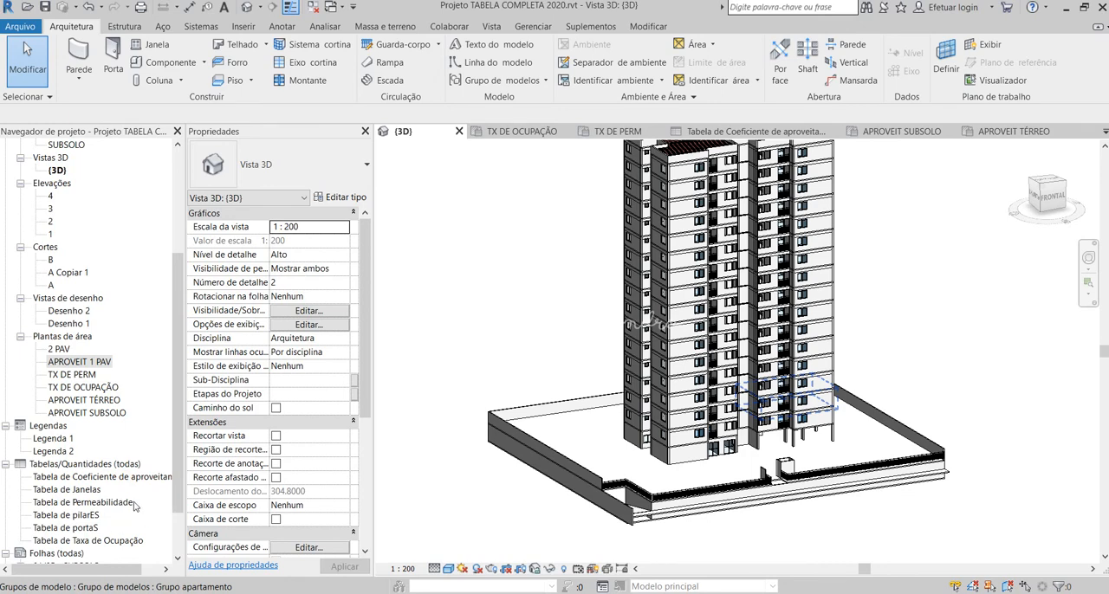
scroll(126, 511, "up", 2)
scroll(838, 443, "up", 4)
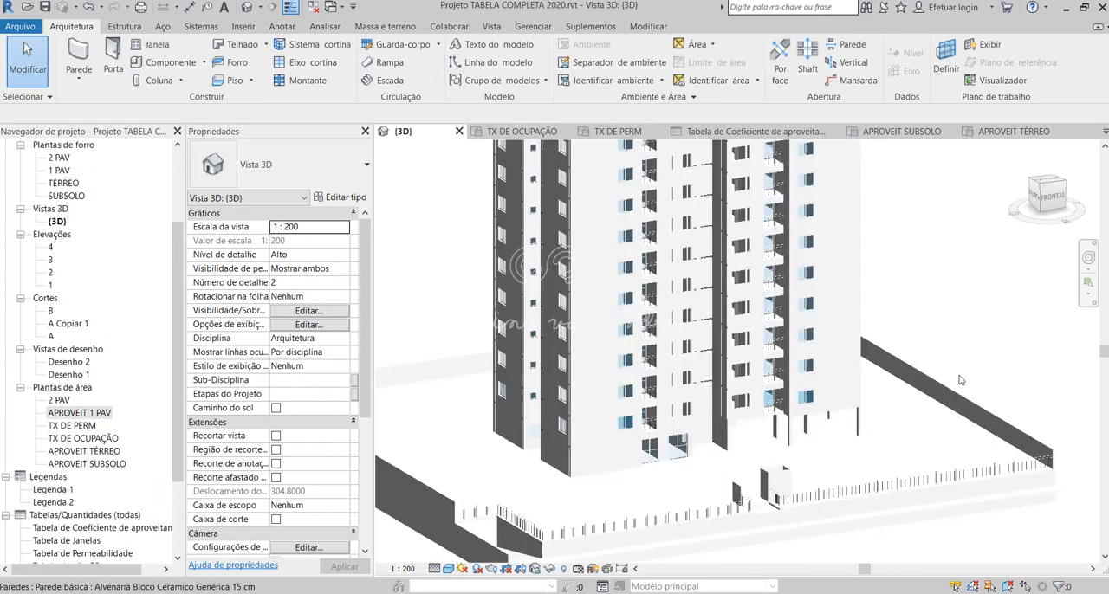
scroll(839, 442, "down", 4)
scroll(91, 469, "down", 2)
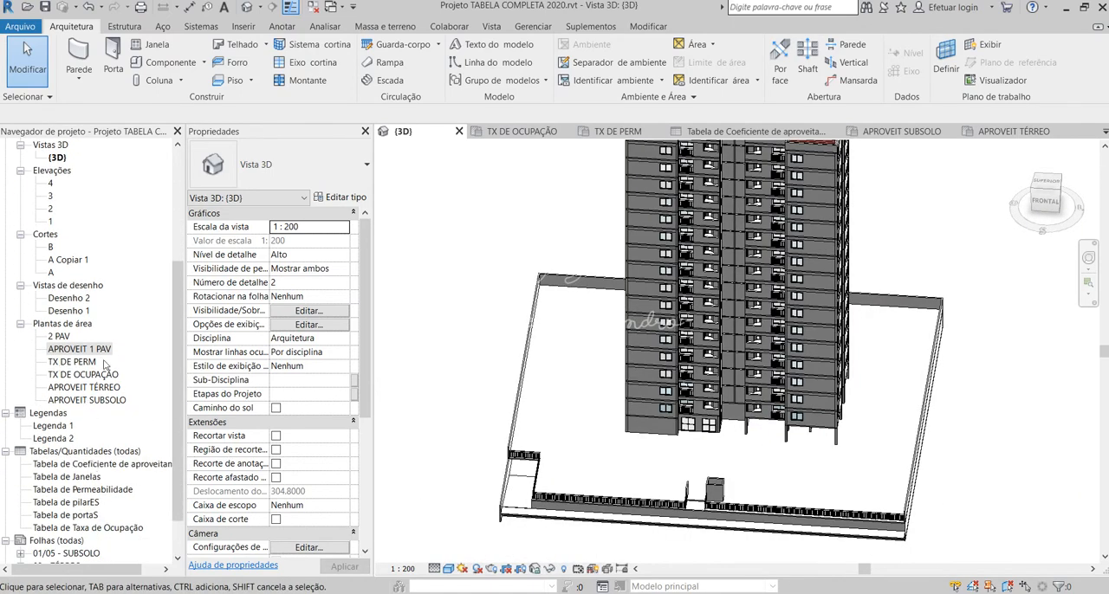
left_click(64, 364)
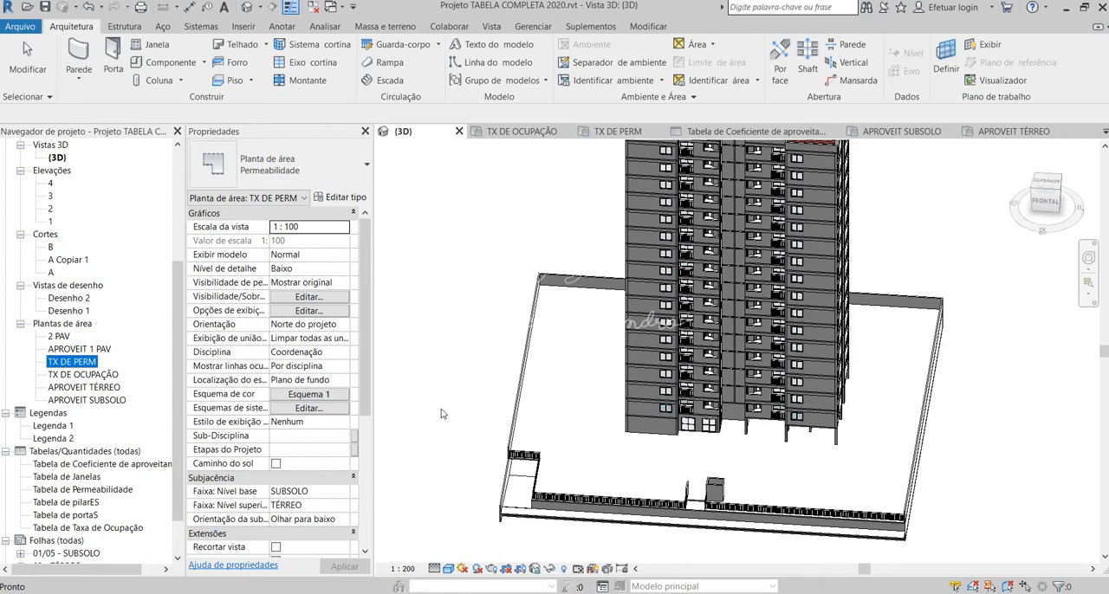
left_click(626, 454)
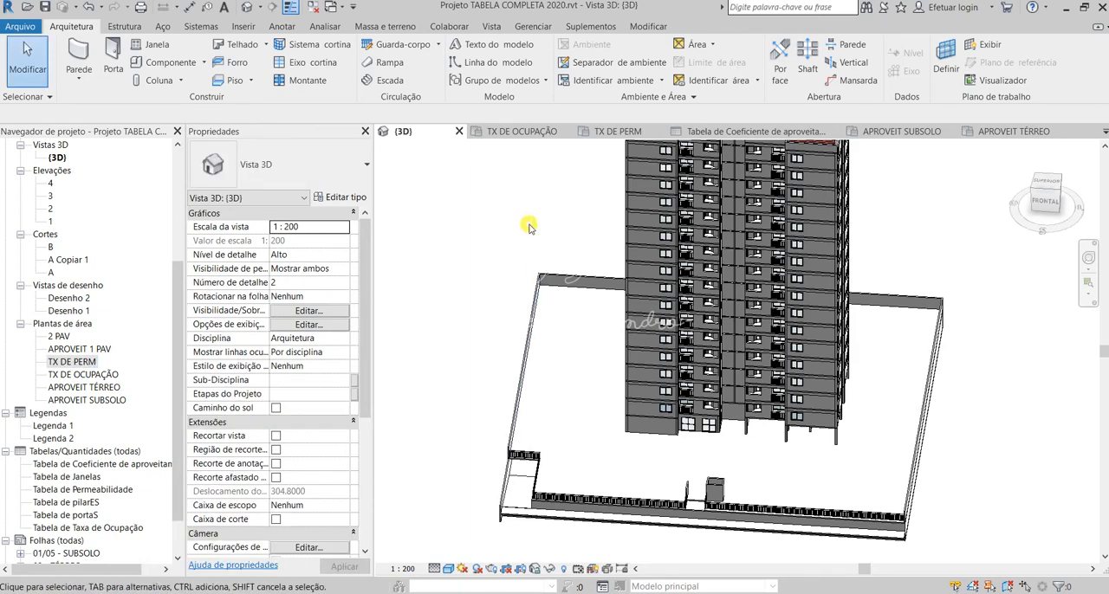
Step: Examine the tower's facades and ground-floor columns from the front and side in the 3D view
middle_click_drag(526, 225, 622, 450, "shift")
scroll(617, 452, "down", 1)
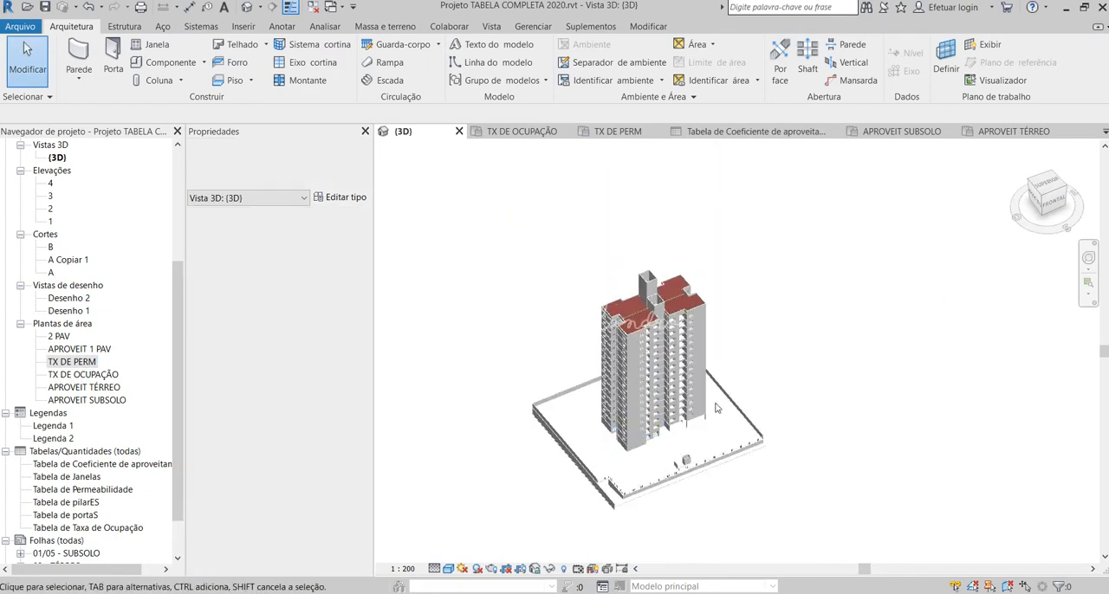
scroll(709, 379, "up", 4)
middle_click_drag(705, 443, 686, 401, "shift")
scroll(743, 346, "down", 3)
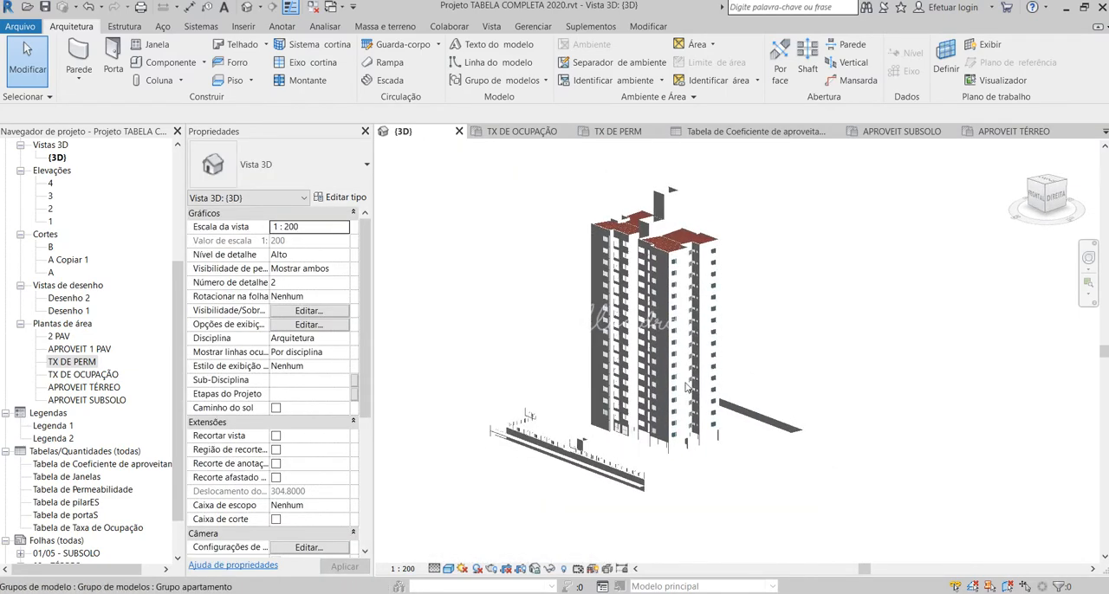
scroll(684, 403, "up", 2)
scroll(665, 472, "up", 1)
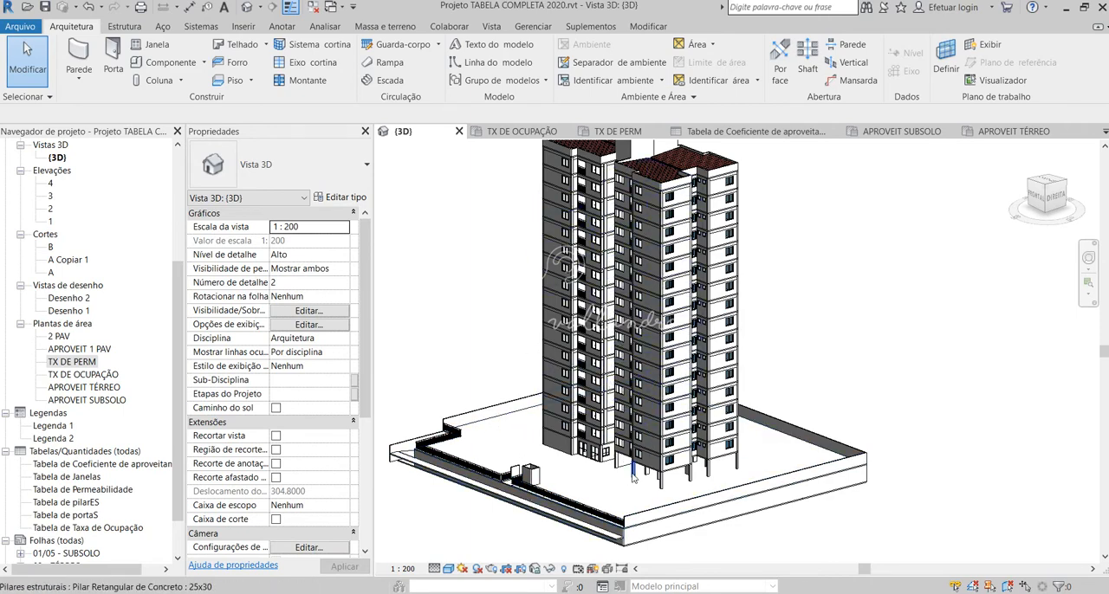
middle_click_drag(619, 373, 630, 446, "shift")
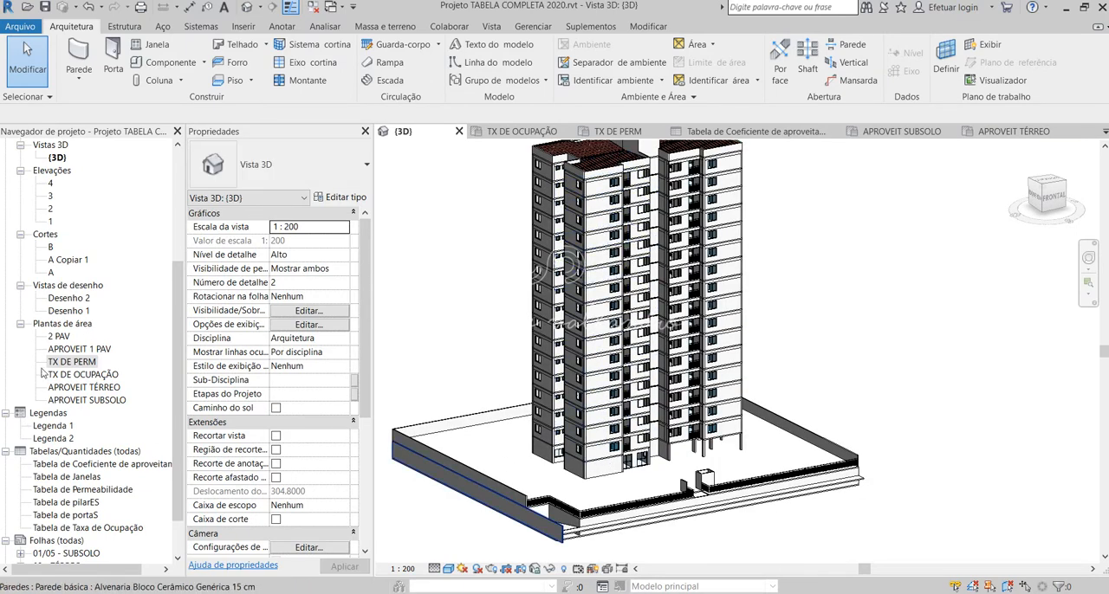
Step: Open the APROVEIT SUBSOLO area plan and delete the duplicate horizontal section A, including its view
left_click(98, 400)
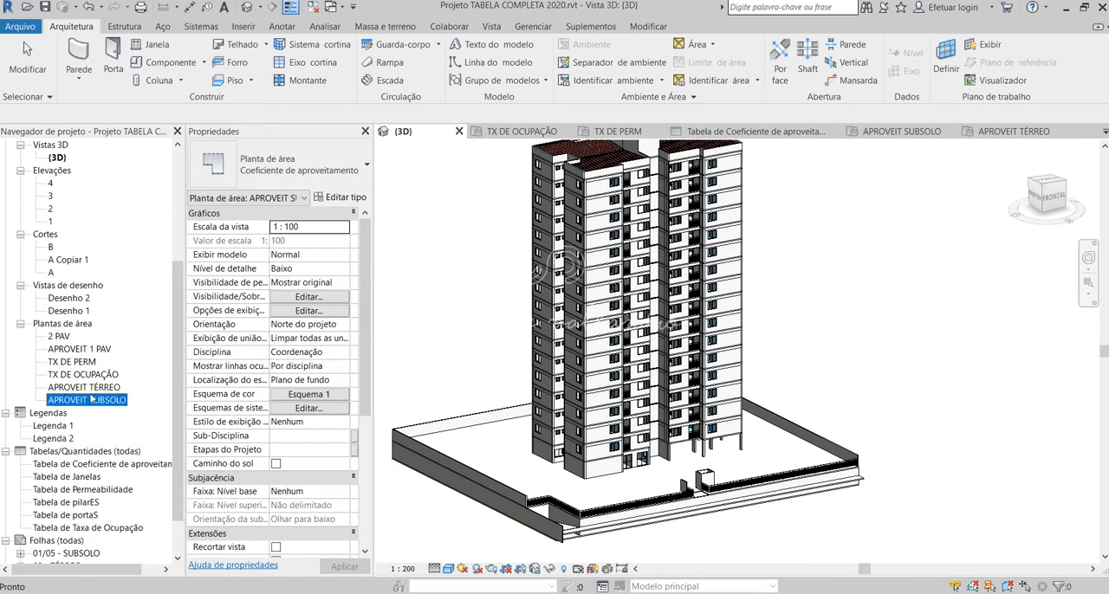
double_click(78, 399)
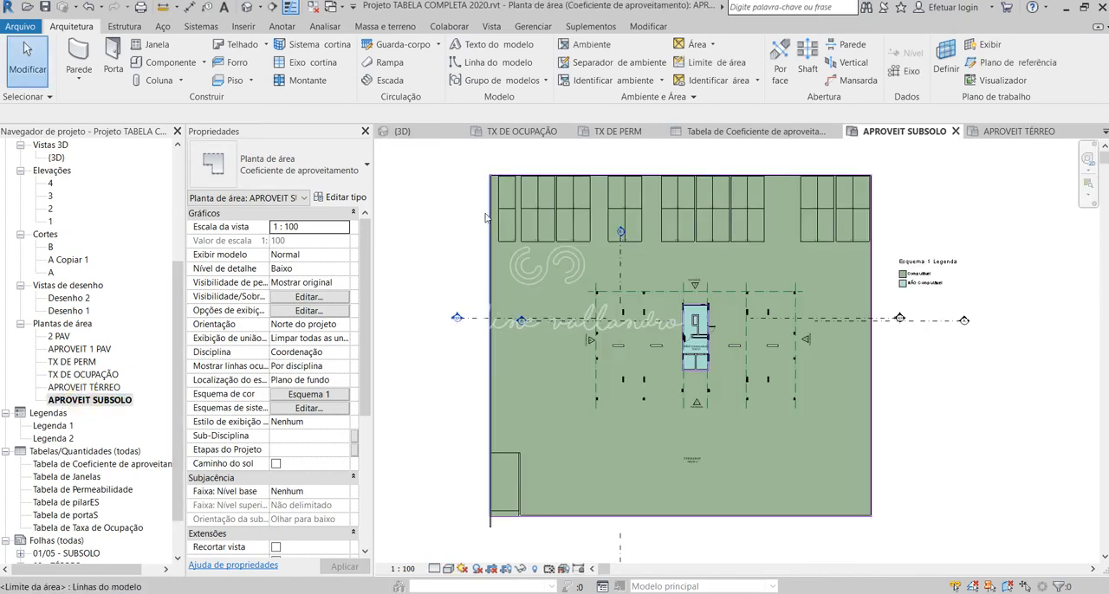
left_click(619, 320)
key("Delete")
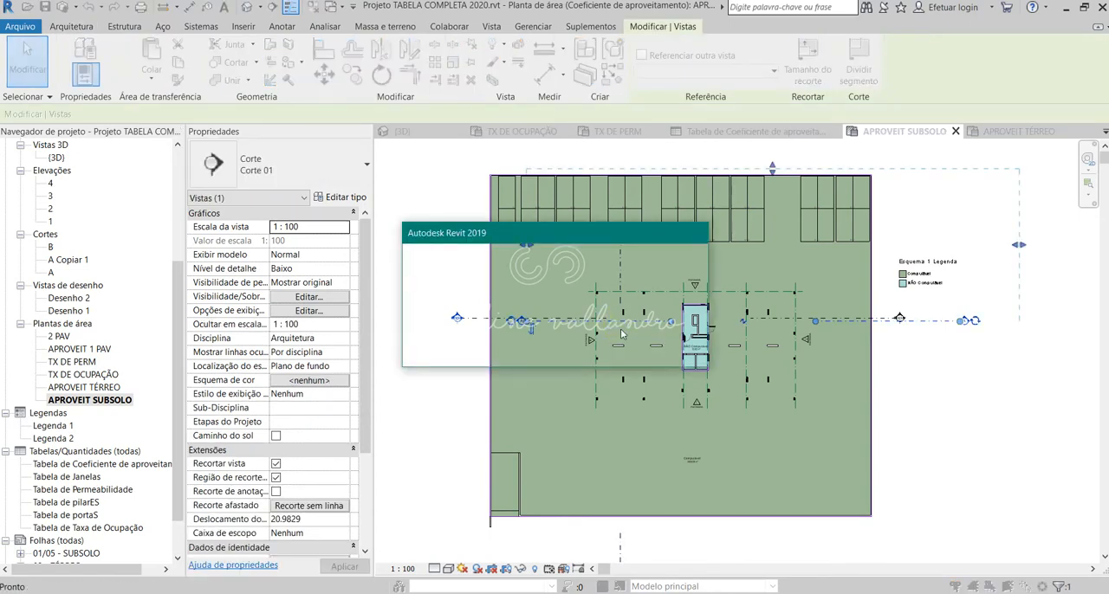
left_click(605, 351)
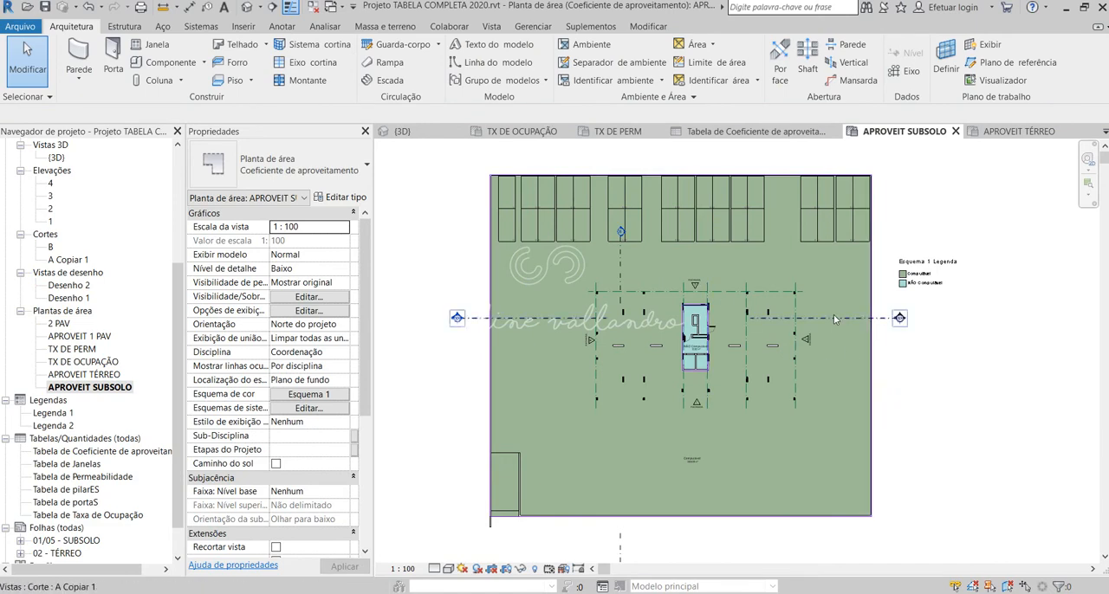
Step: Examine the Computável and NÃO Computável areas of the basement plan, from the parking spaces to the central core
scroll(705, 343, "up", 4)
scroll(696, 356, "down", 4)
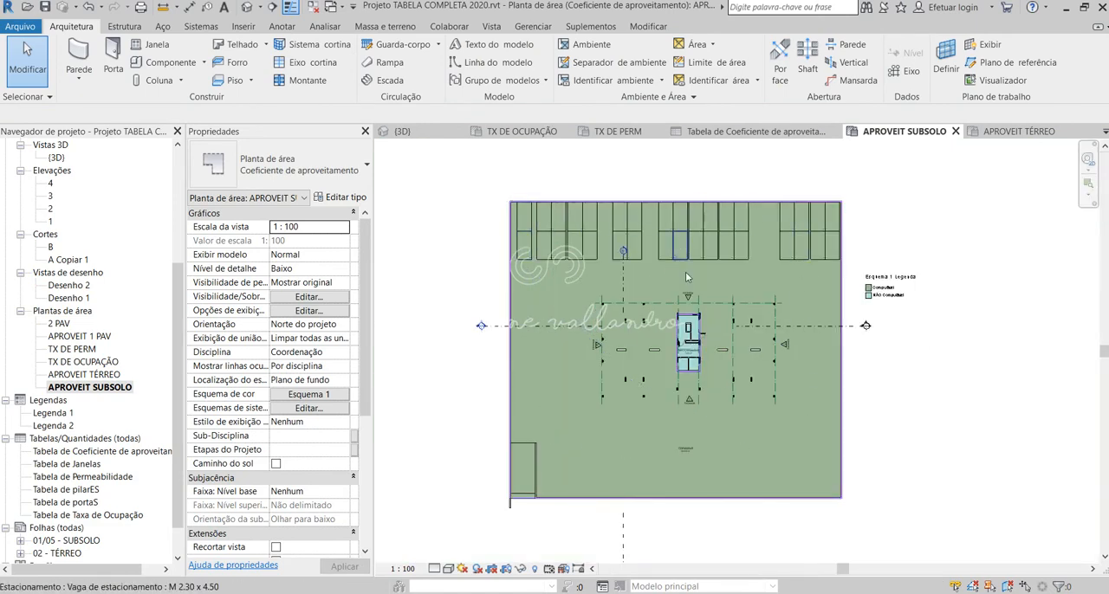
scroll(703, 351, "up", 4)
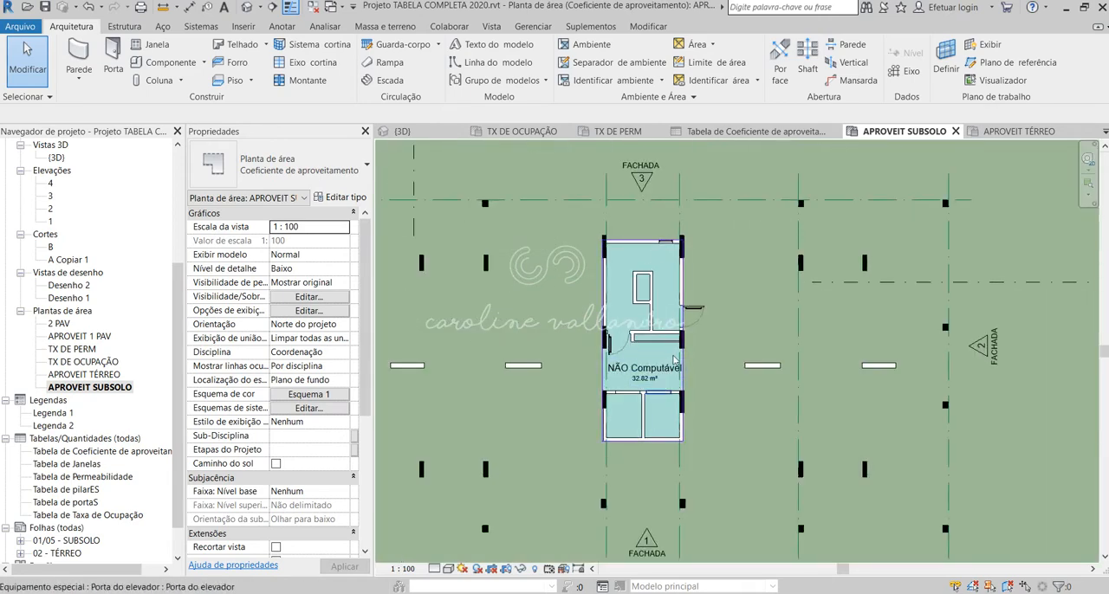
scroll(660, 382, "up", 1)
scroll(645, 290, "down", 2)
scroll(645, 290, "down", 3)
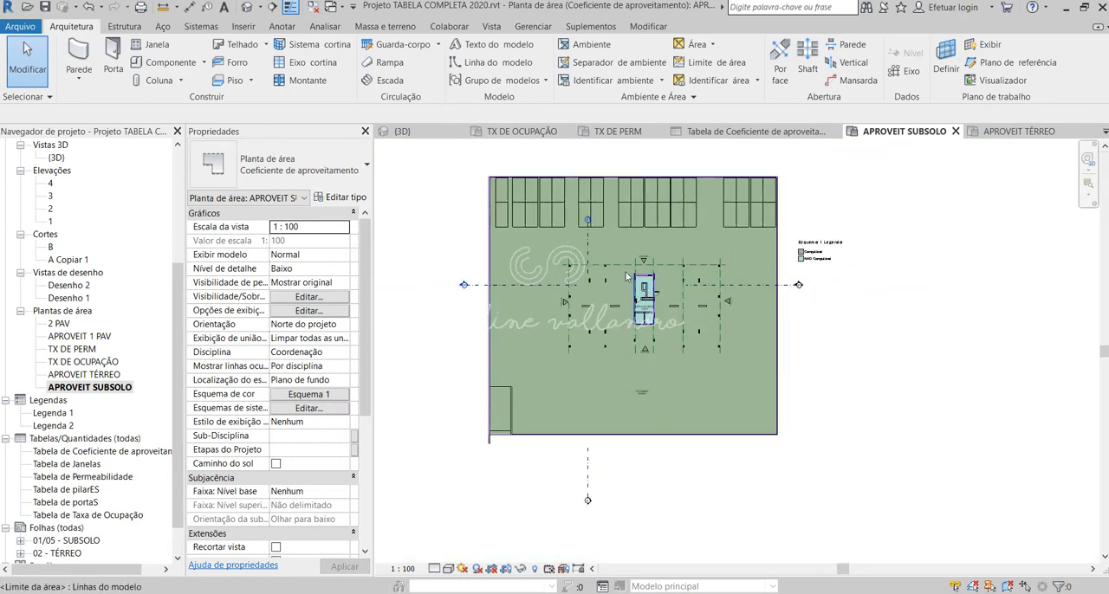
scroll(476, 167, "up", 1)
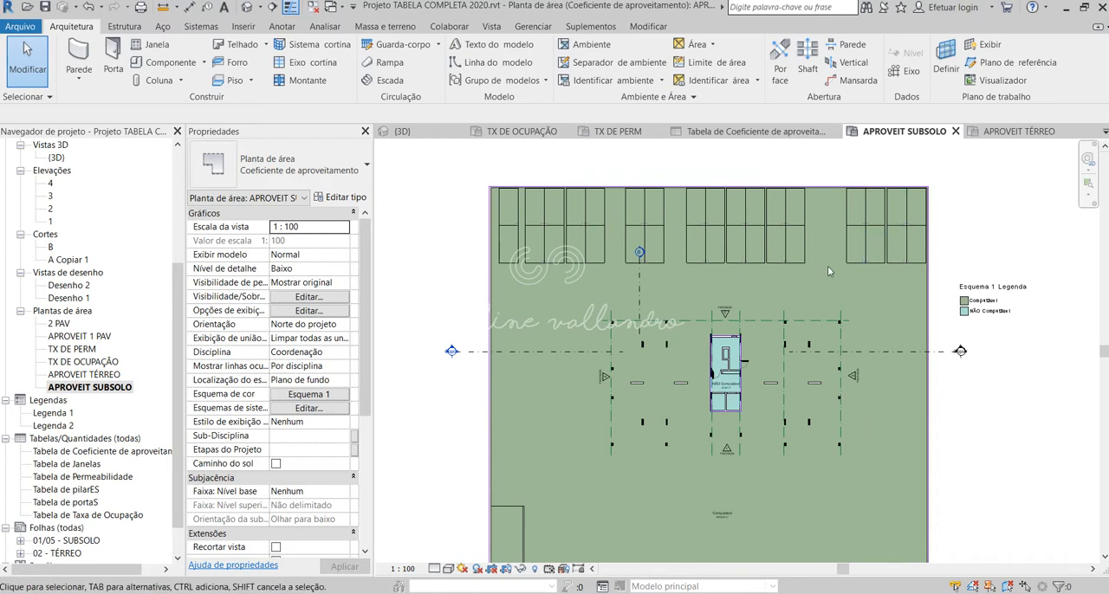
scroll(827, 269, "down", 1)
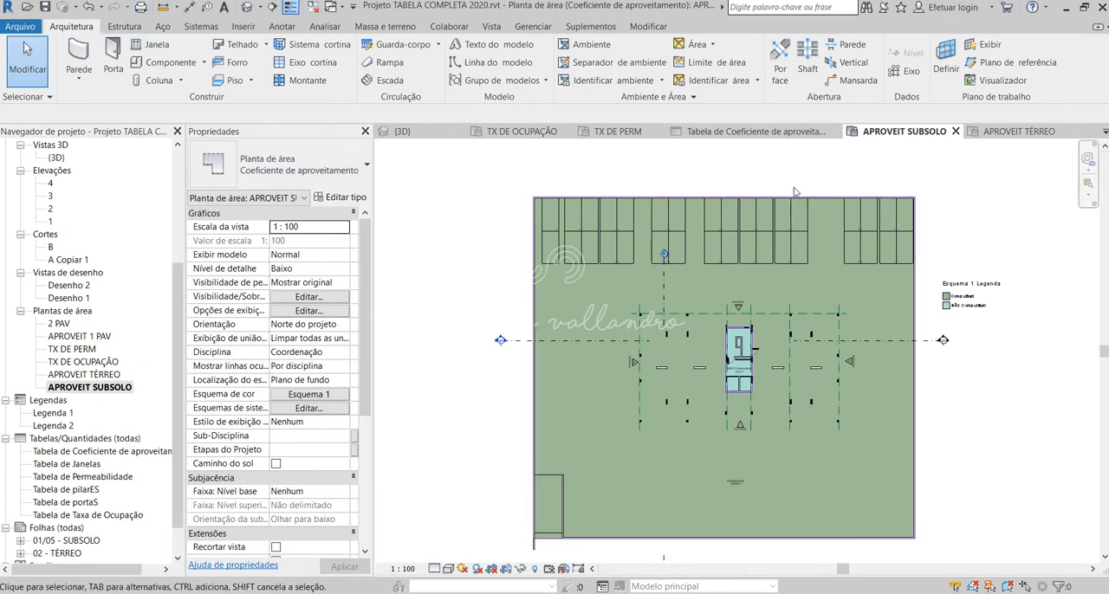
scroll(530, 348, "down", 2)
scroll(538, 348, "up", 2)
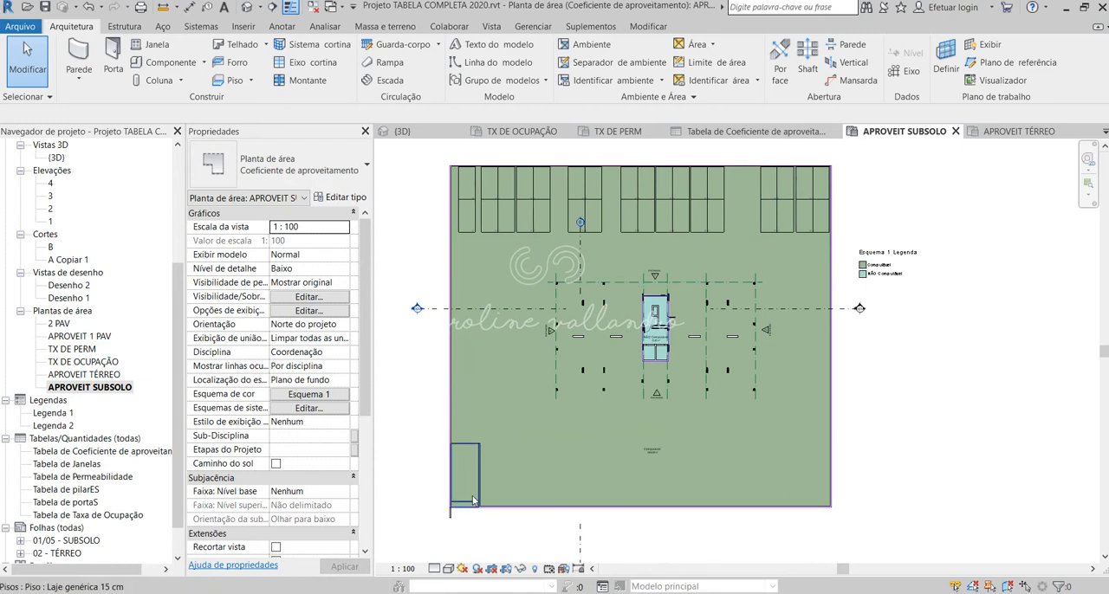
scroll(662, 310, "up", 2)
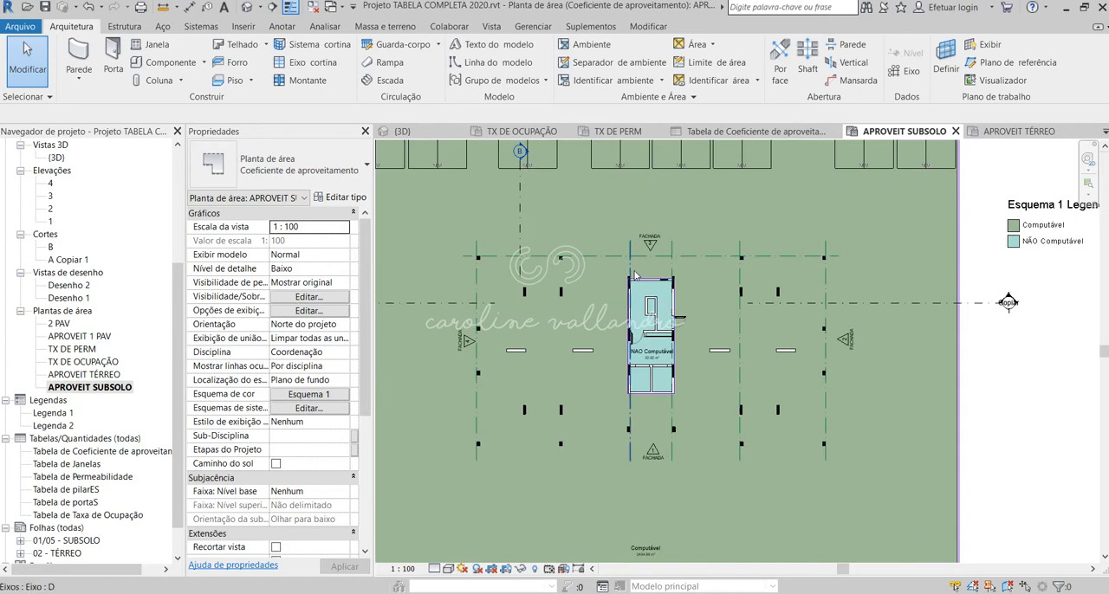
scroll(671, 303, "down", 2)
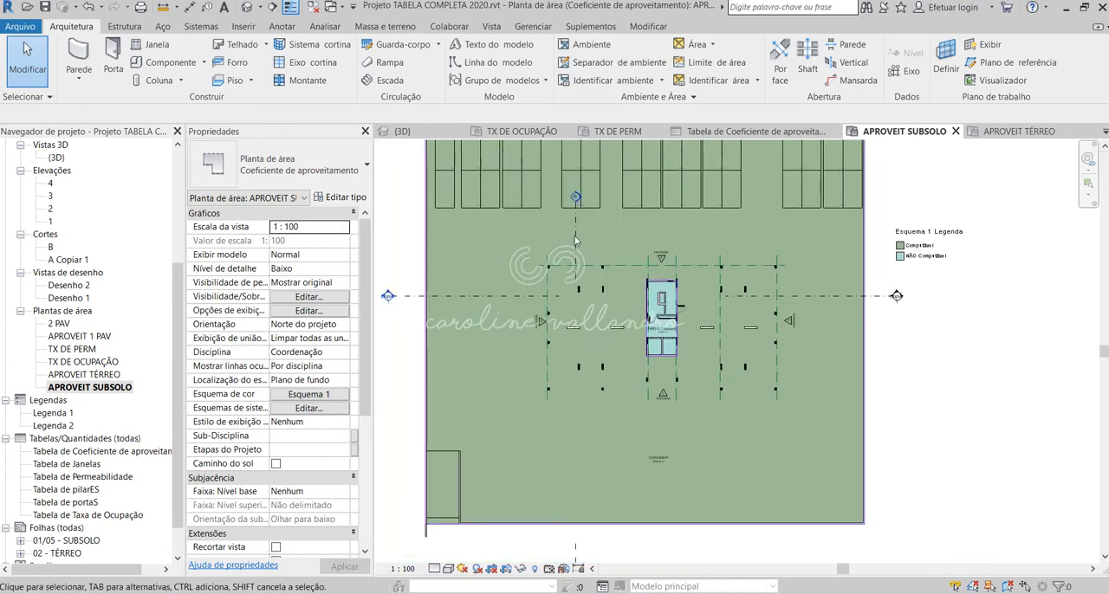
Step: Move the head of vertical section B out beyond the parking spaces, above the basement plan's upper edge
scroll(659, 308, "down", 1)
left_click(585, 260)
scroll(611, 384, "down", 2)
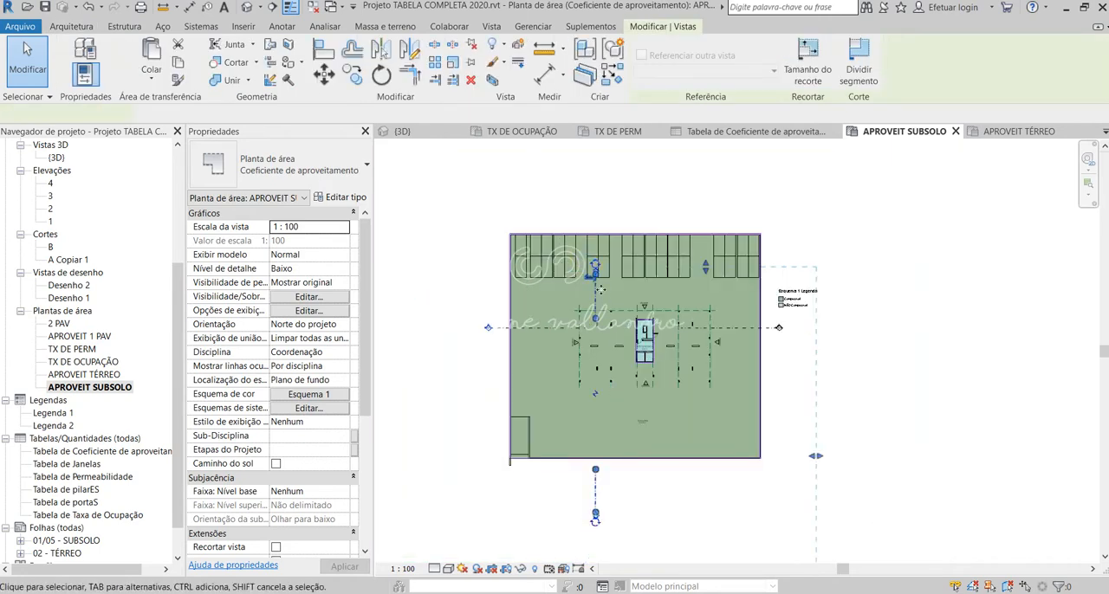
left_click_drag(595, 273, 604, 222)
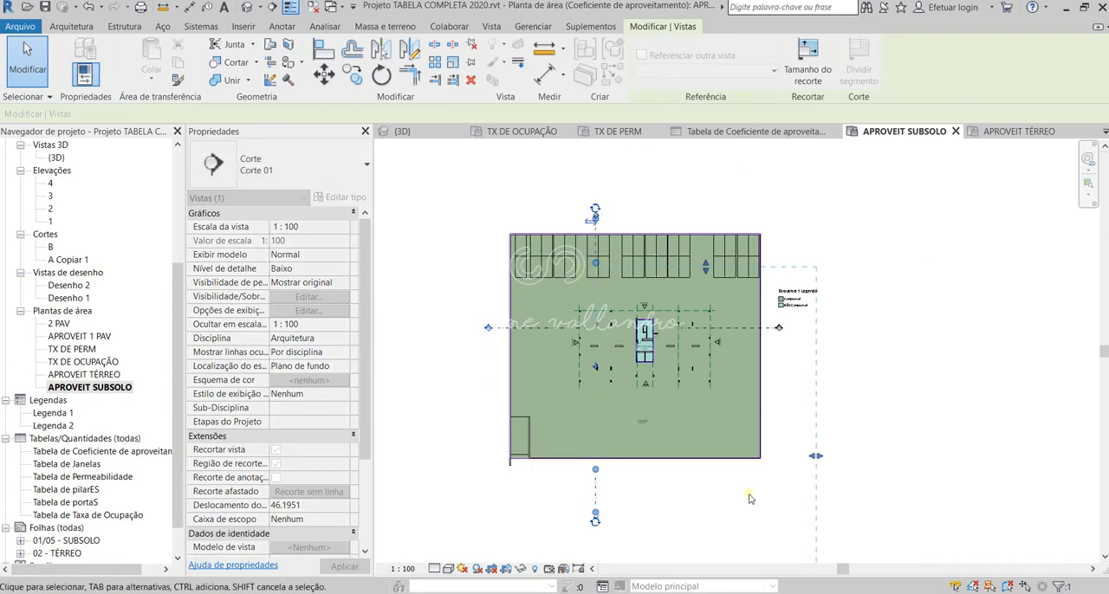
key("Escape")
Step: Widen the gap in the horizontal section line A Copiar 1 so only short segments remain at the basement plan's edges
left_click(561, 330)
scroll(561, 330, "up", 1)
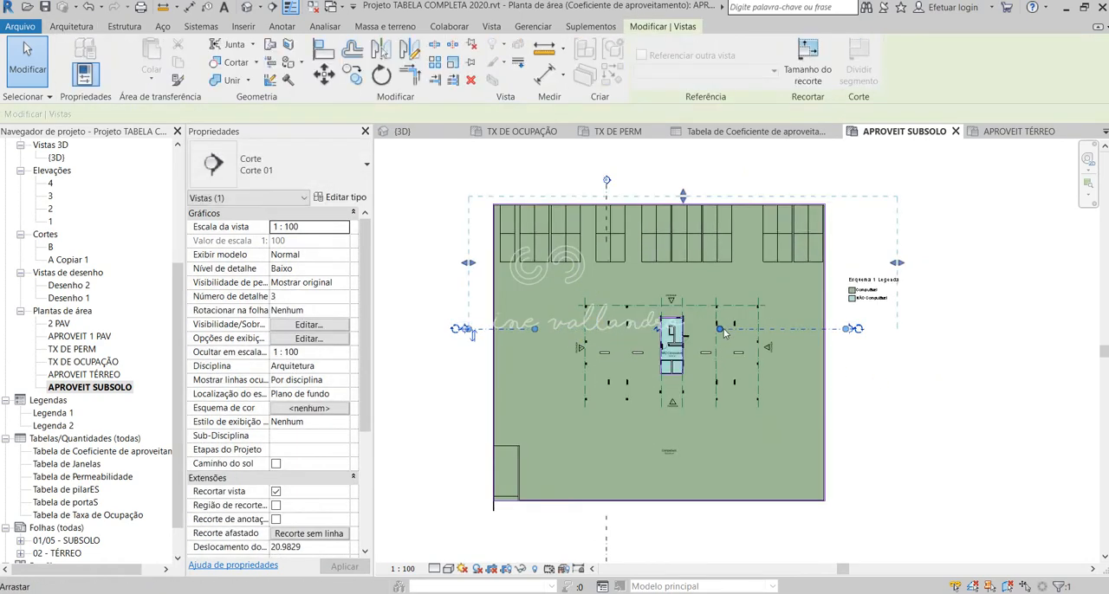
left_click(854, 383)
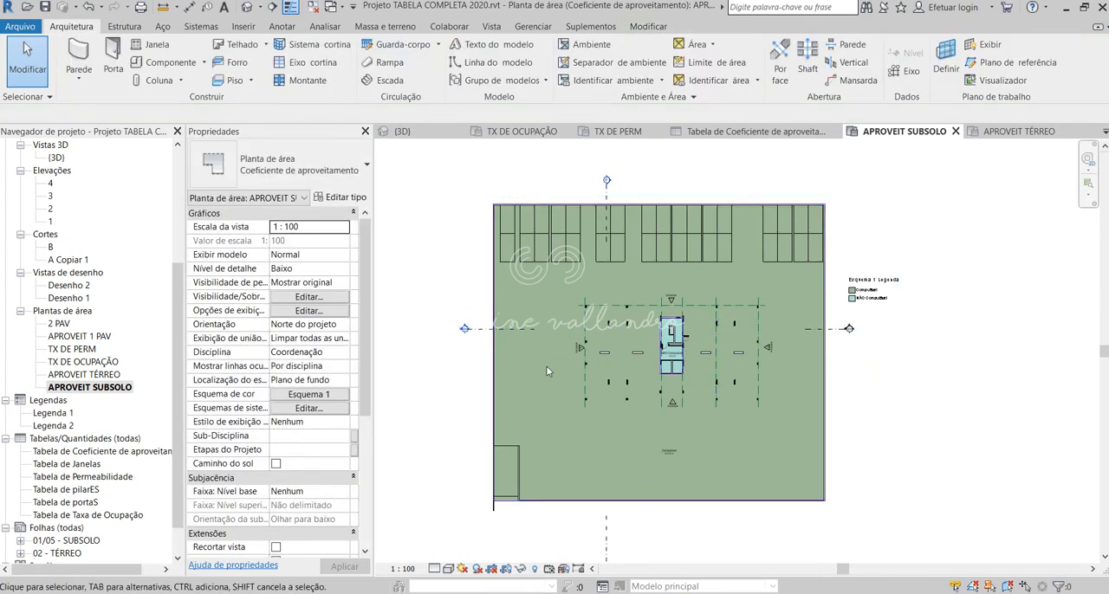
Step: Open the APROVEIT TÉRREO area plan and widen the horizontal section line's gap, leaving short segments near the site edges
double_click(110, 376)
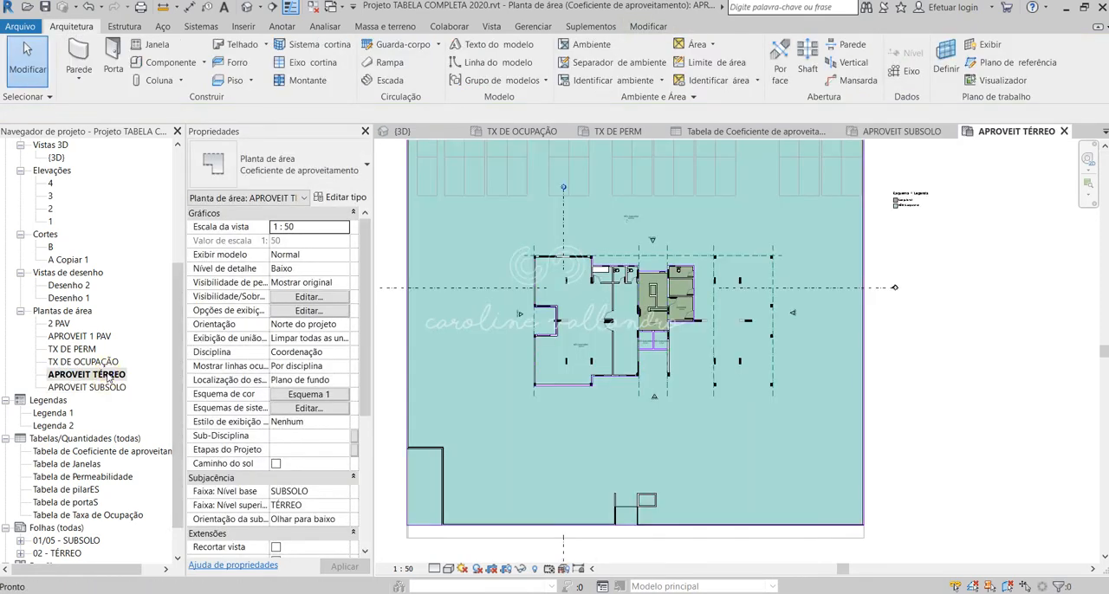
scroll(650, 445, "down", 1)
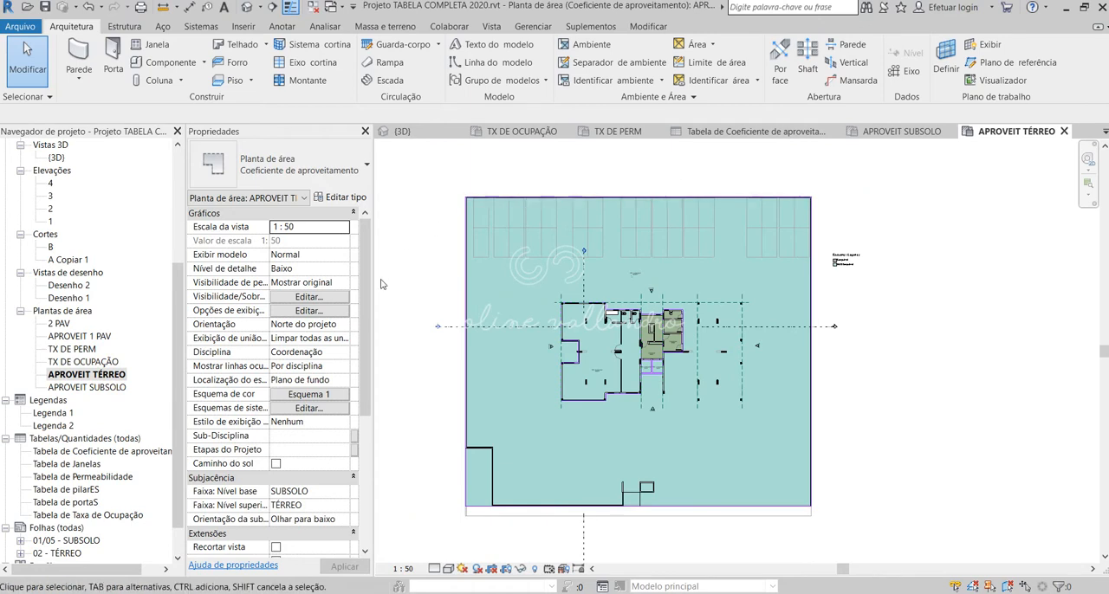
scroll(554, 390, "up", 1)
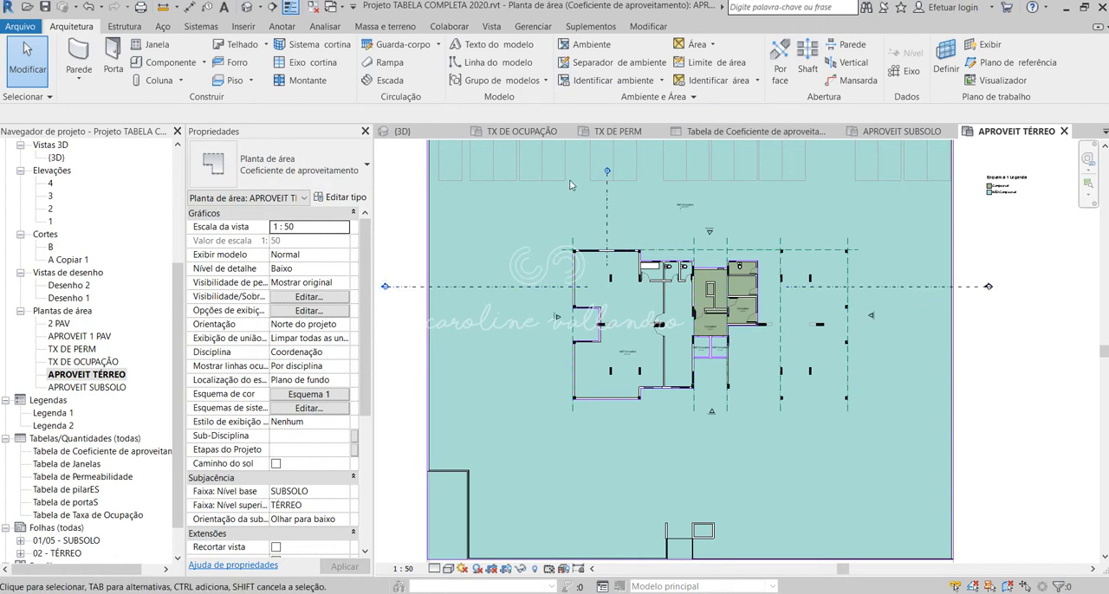
left_click(560, 290)
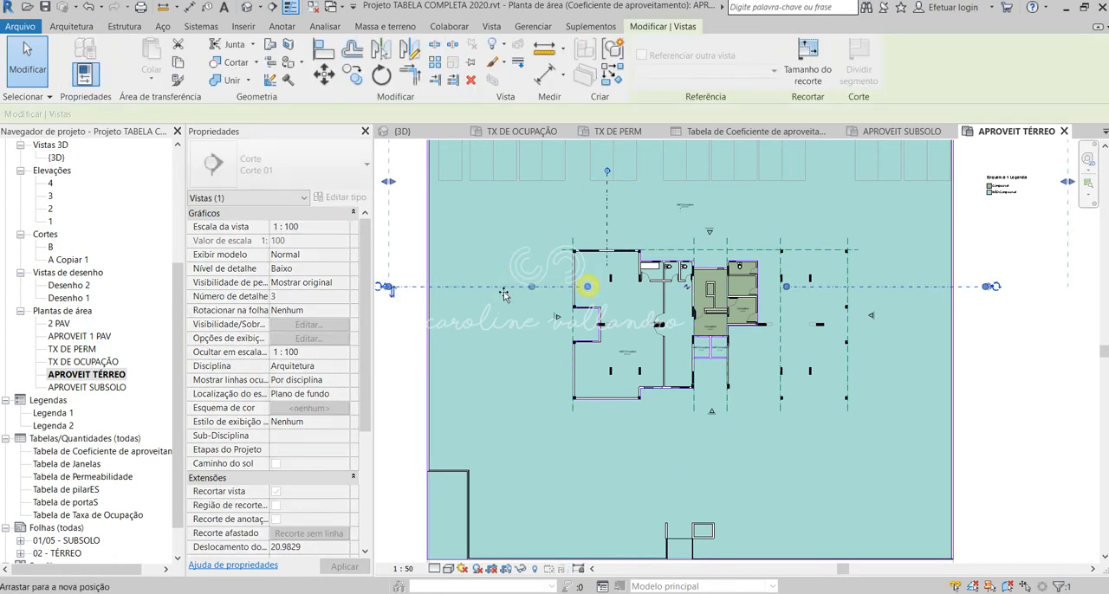
left_click_drag(587, 286, 480, 287)
left_click_drag(786, 287, 907, 297)
Step: Extend vertical section B on the TÉRREO area plan so both its ends lie outside the site boundary
scroll(737, 491, "down", 2)
left_click(651, 303)
left_click_drag(650, 302, 645, 228)
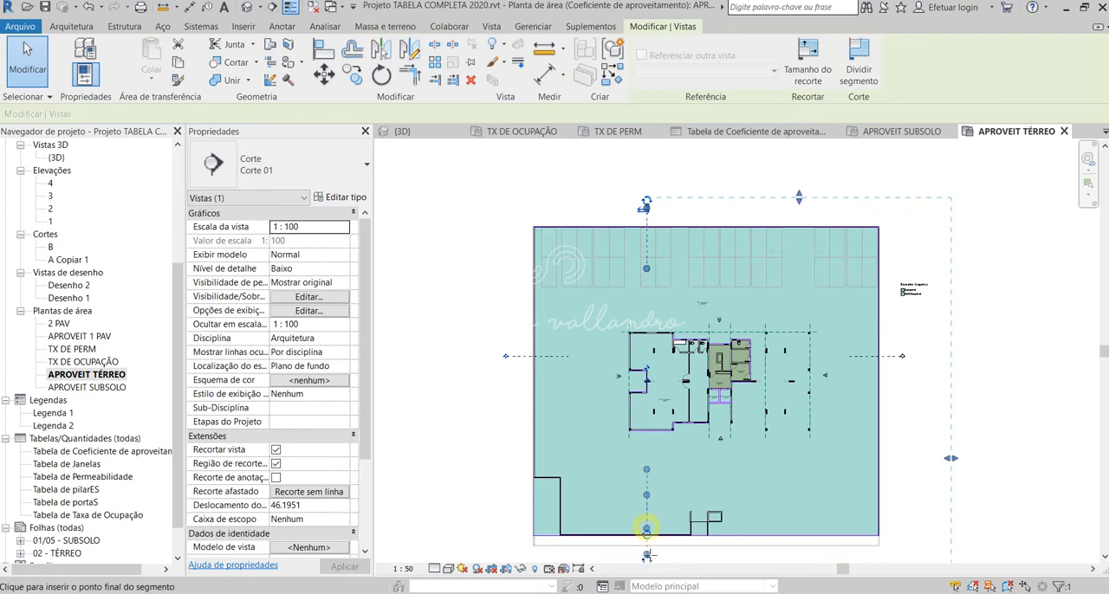
left_click_drag(646, 530, 646, 558)
left_click(970, 437)
scroll(640, 366, "up", 3)
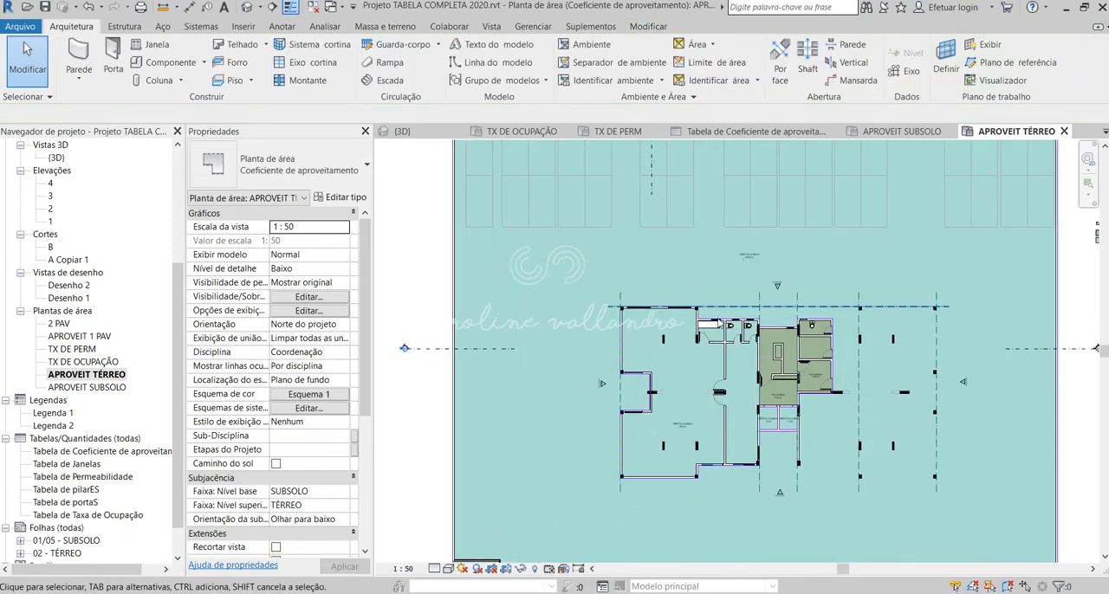
Step: Examine the large non-computable areas and their area tags on the APROVEIT TÉRREO plan, both inside the building and across the site
scroll(780, 487, "up", 2)
scroll(606, 372, "down", 3)
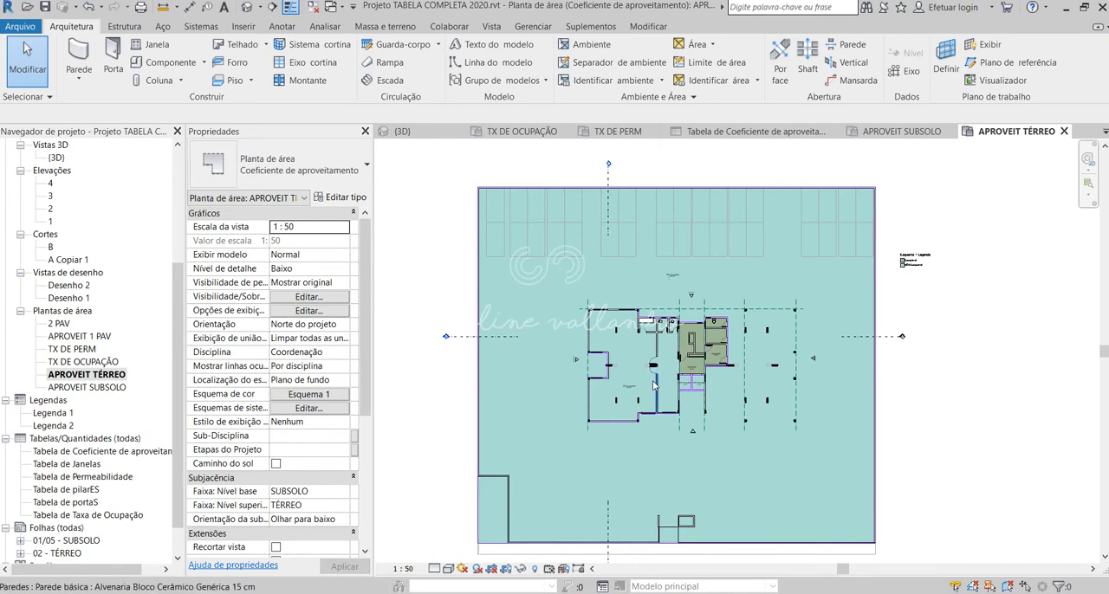
scroll(654, 387, "up", 5)
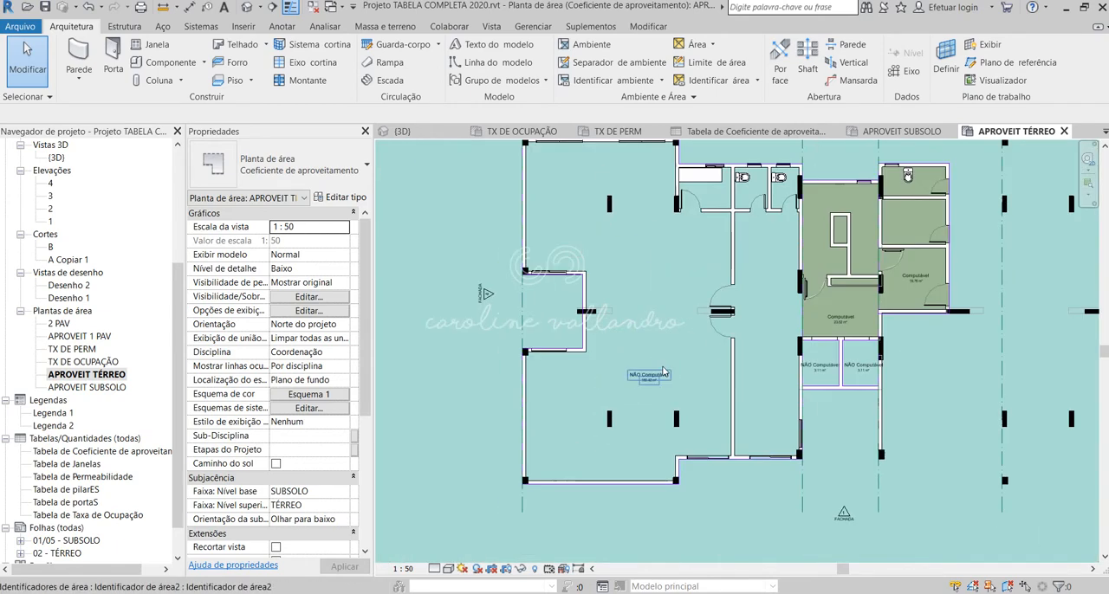
scroll(664, 373, "down", 2)
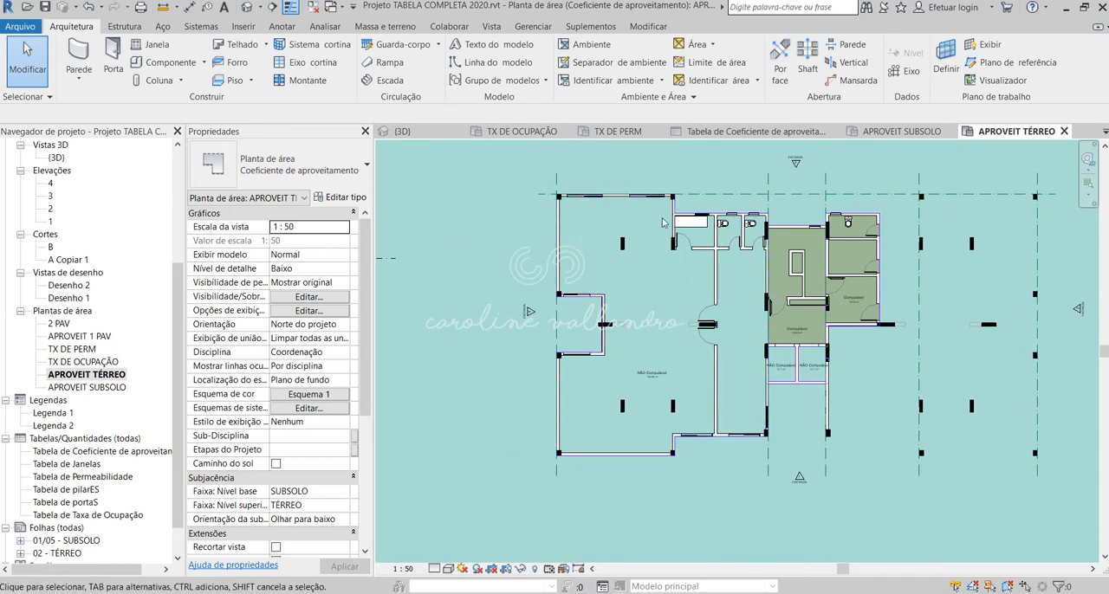
scroll(664, 356, "down", 1)
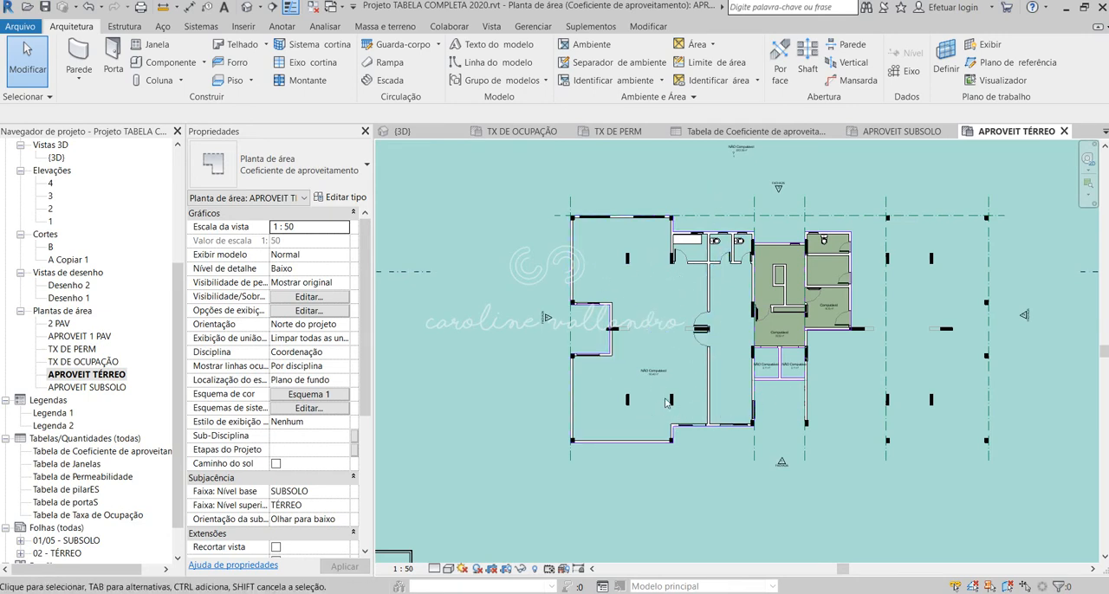
scroll(667, 401, "down", 2)
scroll(667, 403, "up", 3)
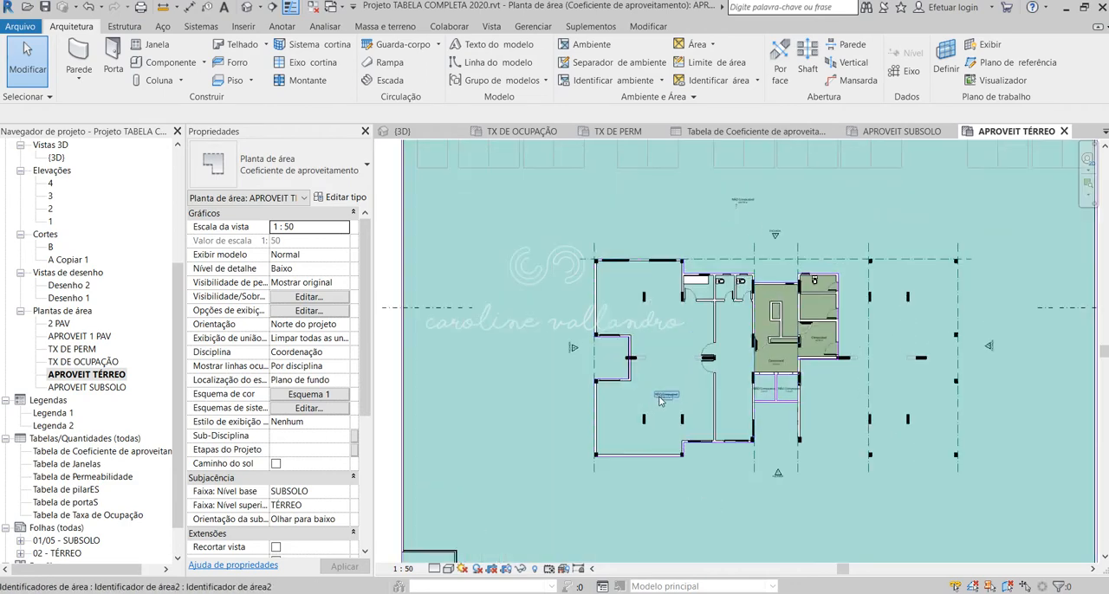
scroll(660, 397, "down", 3)
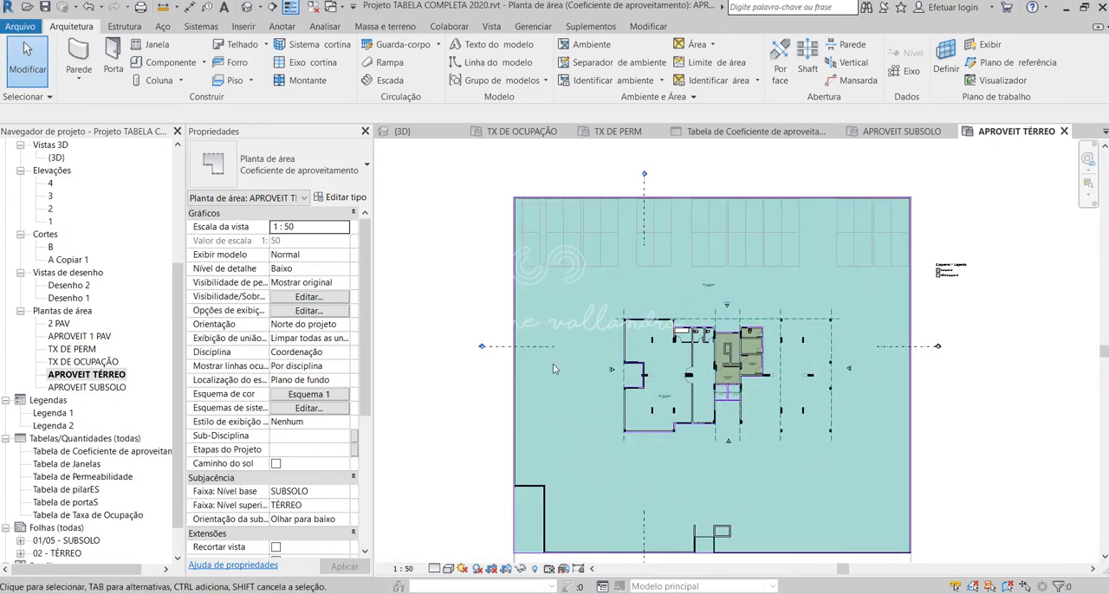
Step: Inspect the computable stair core, the adjoining rooms and the two small non-computable shafts on the TÉRREO area plan
scroll(767, 364, "up", 3)
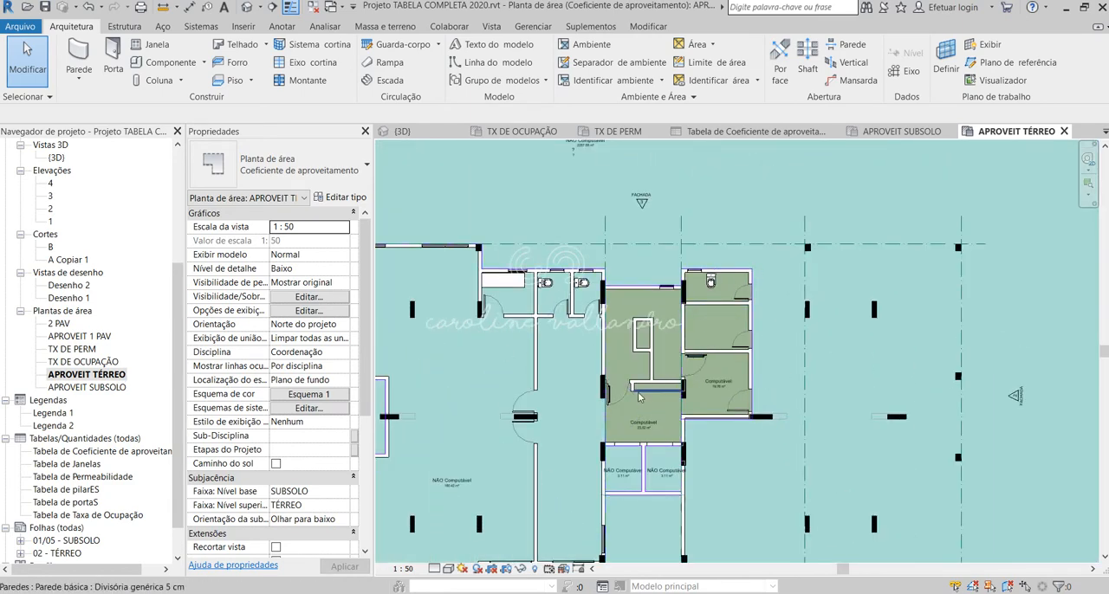
scroll(641, 392, "up", 1)
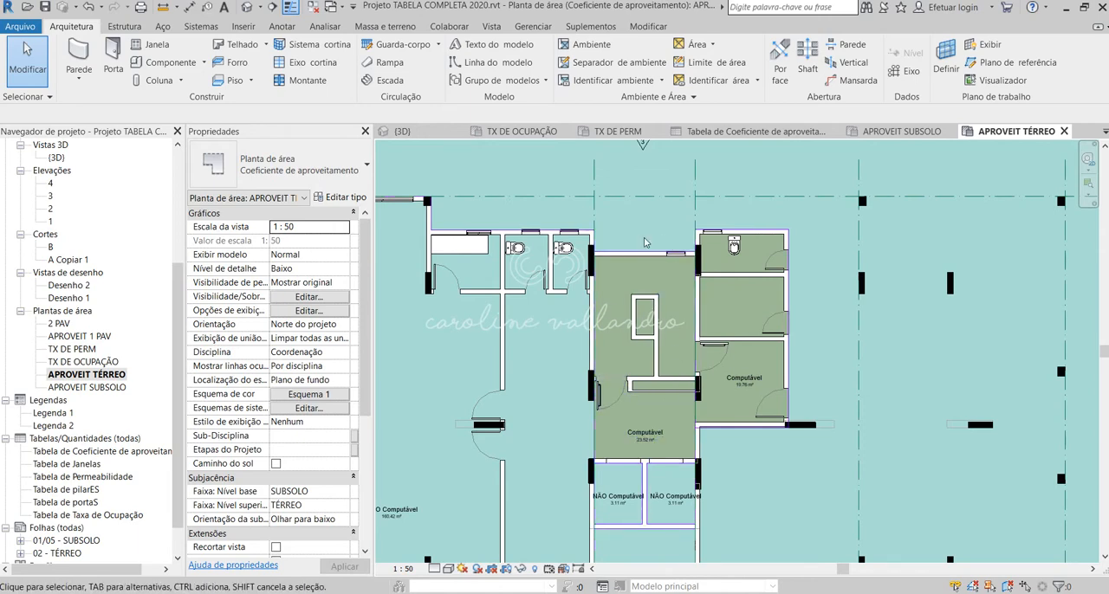
scroll(647, 401, "down", 1)
scroll(576, 424, "up", 2)
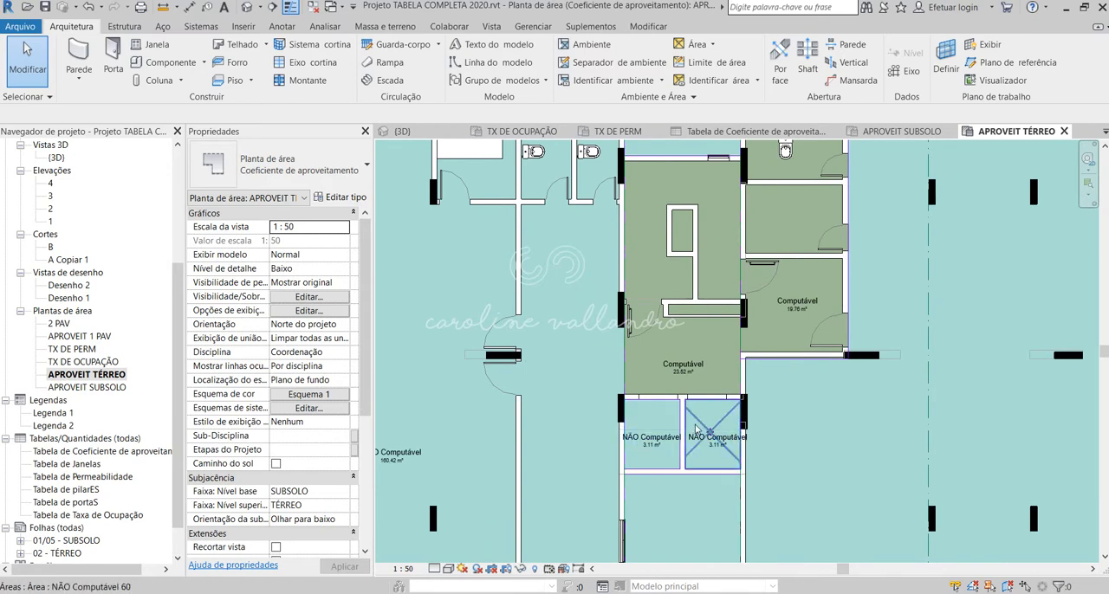
scroll(701, 475, "down", 1)
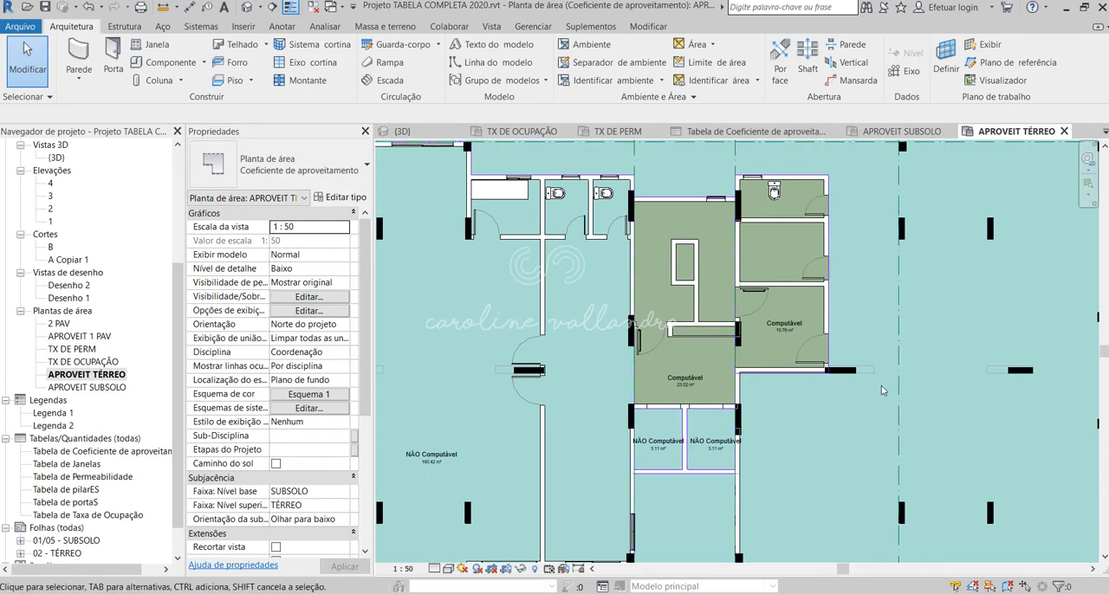
scroll(916, 402, "down", 2)
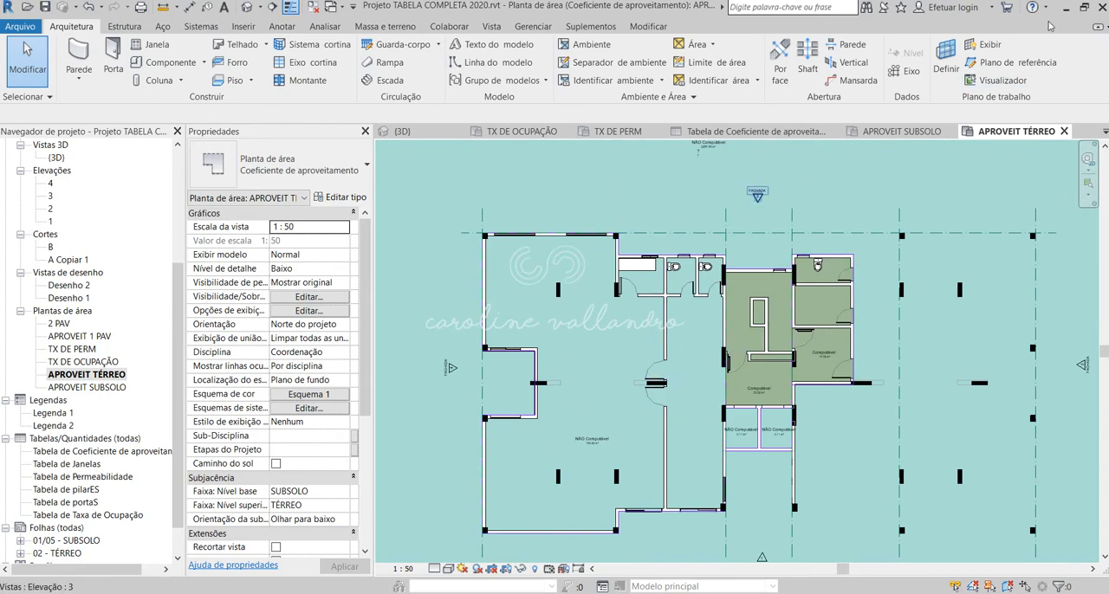
Step: Compare the whole TÉRREO area plan with the APROVEIT SUBSOLO plan and return to APROVEIT TÉRREO
scroll(648, 351, "down", 2)
scroll(645, 351, "down", 1)
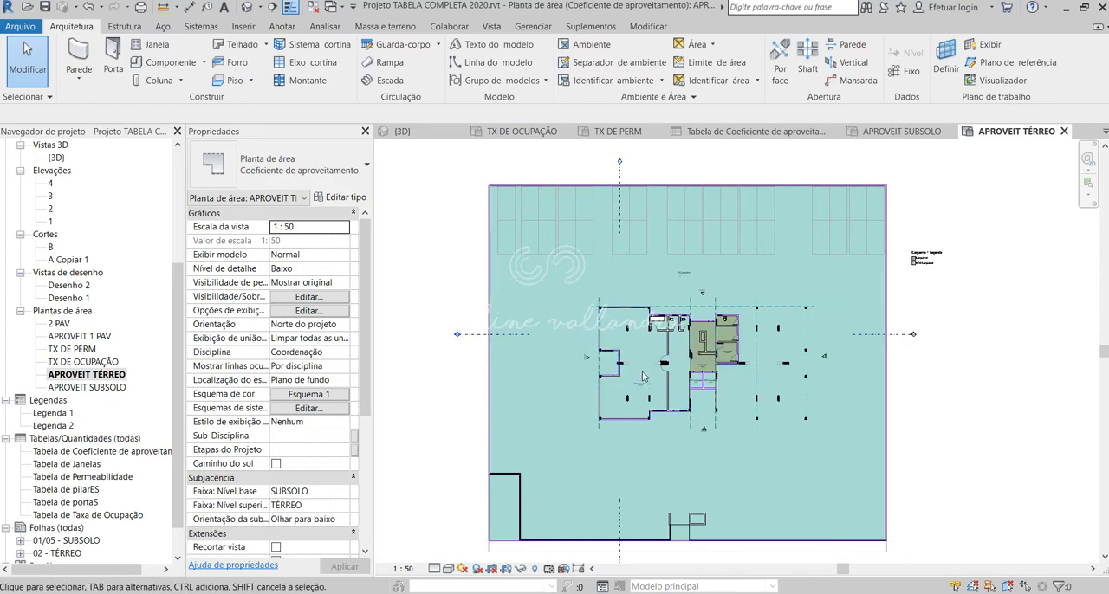
double_click(80, 387)
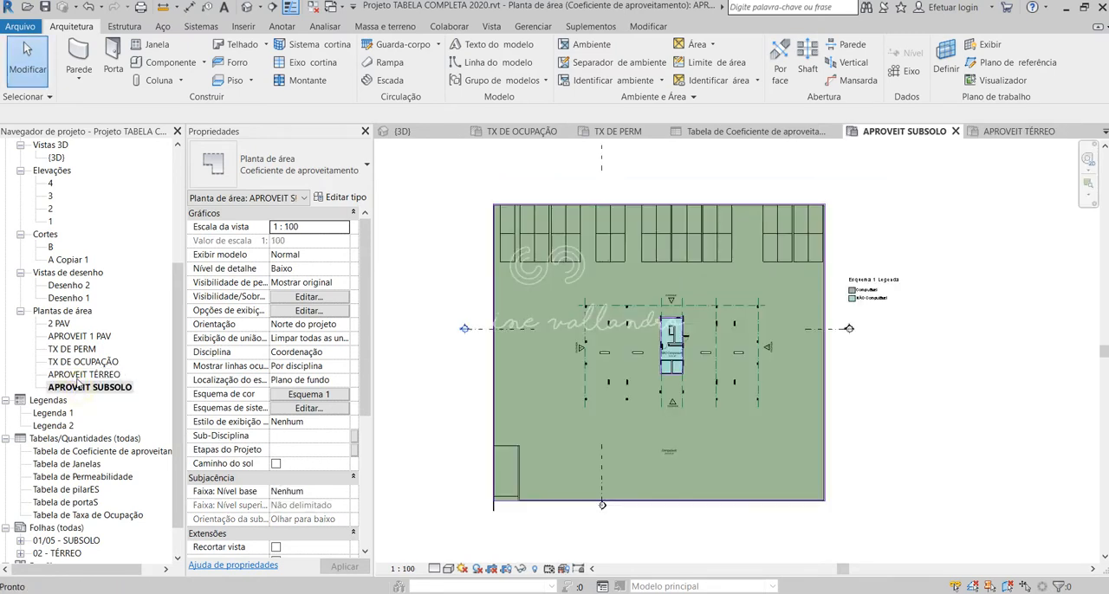
double_click(80, 374)
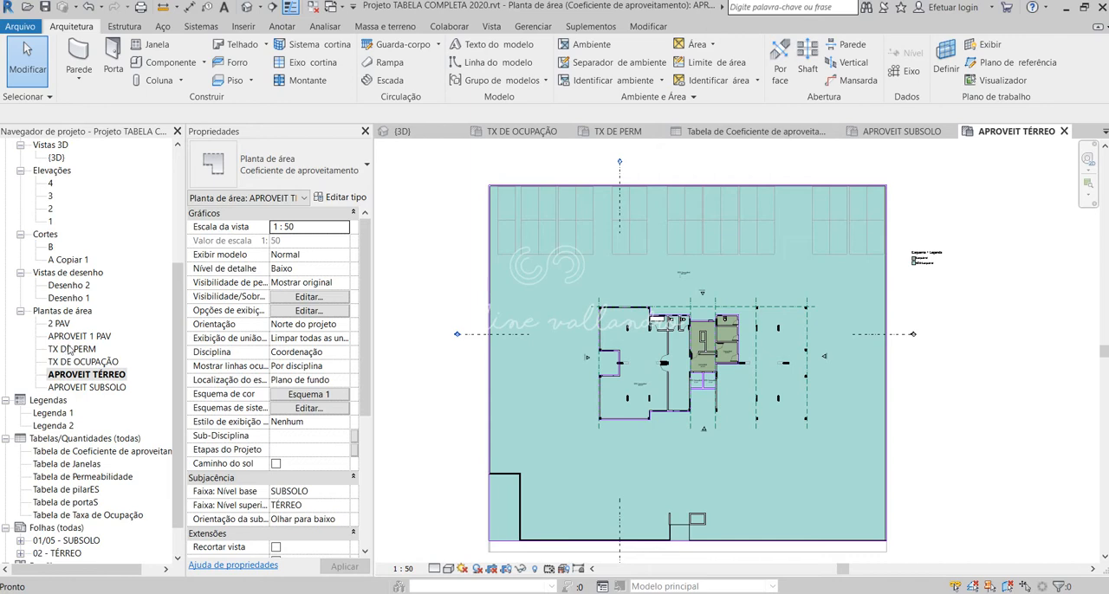
Step: Open the APROVEIT 1 PAV area plan and examine the apartments' computable areas against the non-computable balconies and circulation
double_click(77, 337)
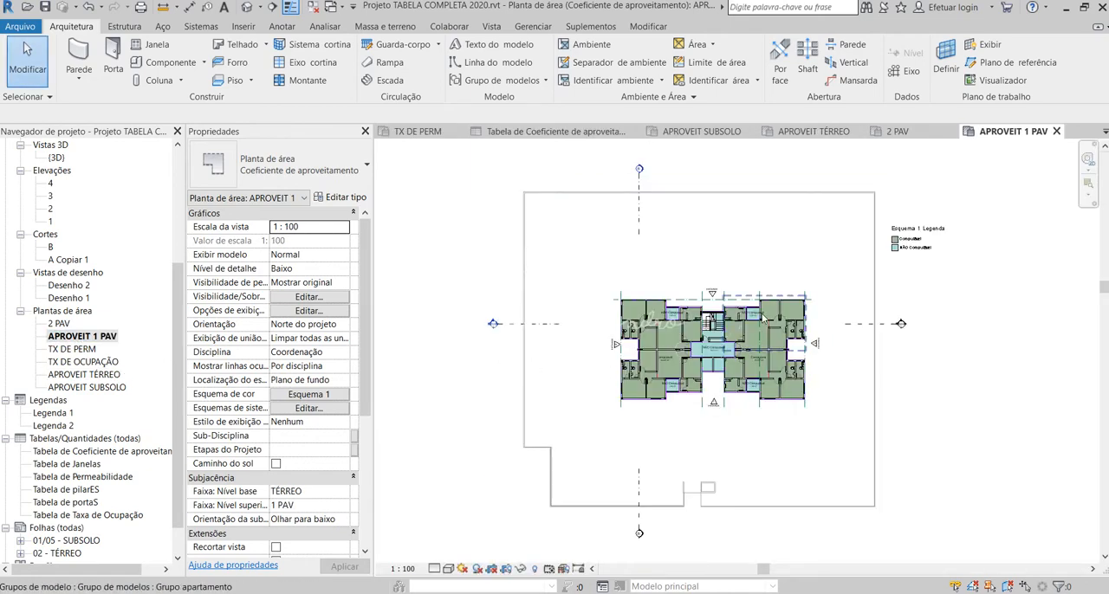
scroll(651, 379, "up", 5)
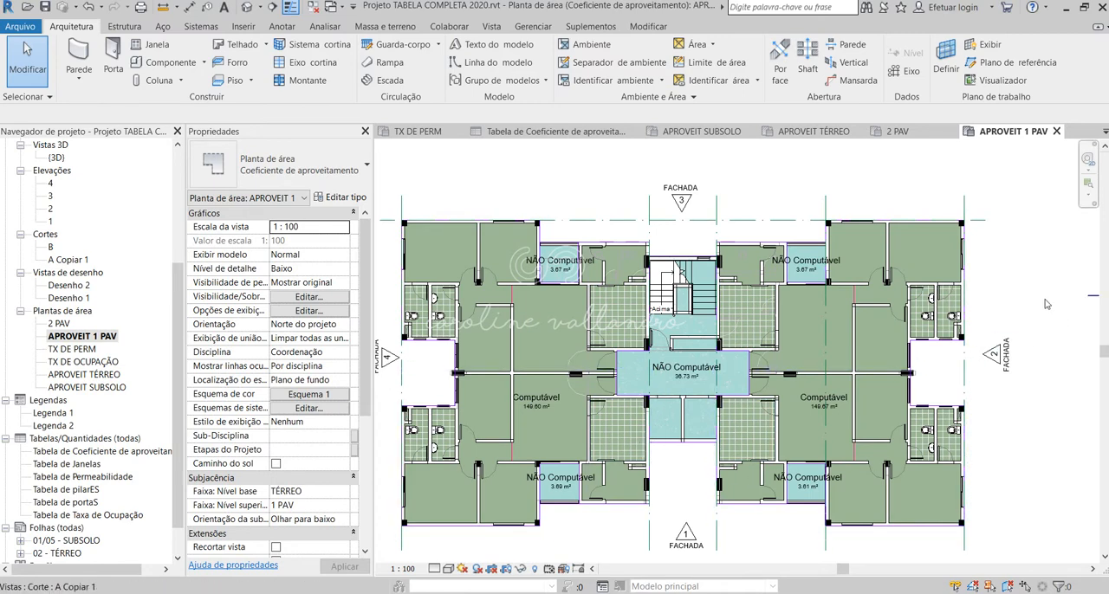
scroll(1040, 302, "down", 1)
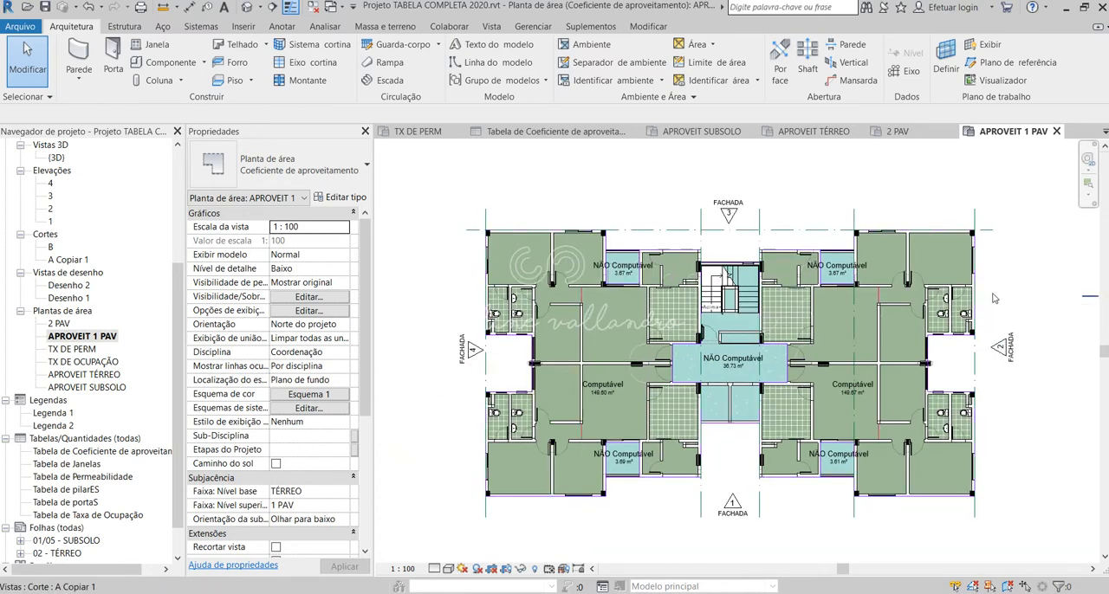
scroll(994, 297, "up", 1)
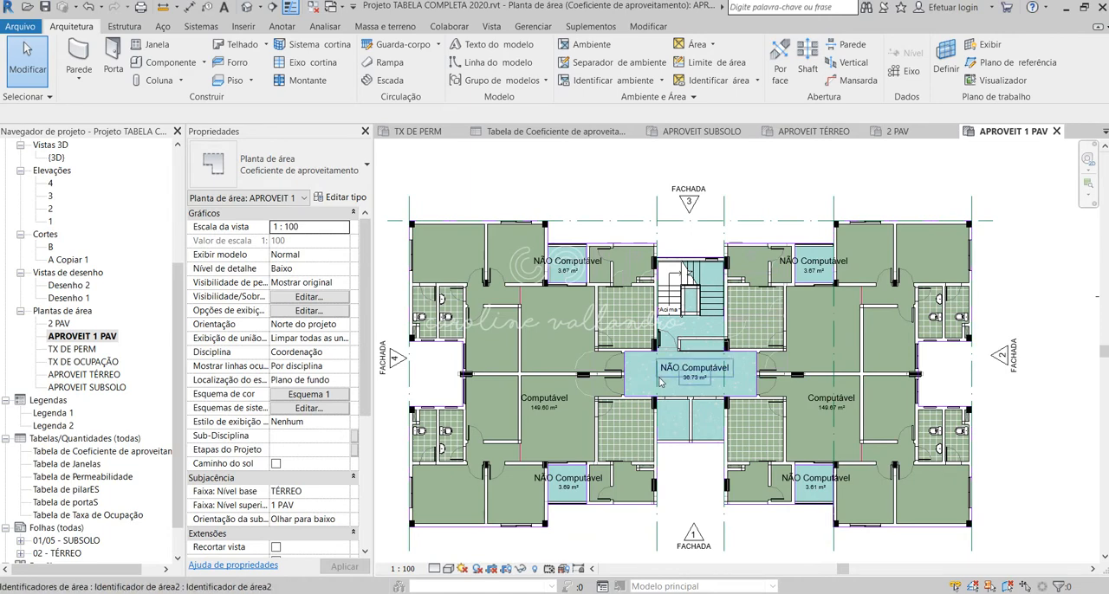
scroll(660, 381, "down", 1)
scroll(660, 382, "down", 2)
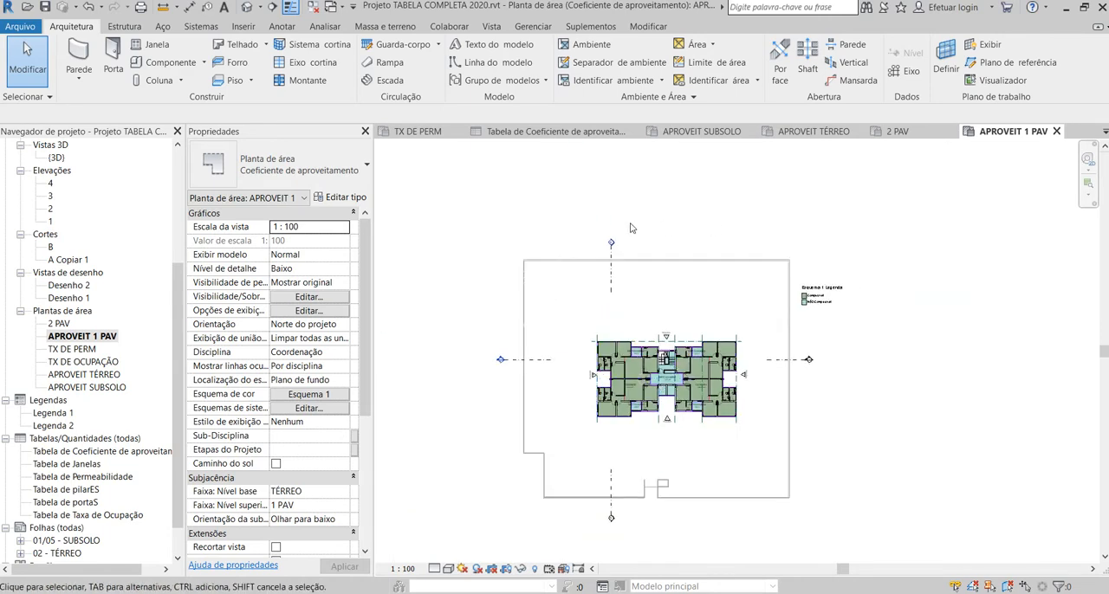
scroll(617, 383, "up", 5)
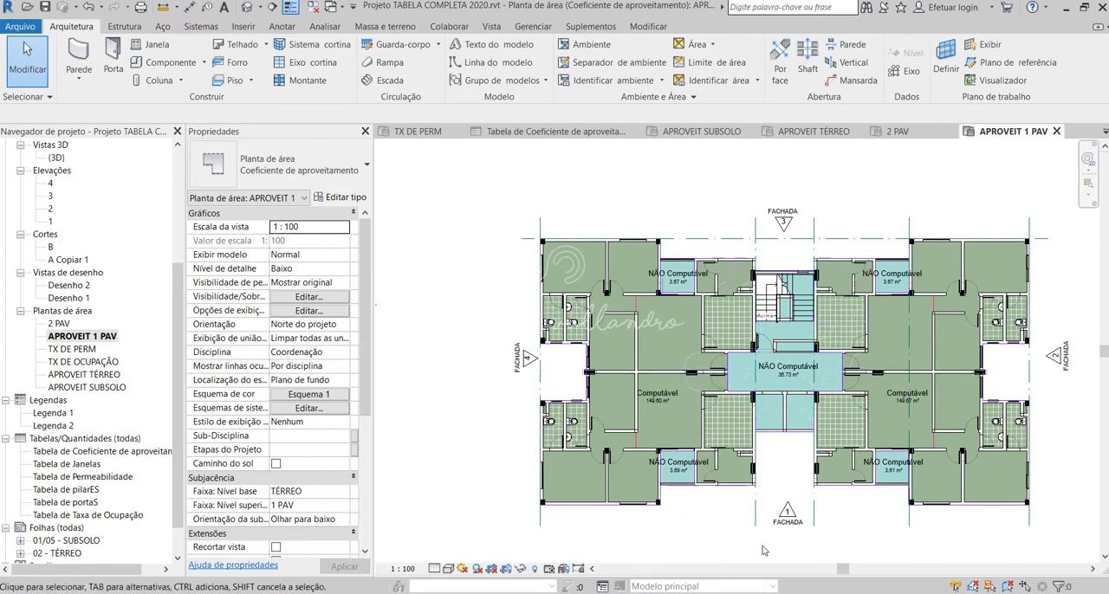
scroll(511, 320, "down", 2)
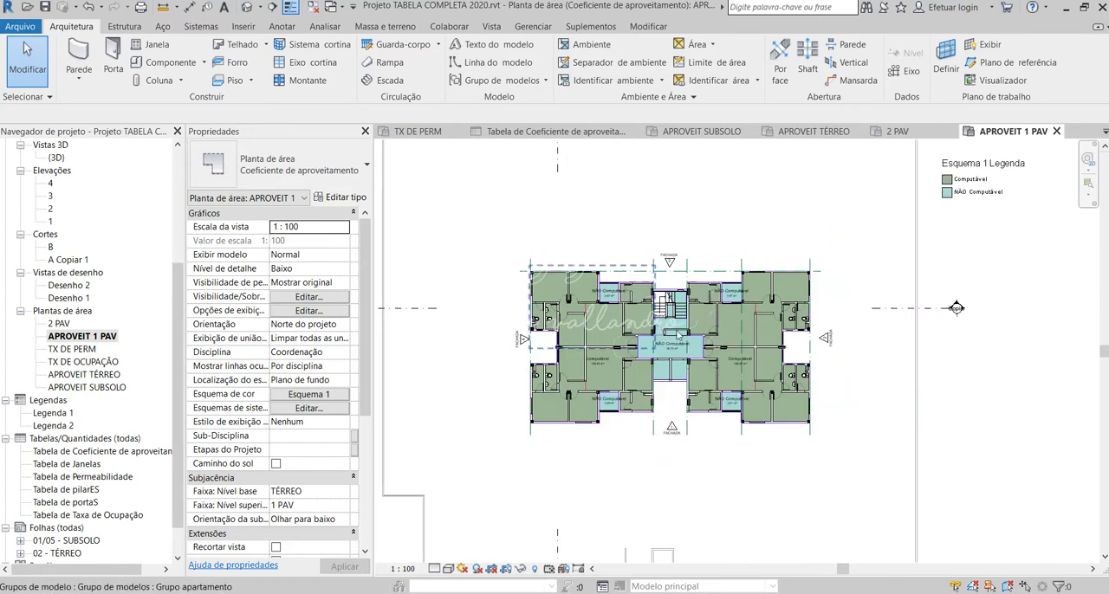
Step: Open the 2 PAV area plan and look over its areas and color legend
left_click(59, 324)
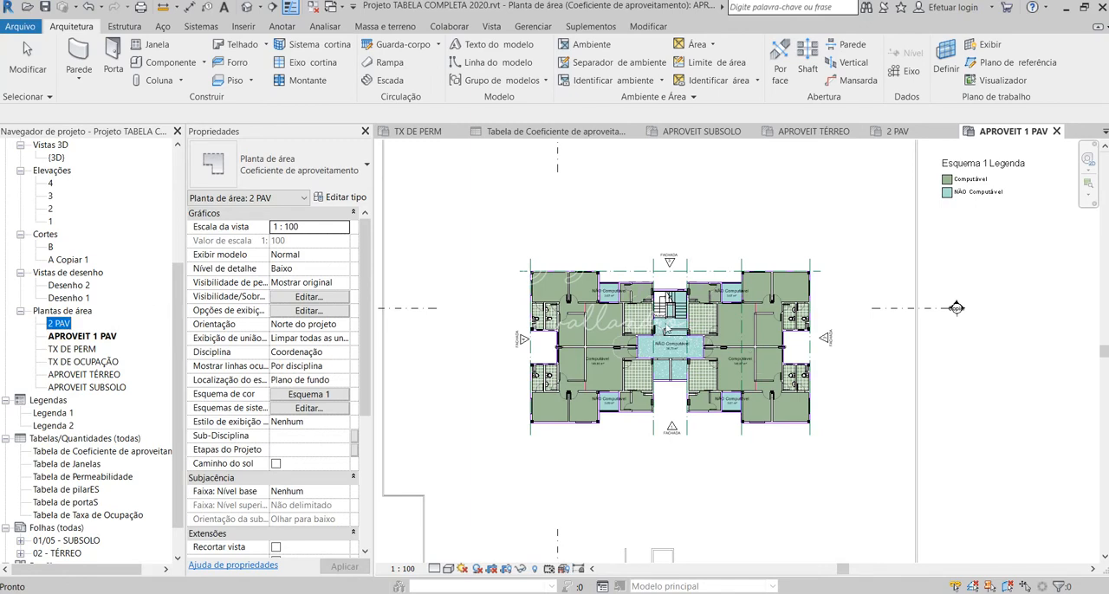
double_click(59, 324)
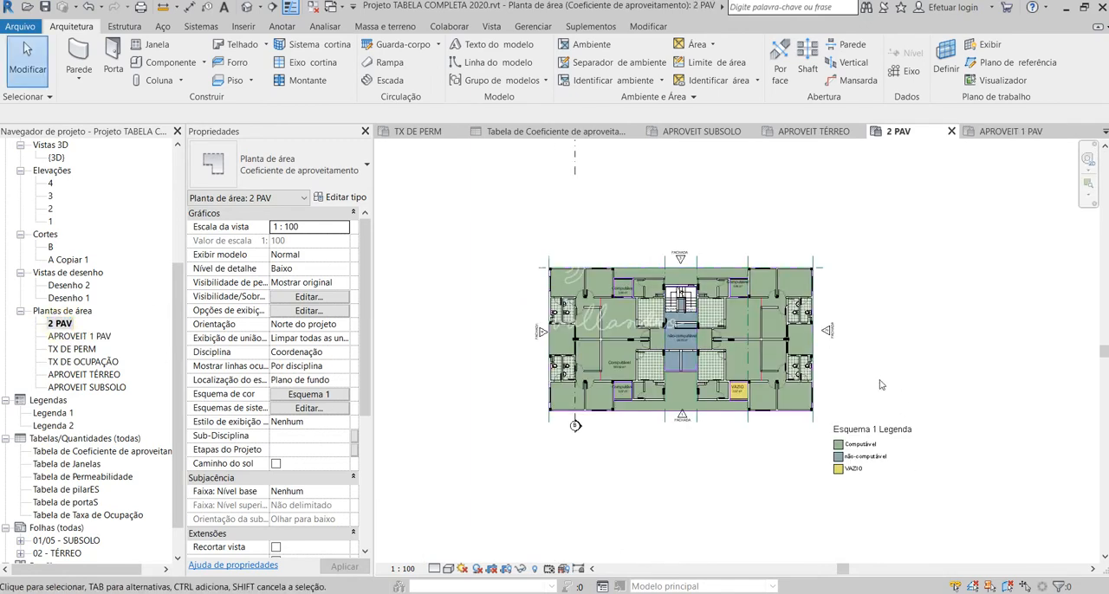
scroll(723, 430, "up", 1)
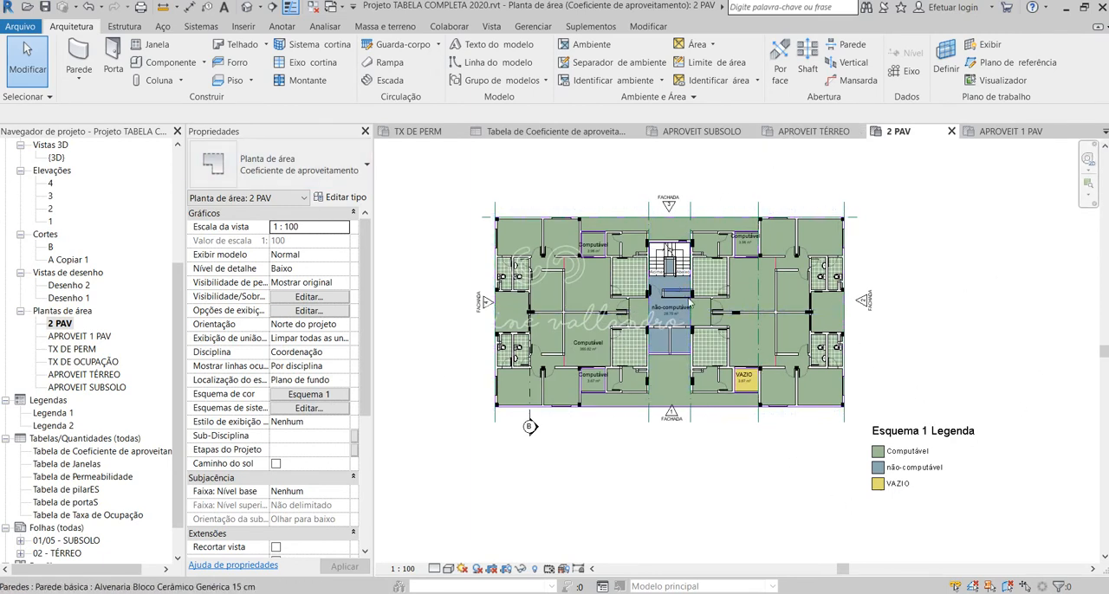
Step: Return to the APROVEIT 1 PAV area plan and show the whole tower in the default 3D view
double_click(80, 336)
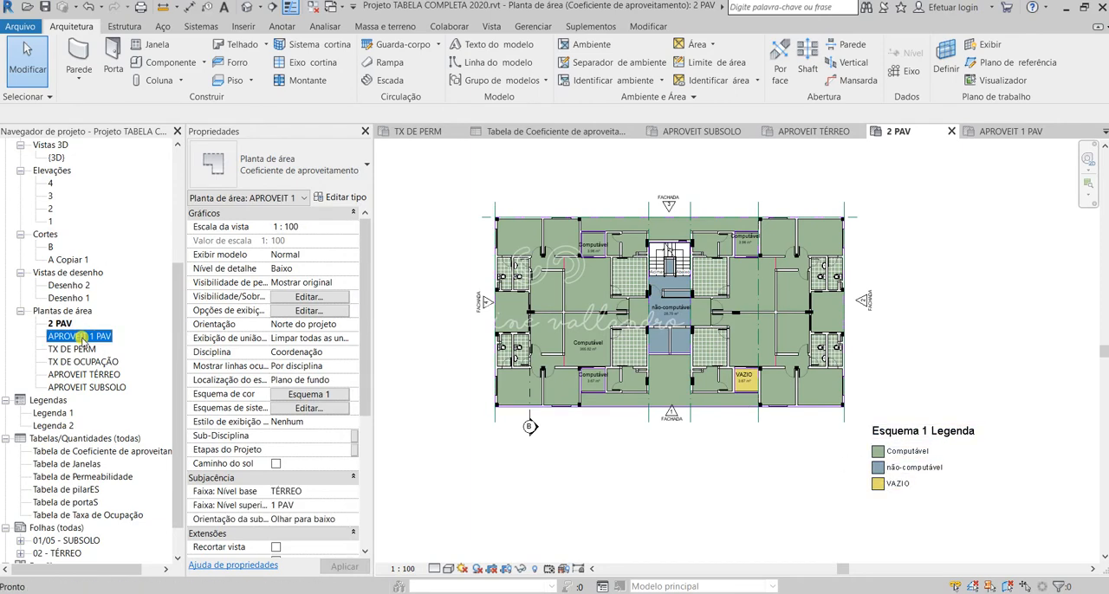
scroll(665, 397, "down", 2)
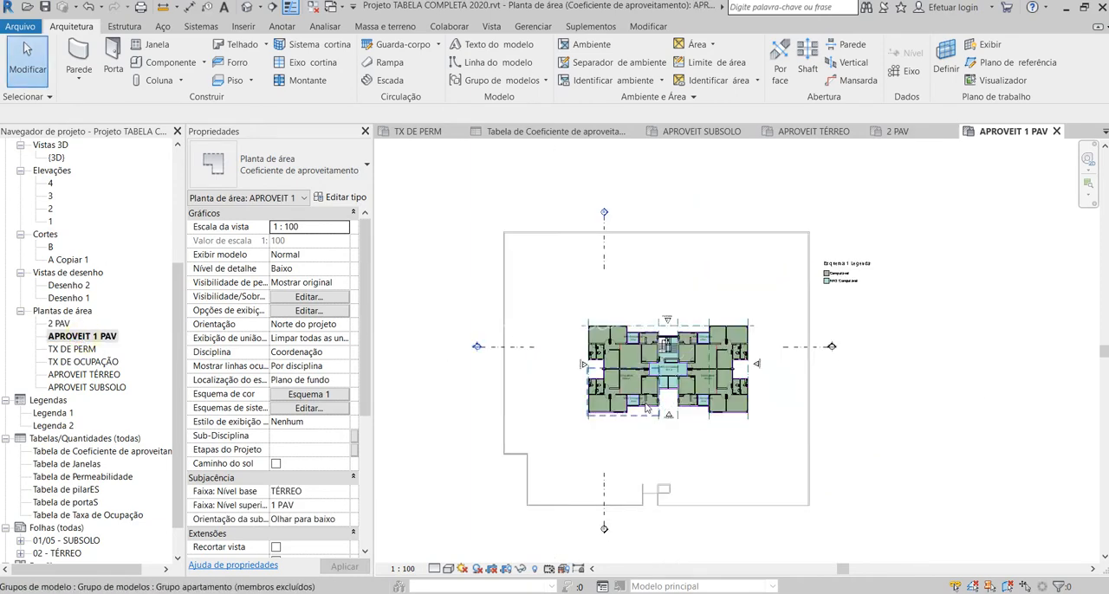
left_click(247, 7)
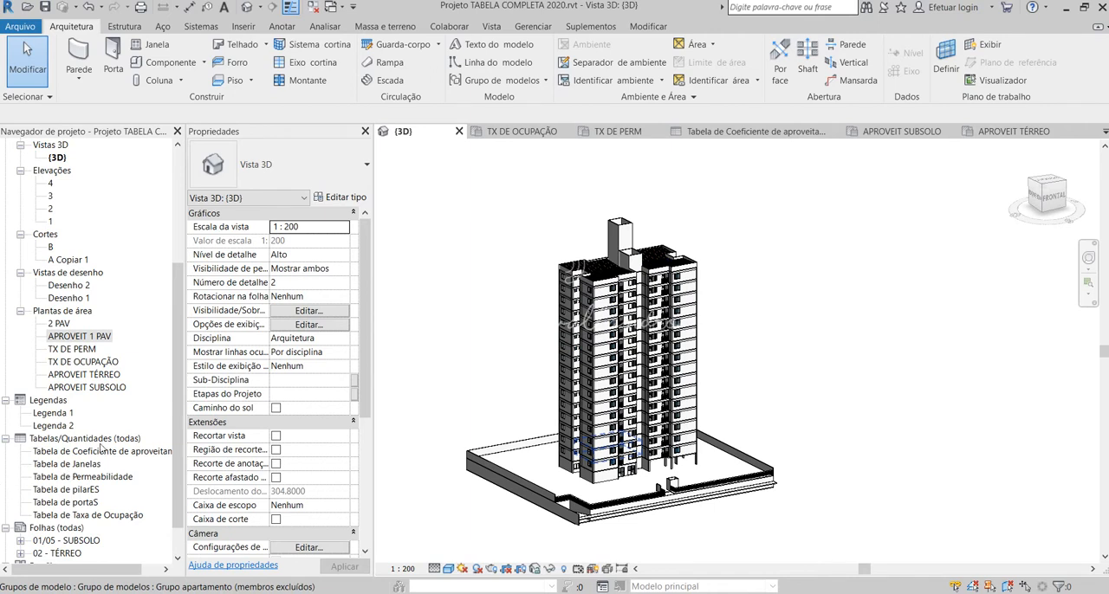
Step: Duplicate the APROVEIT 1 PAV area plan without detailing
left_click(90, 374)
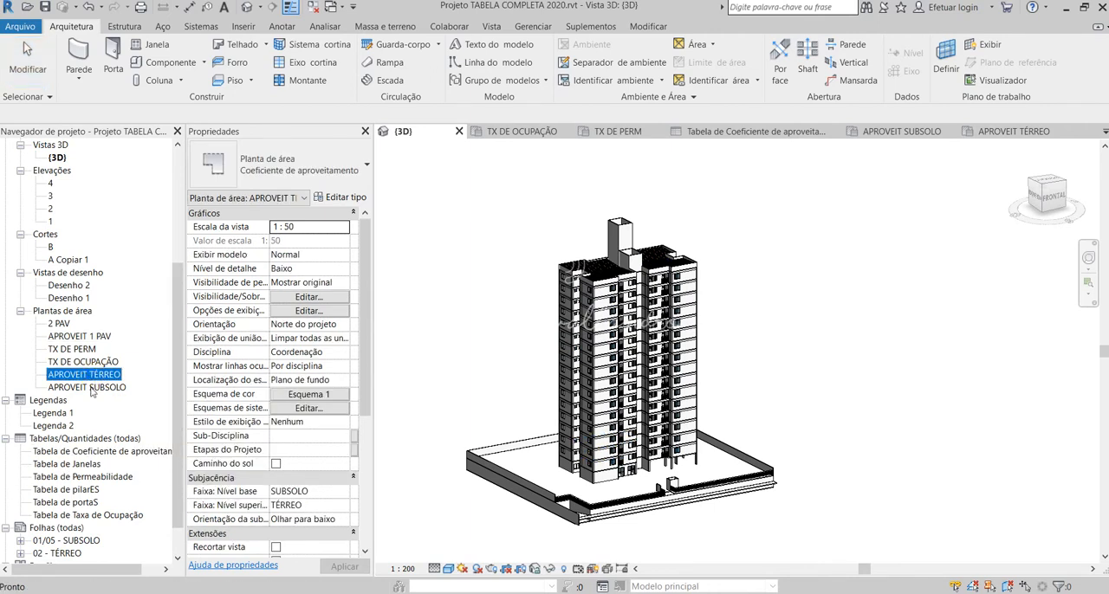
right_click(79, 337)
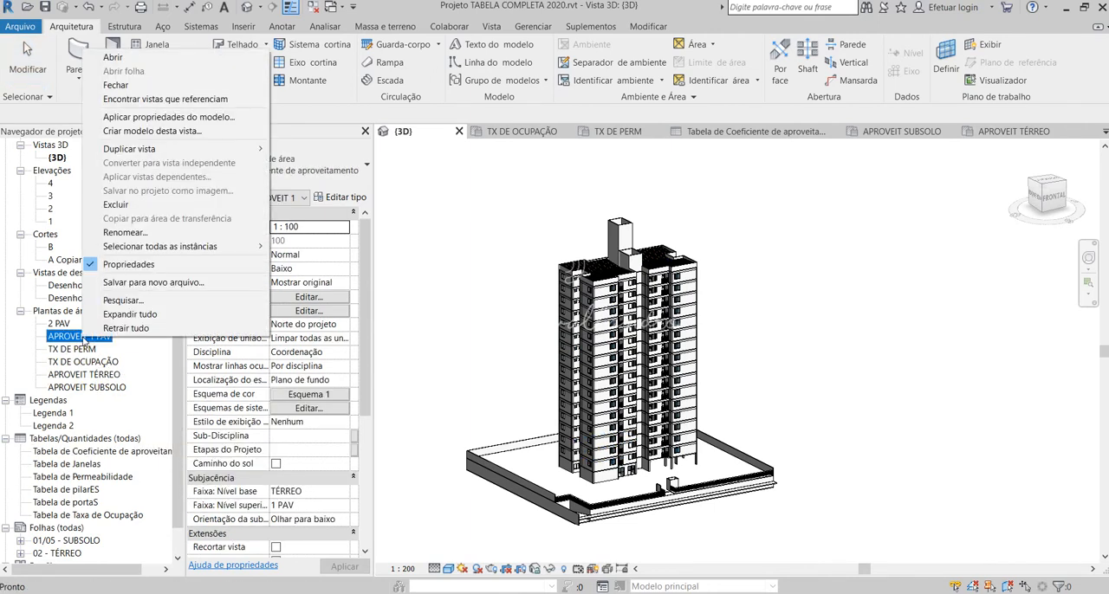
mouse_move(142, 148)
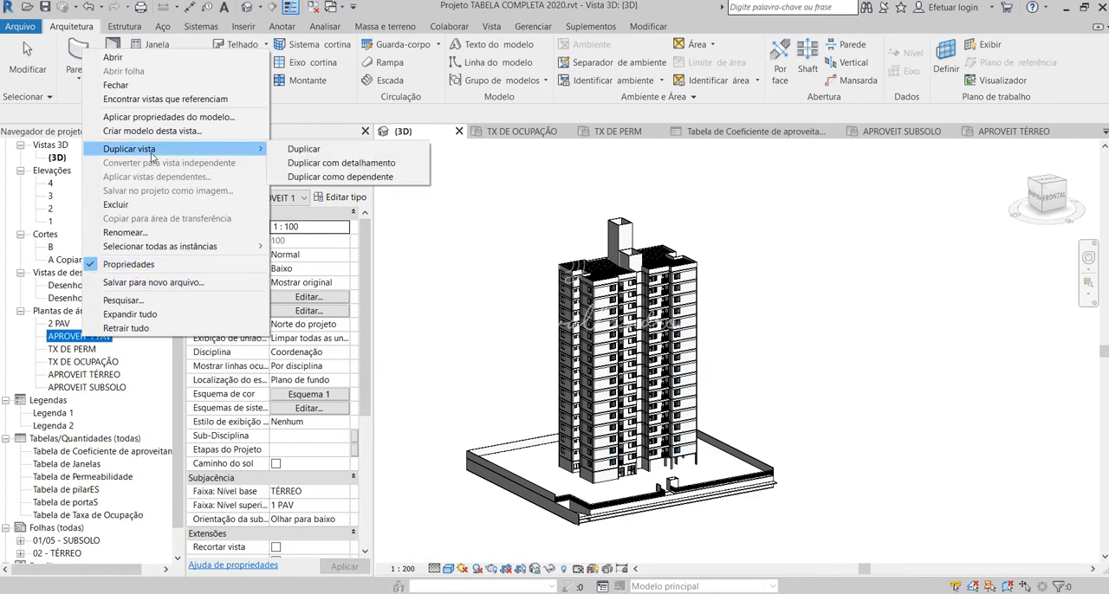
left_click(328, 151)
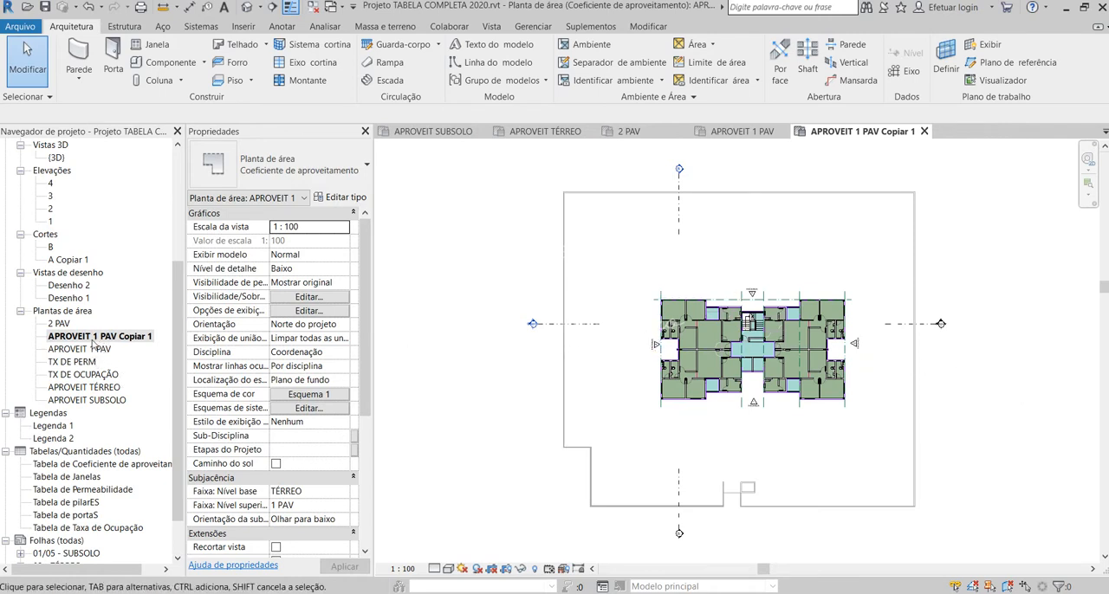
Step: Rename the duplicated first-floor area plan as APROVEIT 3 PAV
left_click(118, 337)
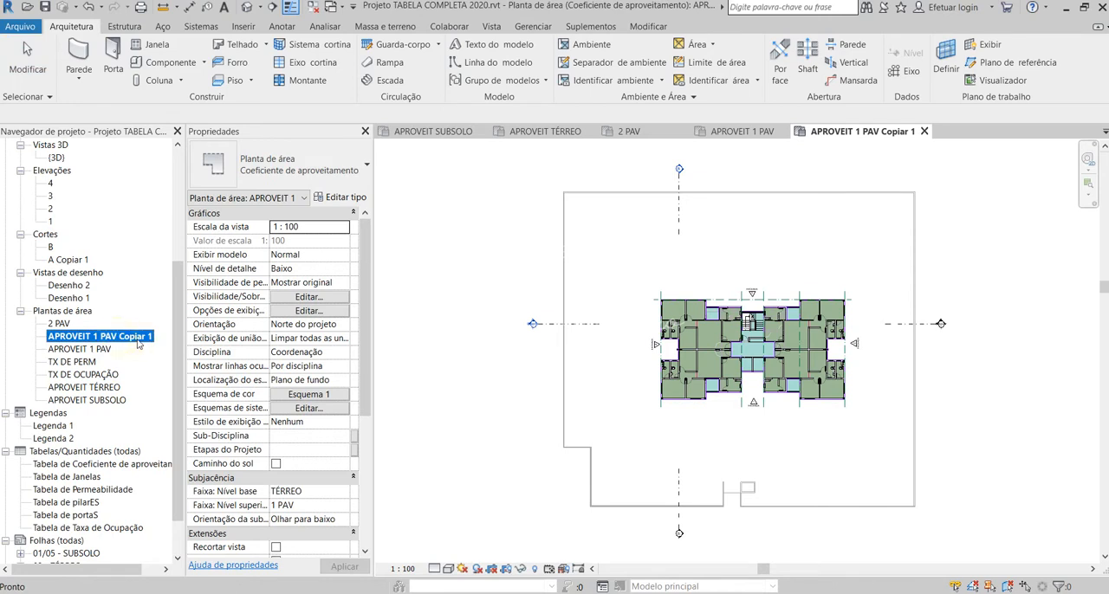
left_click(130, 337)
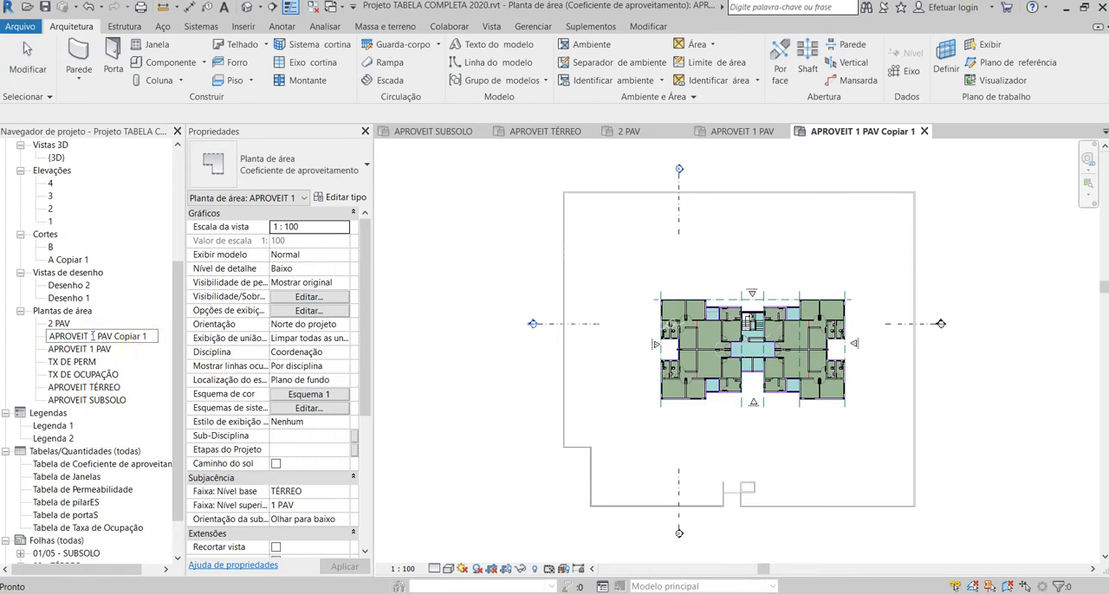
left_click_drag(91, 337, 152, 338)
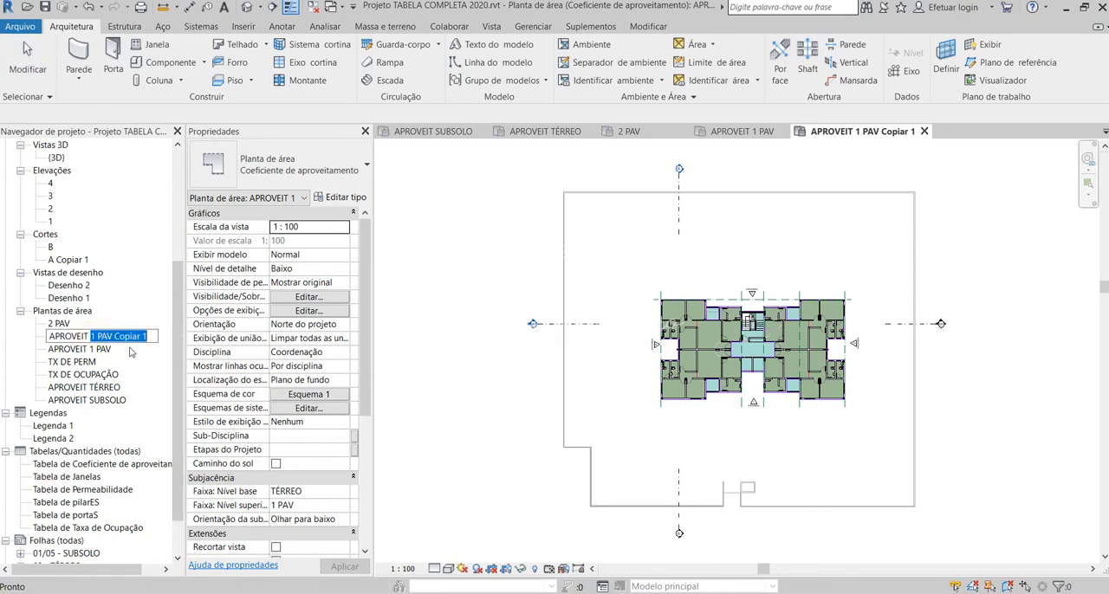
type("3 p")
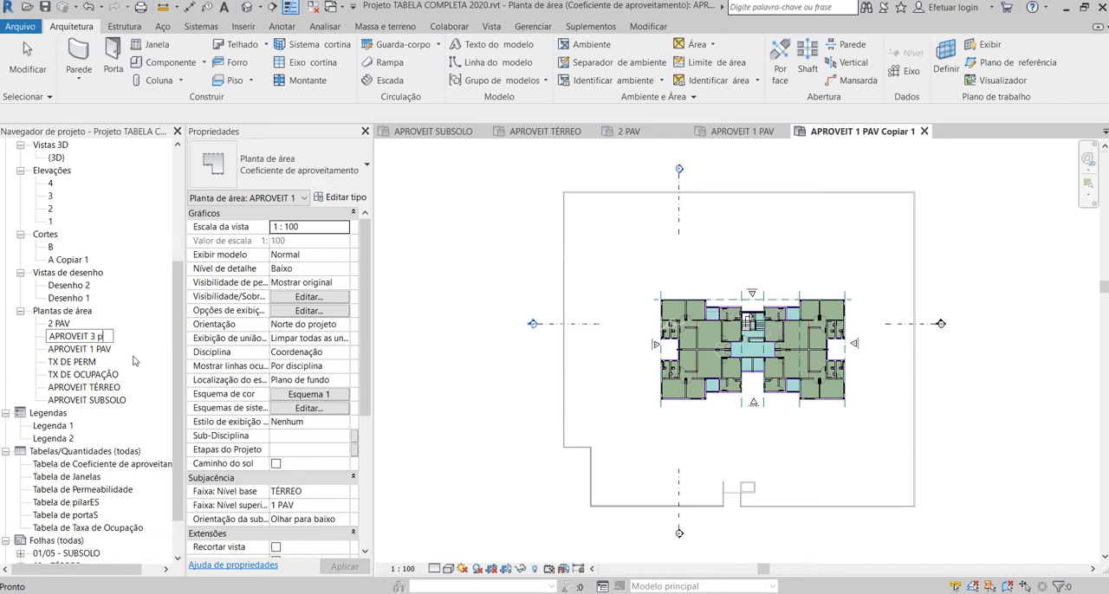
key("BackSpace")
key("BackSpace")
type("PAZ")
type("V")
key("Return")
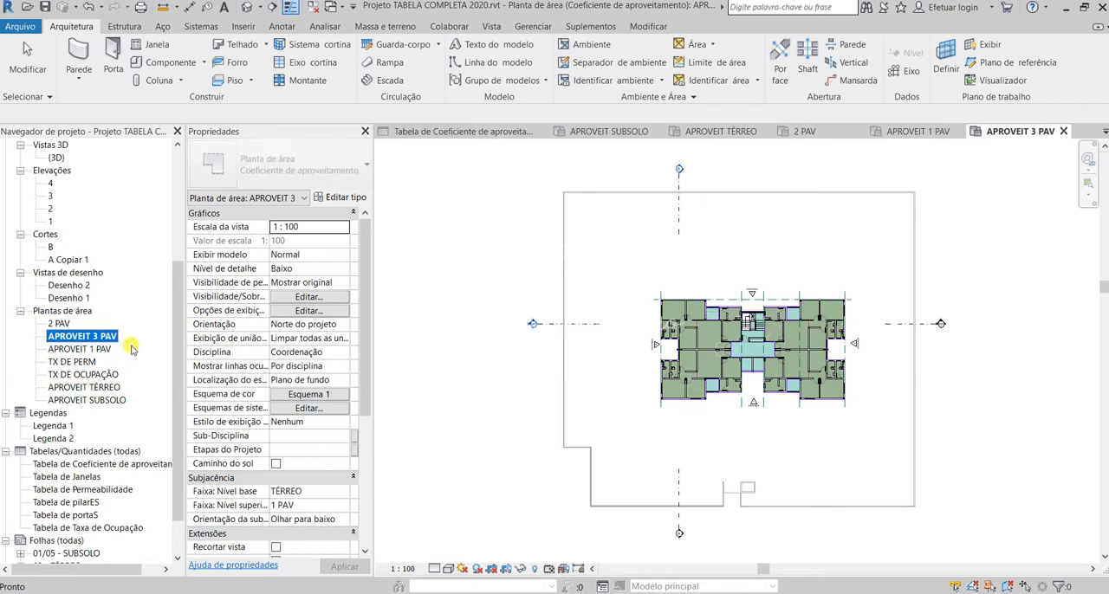
Step: Compare the APROVEIT 1 PAV and APROVEIT 3 PAV area plans and examine the apartment groups in the 3 PAV plan
left_click(93, 349)
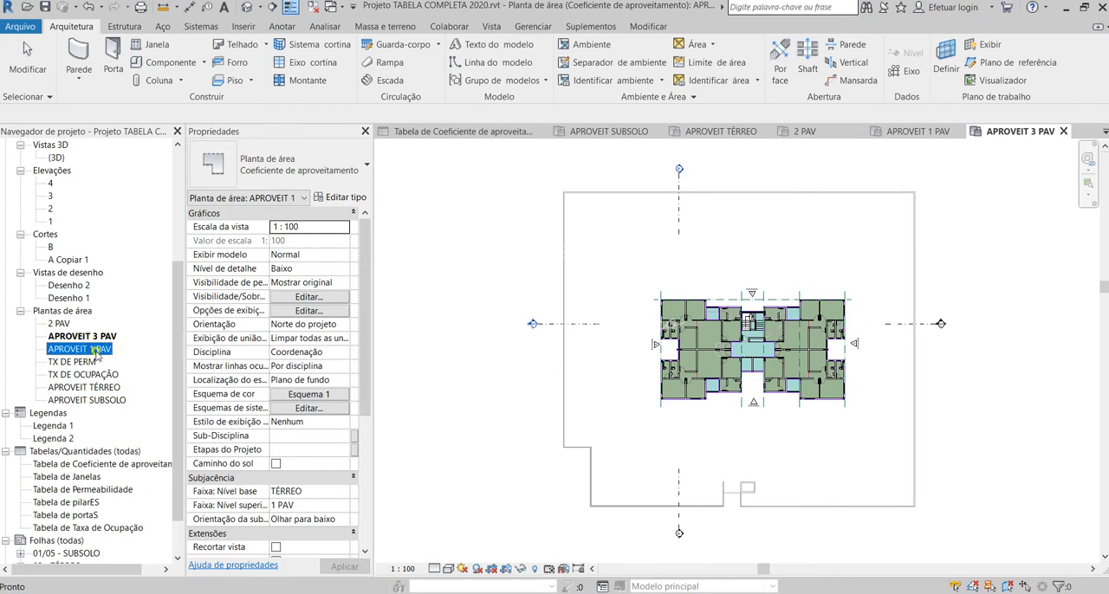
double_click(99, 349)
double_click(103, 336)
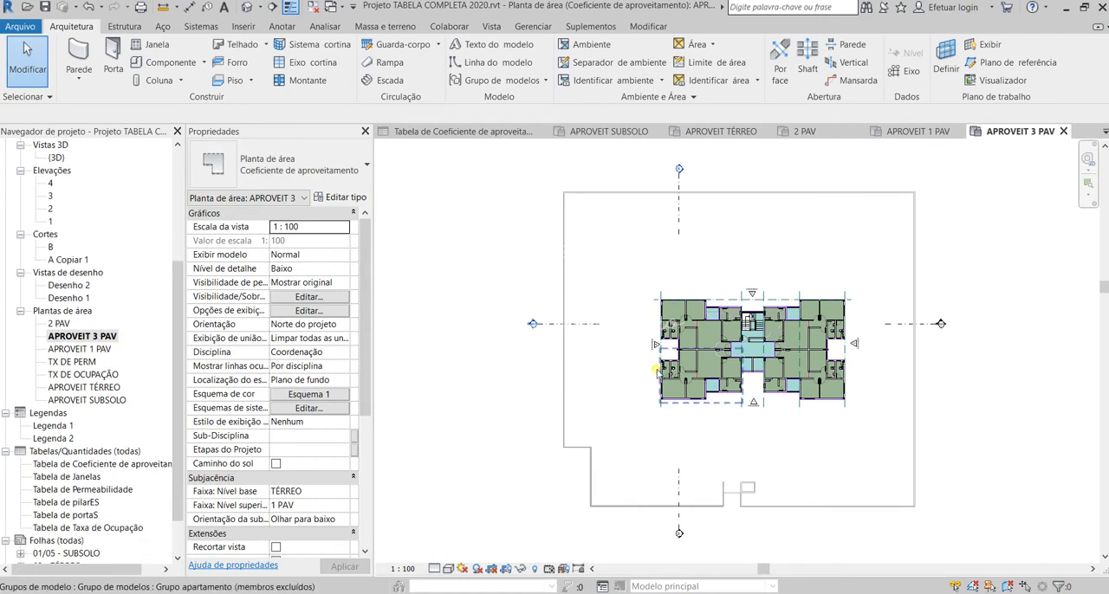
left_click(770, 353)
scroll(770, 352, "up", 3)
left_click(678, 313)
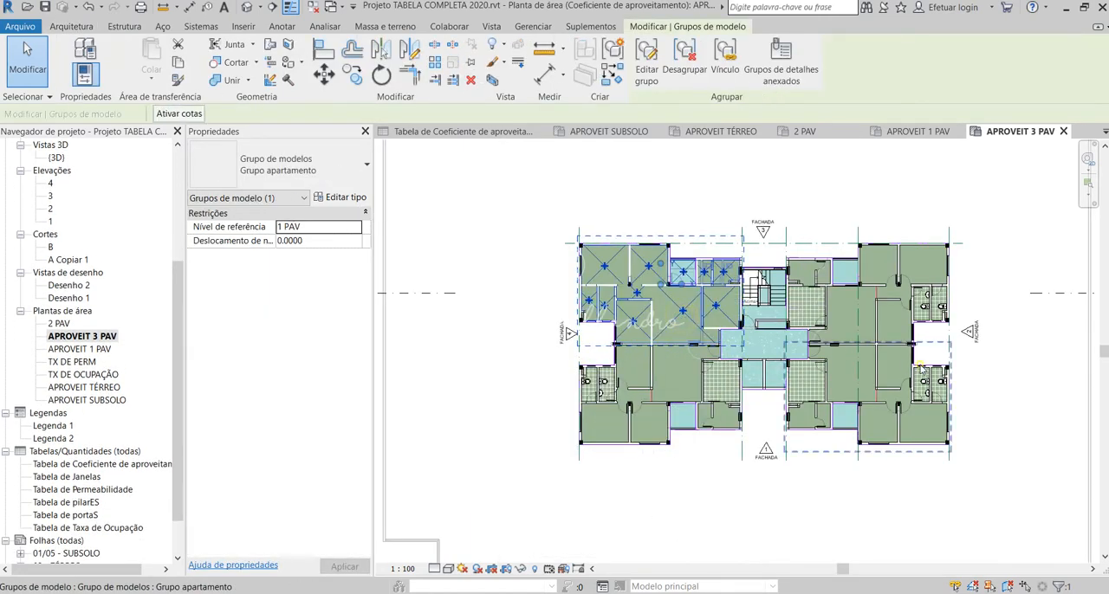
left_click(920, 365)
left_click(1025, 406)
scroll(970, 301, "down", 2)
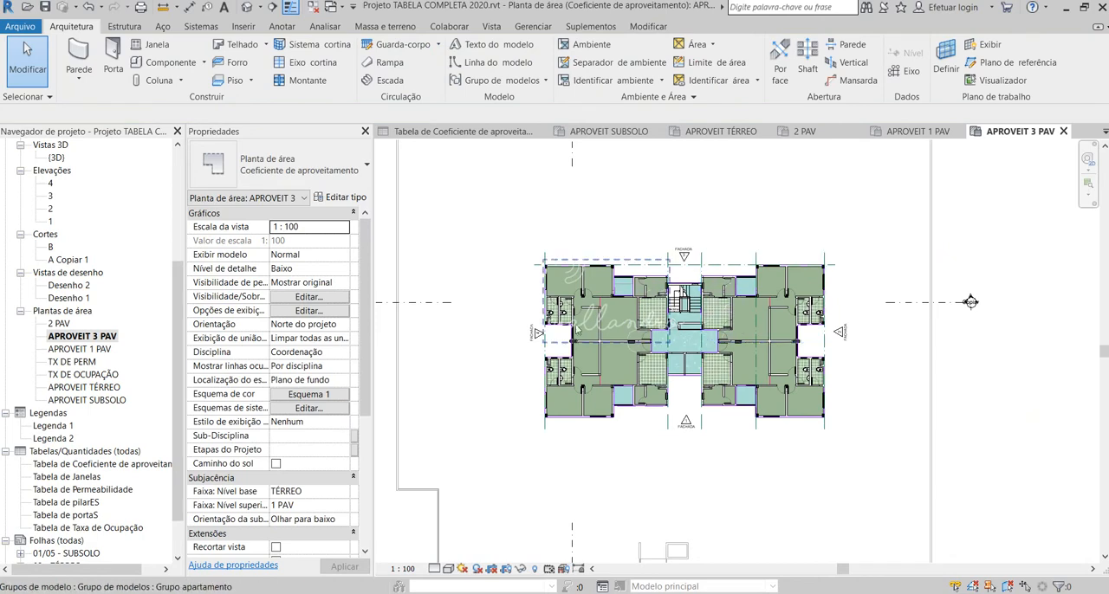
scroll(625, 319, "up", 6)
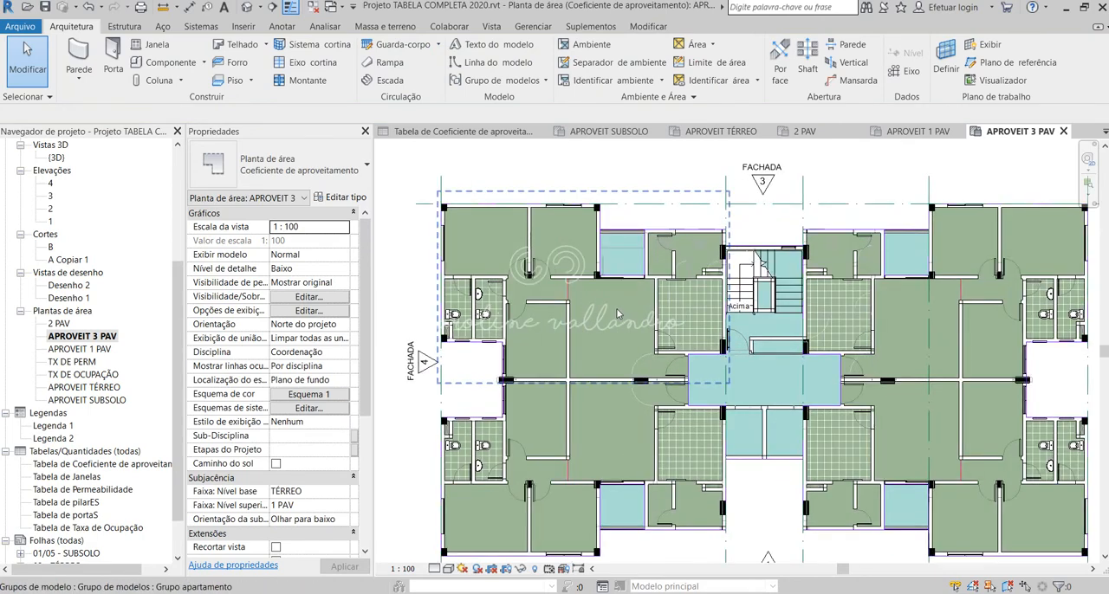
scroll(619, 314, "down", 6)
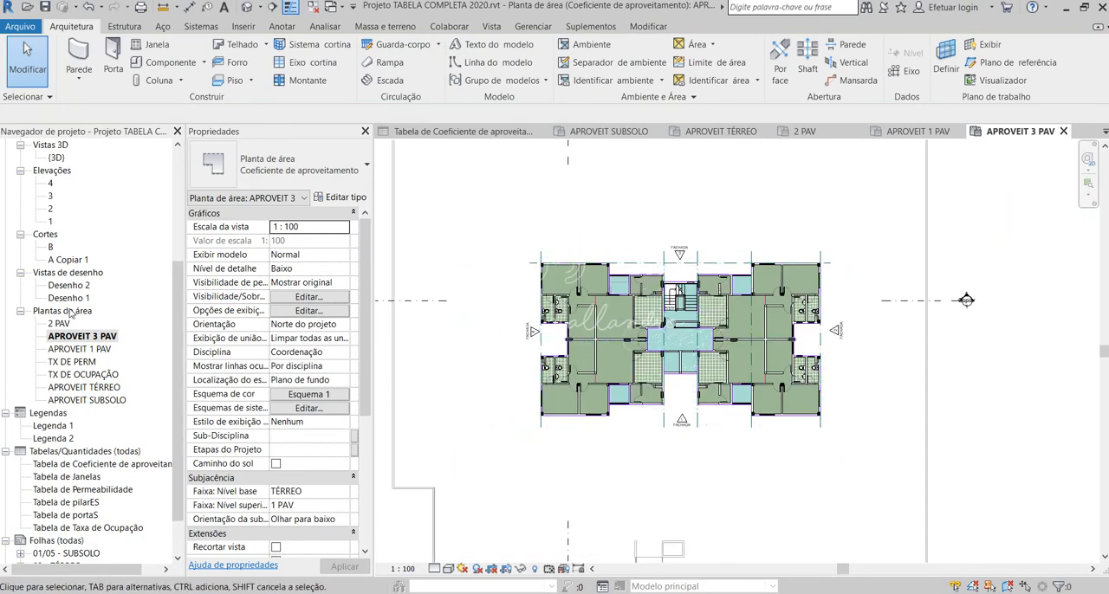
Step: Open the Tabela de Coeficiente de aproveitamento schedule and check its levels against the project's area plans
scroll(98, 343, "down", 1)
scroll(98, 343, "down", 1)
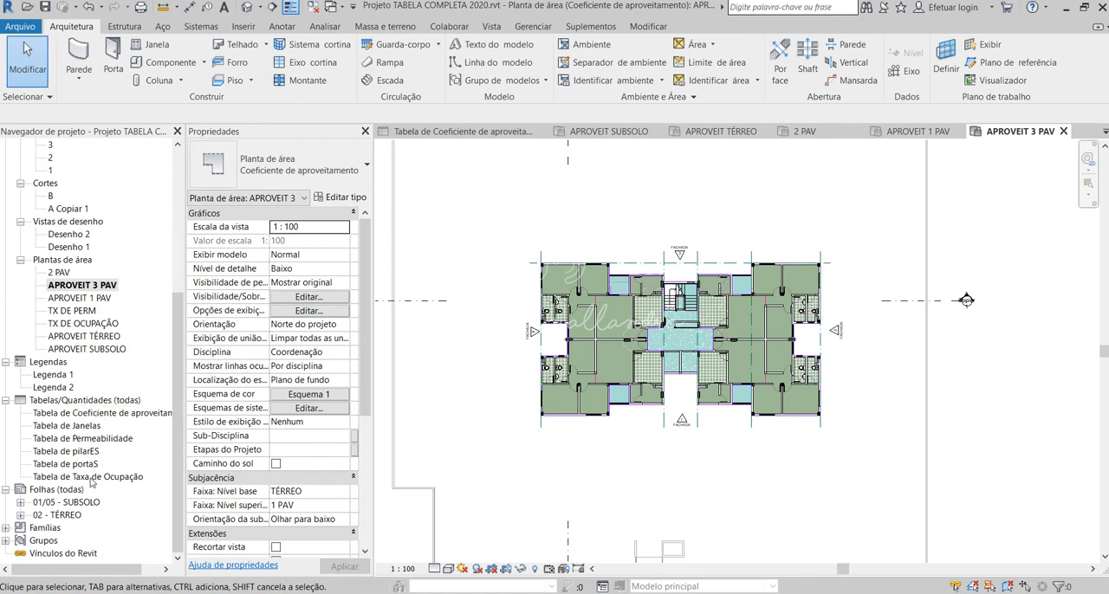
double_click(102, 413)
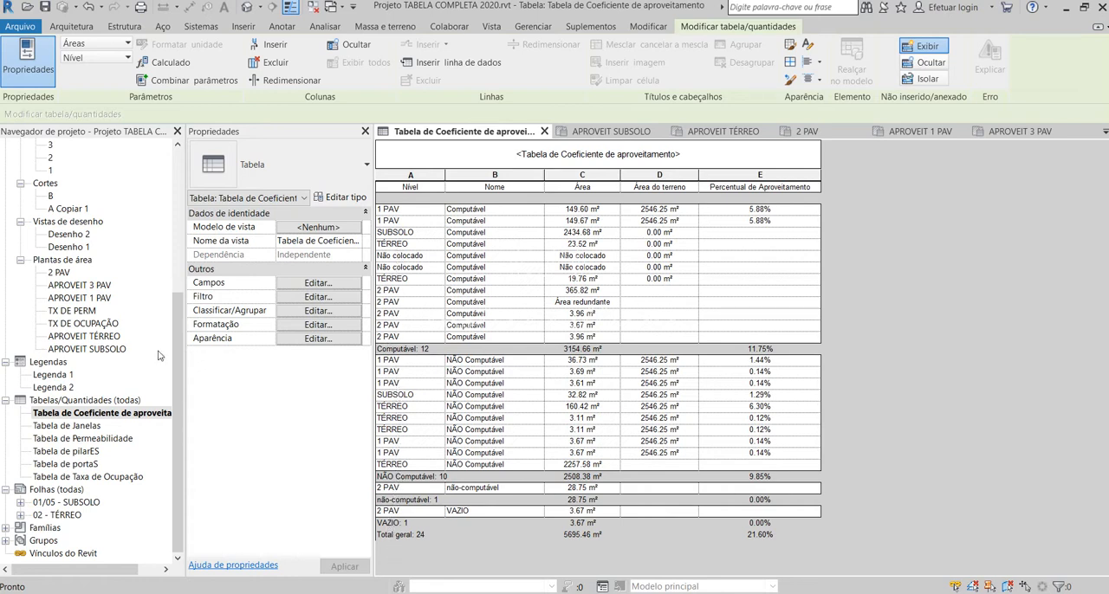
scroll(158, 355, "up", 5)
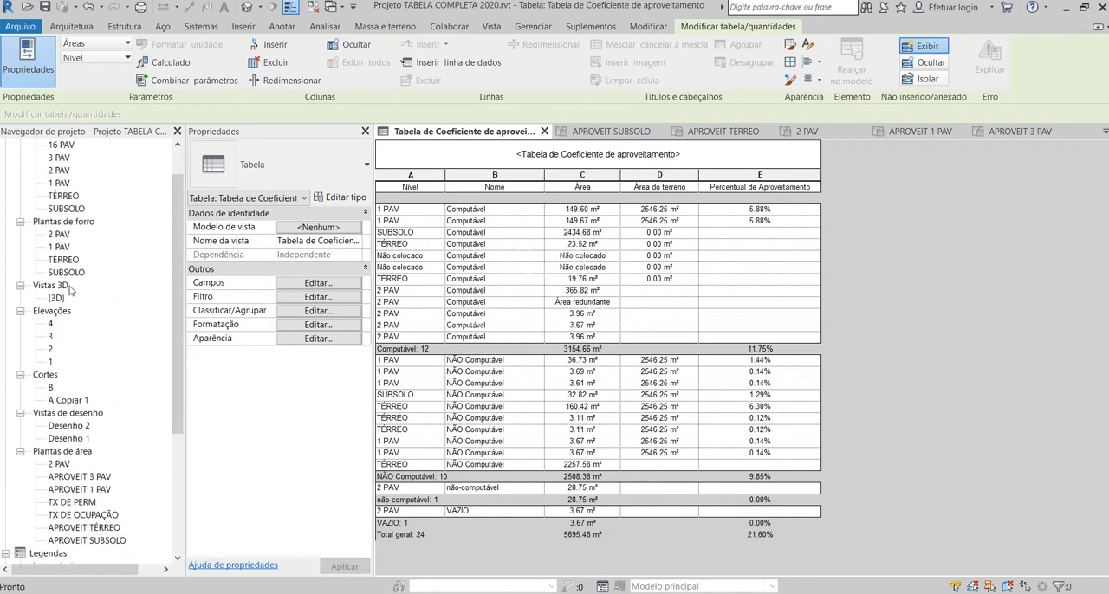
scroll(71, 446, "down", 2)
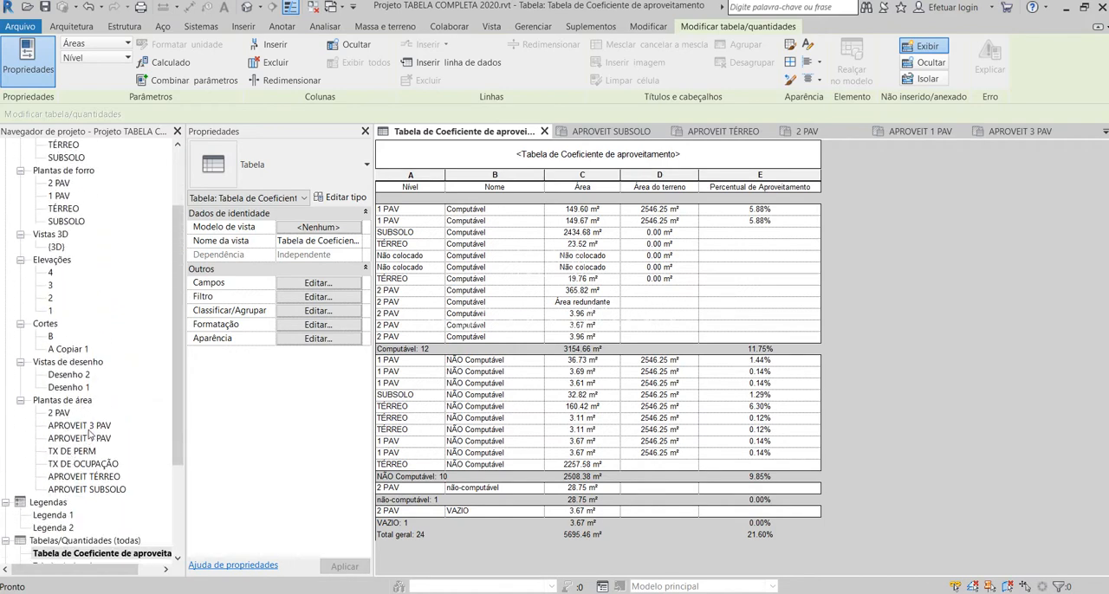
Step: Delete the APROVEIT 3 PAV area plan from the project
left_click(88, 426)
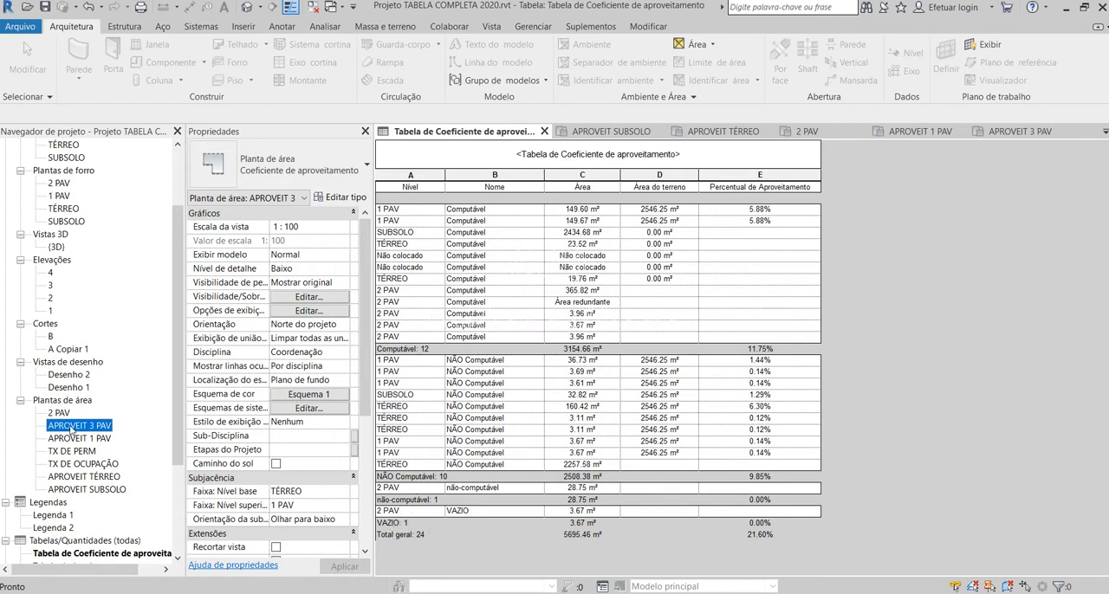
right_click(74, 427)
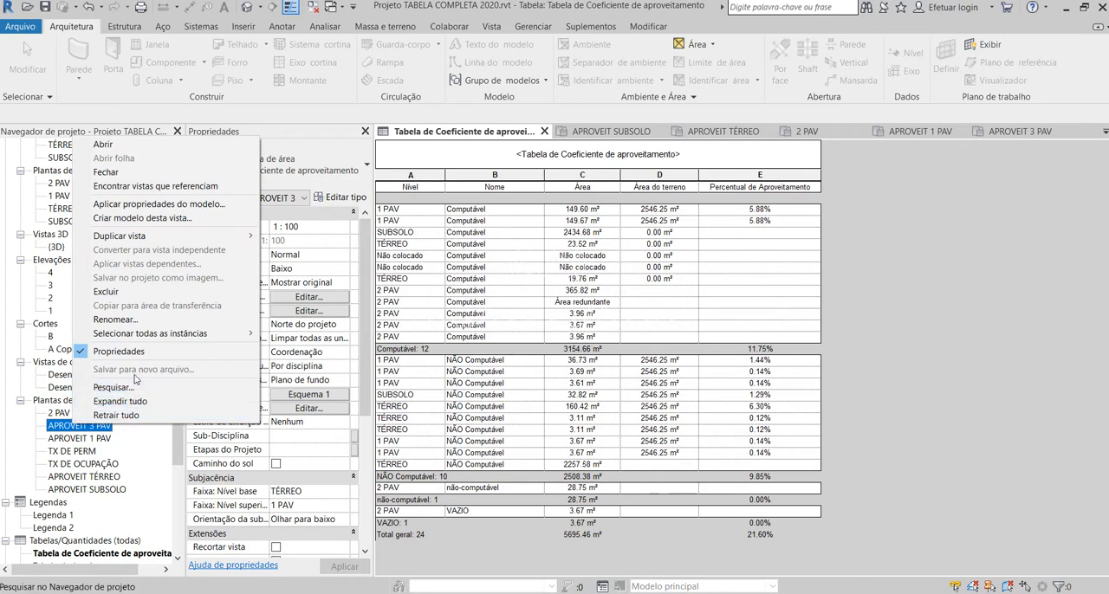
left_click(126, 291)
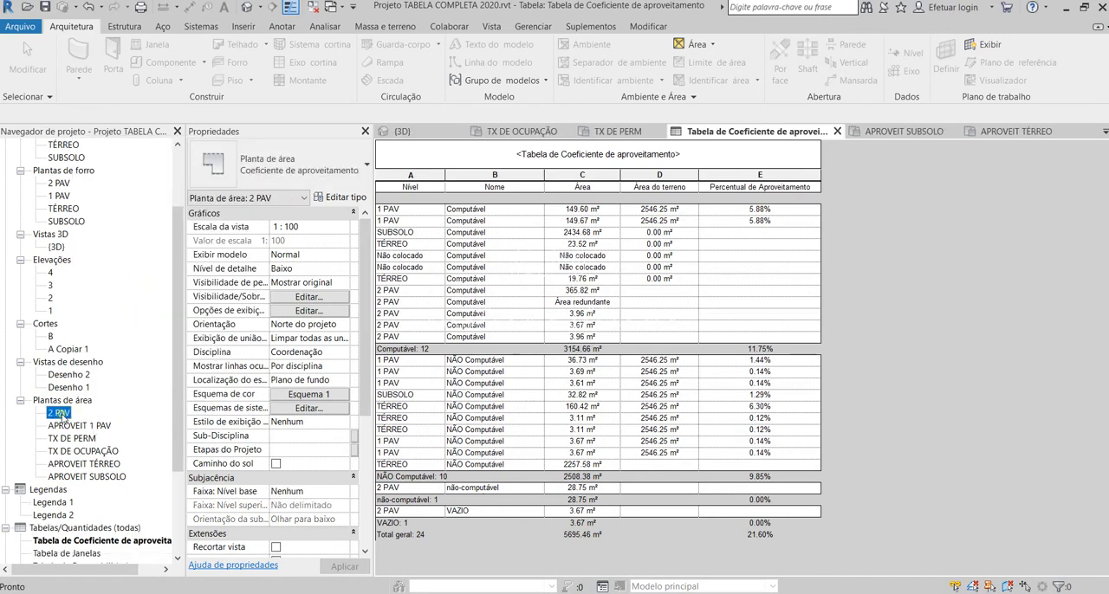
left_click(1012, 369)
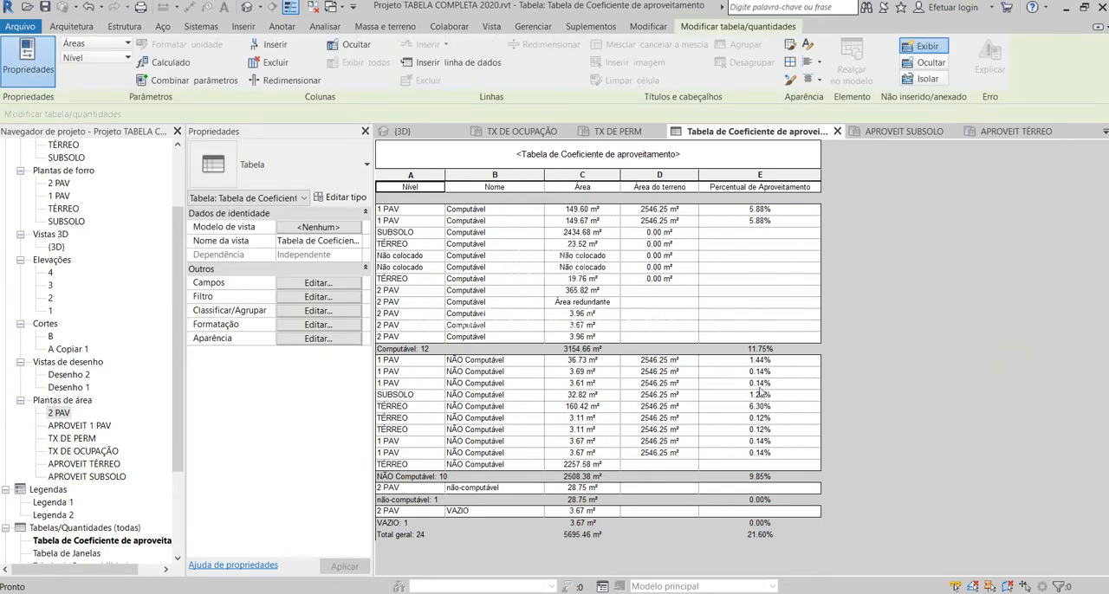
Step: Start creating a new area plan from the project's levels
scroll(35, 215, "up", 3)
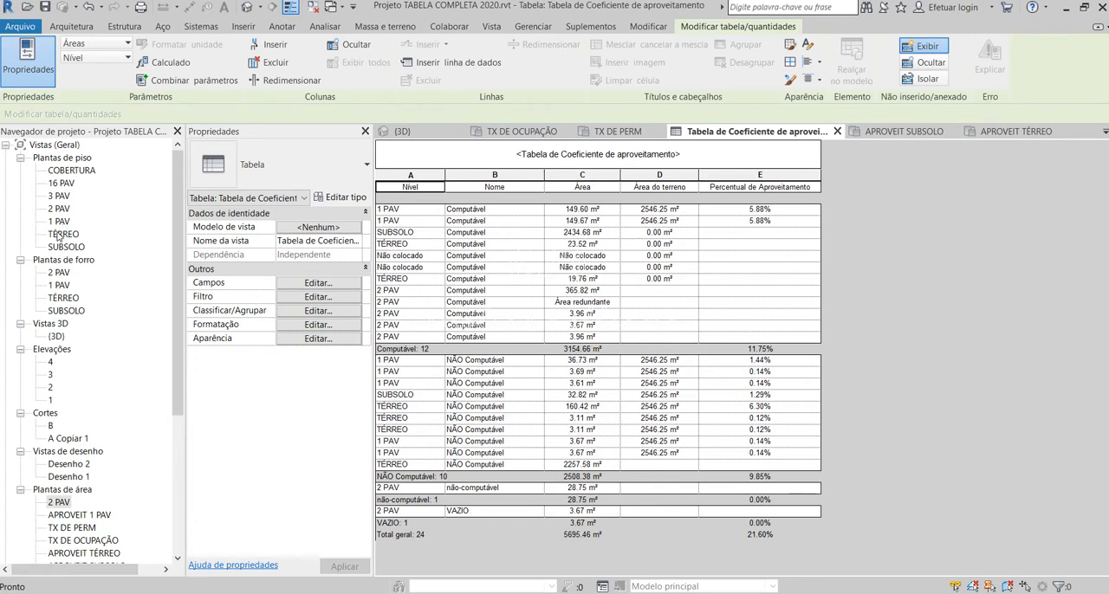
scroll(82, 503, "down", 2)
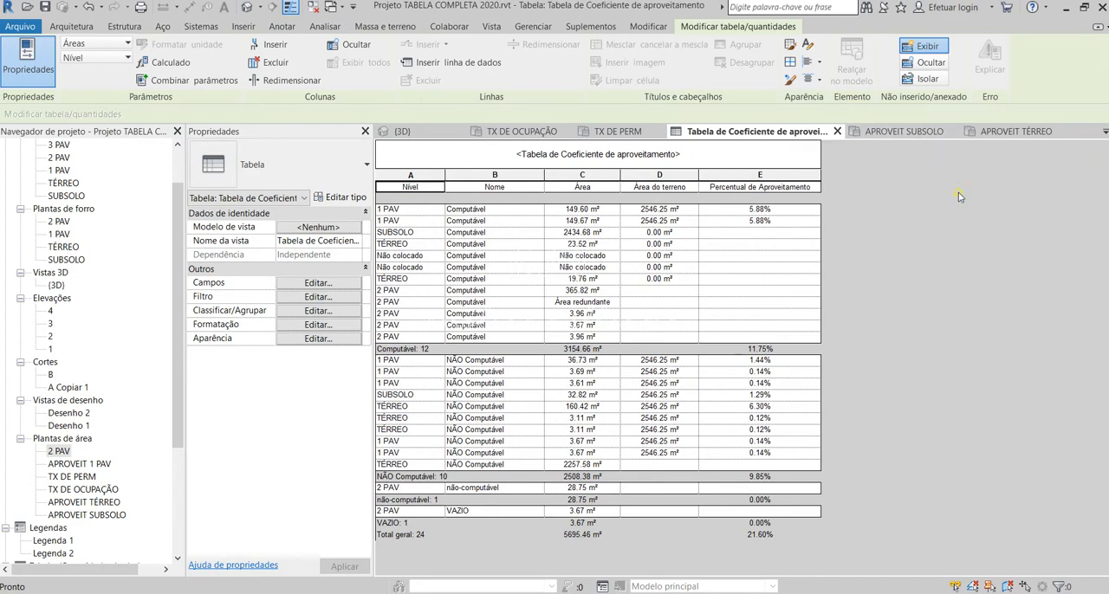
left_click(71, 29)
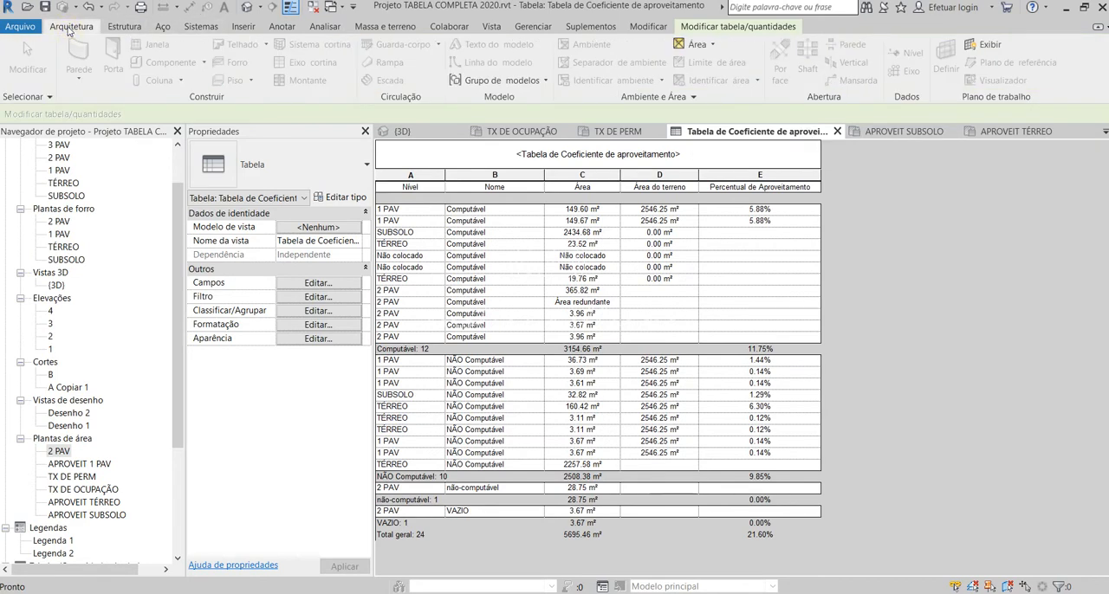
left_click(702, 44)
left_click(712, 68)
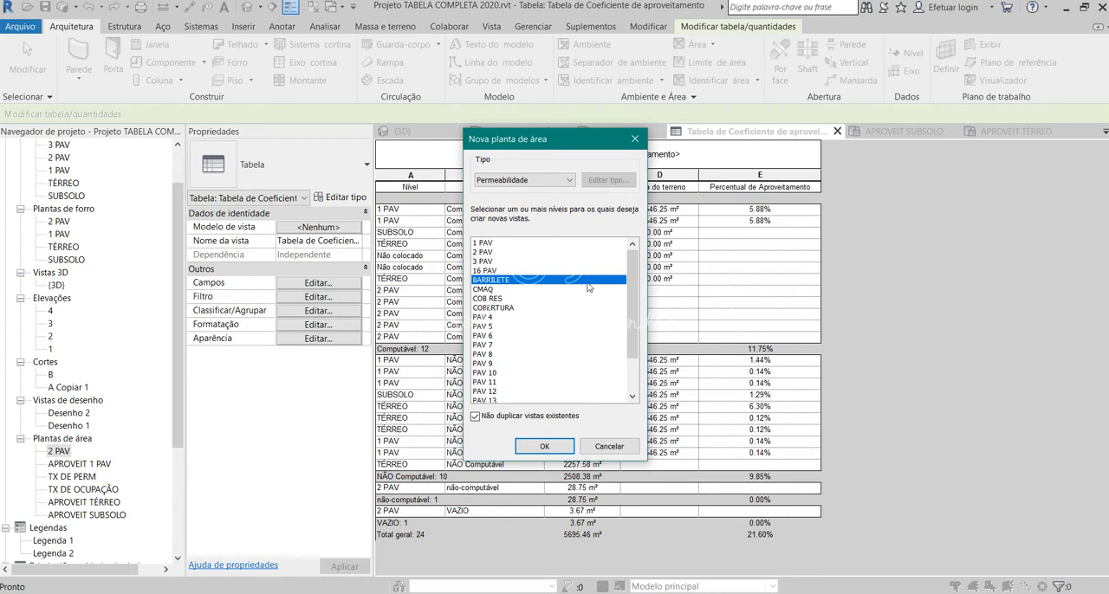
Step: Try selecting levels 3 PAV, 16 PAV and PAV 4 to PAV 8 together for the new area plans
left_click(498, 261)
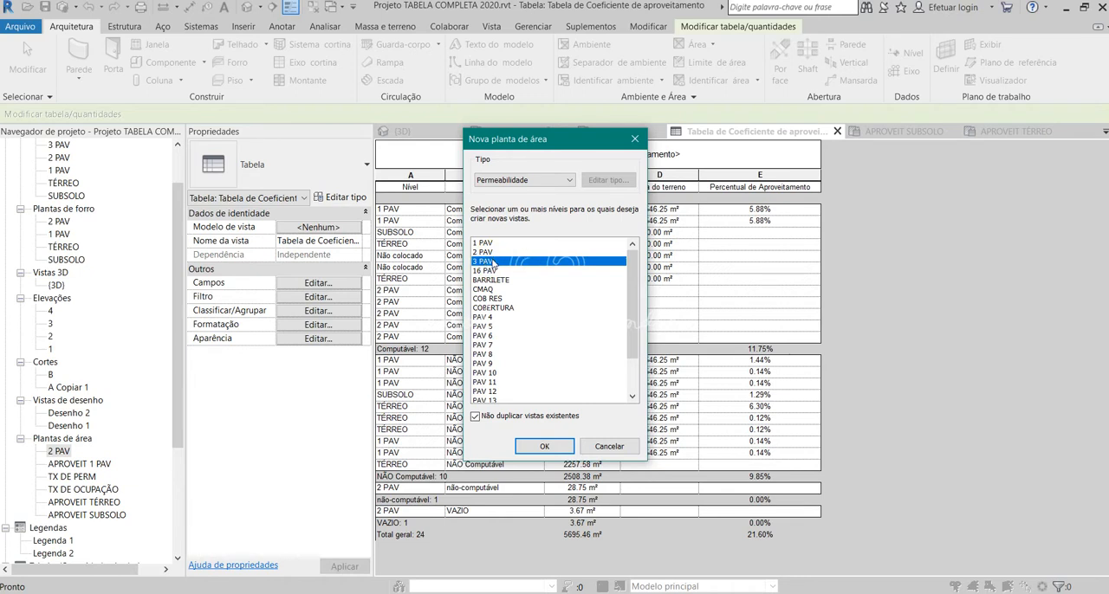
left_click(495, 271)
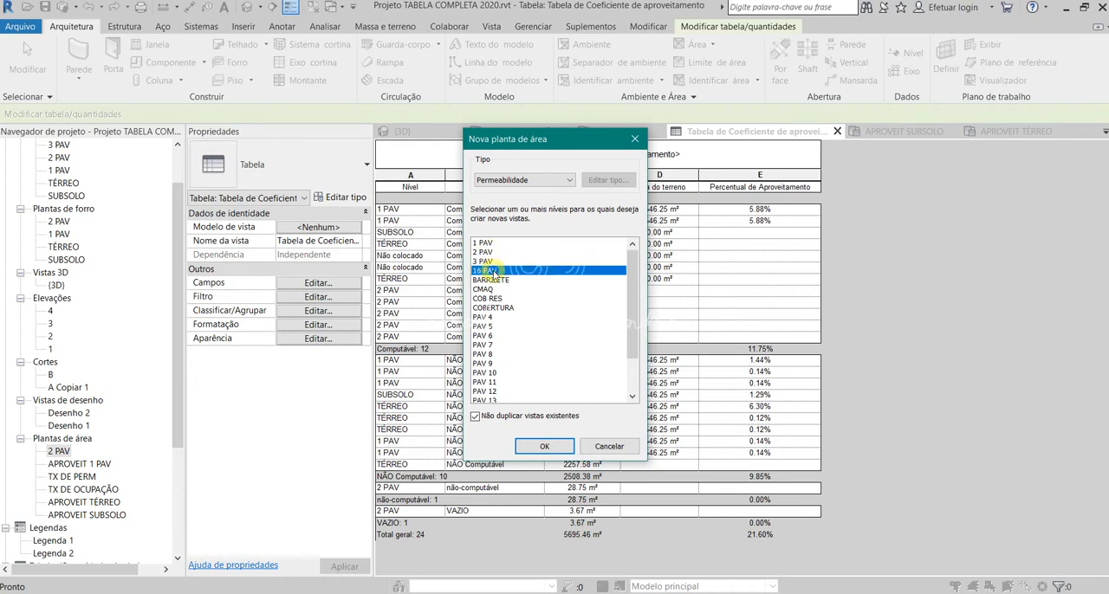
left_click(487, 262, "ctrl")
left_click(494, 318, "ctrl")
left_click(487, 327, "ctrl")
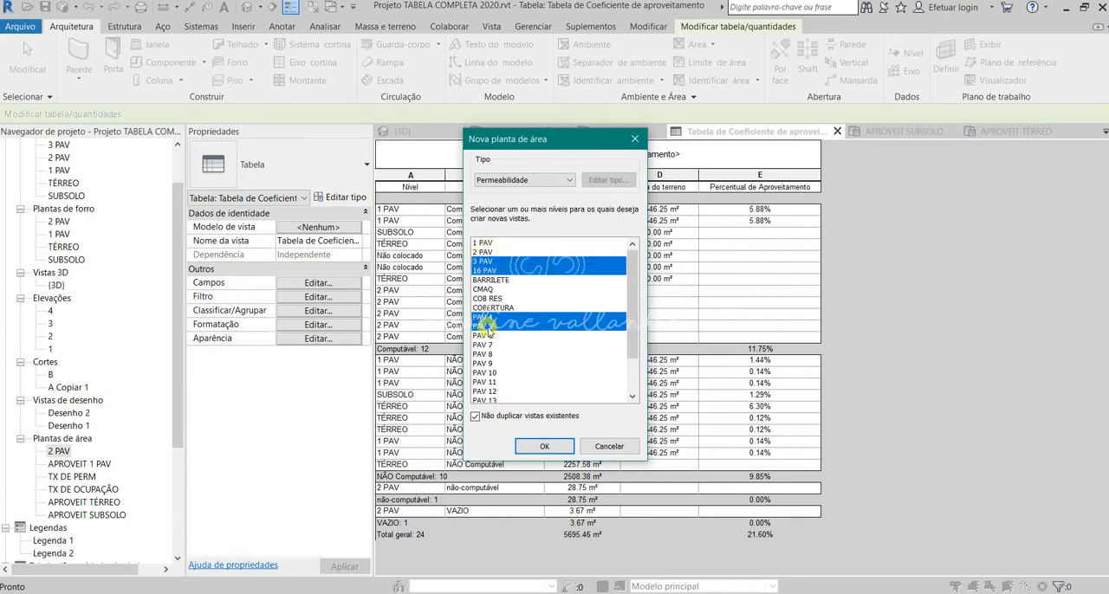
left_click(486, 336, "ctrl")
left_click(486, 346, "ctrl")
left_click(486, 354, "ctrl")
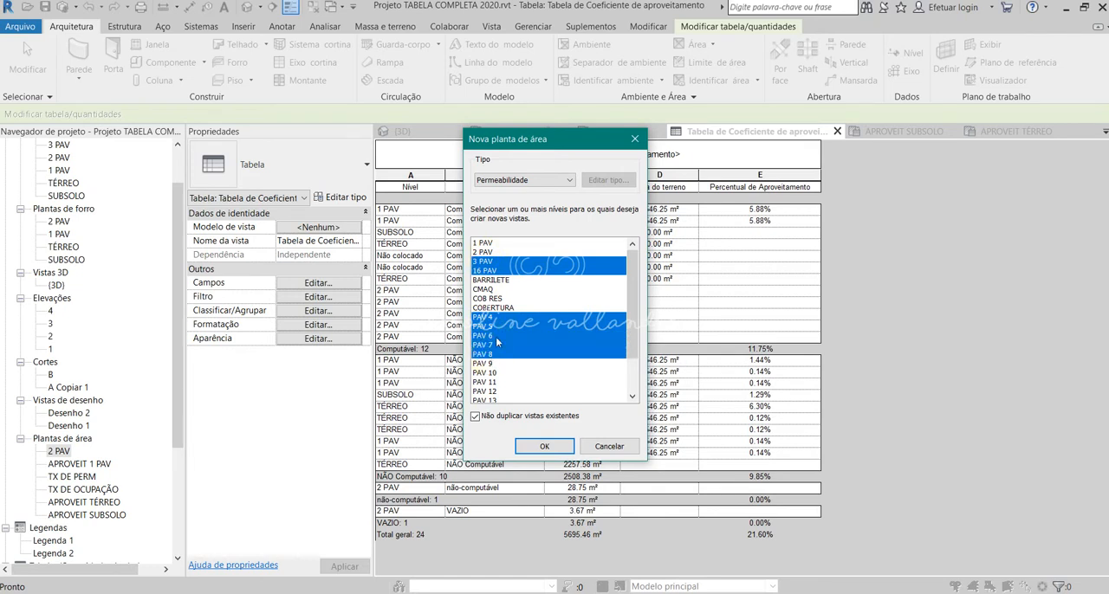
left_click(496, 327)
left_click(494, 317, "ctrl")
Step: Create Permeabilidade area plans for levels 3 PAV and PAV 4, declining the automatic area boundary lines along the external walls
left_click(490, 262)
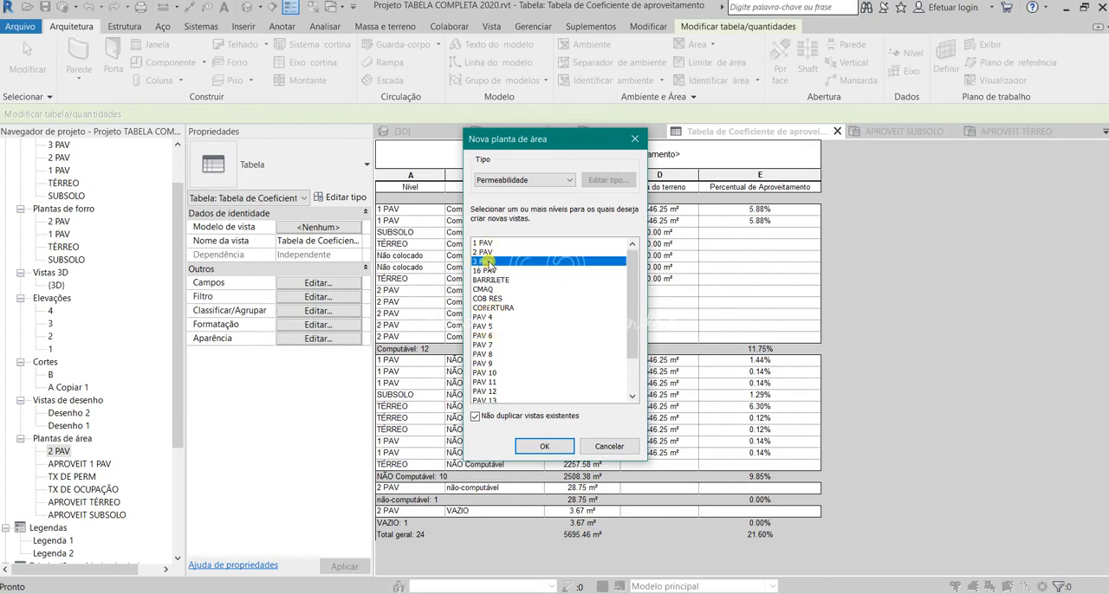
left_click(490, 318, "ctrl")
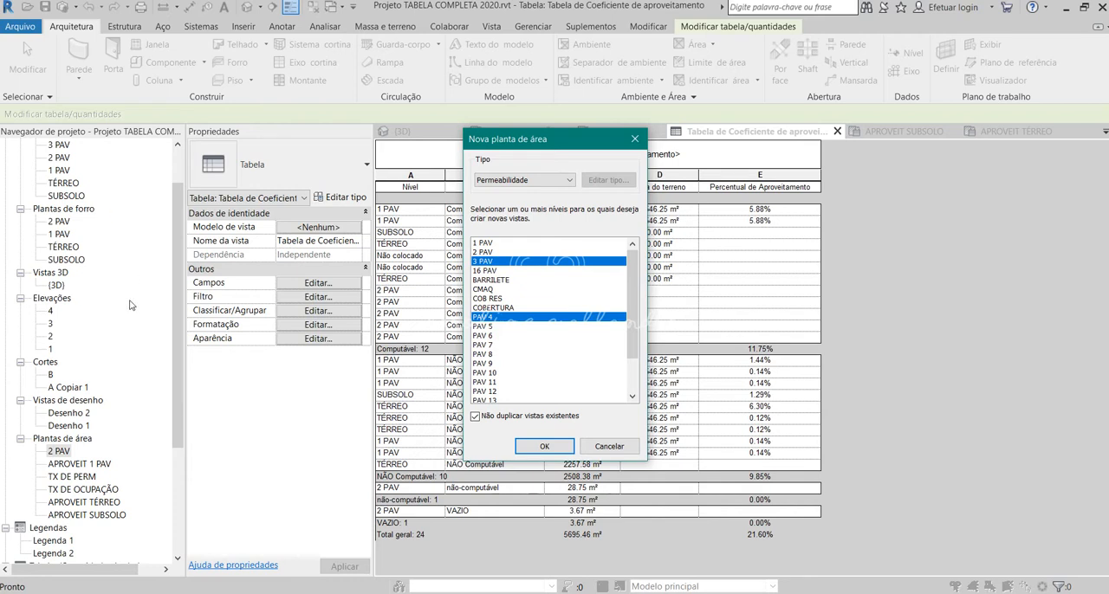
scroll(500, 346, "down", 2)
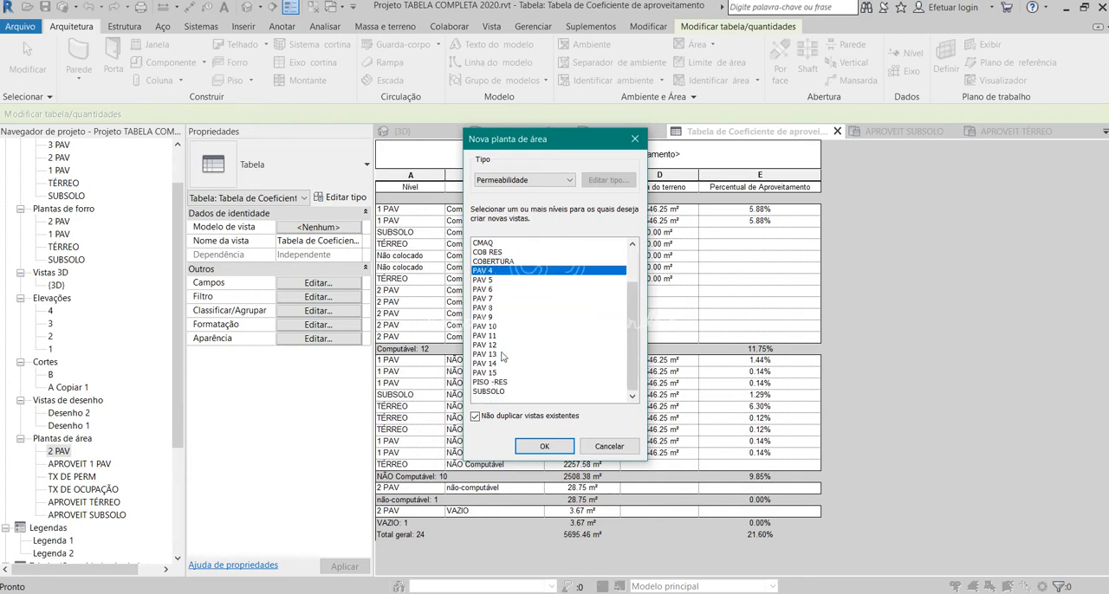
scroll(504, 351, "up", 2)
scroll(490, 346, "down", 2)
scroll(527, 307, "up", 2)
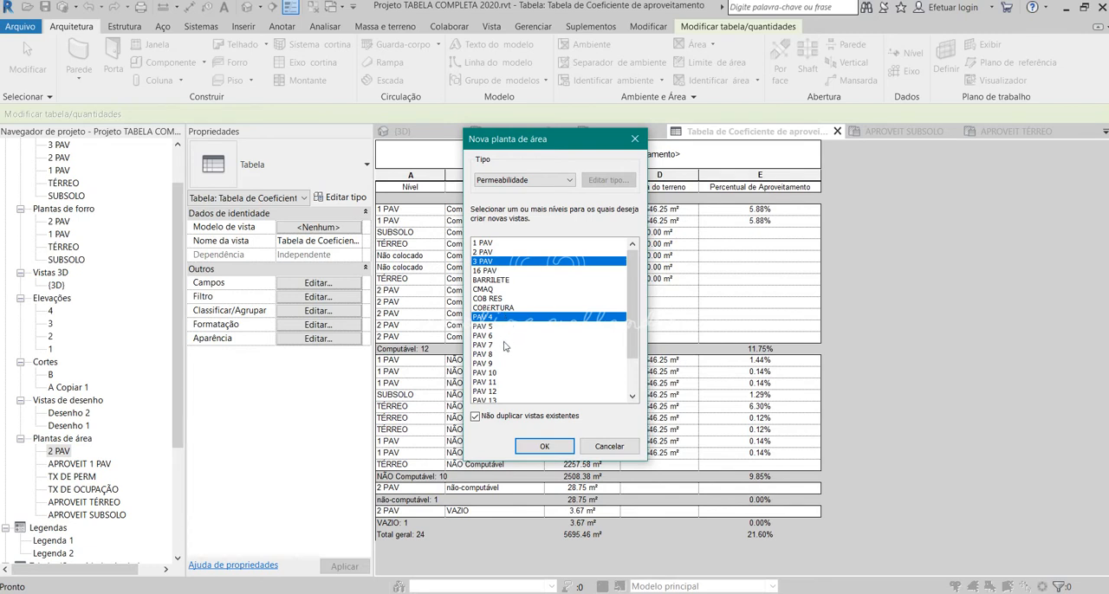
scroll(504, 347, "down", 3)
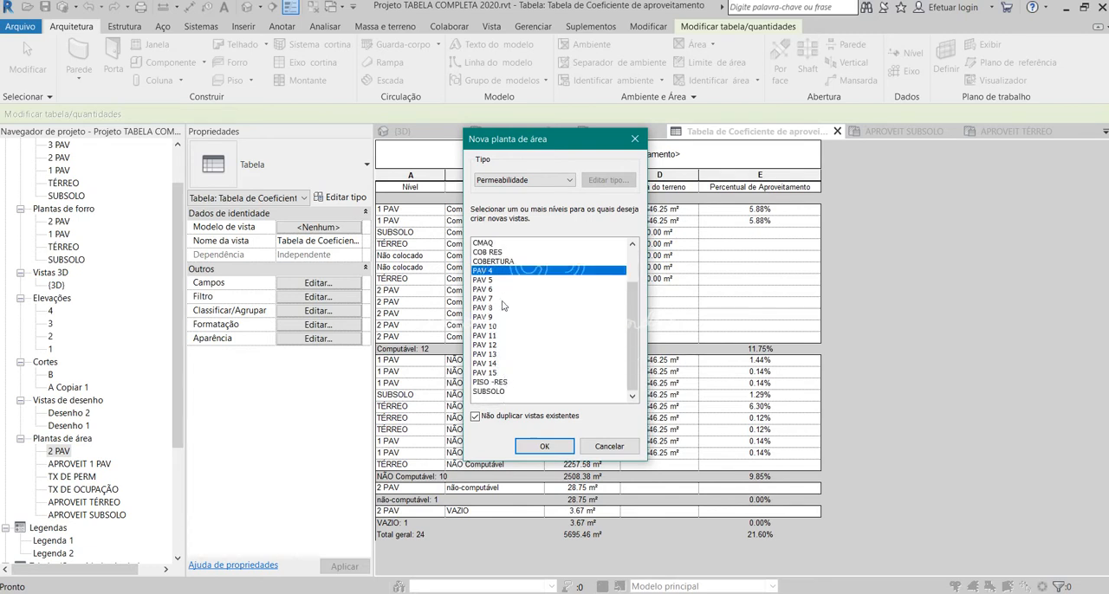
scroll(503, 306, "up", 2)
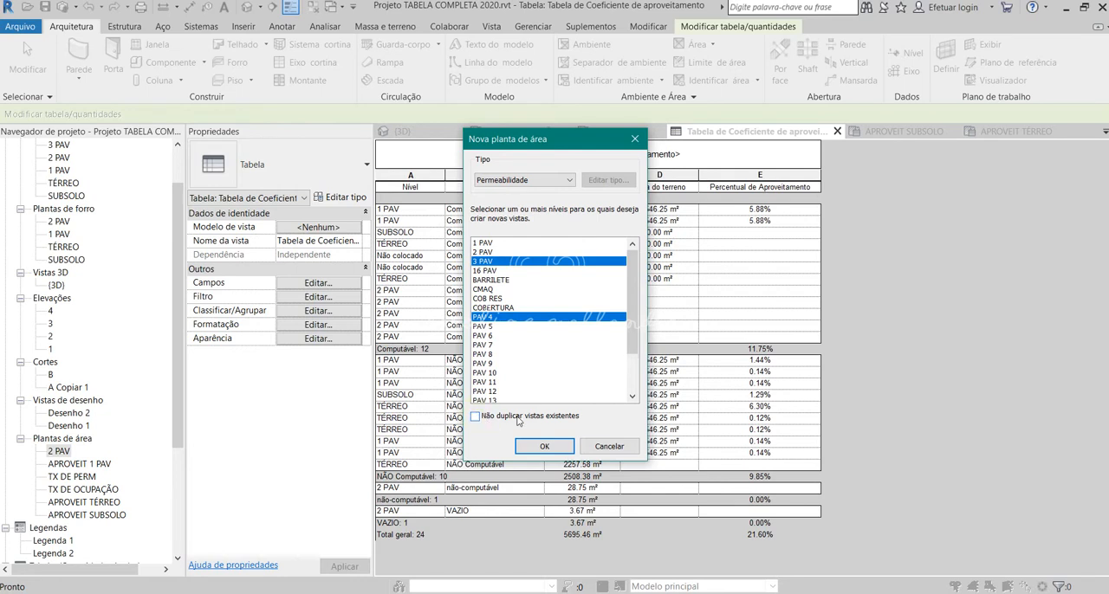
left_click(544, 446)
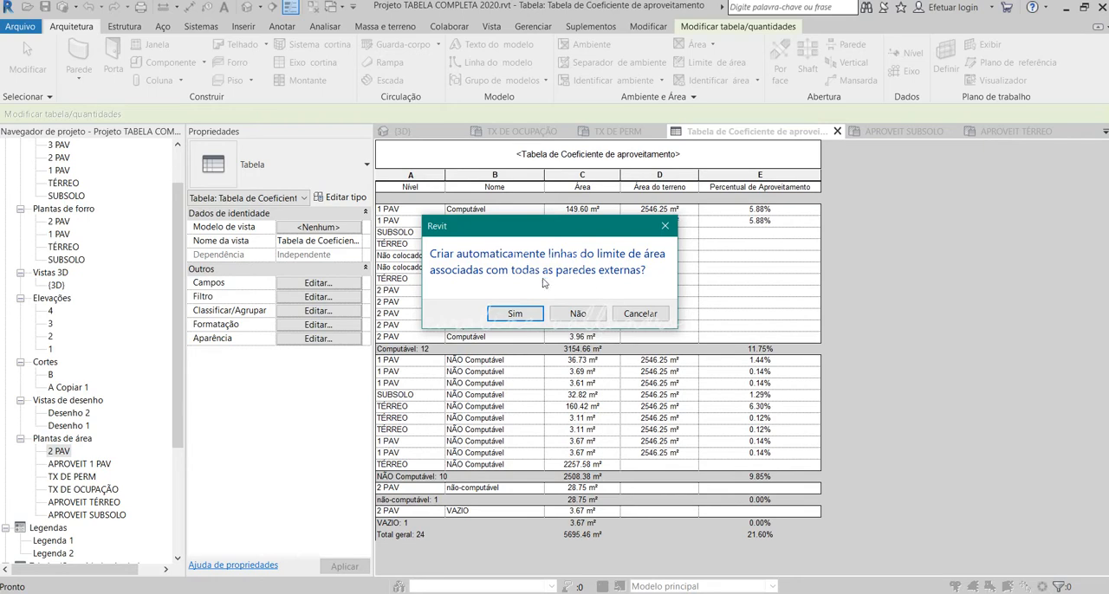
left_click(578, 314)
left_click(577, 314)
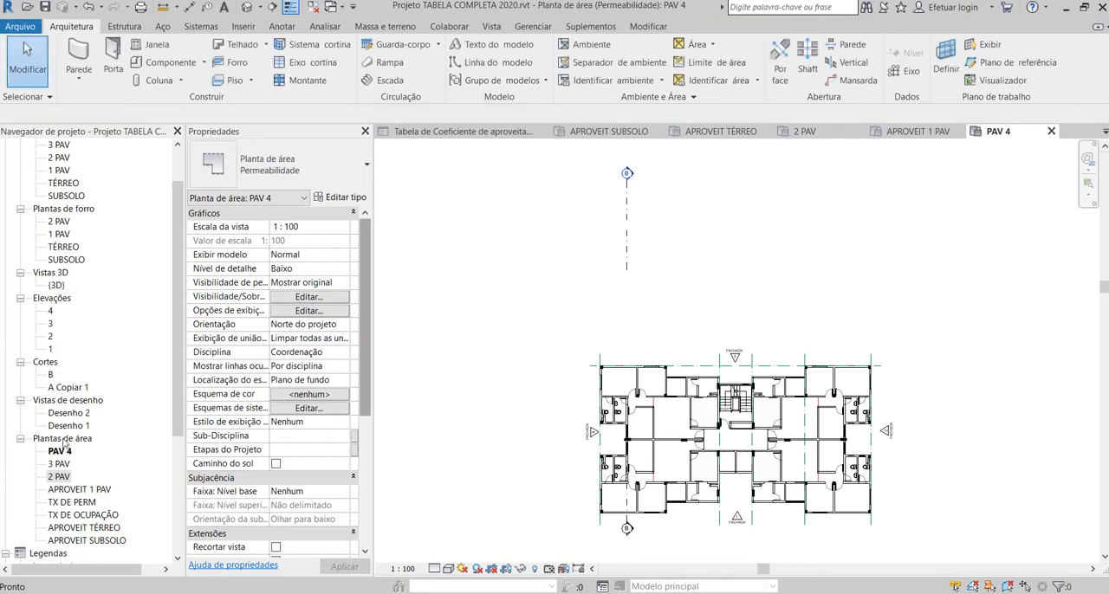
Step: Open the new 3 PAV area plan, return to the PAV 4 area plan and examine its floor layout
scroll(63, 443, "down", 1)
left_click(66, 441)
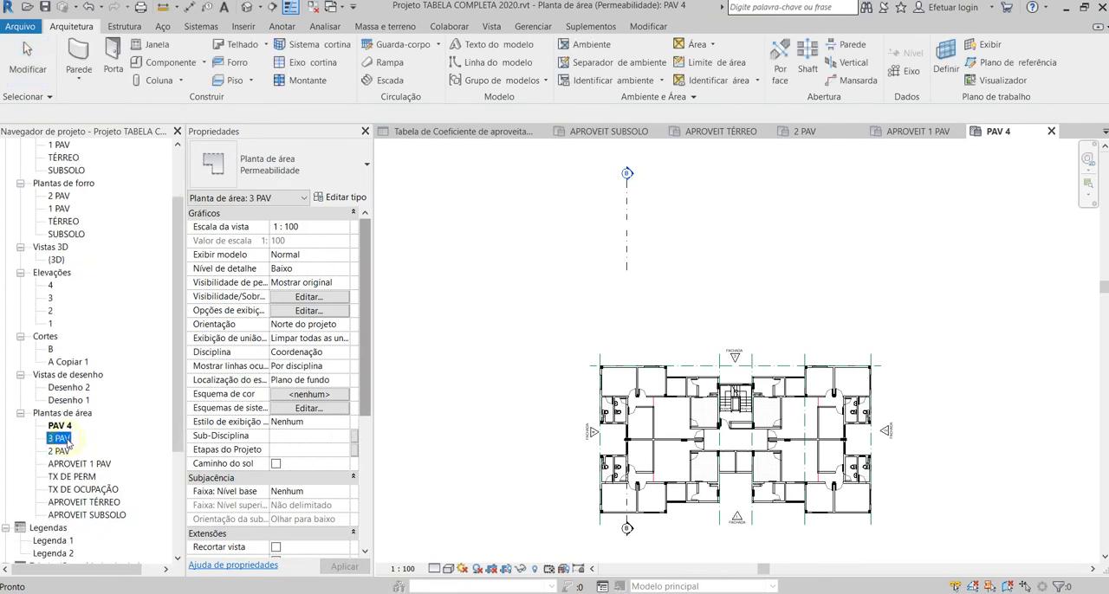
scroll(74, 433, "down", 1)
scroll(71, 411, "up", 4)
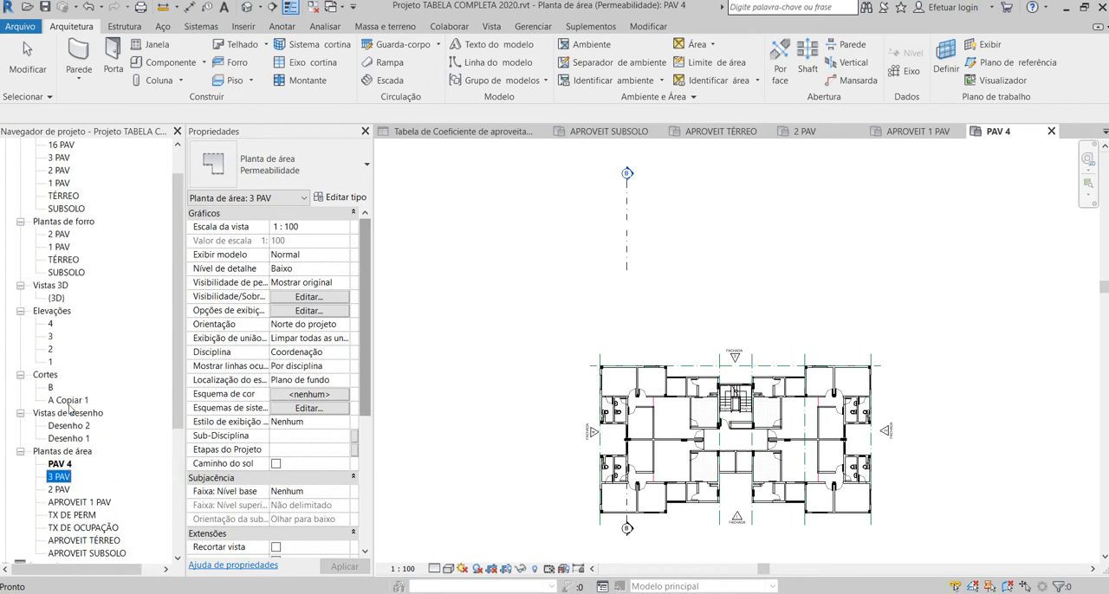
scroll(69, 409, "down", 3)
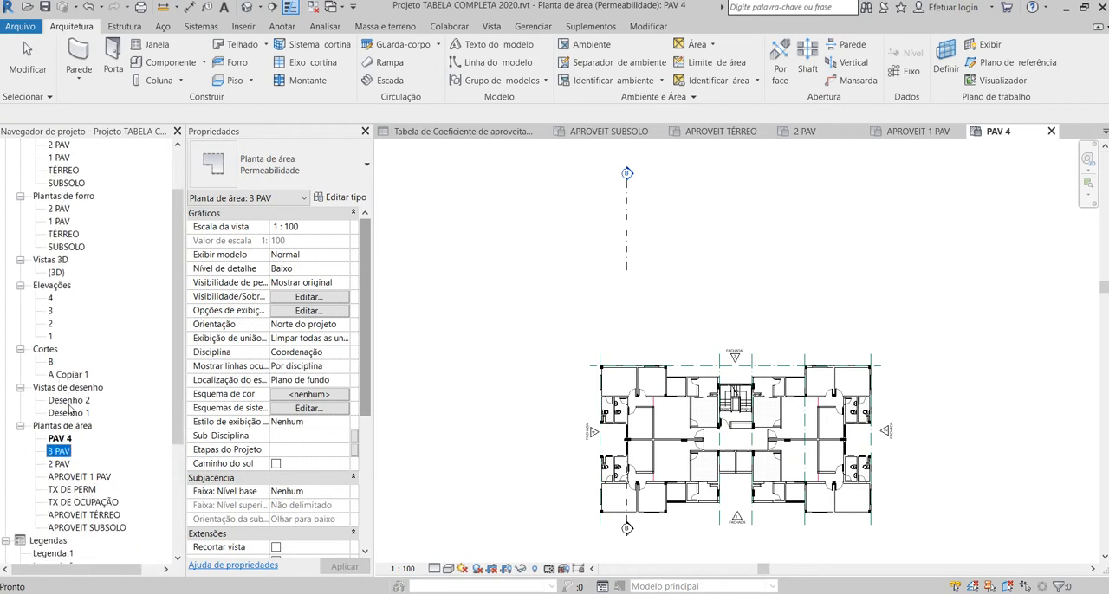
left_click(61, 439)
double_click(60, 451)
double_click(59, 439)
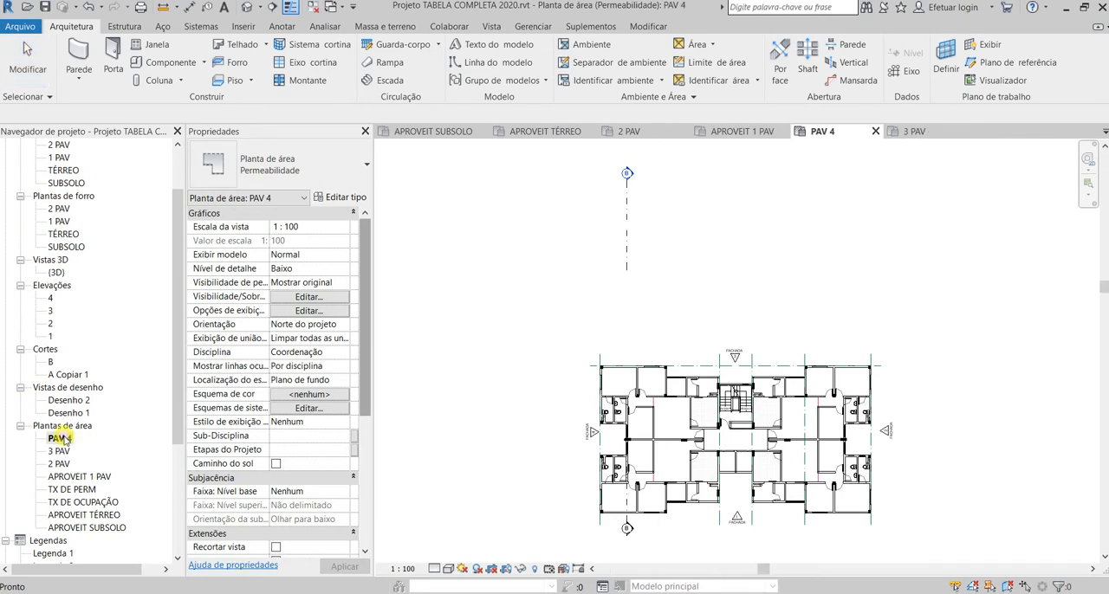
left_click(60, 452)
scroll(61, 451, "down", 1)
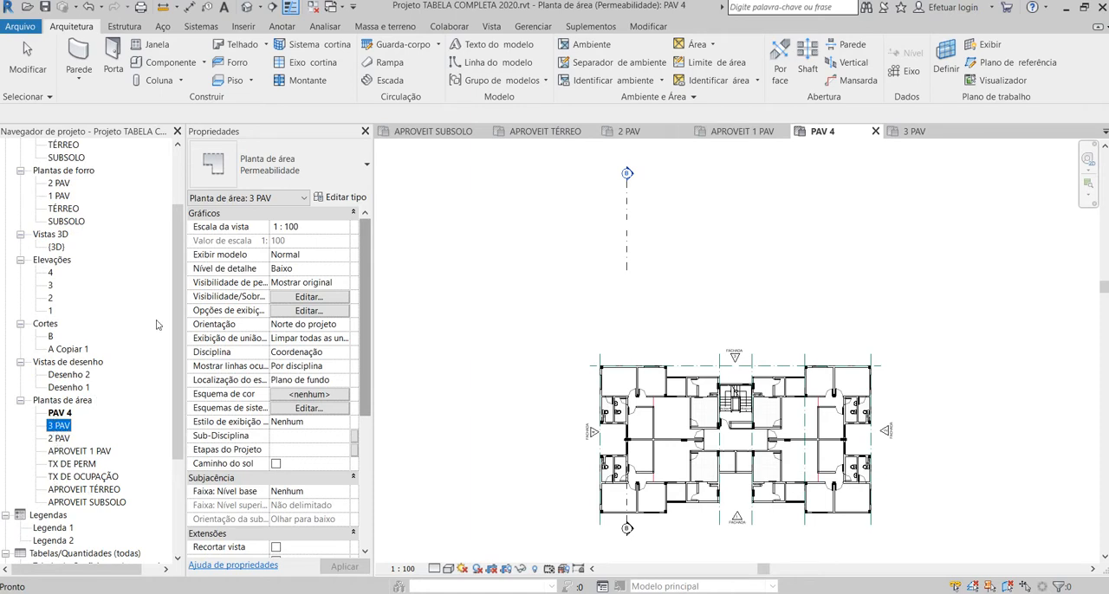
scroll(583, 425, "down", 2)
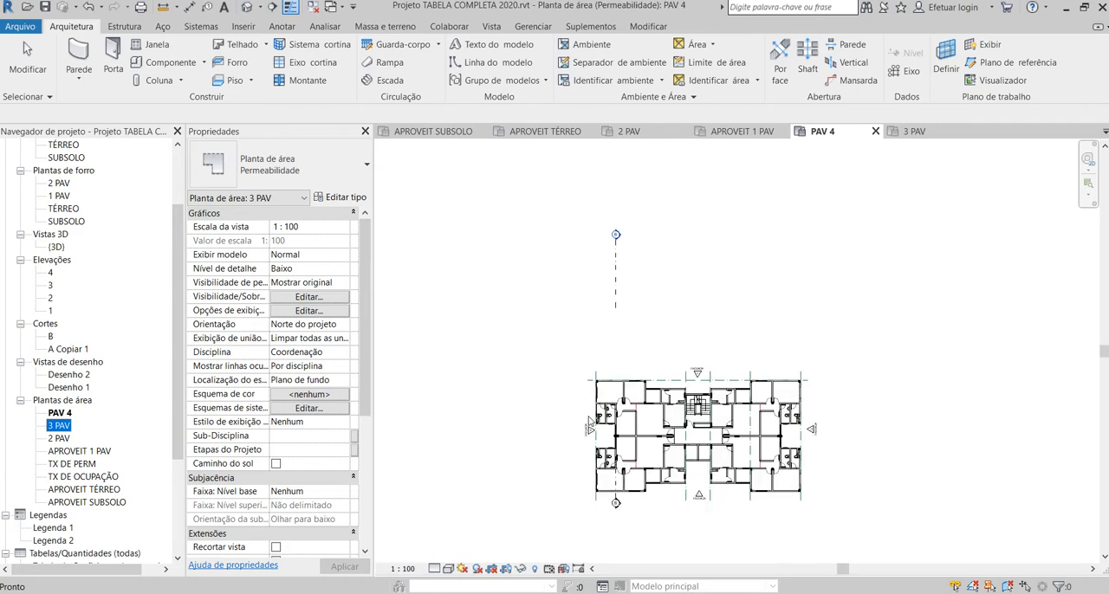
scroll(732, 481, "up", 5)
scroll(837, 422, "down", 3)
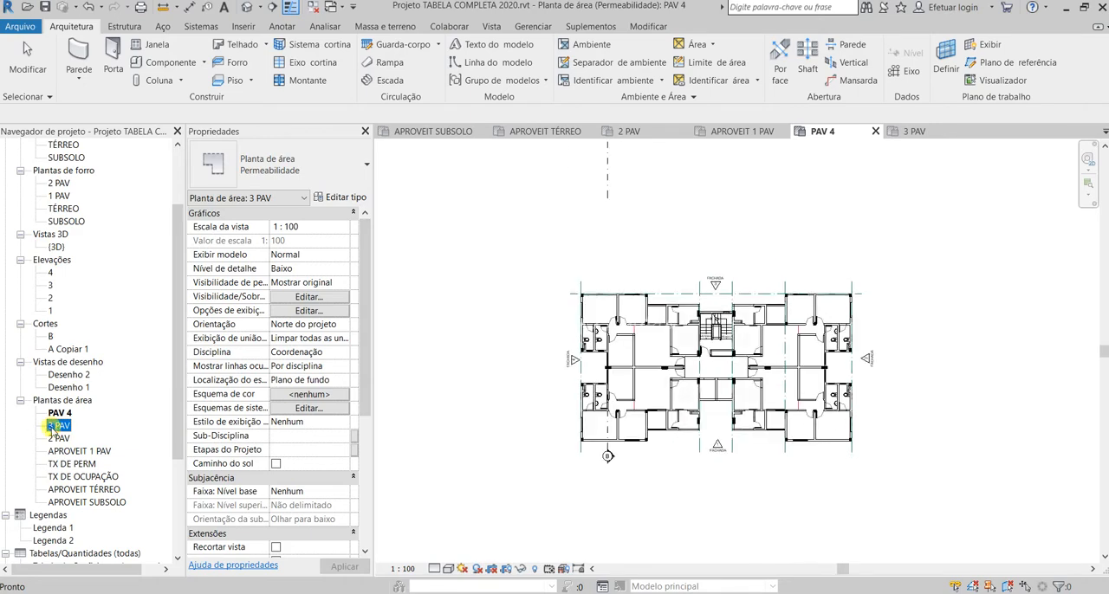
left_click(968, 310)
scroll(698, 465, "up", 3)
scroll(1057, 210, "up", 2)
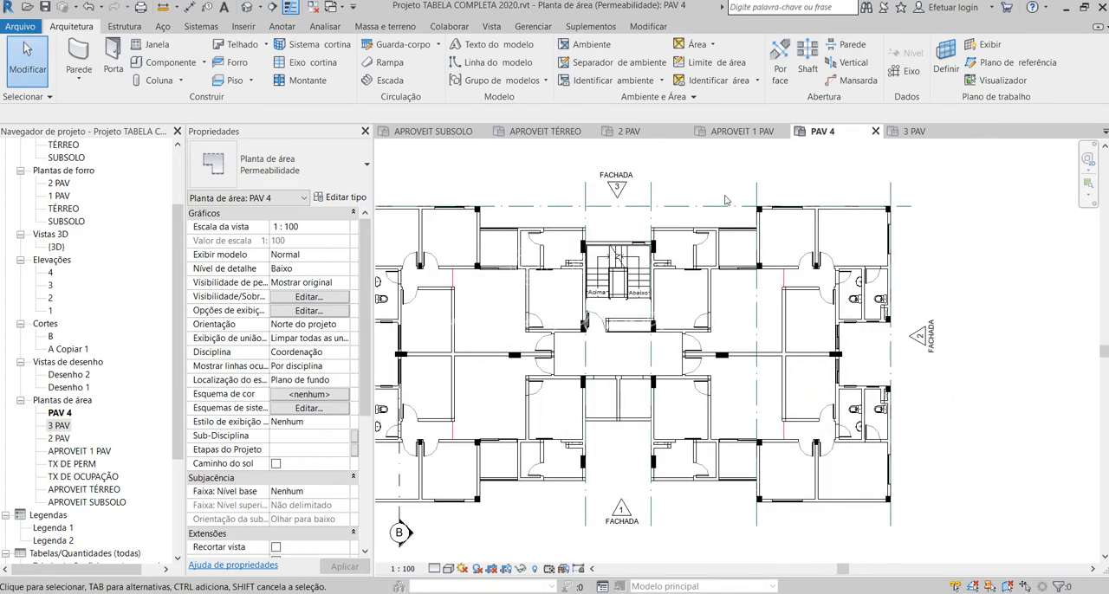
scroll(721, 251, "down", 2)
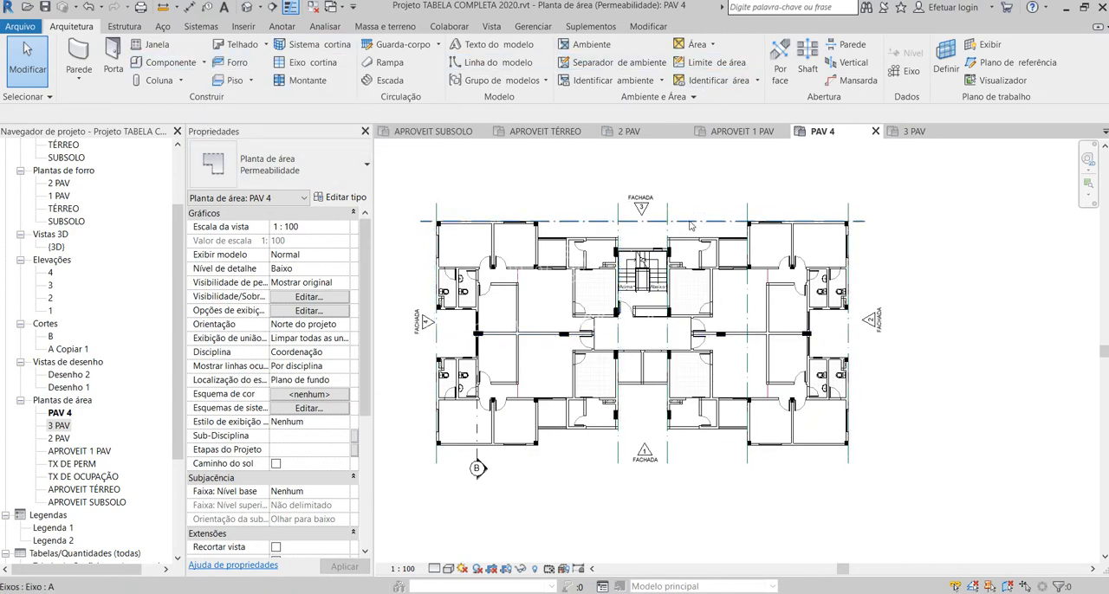
Step: Draw area boundary lines on PAV 4 from the middle of the stairwell's outer wall, about 1.645 m, and along the adjoining 5.33 m facade wall
left_click(722, 66)
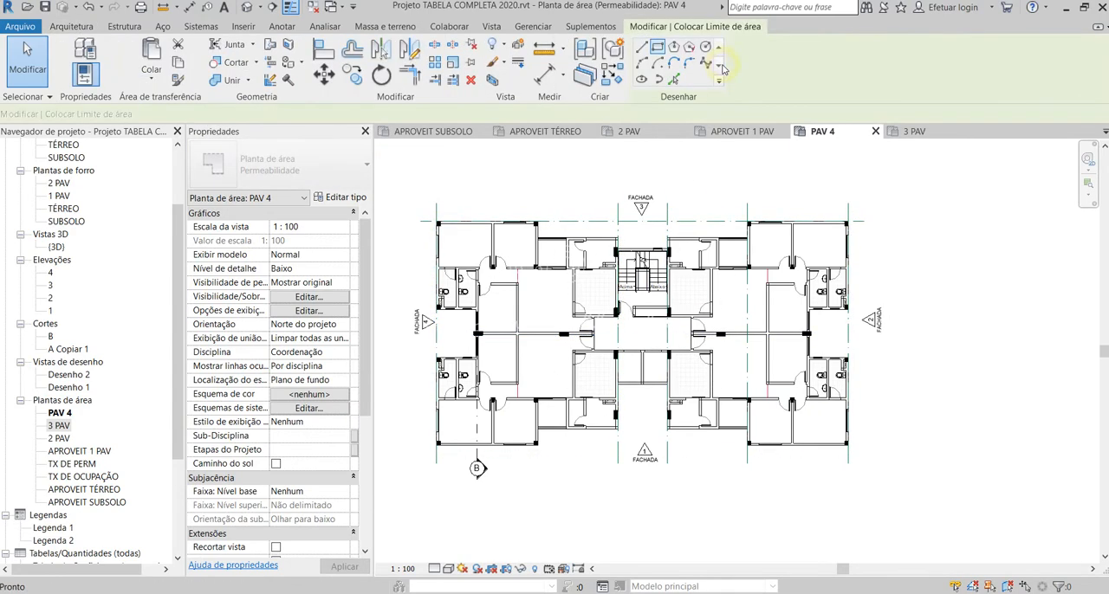
left_click(641, 47)
scroll(459, 337, "up", 4)
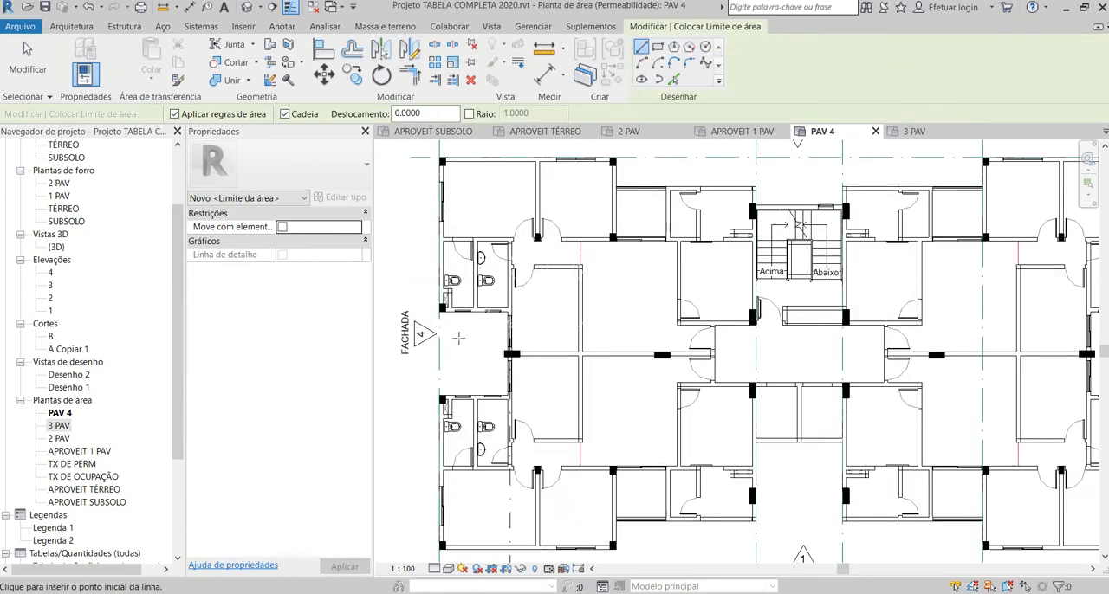
scroll(459, 338, "up", 1)
scroll(502, 372, "down", 5)
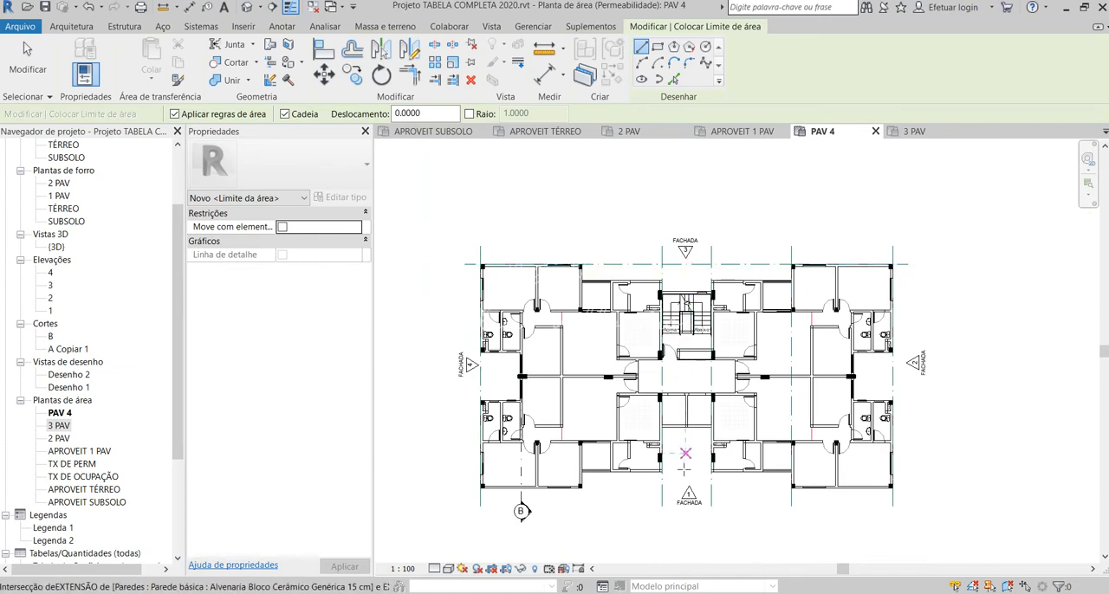
scroll(682, 279, "up", 1)
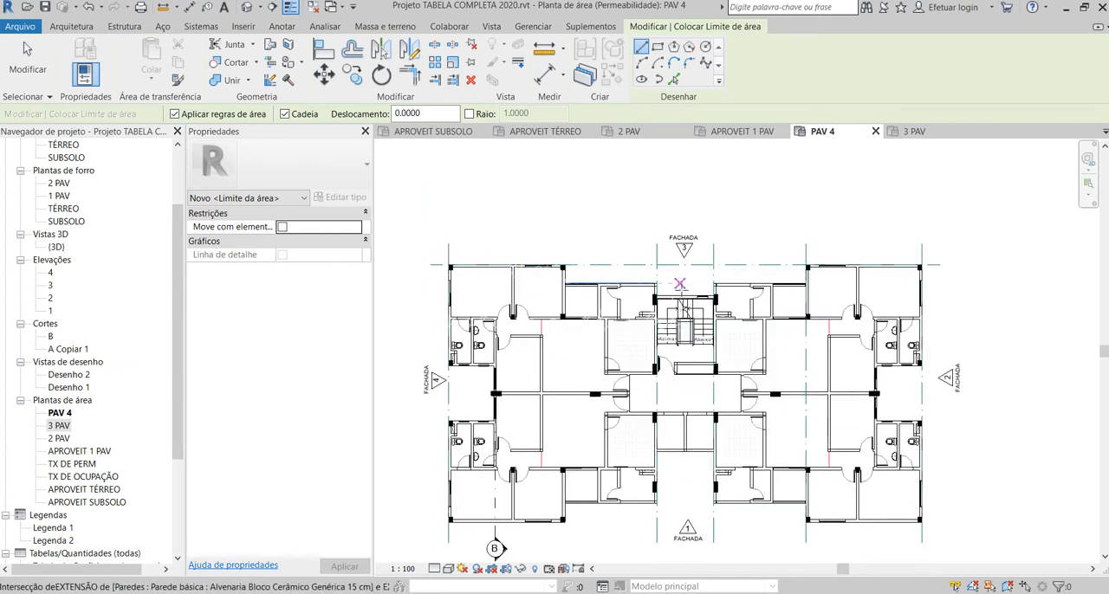
scroll(681, 281, "up", 1)
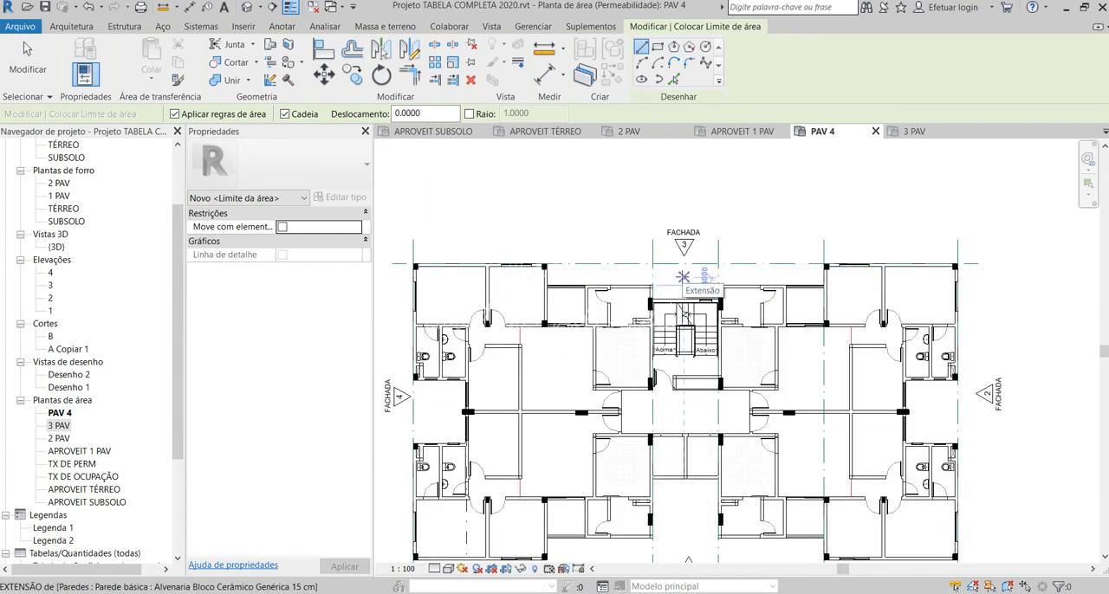
scroll(683, 277, "up", 2)
left_click(683, 301)
scroll(660, 299, "up", 4)
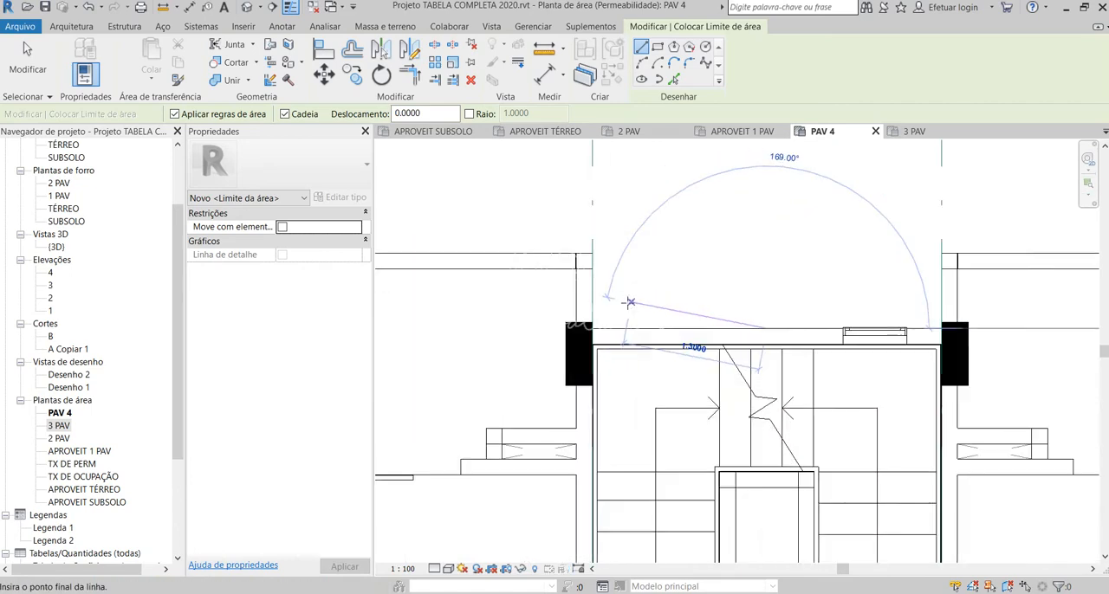
scroll(577, 324, "down", 1)
scroll(772, 256, "down", 2)
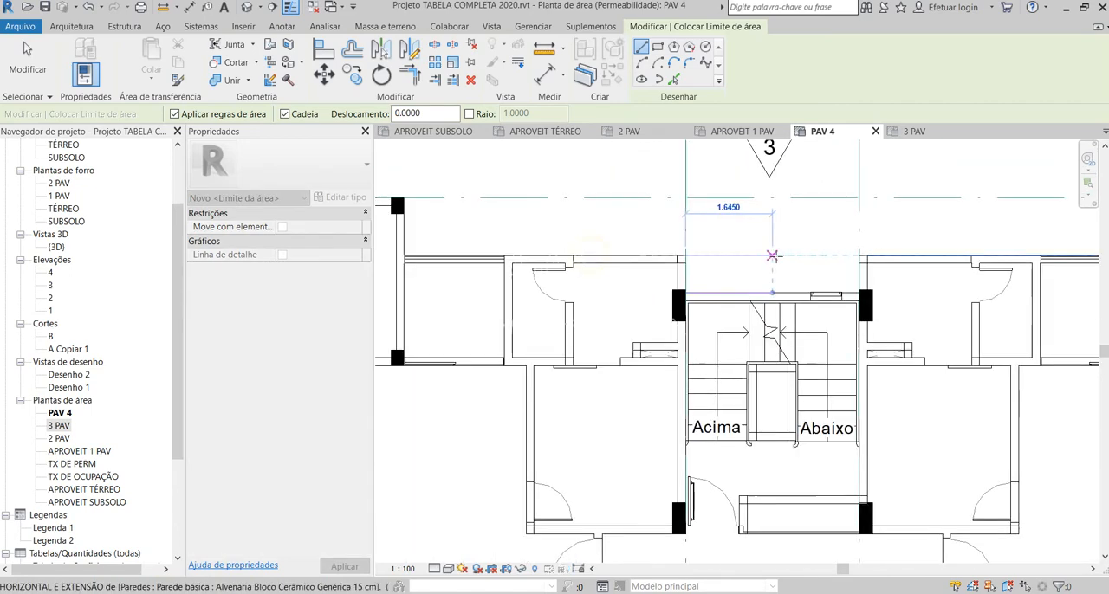
scroll(403, 251, "up", 3)
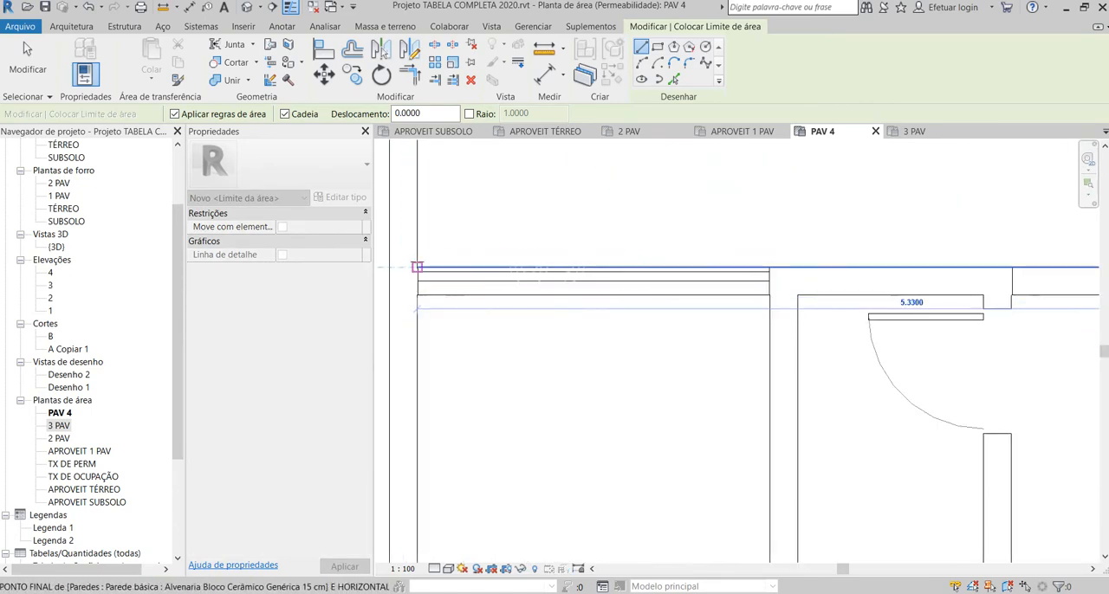
left_click(417, 267)
Step: Continue the area boundary 1.09 m out to the bedroom pillar and 6.75 m along the facade to the building's outer corner
scroll(639, 238, "down", 2)
scroll(635, 251, "up", 2)
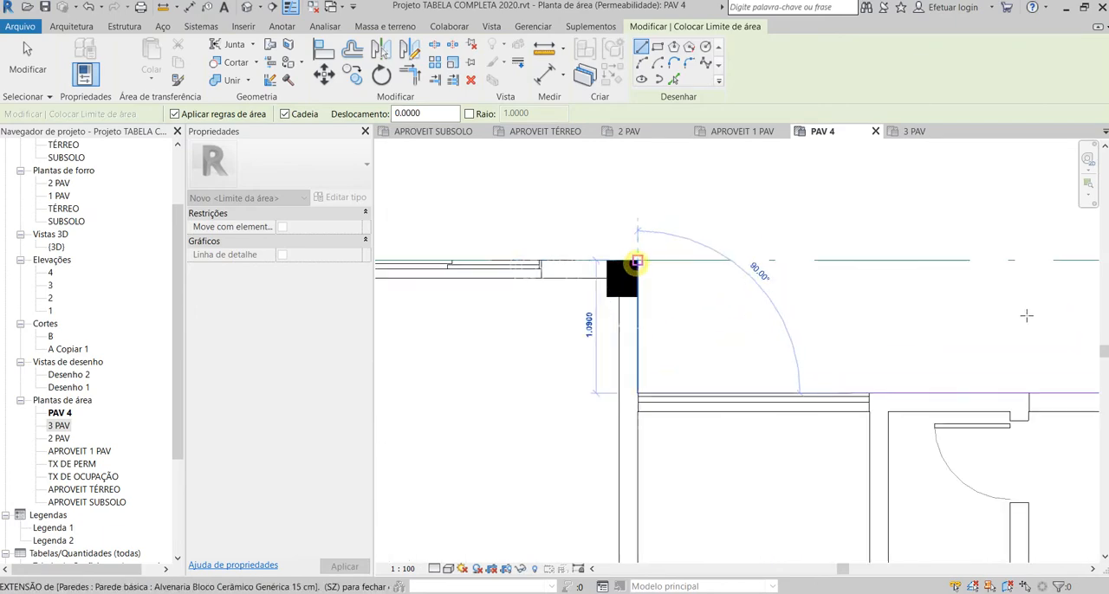
scroll(1026, 316, "down", 2)
scroll(733, 295, "up", 3)
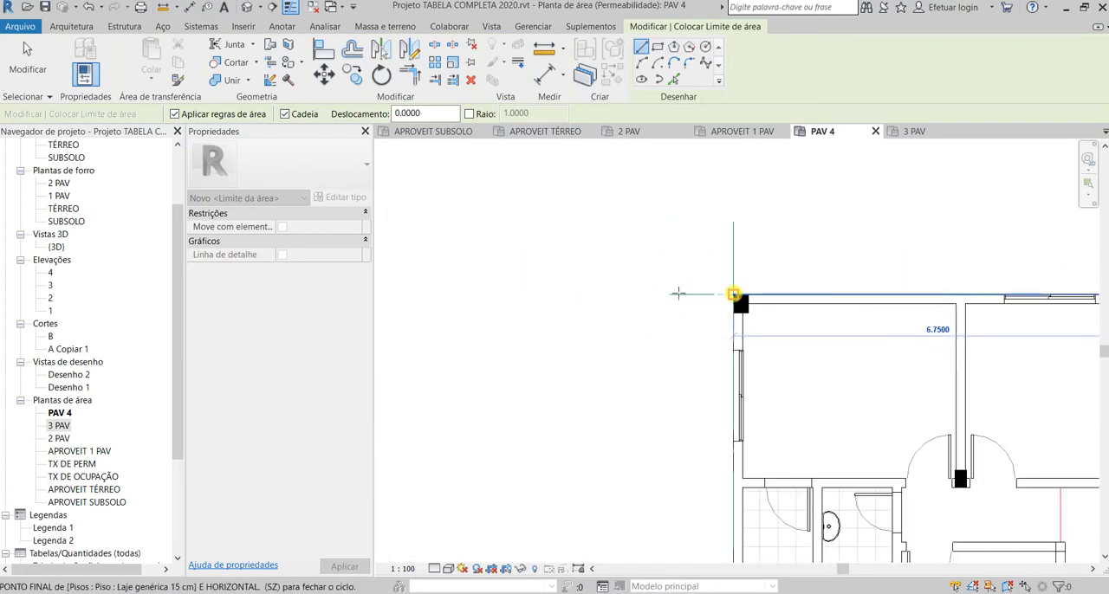
left_click(678, 293)
scroll(678, 292, "down", 3)
scroll(580, 426, "up", 3)
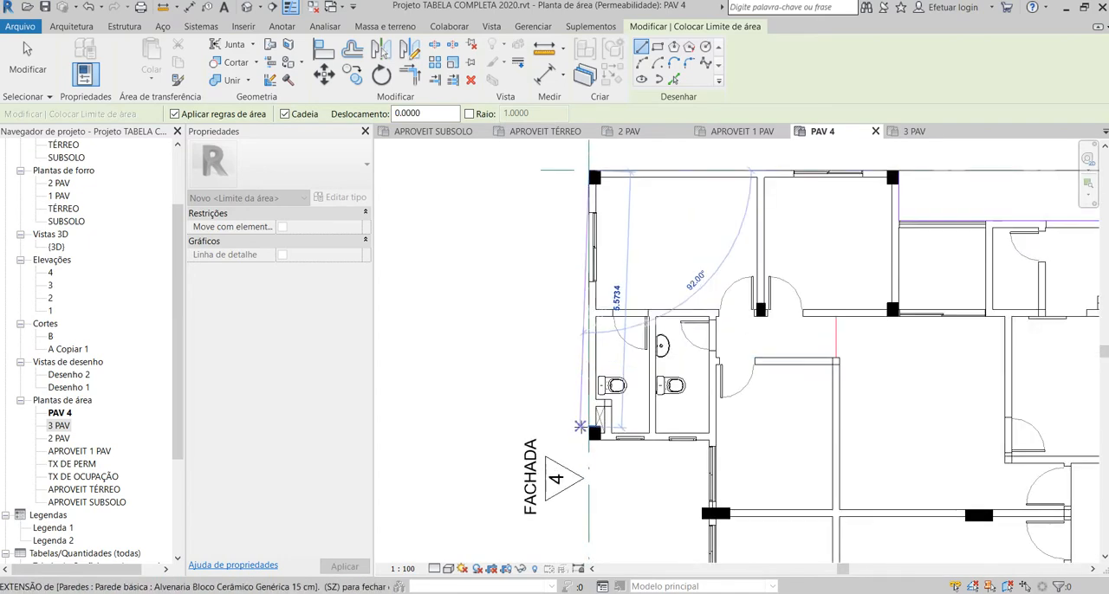
Step: Continue the area boundary down the side facade, along the bathrooms' outer wall and 1.60 m to the pillar between apartments, and finish the command
left_click(590, 437)
scroll(589, 443, "up", 4)
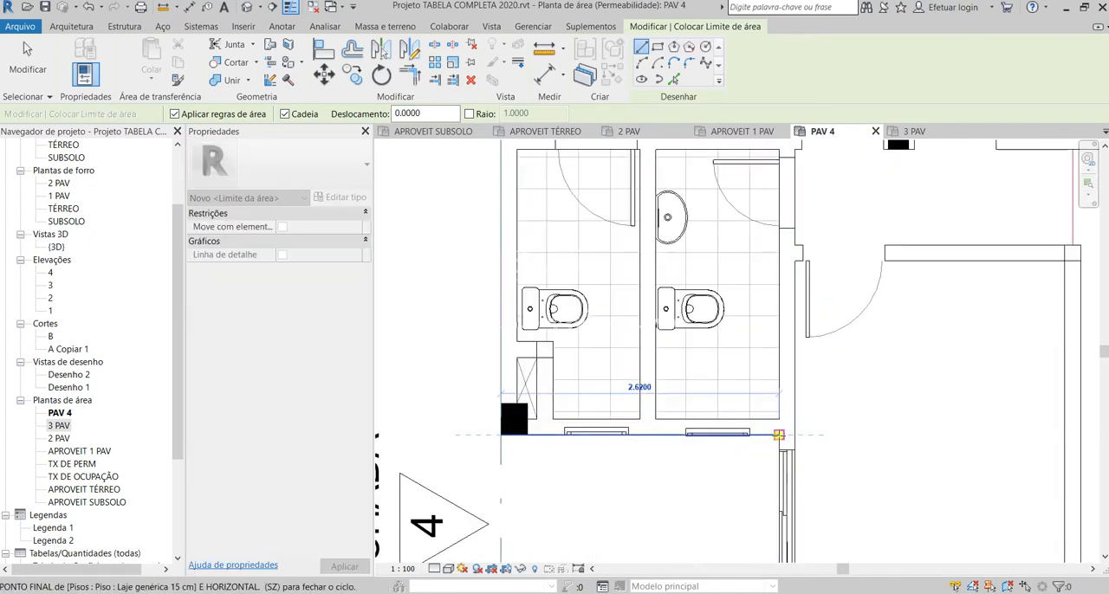
left_click(778, 435)
scroll(778, 435, "down", 3)
scroll(727, 428, "up", 3)
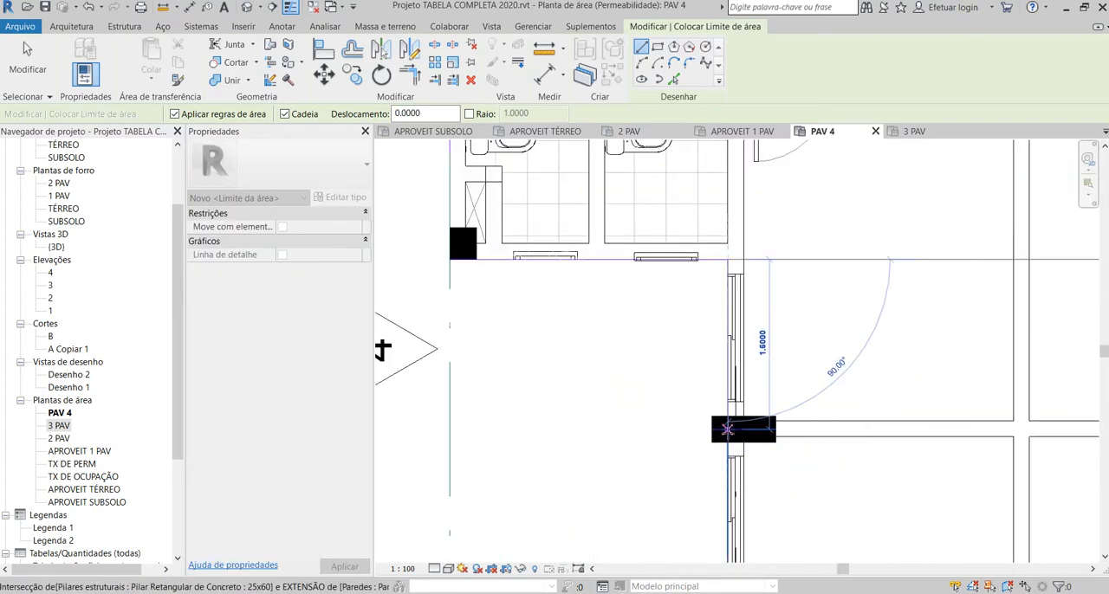
left_click(727, 428)
scroll(549, 401, "down", 5)
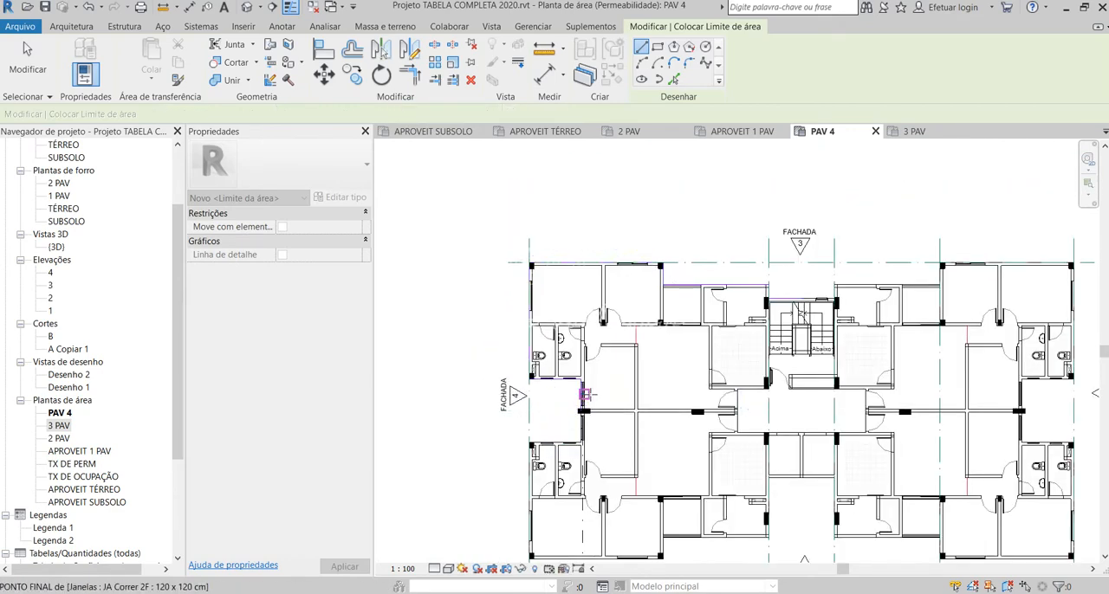
scroll(585, 395, "up", 3)
key("Escape")
key("Escape")
scroll(569, 433, "up", 2)
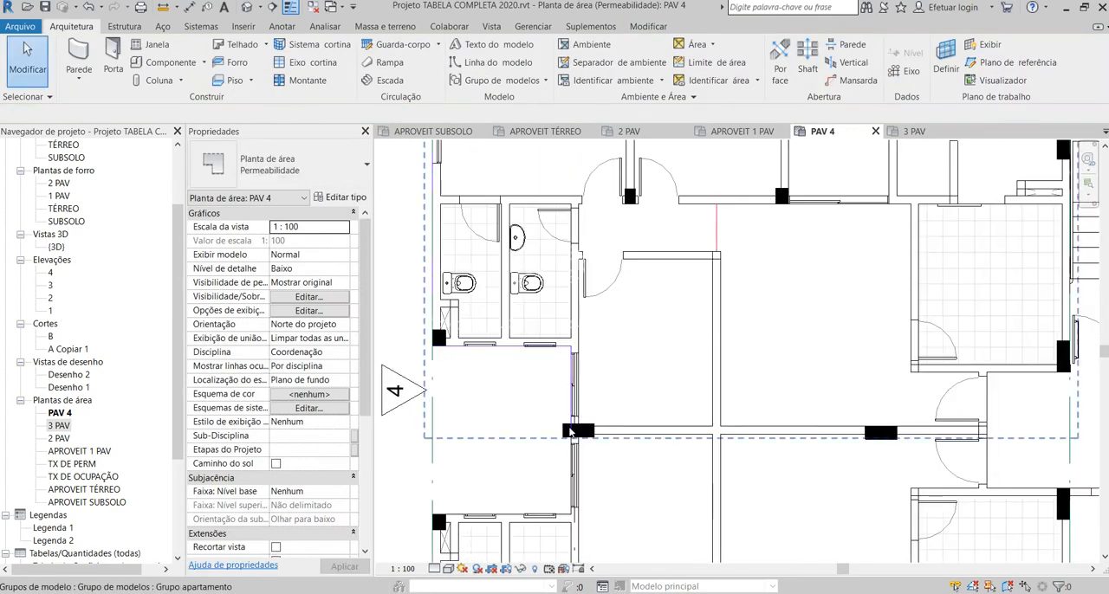
Step: Try to pick the boundary line beside the pillar and cancel the accidental change to the apartment group
left_click(570, 430)
scroll(569, 430, "up", 2)
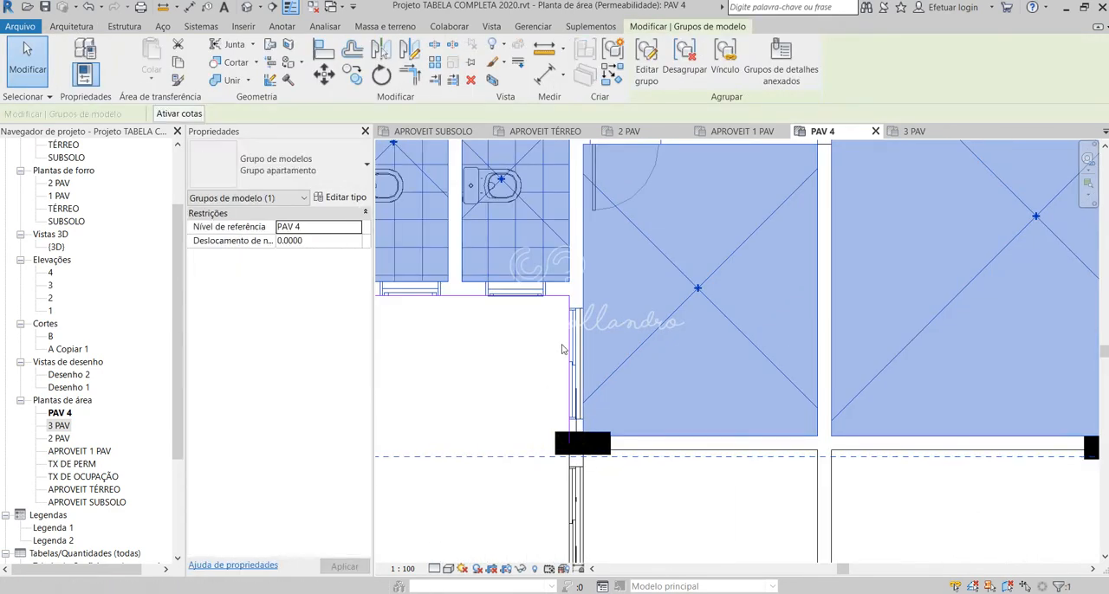
key("Escape")
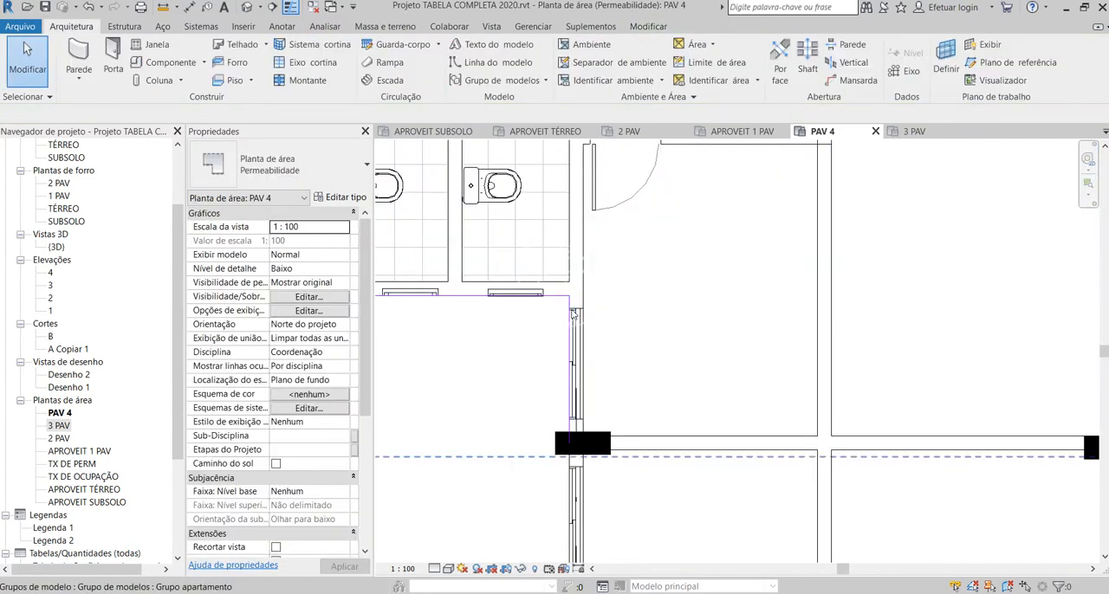
left_click(565, 296)
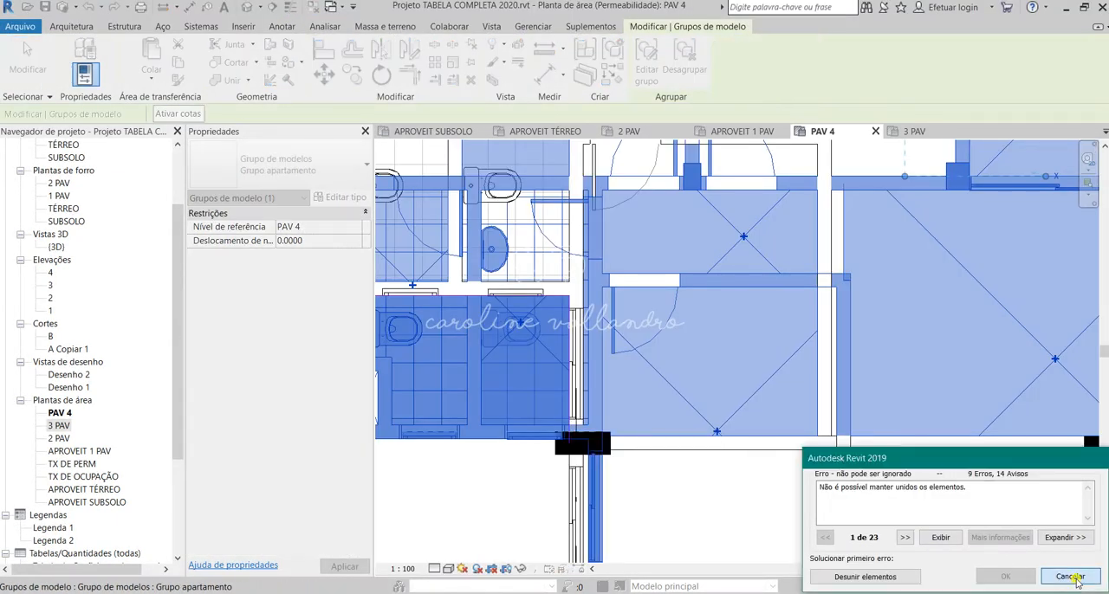
left_click(1070, 577)
scroll(573, 438, "up", 3)
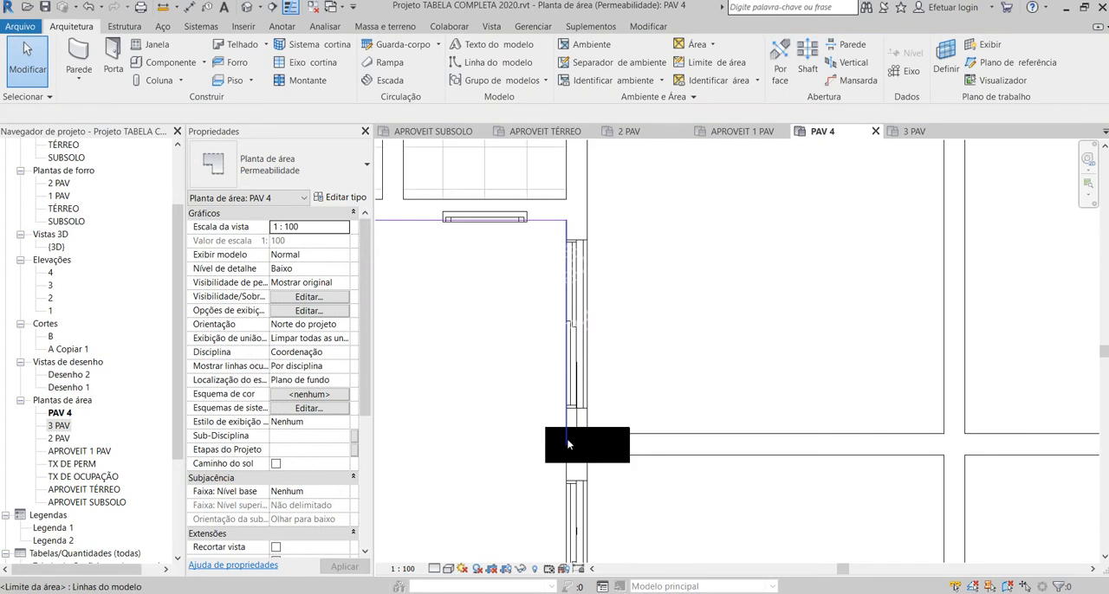
Step: Try to select the area boundary lines below the bathrooms and beside the pillar together, and clear the selection
left_click(567, 445)
scroll(607, 459, "down", 3)
left_click(509, 335, "ctrl")
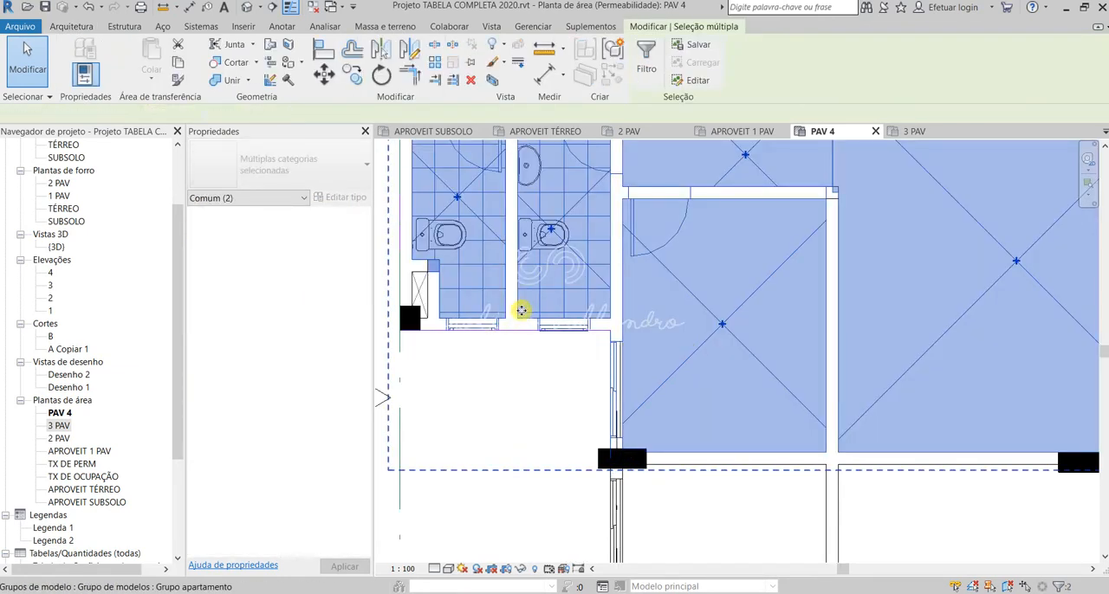
left_click(520, 331)
left_click(517, 329, "ctrl")
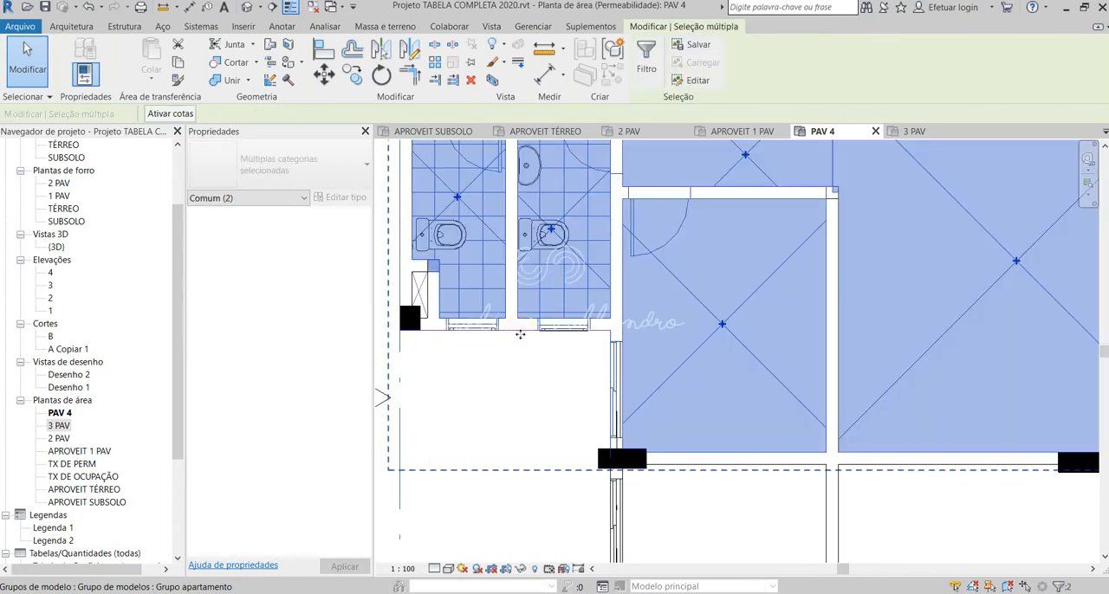
left_click(519, 366)
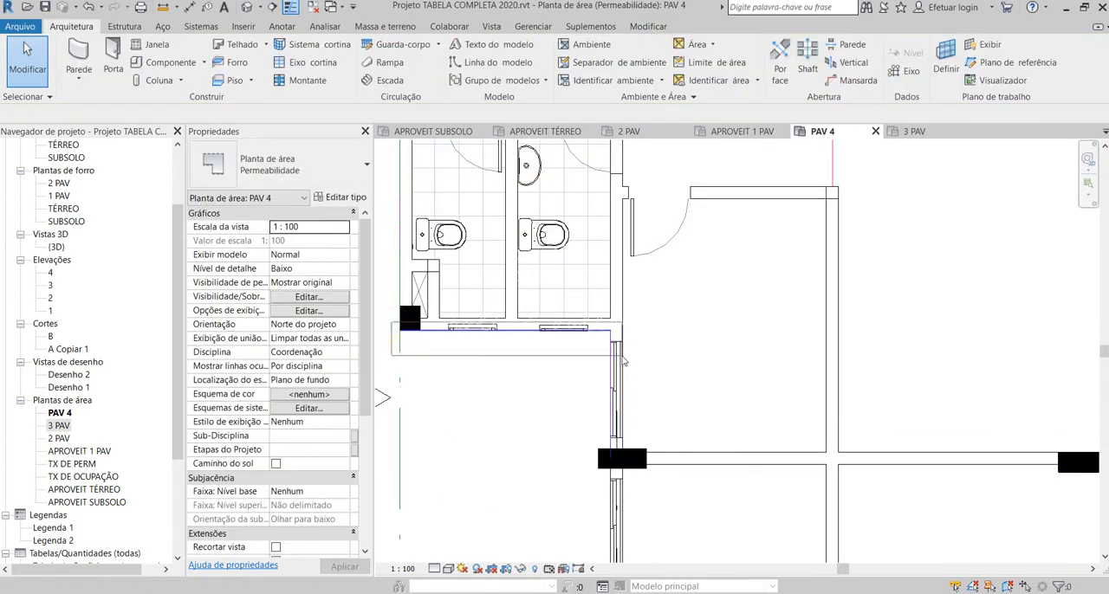
left_click(611, 338)
left_click(611, 339, "ctrl")
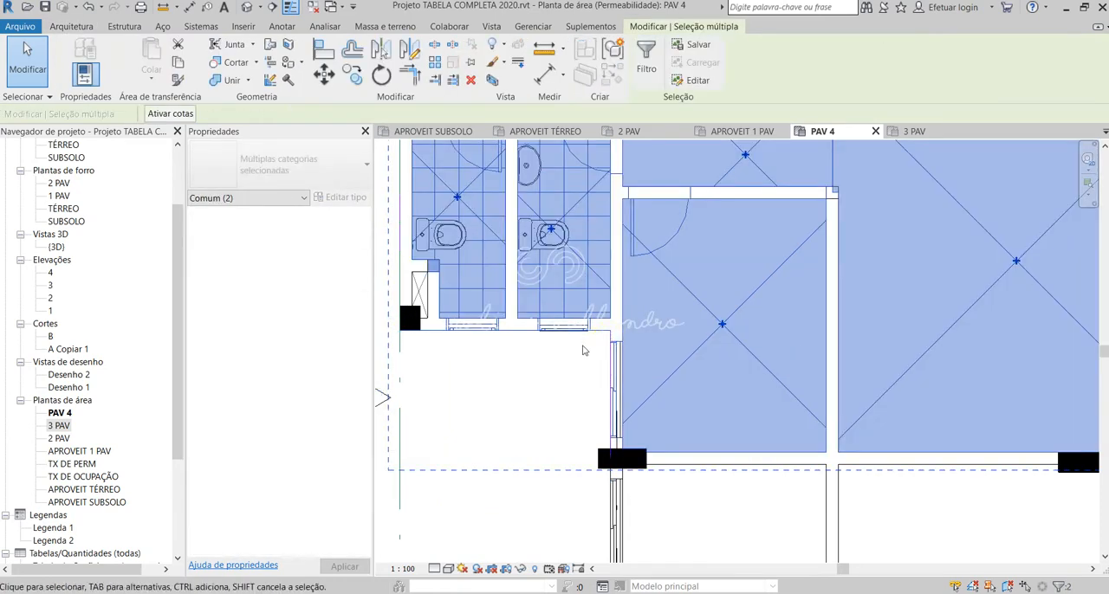
key("Escape")
scroll(615, 343, "up", 2)
left_click(617, 344)
scroll(616, 344, "down", 3)
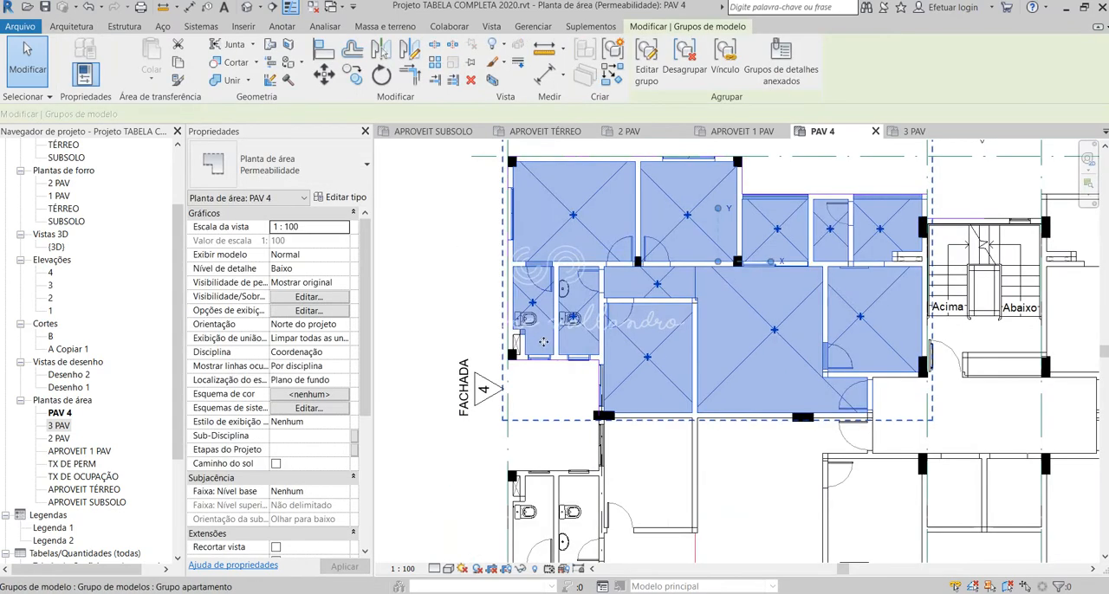
key("Escape")
scroll(528, 217, "down", 3)
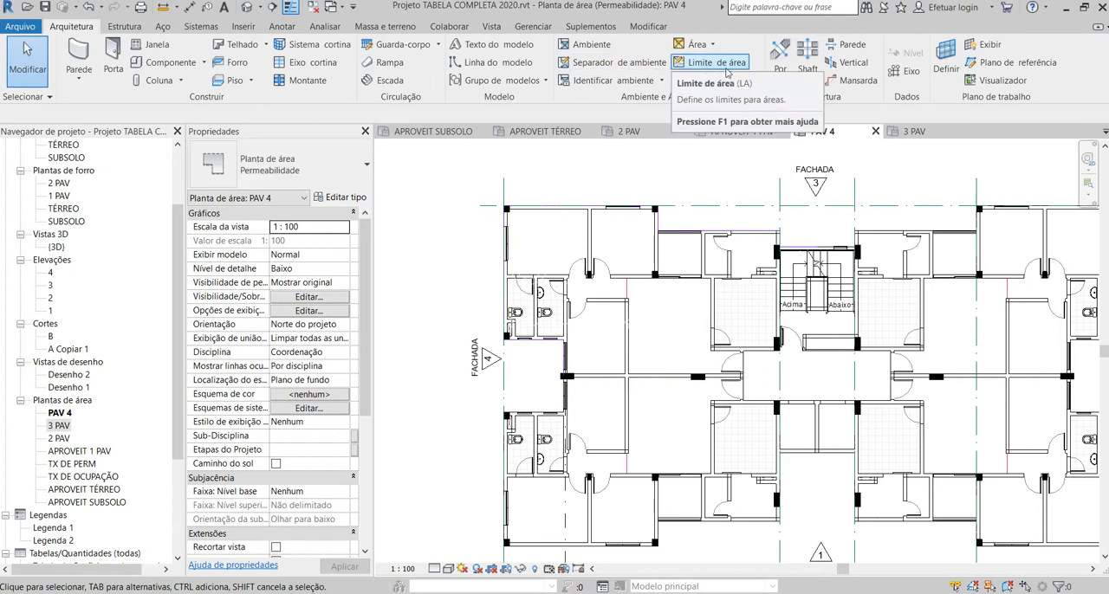
Step: Trace an area boundary from the pillar between apartments along the recessed windows and out along the bathrooms' outer wall to the side facade
left_click(693, 62)
left_click(640, 48)
scroll(440, 337, "down", 2)
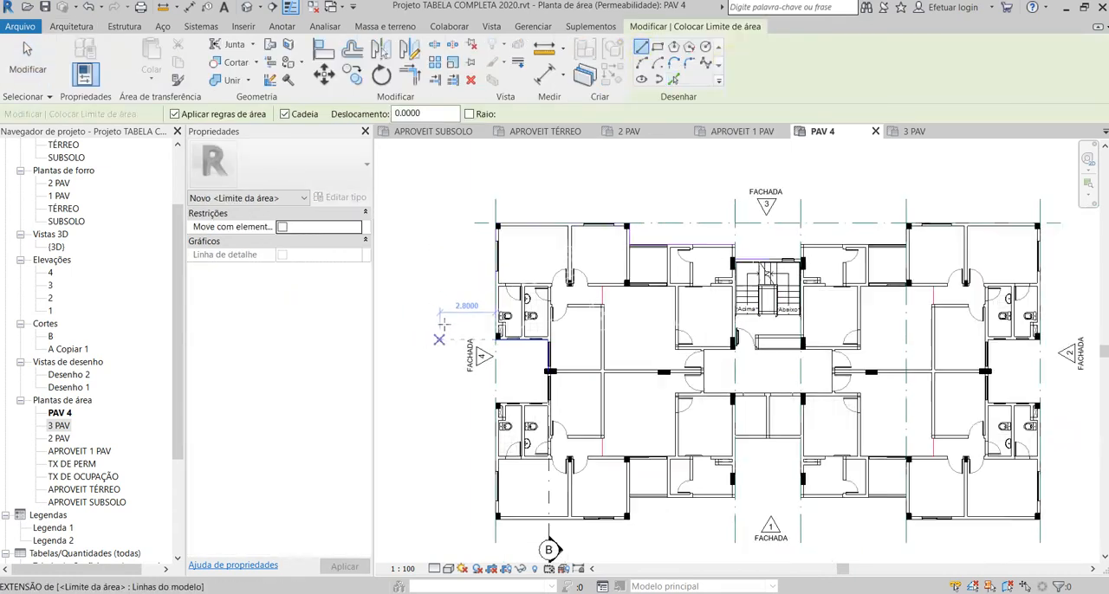
scroll(509, 383, "up", 5)
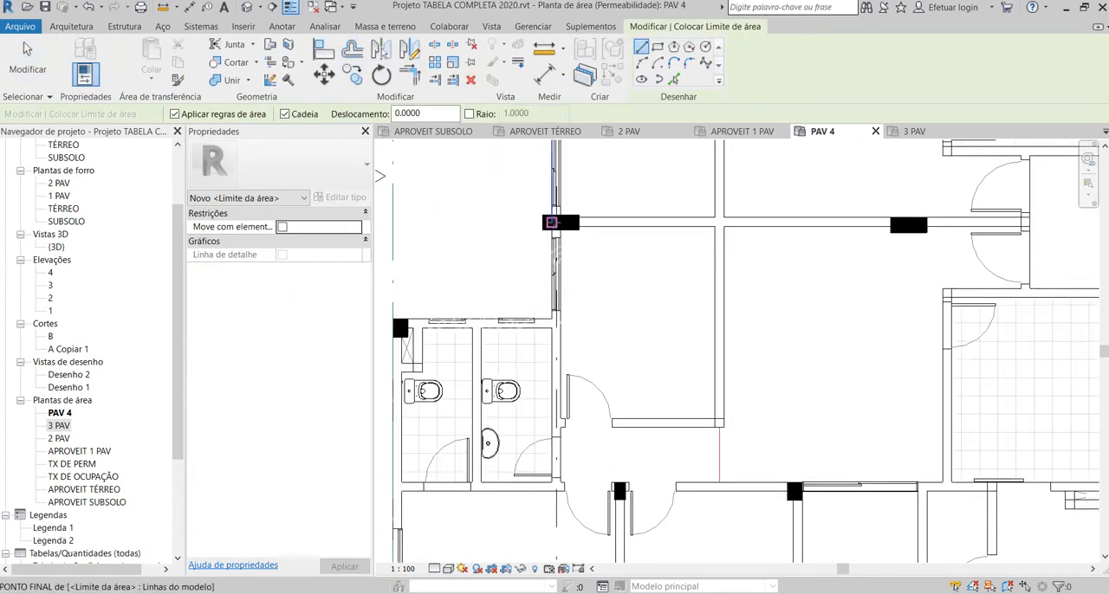
left_click(555, 222)
scroll(553, 317, "up", 2)
left_click(555, 317)
scroll(559, 310, "down", 2)
scroll(432, 311, "up", 2)
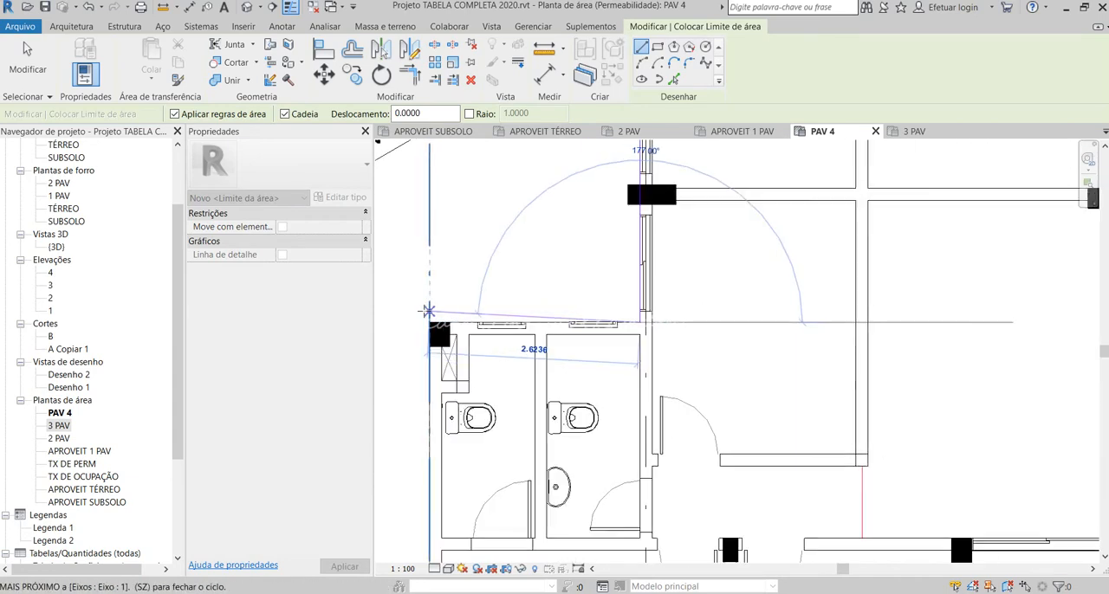
left_click(428, 321)
Step: Continue the area boundary down the side facade to the building's corner, along the bedroom facade, and back up to the balcony edge
scroll(446, 271, "down", 2)
scroll(451, 286, "down", 3)
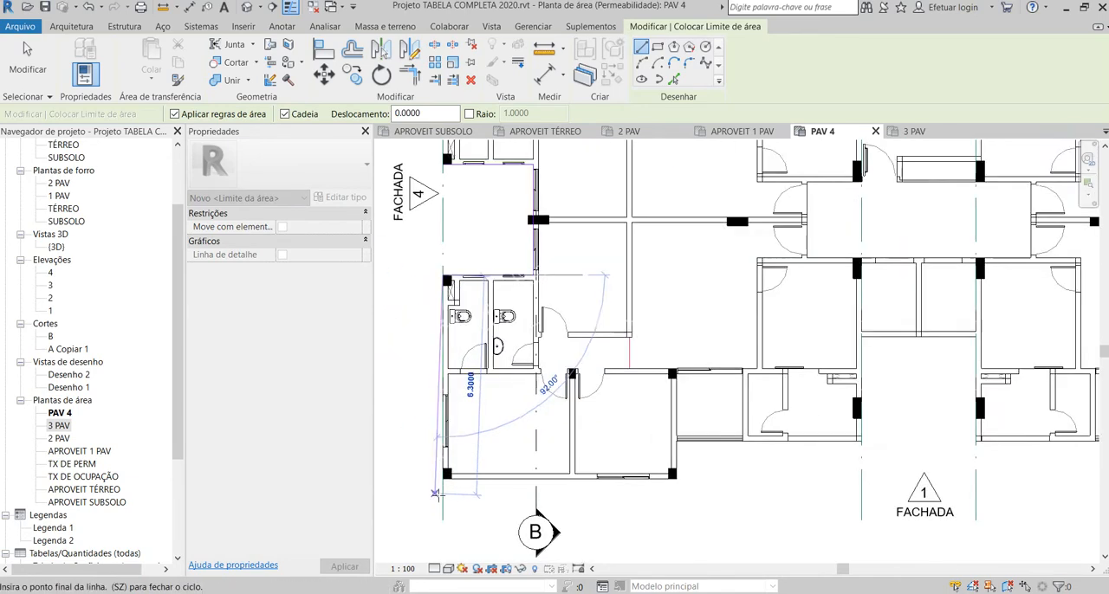
scroll(446, 458, "up", 3)
left_click(446, 467)
left_click(855, 467)
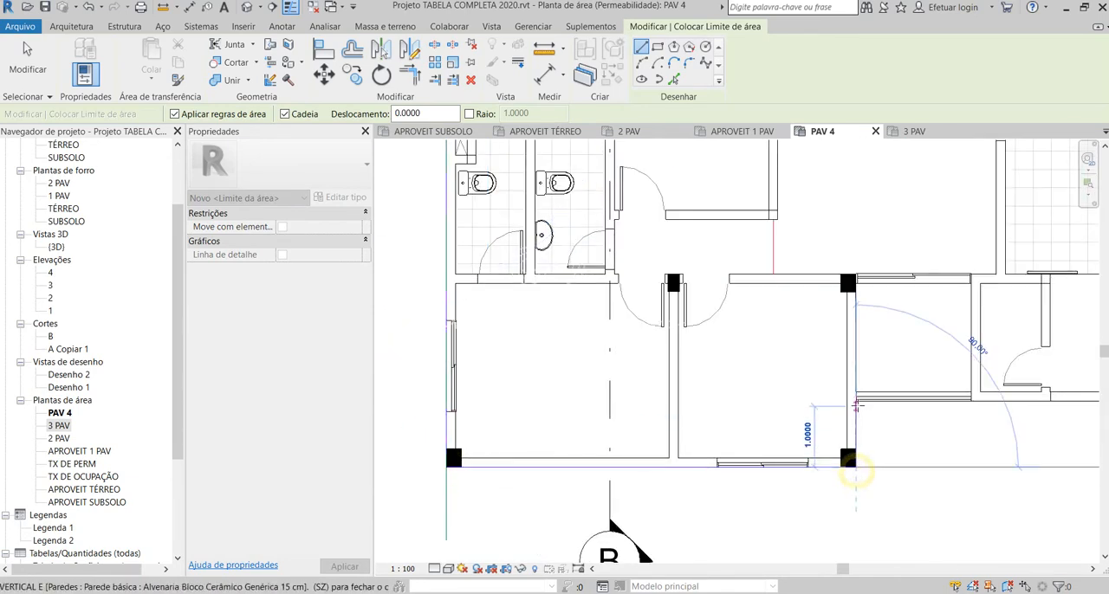
left_click(856, 400)
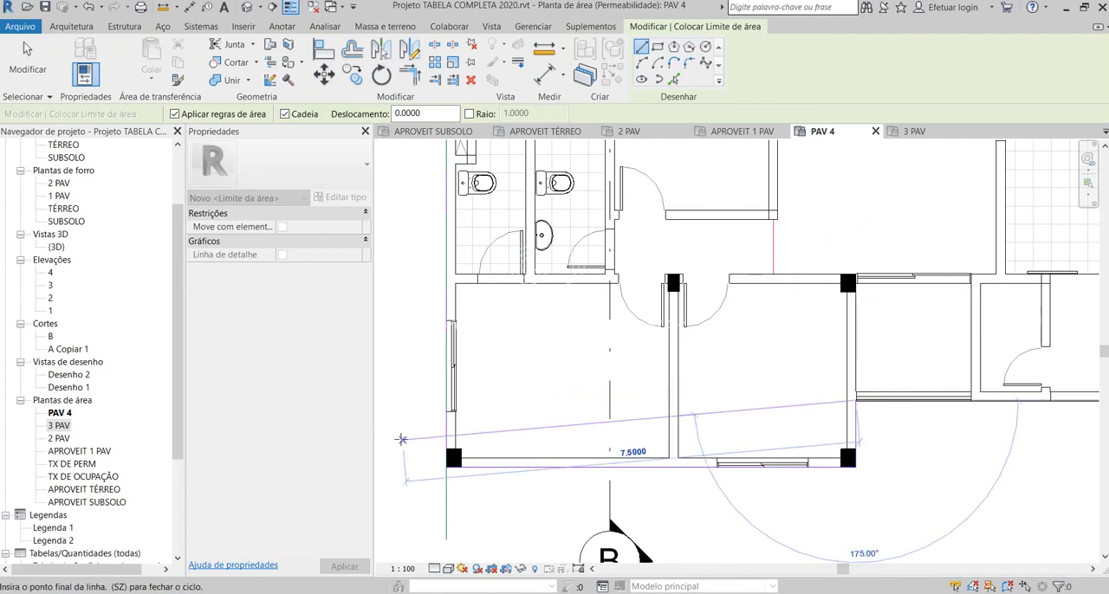
Step: Continue the area boundary past the balcony and around the central recess at facade 1, crossing 3.30 m along the recess's back wall
scroll(805, 405, "down", 3)
scroll(805, 401, "up", 3)
scroll(806, 401, "up", 2)
left_click(819, 363)
scroll(556, 540, "down", 4)
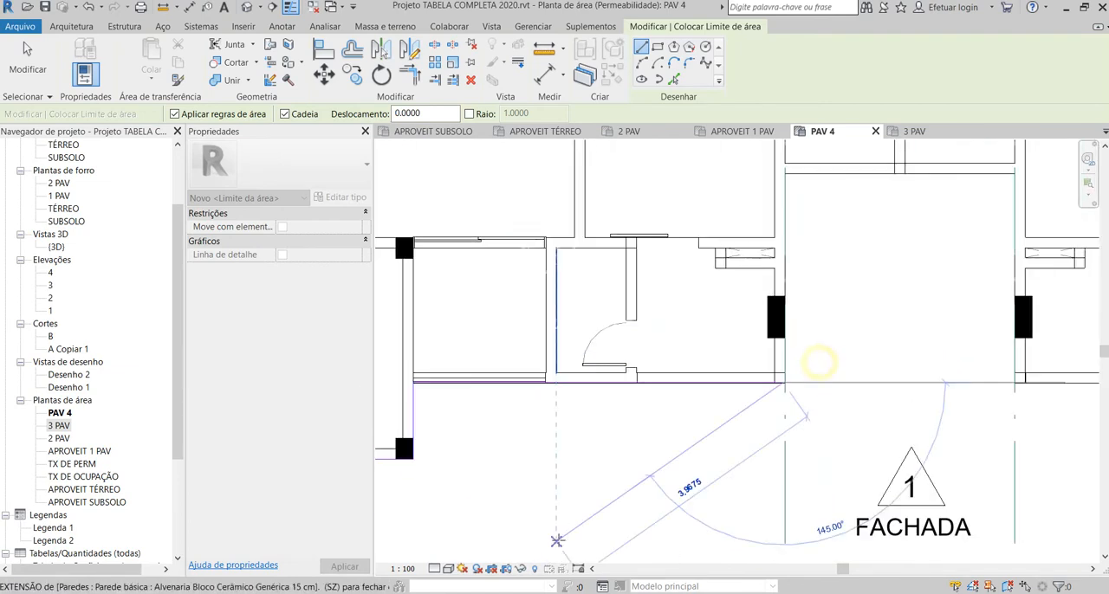
left_click(706, 299)
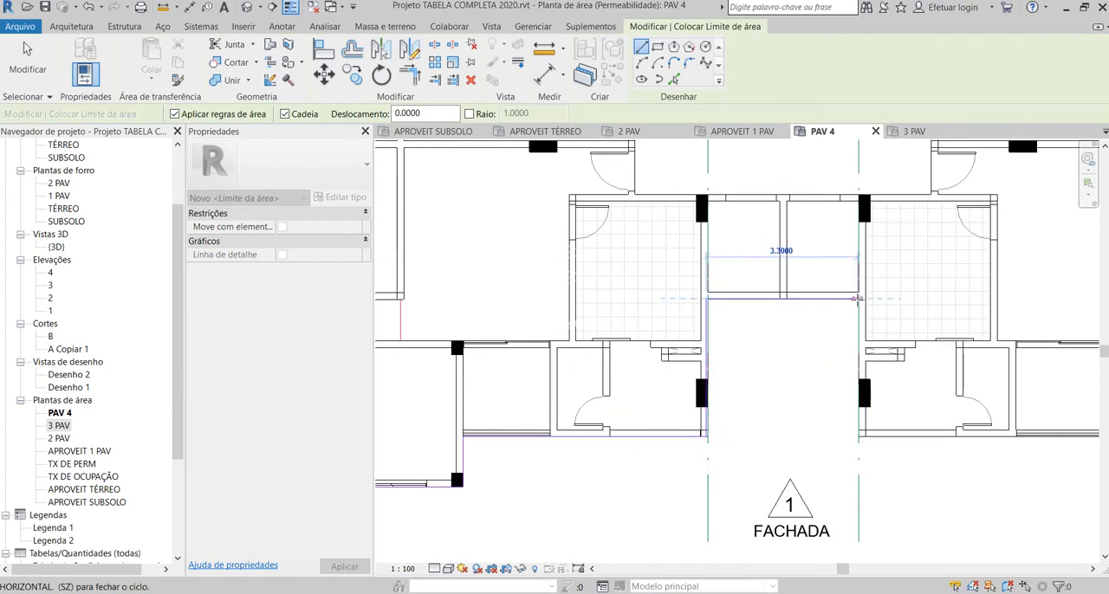
left_click(858, 299)
left_click(856, 439)
Step: Run the area boundary from the recess to the far outer corner, up 5.87 m along the facade, and in along the bathrooms' wall
scroll(855, 439, "down", 4)
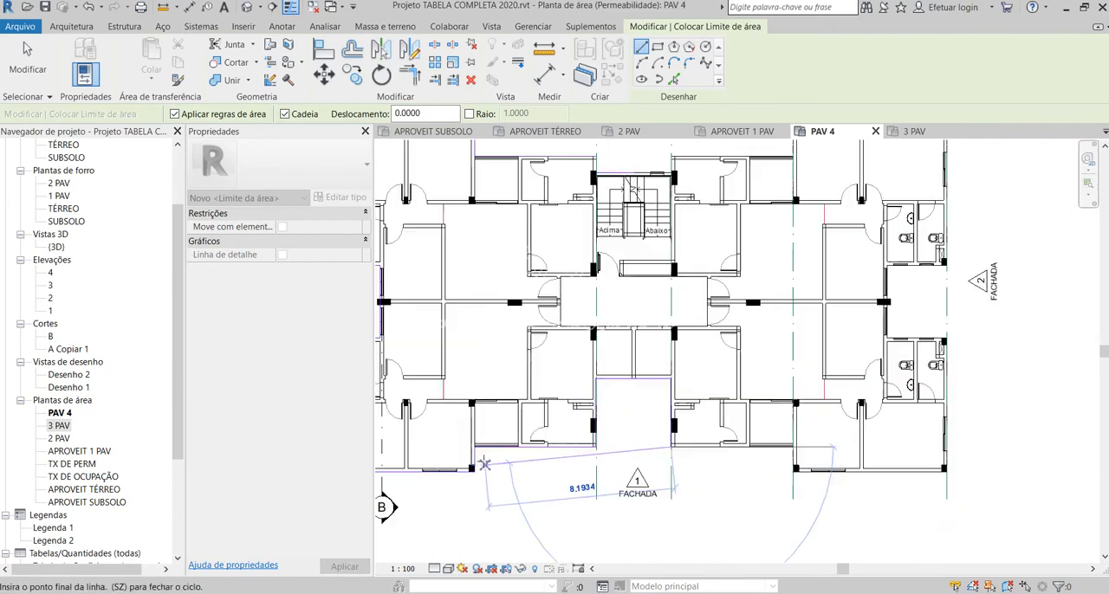
scroll(918, 463, "up", 3)
left_click(936, 468)
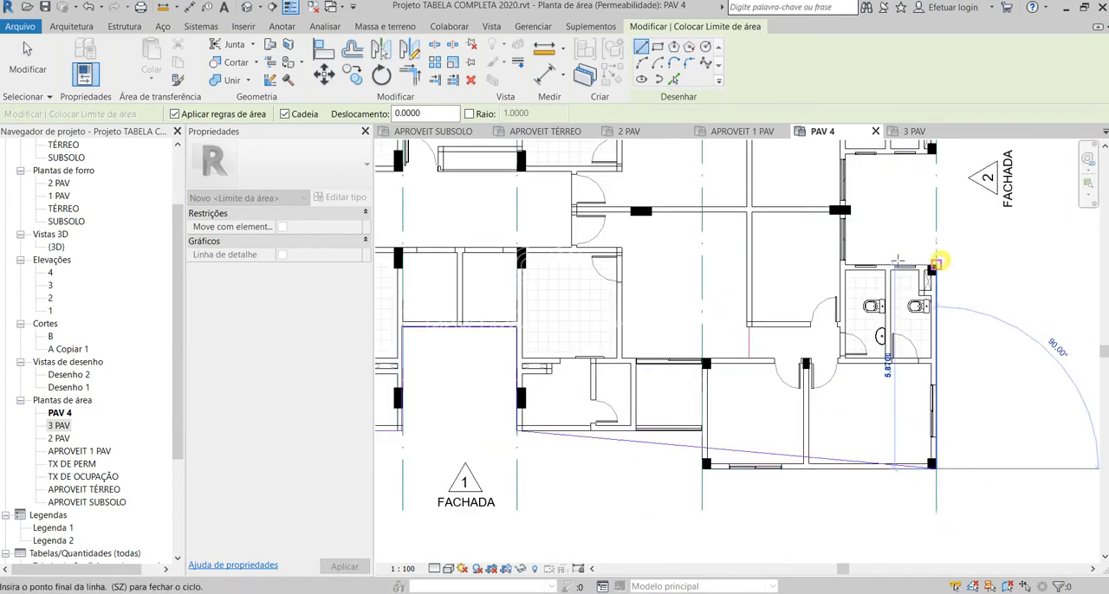
left_click(934, 265)
left_click(845, 264)
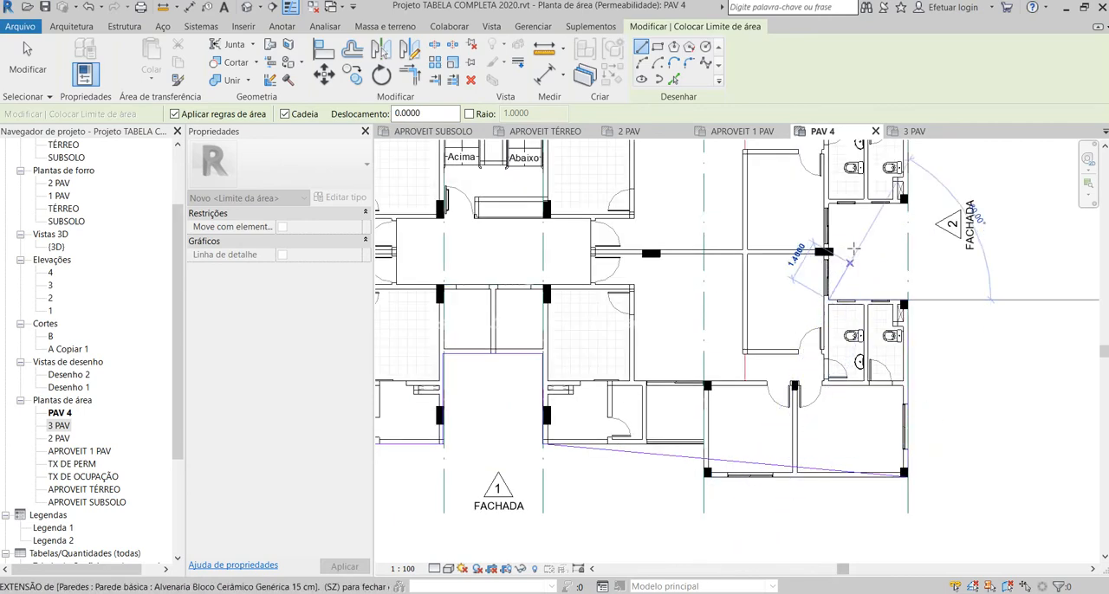
Step: Continue the area boundary across the recess at facade 2, 2.62 m out to the bathroom pillar, and along the side facade to the corner
scroll(823, 260, "up", 3)
left_click(977, 213)
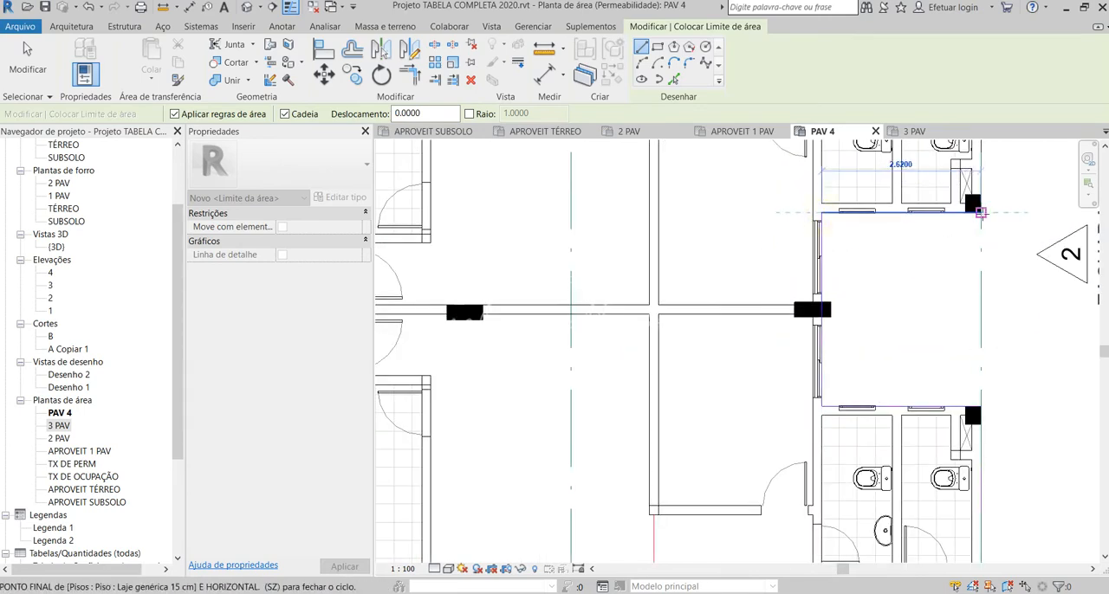
scroll(811, 447, "down", 3)
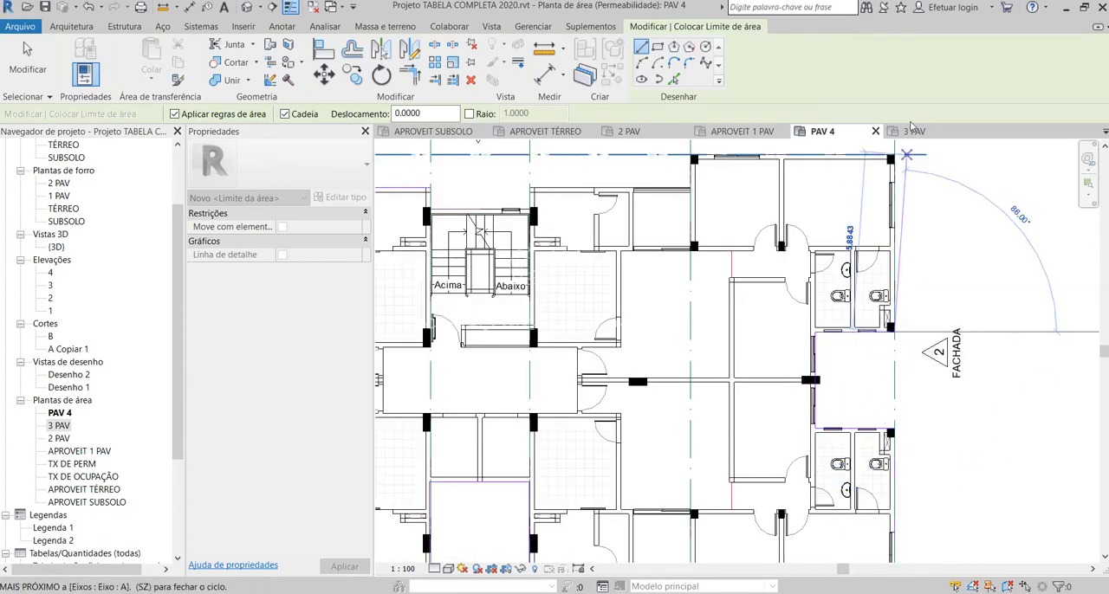
scroll(895, 144, "up", 2)
left_click(895, 157)
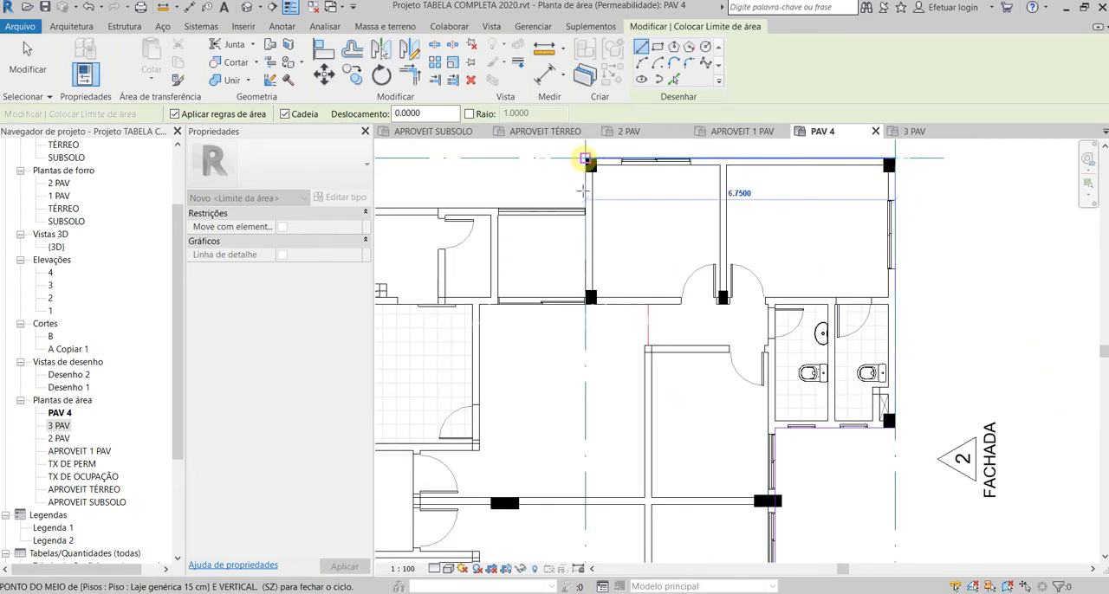
Step: Continue the area boundary 6.75 m along the bedroom facade, in to the balcony edge, and along the outer wall to the stair core
left_click(585, 159)
left_click(584, 208)
scroll(829, 300, "down", 4)
scroll(550, 256, "up", 3)
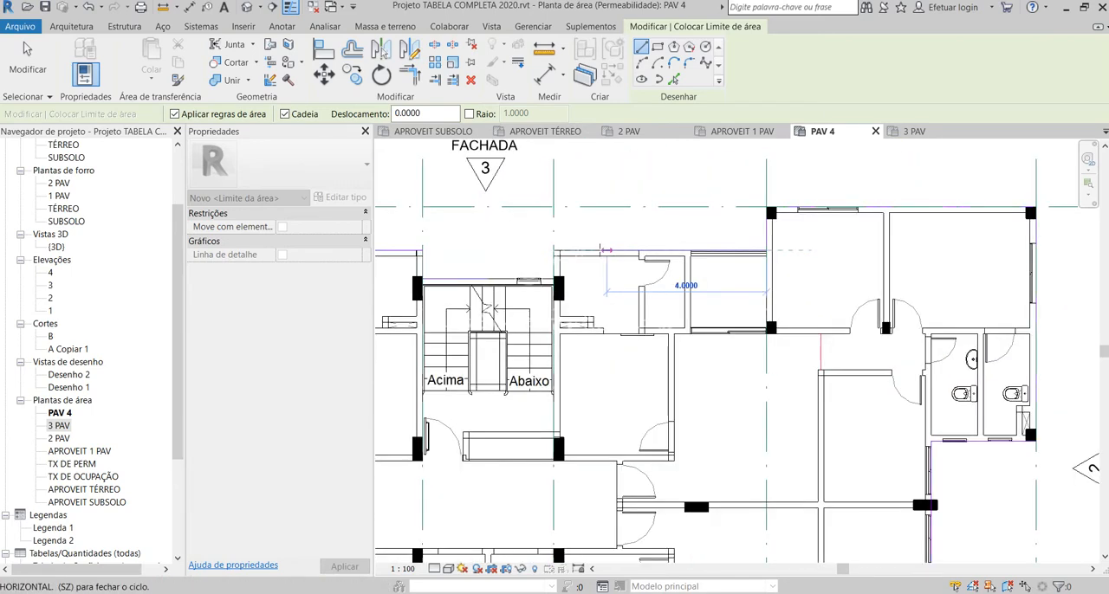
left_click(553, 251)
Step: Run the area boundary 0.71 m down to the stair's outer wall, join it to the existing boundary line there, and finish the command
scroll(554, 260, "up", 3)
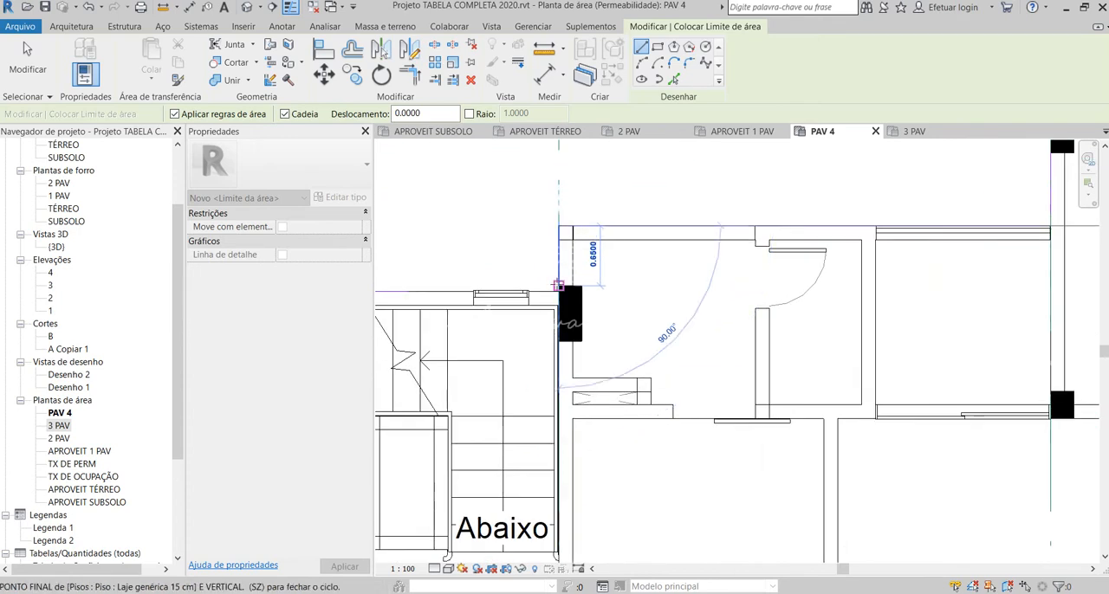
scroll(559, 298, "up", 3)
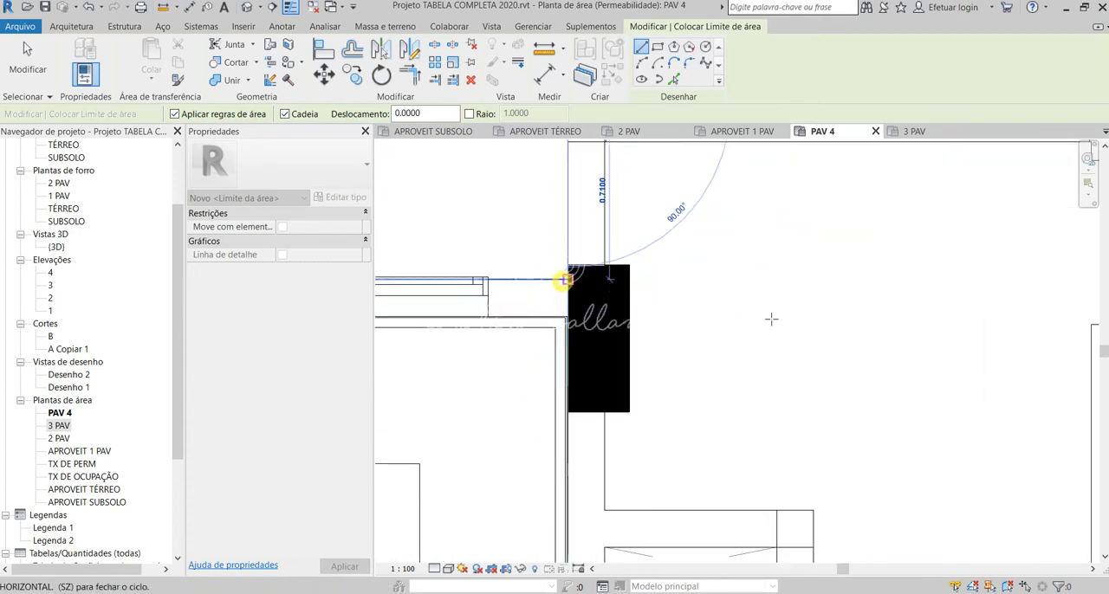
scroll(771, 320, "down", 3)
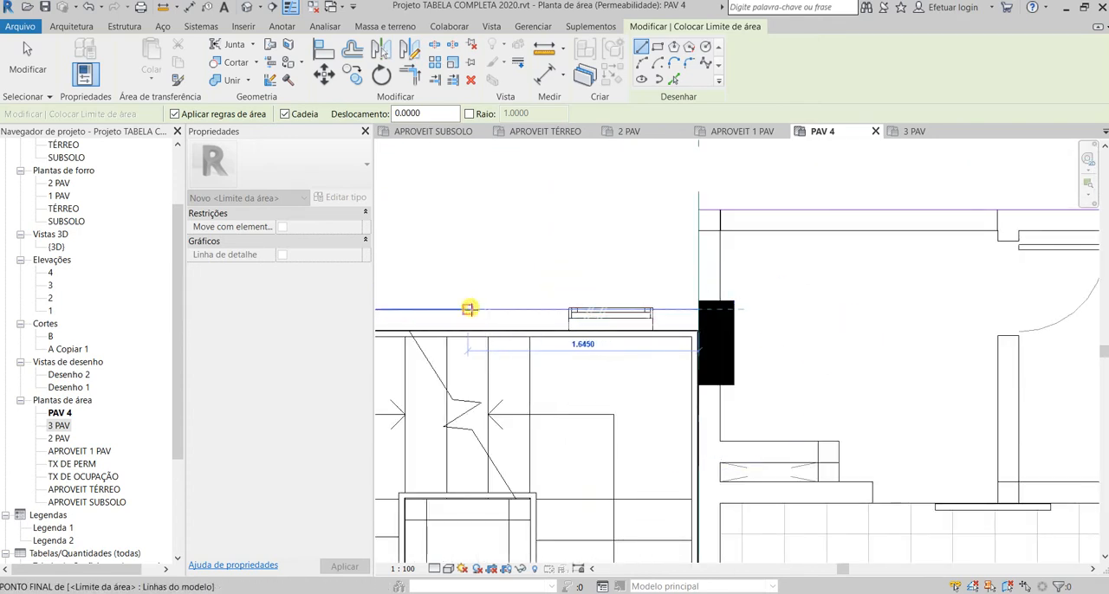
scroll(641, 312, "down", 5)
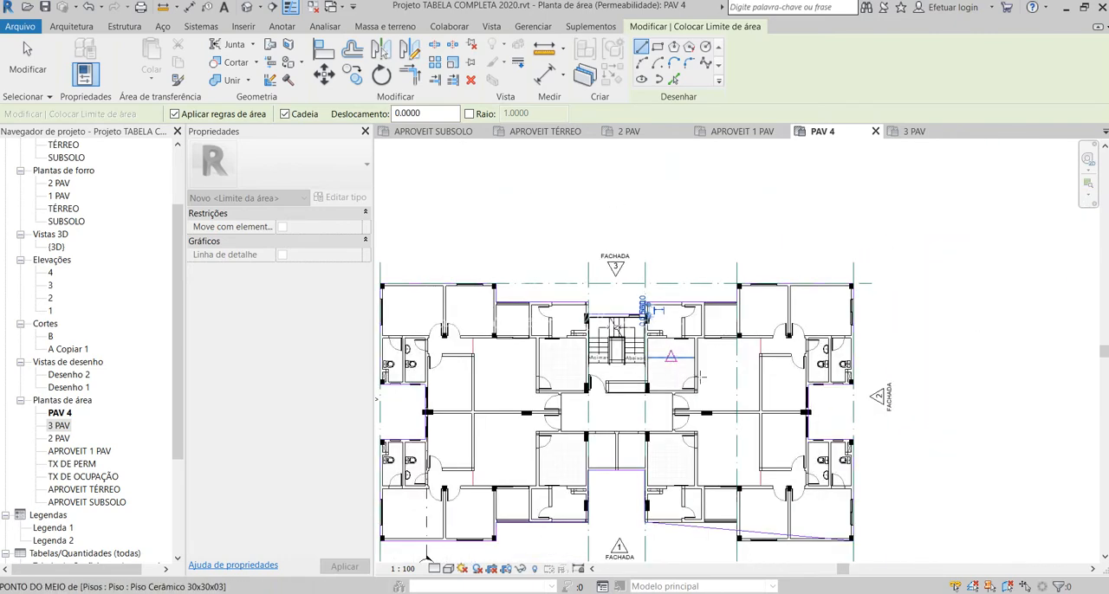
key("Escape")
scroll(923, 255, "down", 1)
scroll(848, 391, "up", 1)
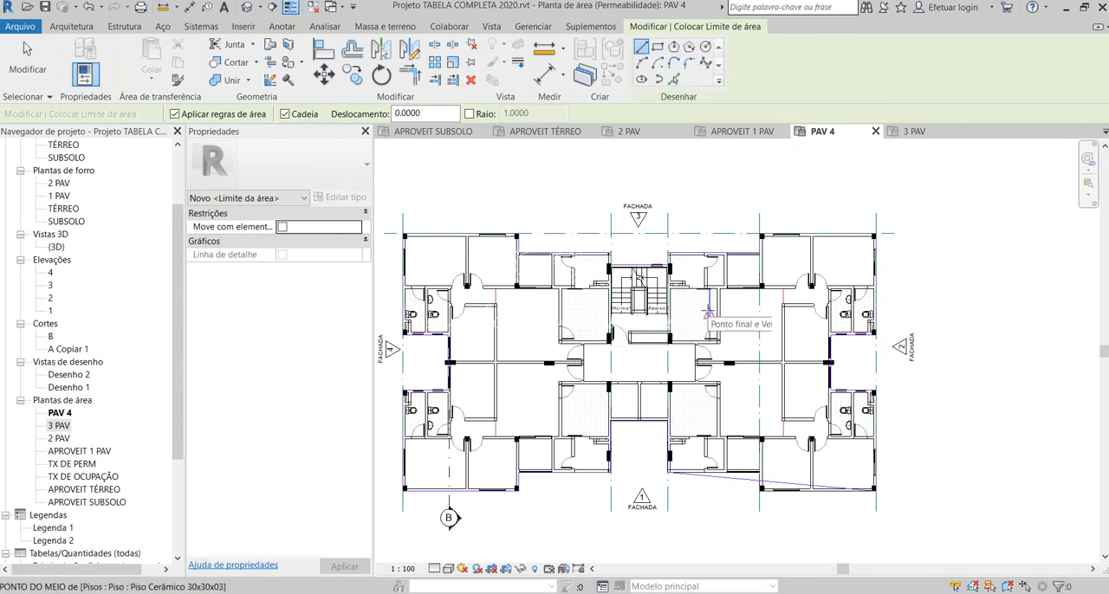
scroll(719, 507, "up", 1)
key("Escape")
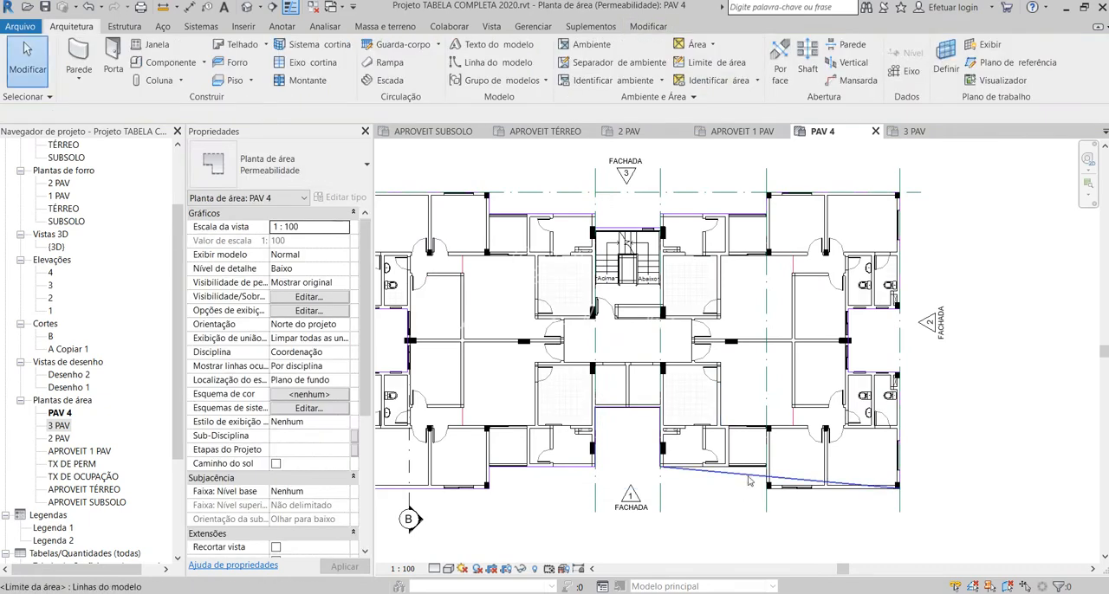
Step: Straighten the diagonal boundary line along the bathroom wall beside facade 1, moving its far end to the balcony wall, about 3.50 m long
left_click(747, 475)
left_click_drag(901, 491, 730, 471)
scroll(727, 468, "up", 5)
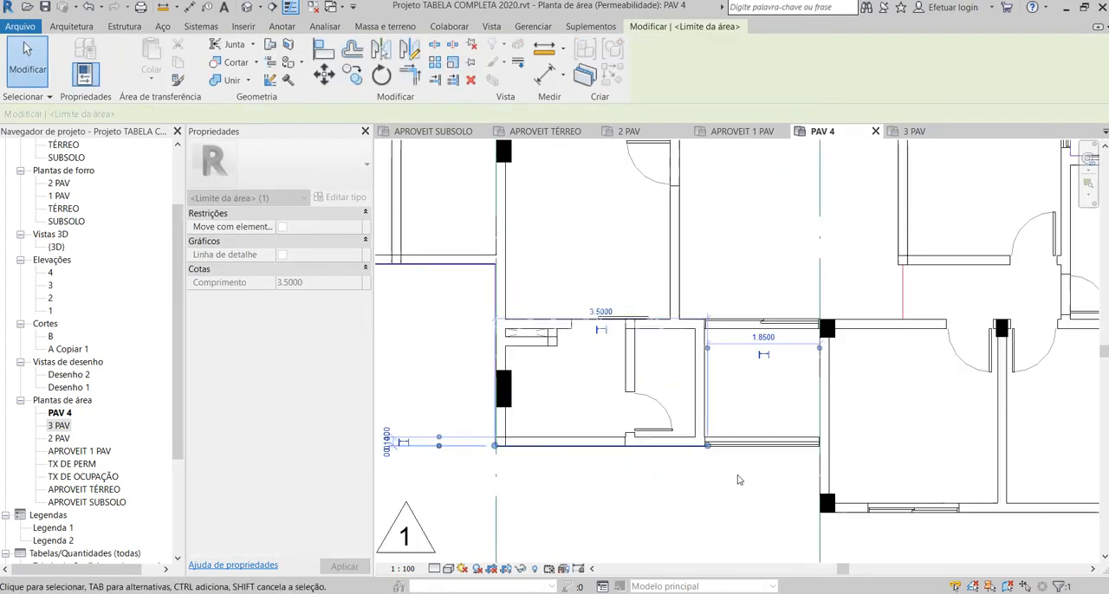
left_click_drag(711, 428, 704, 425)
left_click(701, 462)
Step: Align the straightened boundary line with the outer face of the bathroom wall
key("a")
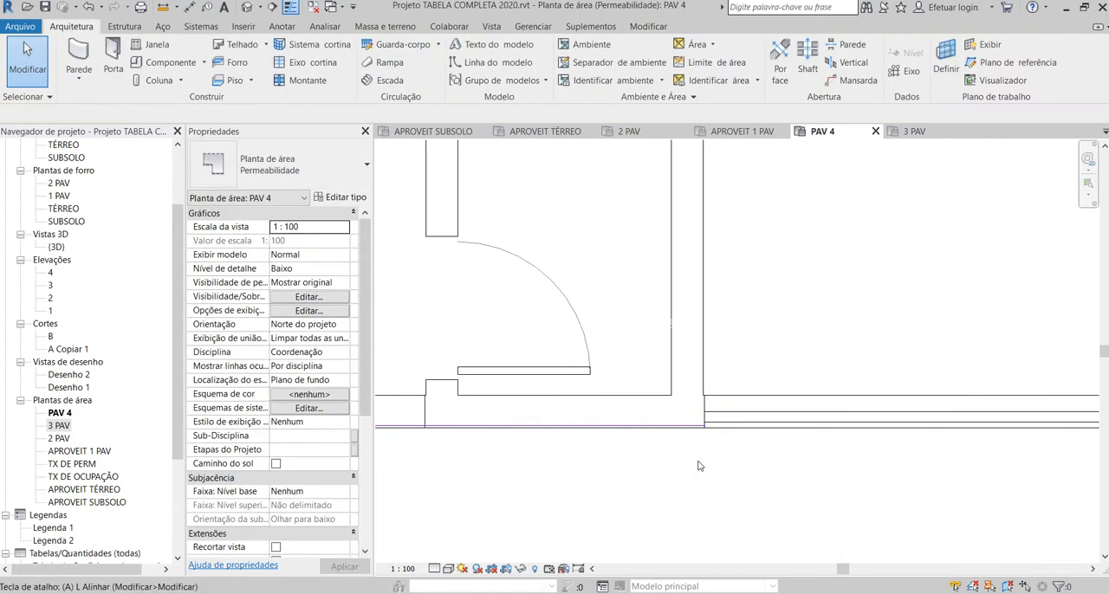
scroll(693, 428, "up", 1)
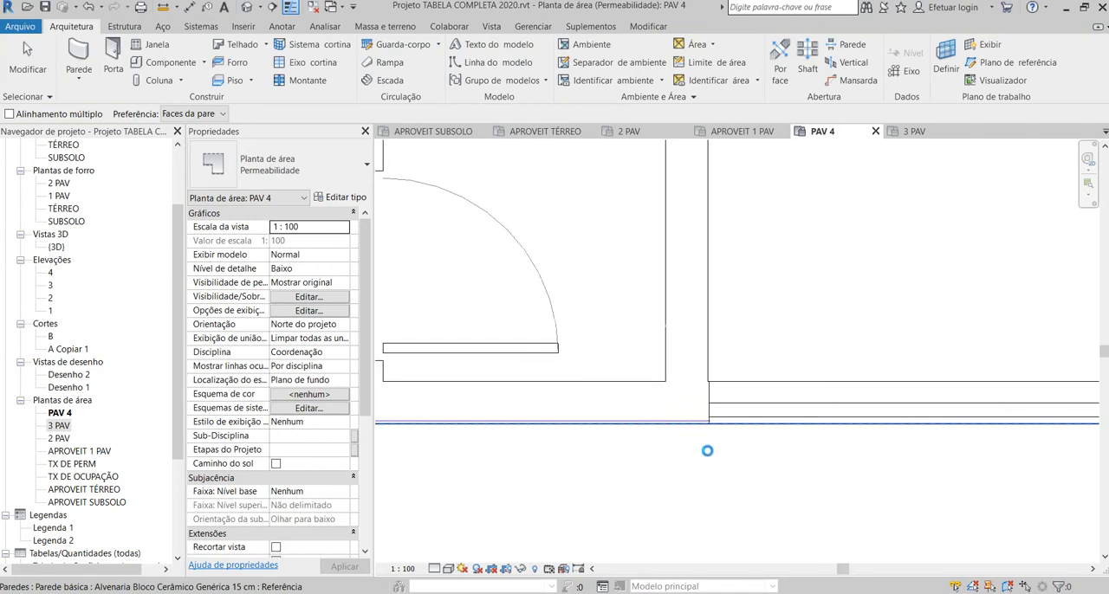
scroll(708, 450, "up", 2)
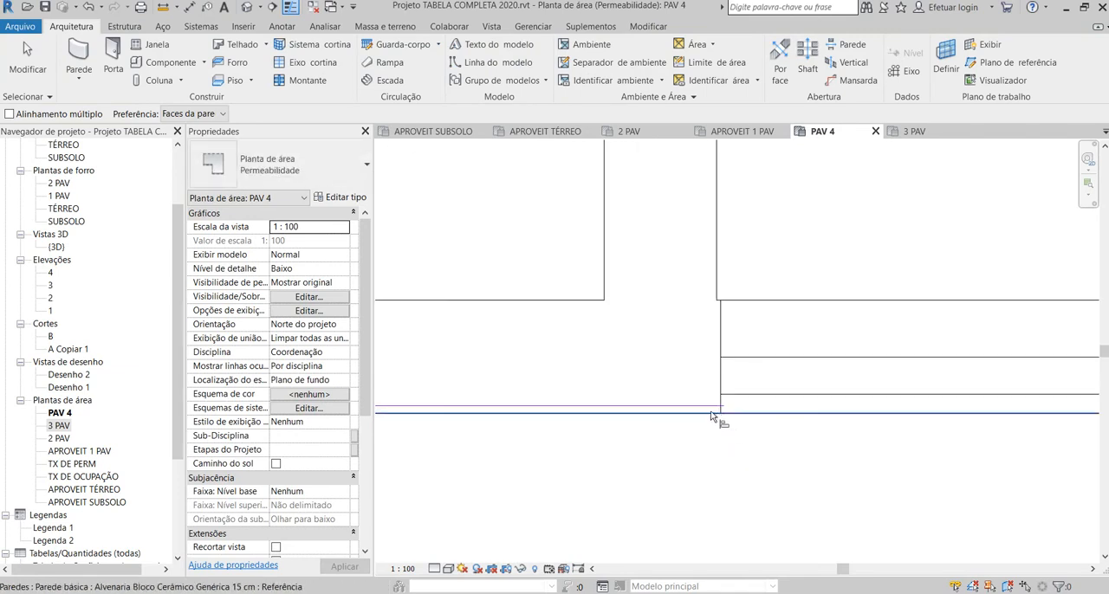
key("Escape")
scroll(706, 423, "down", 2)
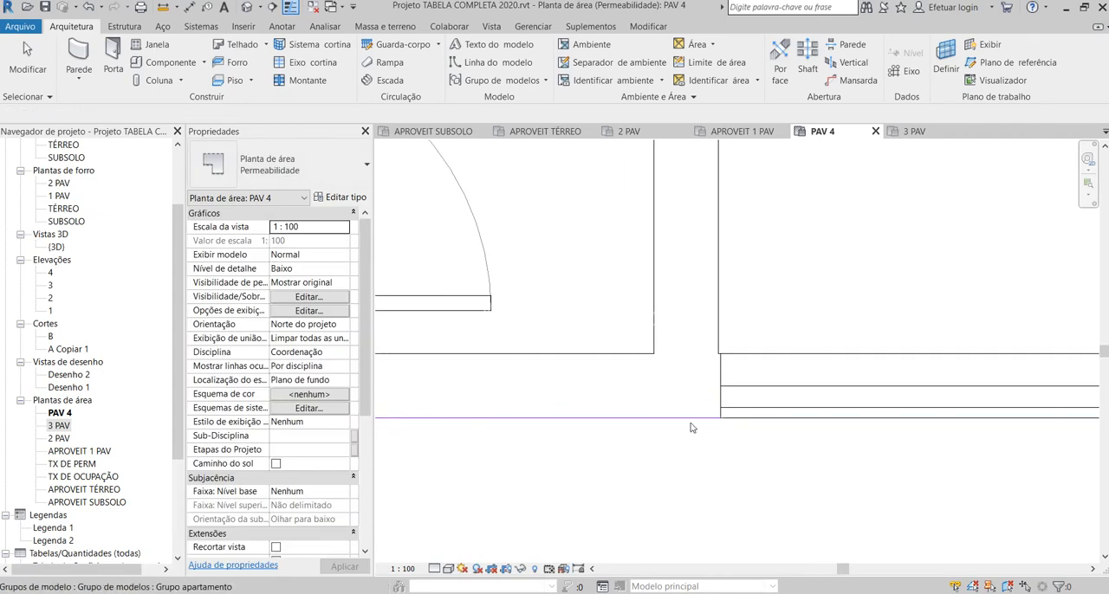
Step: Try to select the boundary line beside the balcony and clear the selection of the apartment group
left_click(690, 420)
key("Escape")
scroll(691, 420, "up", 1)
left_click(704, 419)
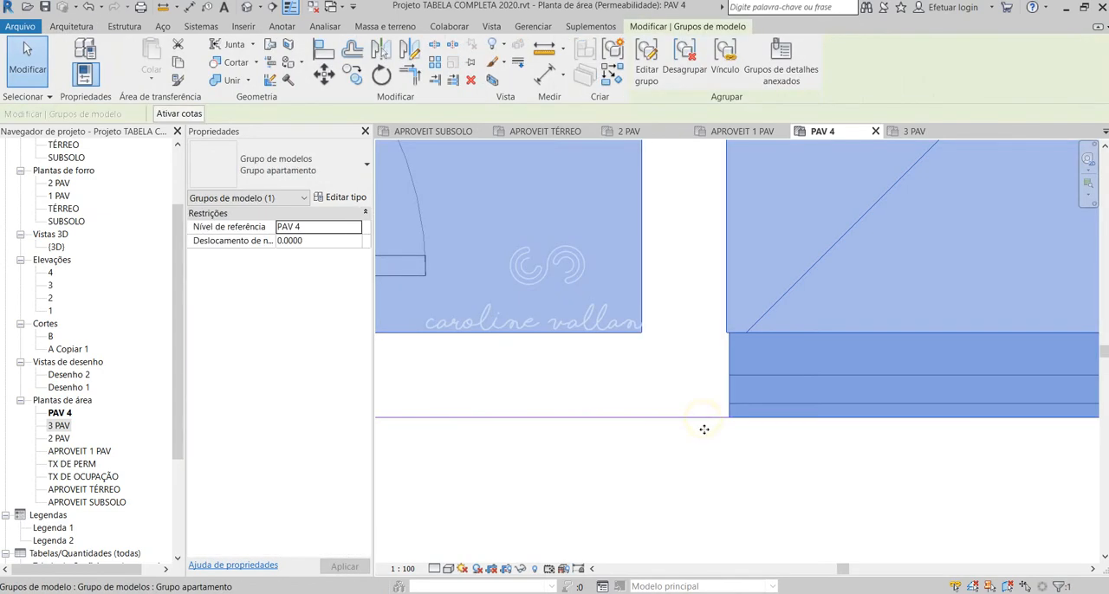
scroll(704, 423, "down", 3)
key("Escape")
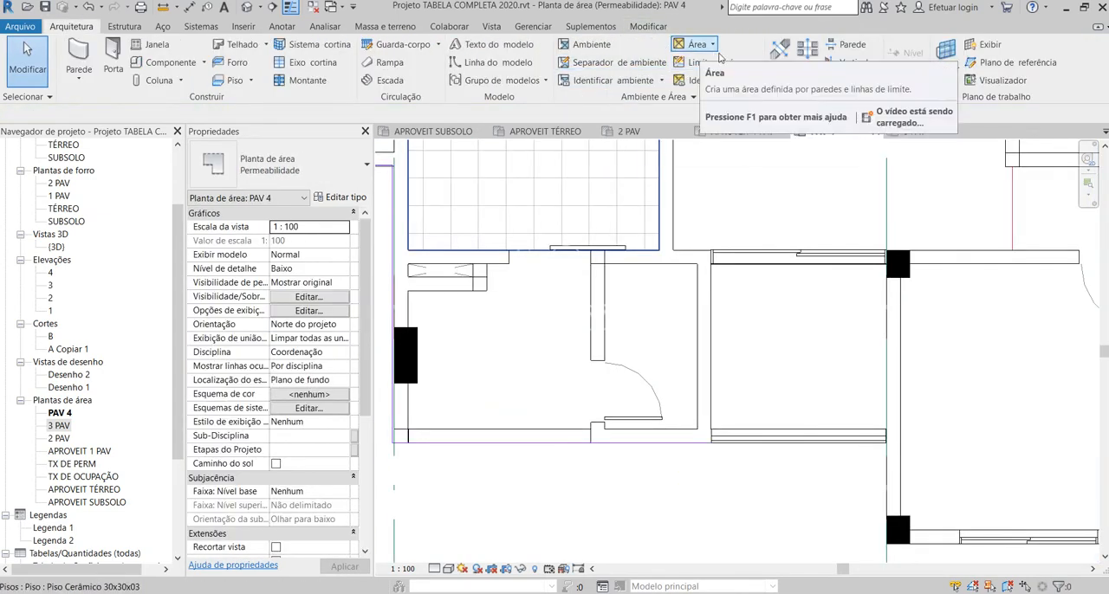
Step: Draw a rectangular area boundary around the balcony, from its inner corner by the sliding door to the opposite outer corner
left_click(710, 62)
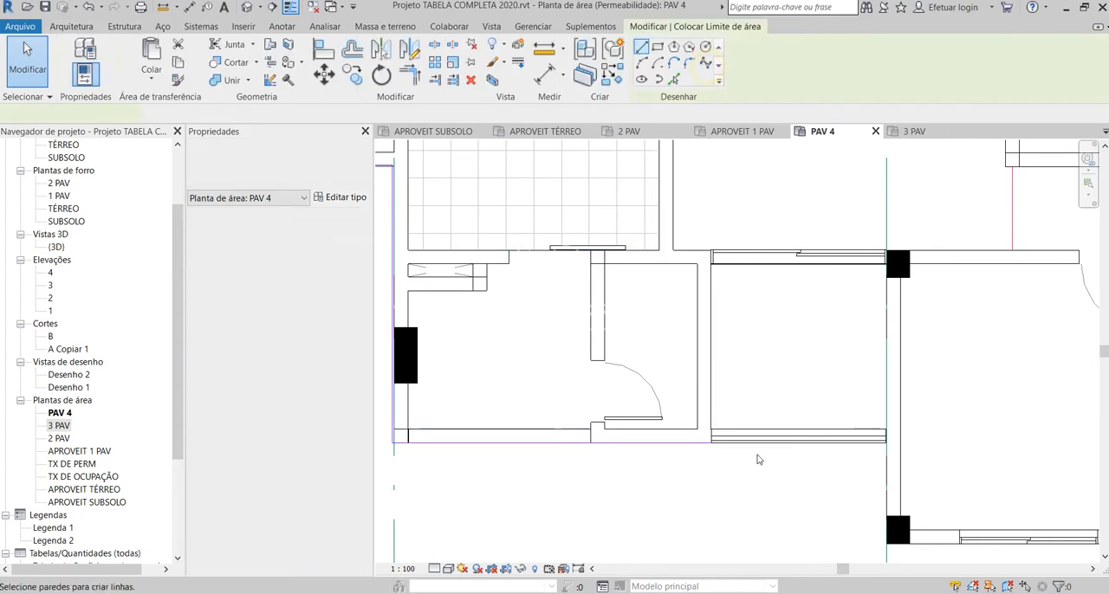
scroll(702, 232, "up", 3)
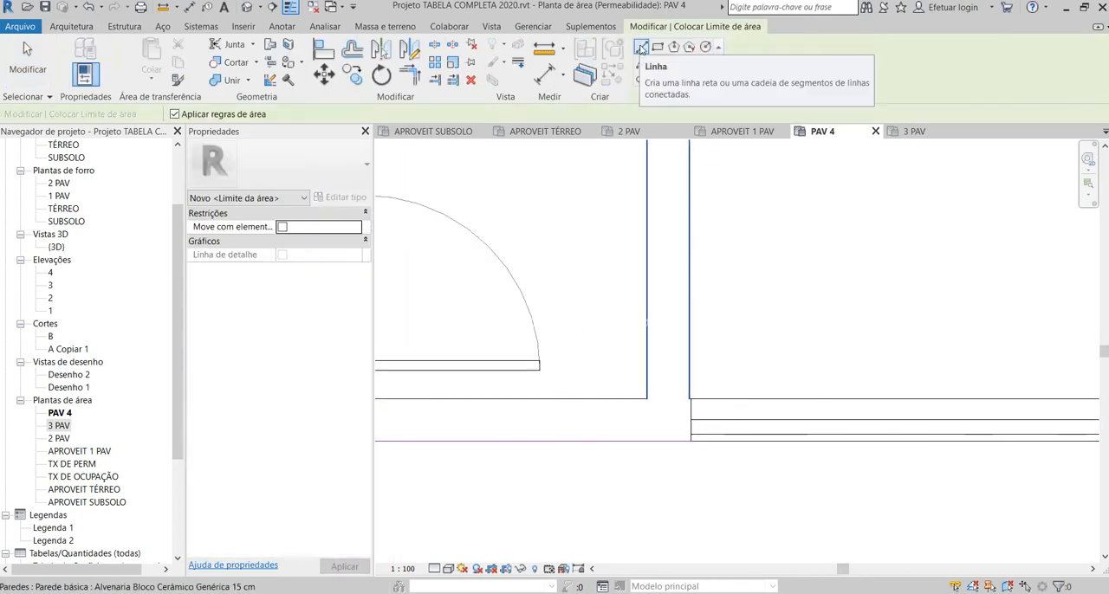
left_click(641, 45)
left_click(657, 47)
scroll(638, 321, "down", 3)
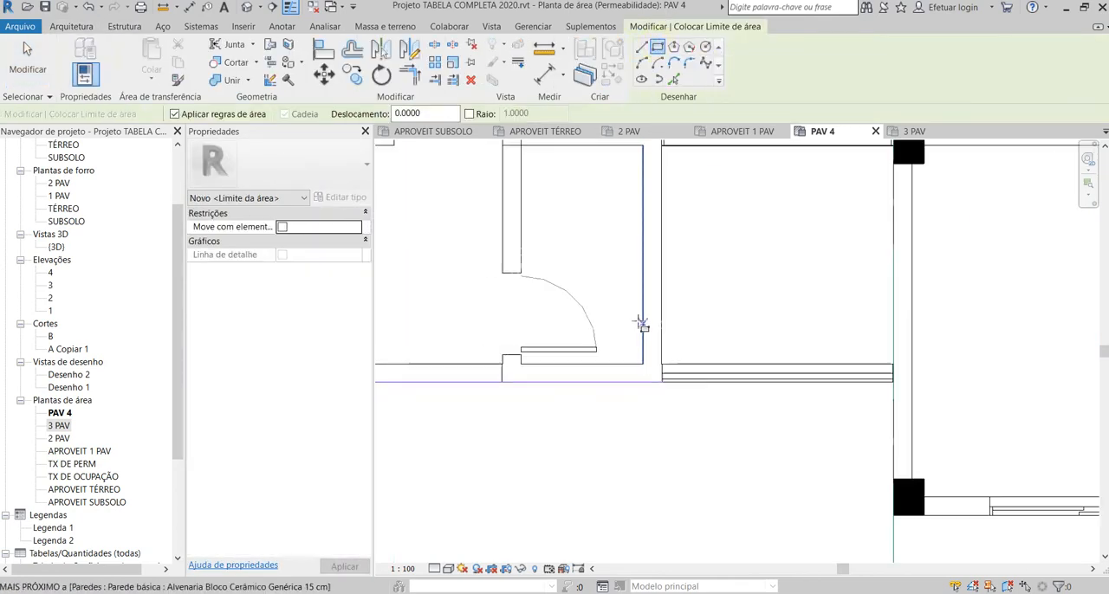
scroll(650, 225, "up", 3)
left_click(649, 215)
scroll(649, 190, "down", 2)
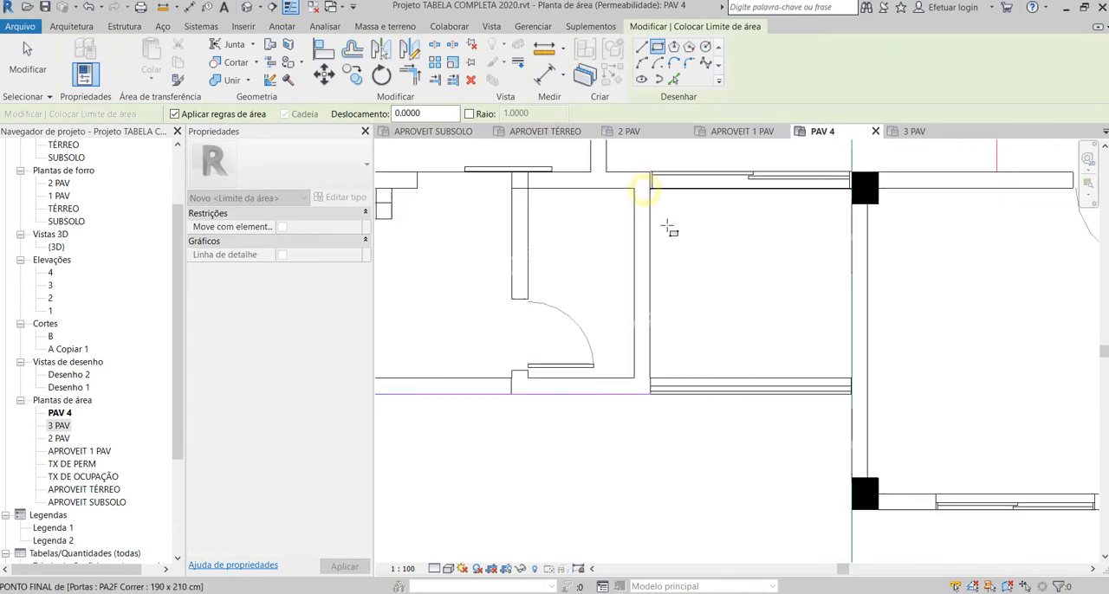
scroll(858, 396, "up", 1)
scroll(849, 389, "up", 1)
left_click(849, 389)
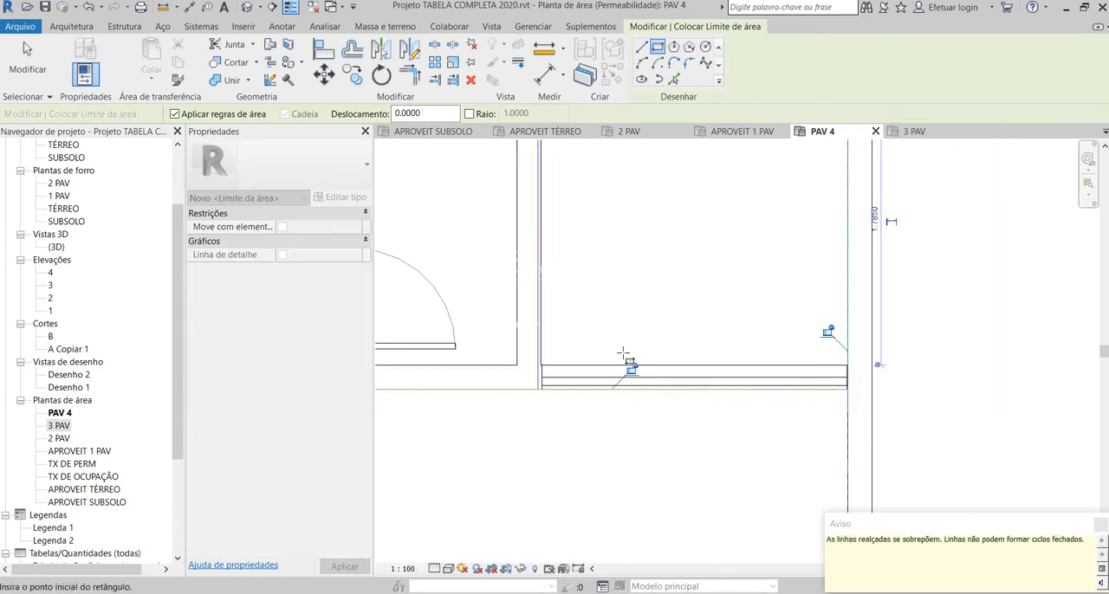
scroll(629, 358, "down", 1)
key("Escape")
key("Escape")
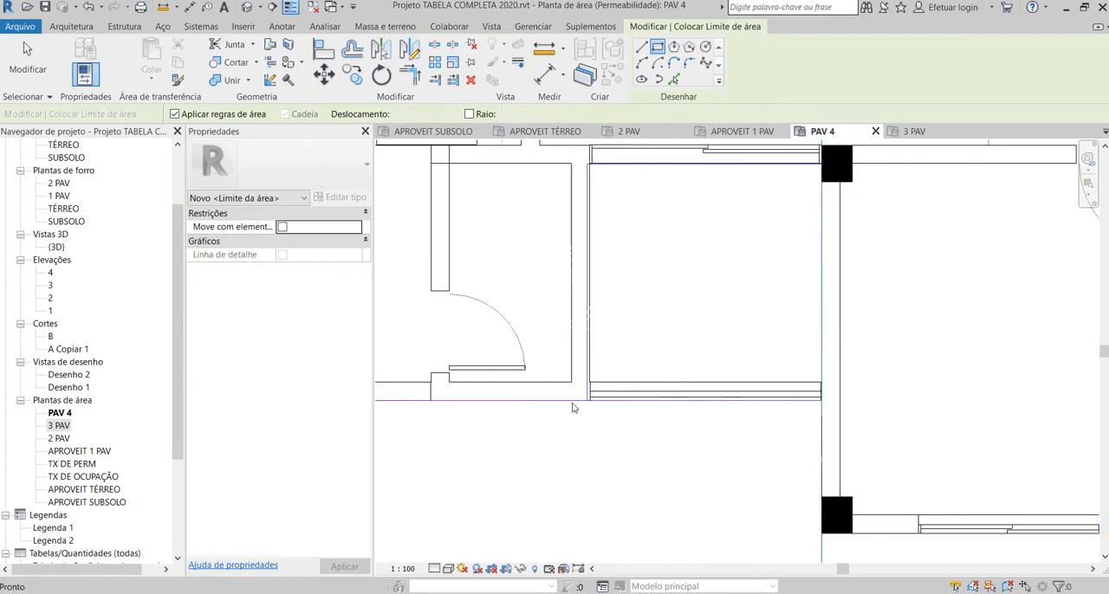
left_click(586, 407)
key("Escape")
scroll(982, 413, "down", 1)
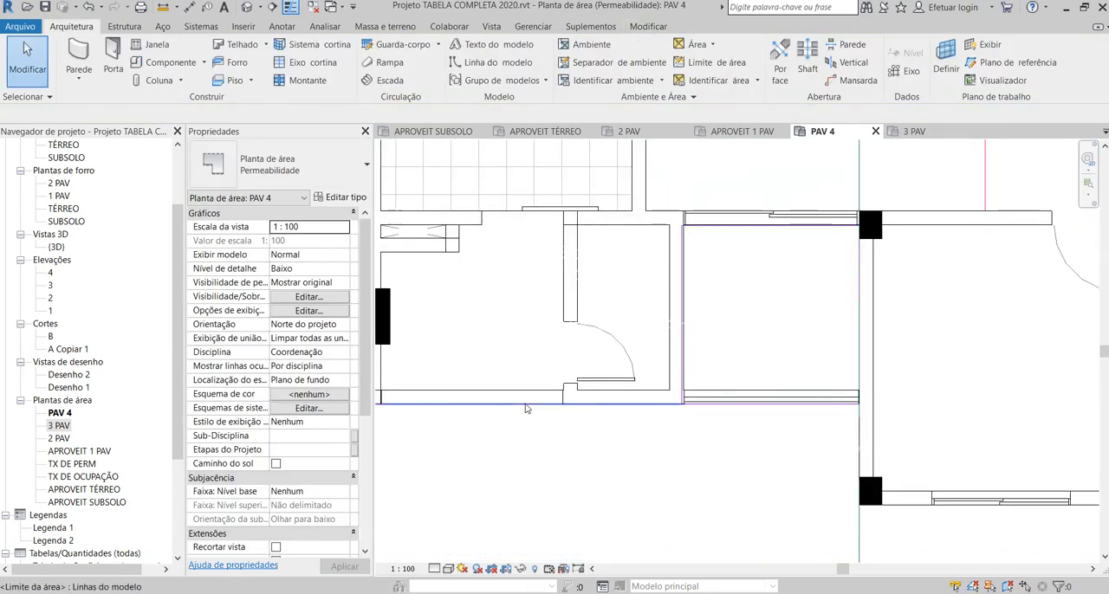
Step: Align the balcony rectangle's boundary line on the bathroom side with the balcony face of the bathroom wall
left_click(607, 408)
scroll(660, 420, "up", 4)
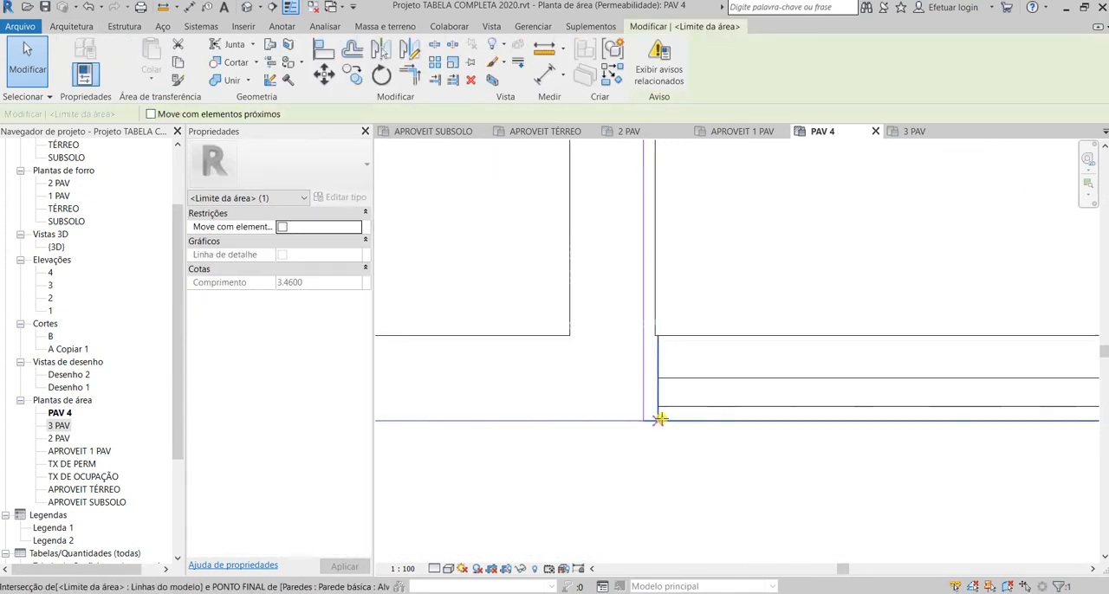
left_click(631, 511)
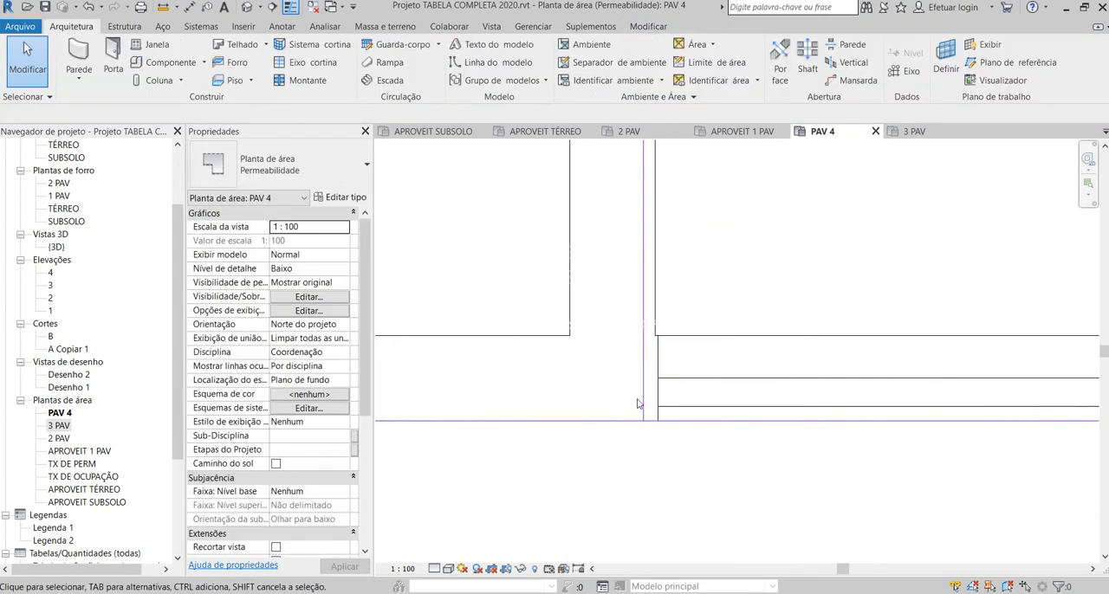
left_click(639, 403)
left_click(676, 495)
key("a")
key("l")
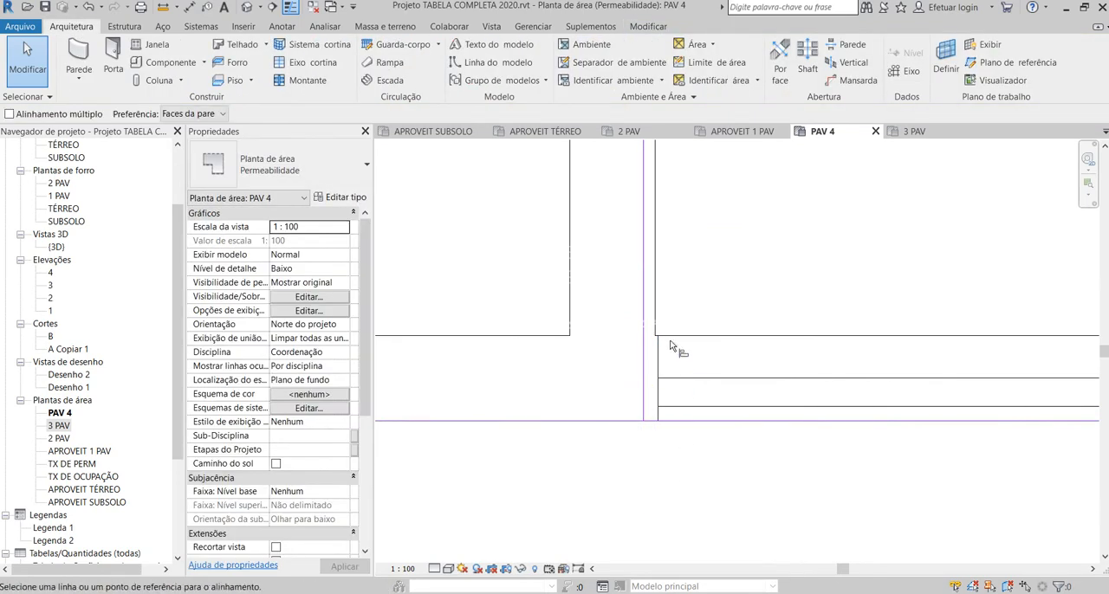
left_click(656, 329)
left_click(644, 329)
key("Escape")
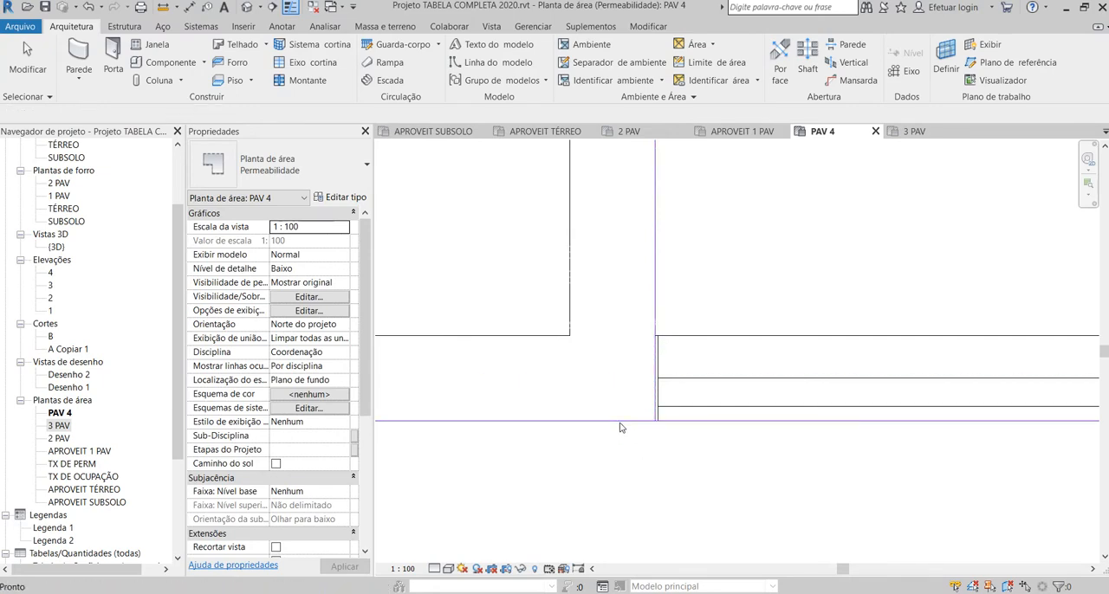
Step: Check the chain of four boundary lines around the balcony beside facade 1 by selecting it, and clear the selection
left_click(618, 425)
scroll(624, 426, "down", 4)
left_click(639, 477)
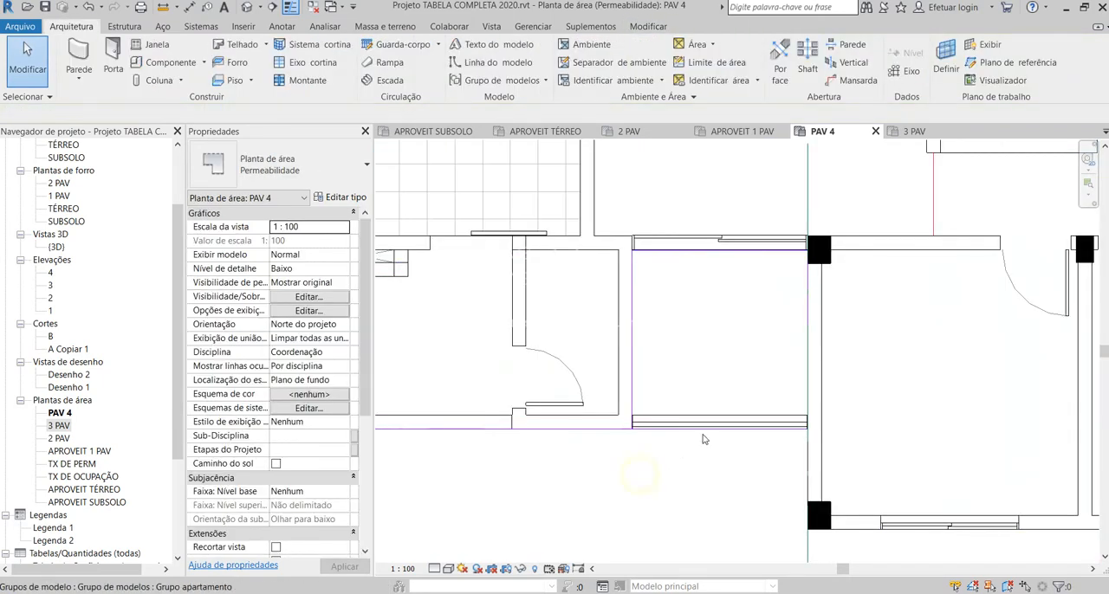
left_click(705, 427)
left_click(705, 434)
left_click(715, 434)
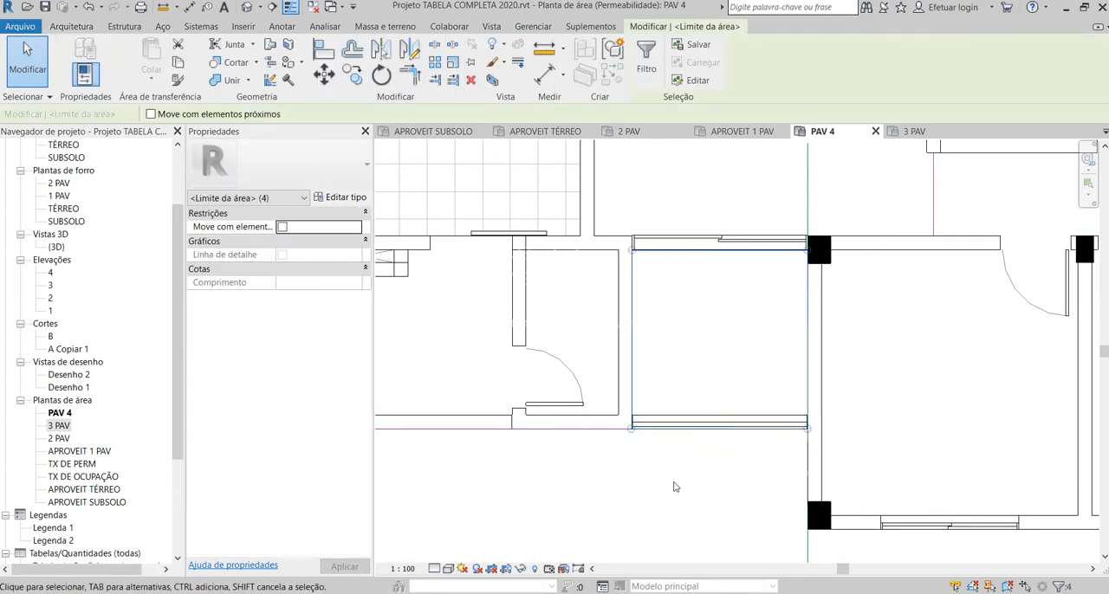
key("Escape")
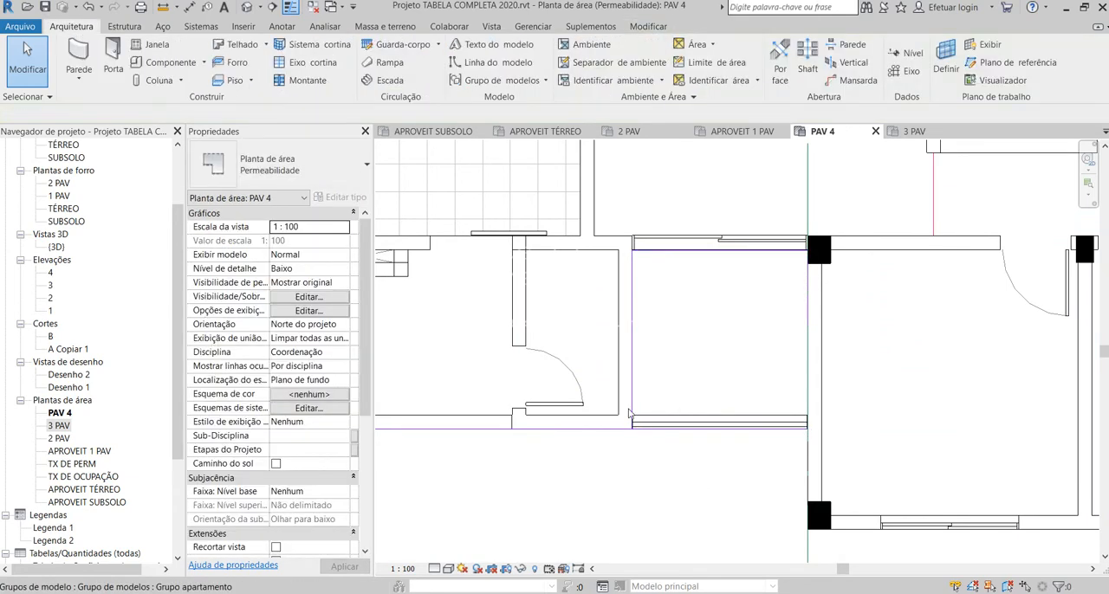
Step: Draw boundary lines from the balcony's outer corner to the corner pillar, and about 6.75 m along the bedrooms' outer wall to the far pillar
scroll(630, 407, "down", 3)
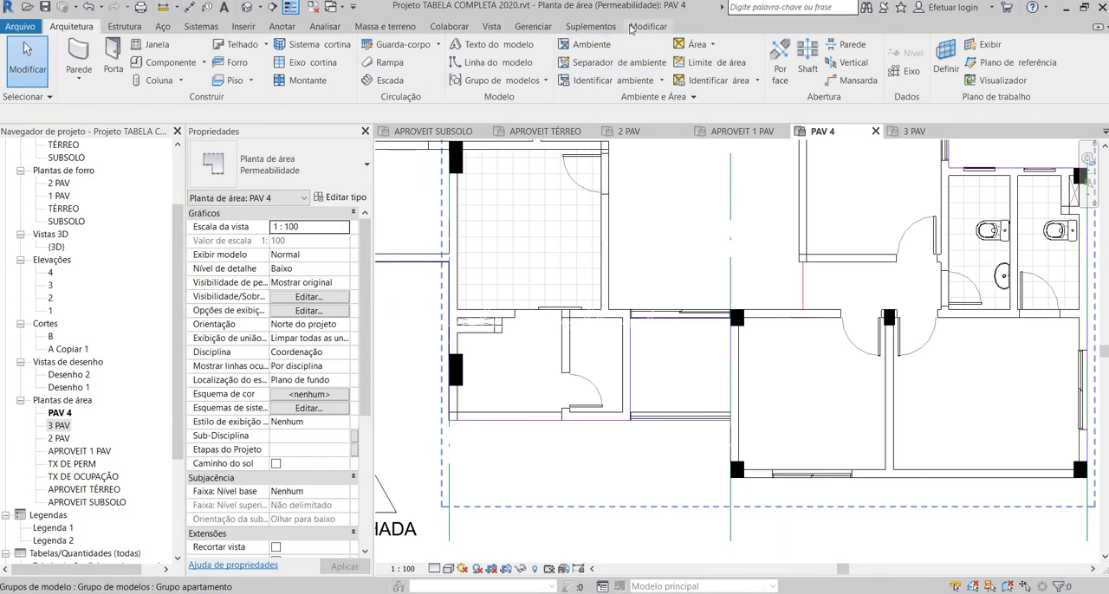
left_click(716, 62)
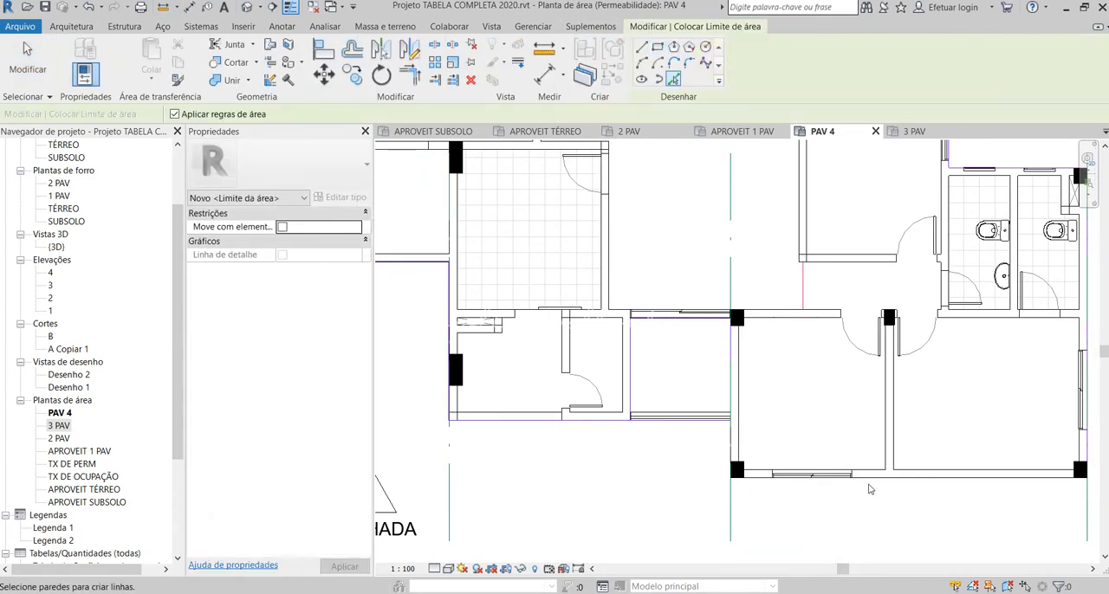
scroll(732, 421, "up", 5)
left_click(642, 46)
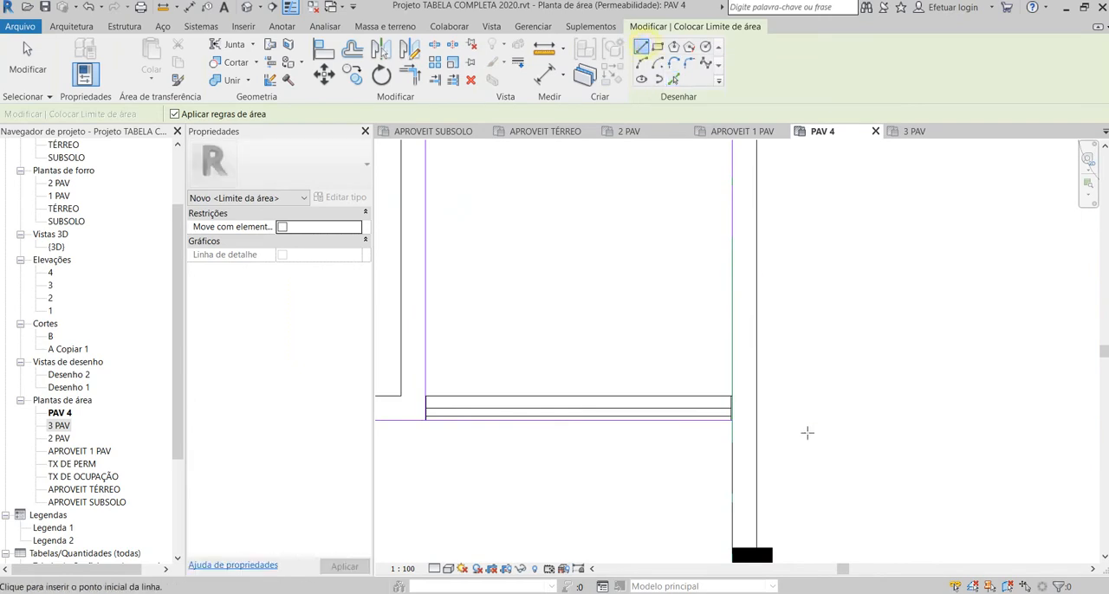
left_click(732, 421)
scroll(589, 270, "down", 4)
scroll(633, 360, "up", 2)
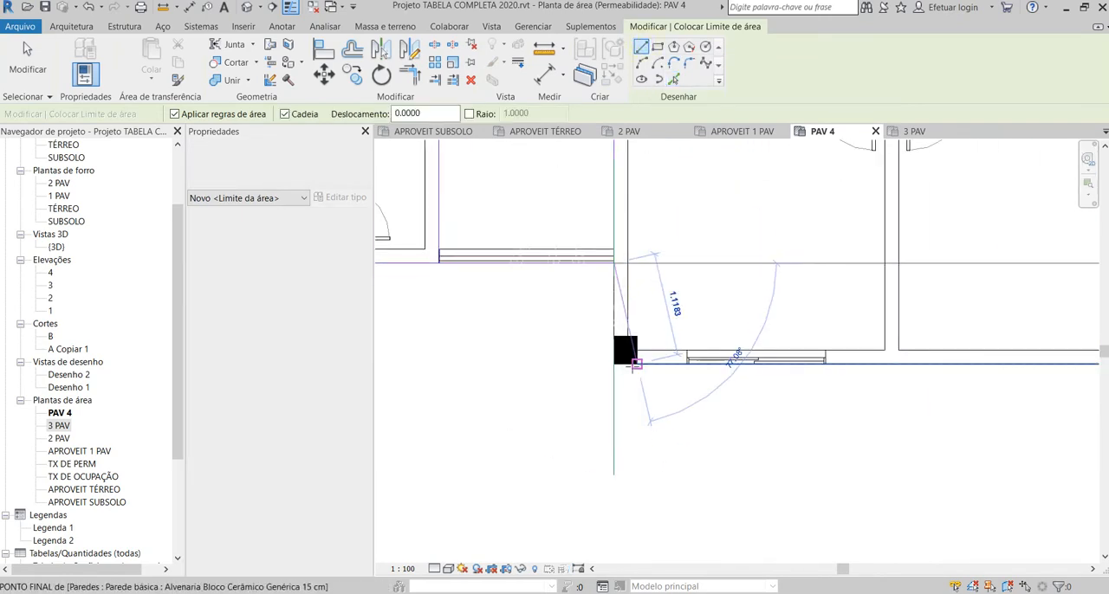
left_click(614, 364)
scroll(540, 399, "down", 2)
scroll(881, 376, "up", 2)
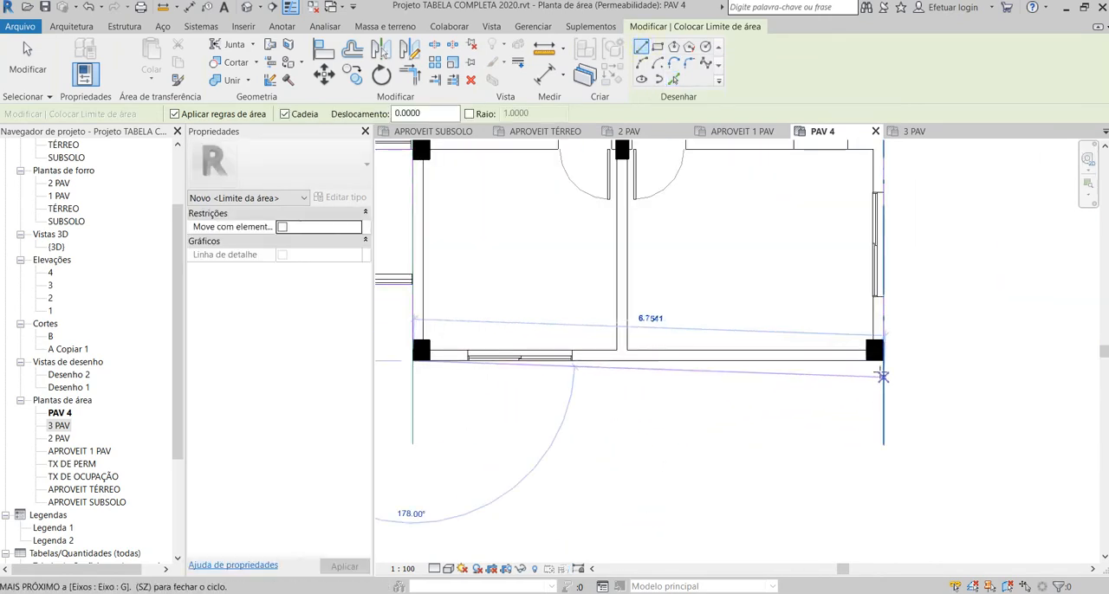
left_click(876, 355)
scroll(783, 463, "down", 4)
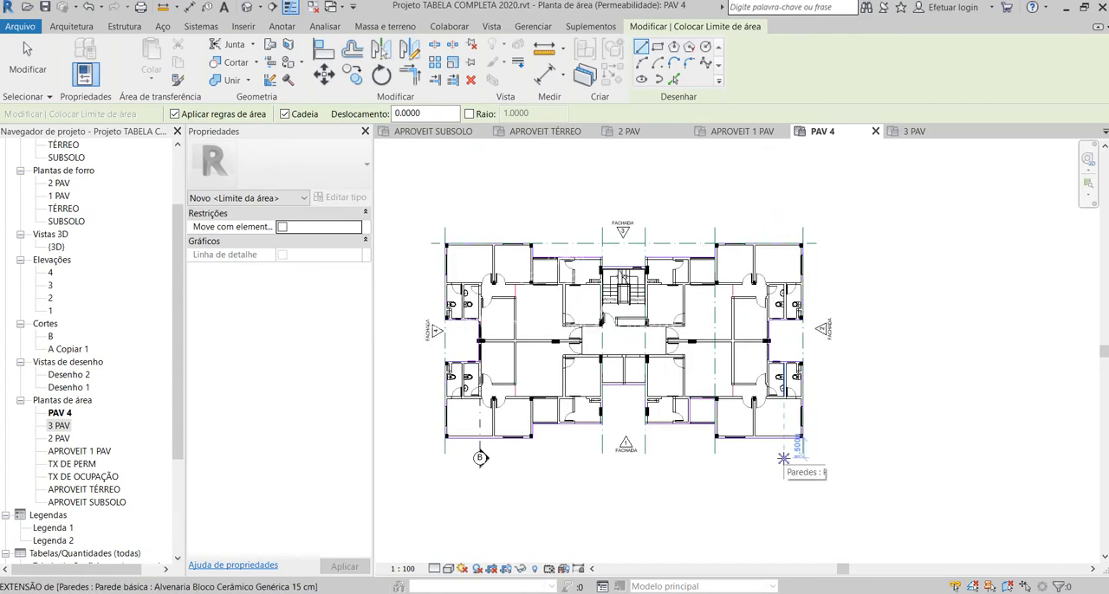
key("Escape")
key("Escape")
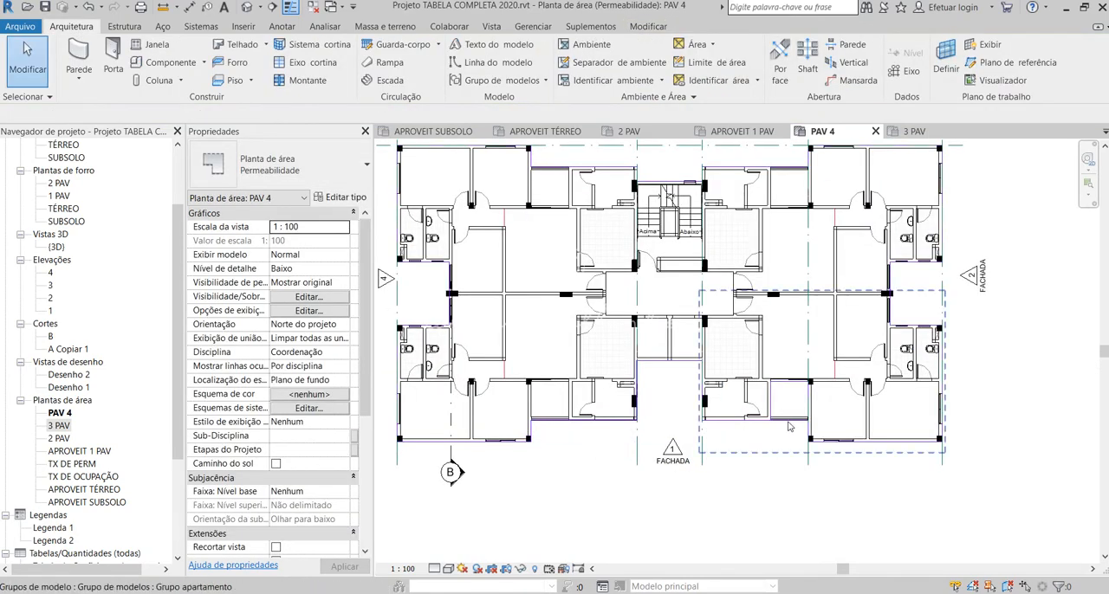
scroll(539, 421, "up", 2)
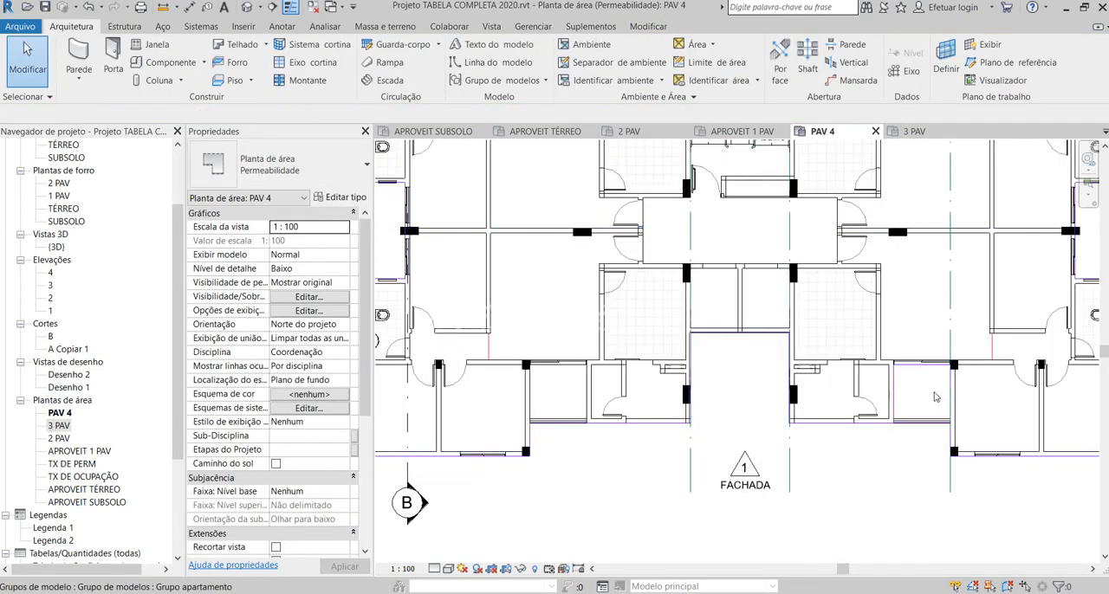
left_click(605, 424)
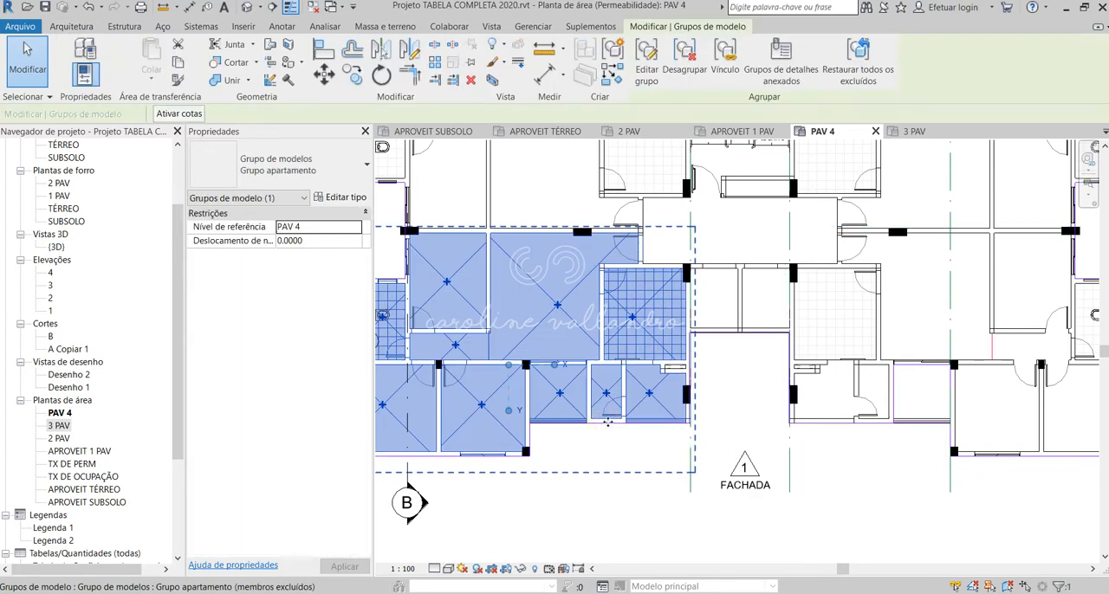
key("Escape")
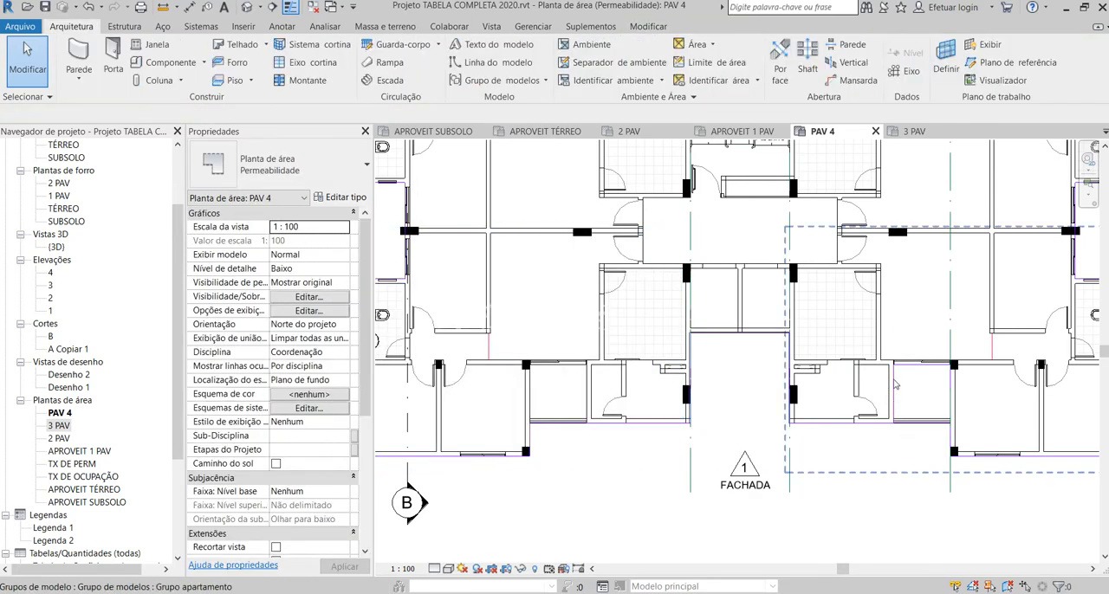
key("Tab")
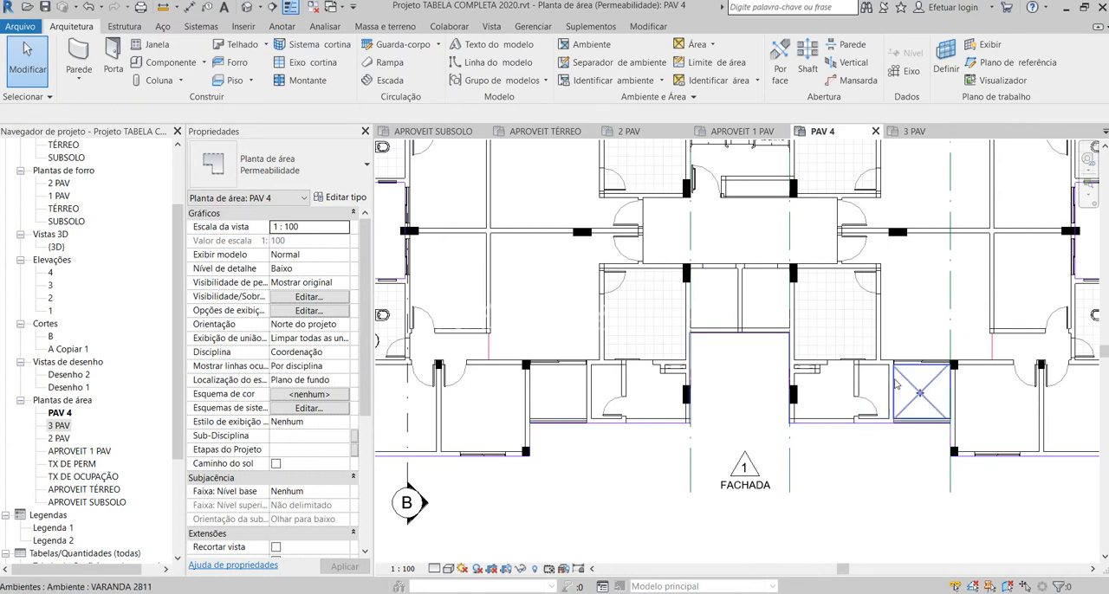
scroll(921, 438, "up", 5)
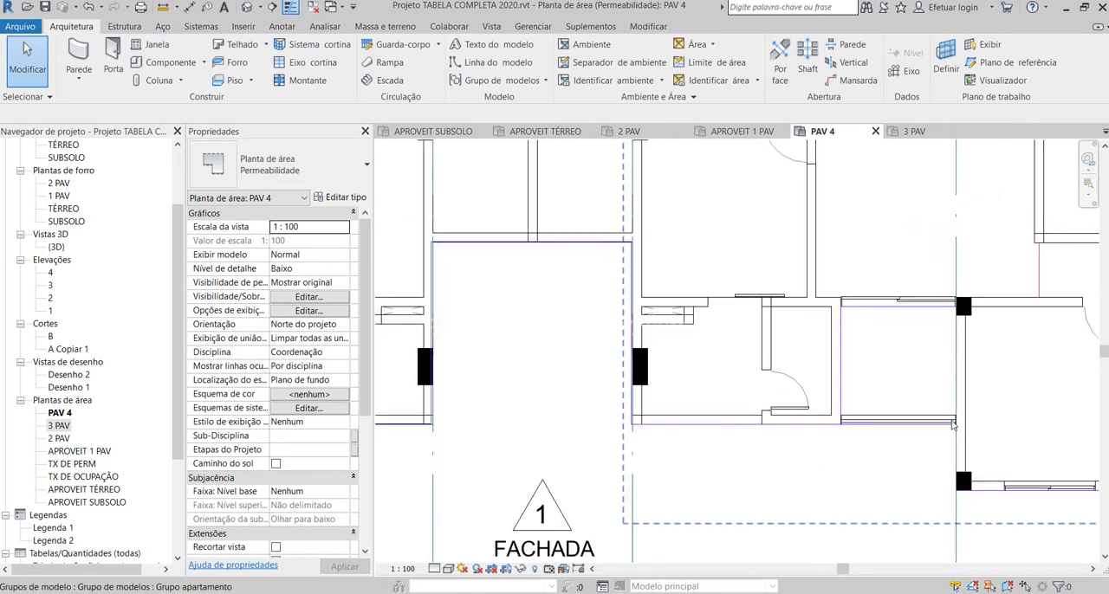
scroll(944, 429, "down", 2)
scroll(949, 428, "up", 3)
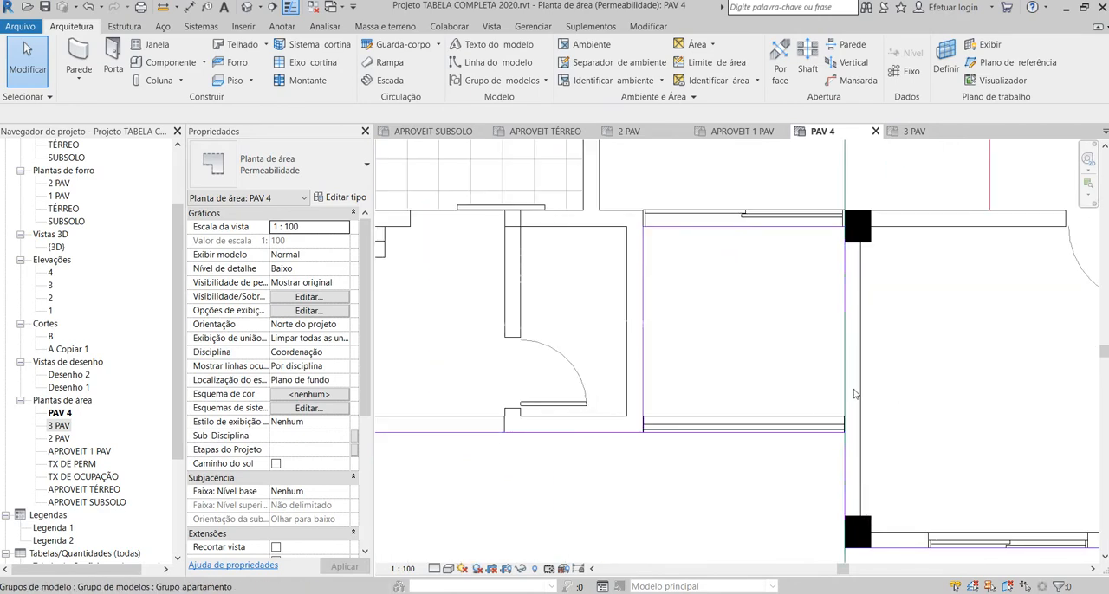
Step: Mirror a copy of the four balcony boundary lines across the centre of the wall dividing the two apartments beside facade 2
left_click(844, 299)
key("Tab")
key("Tab")
key("Tab")
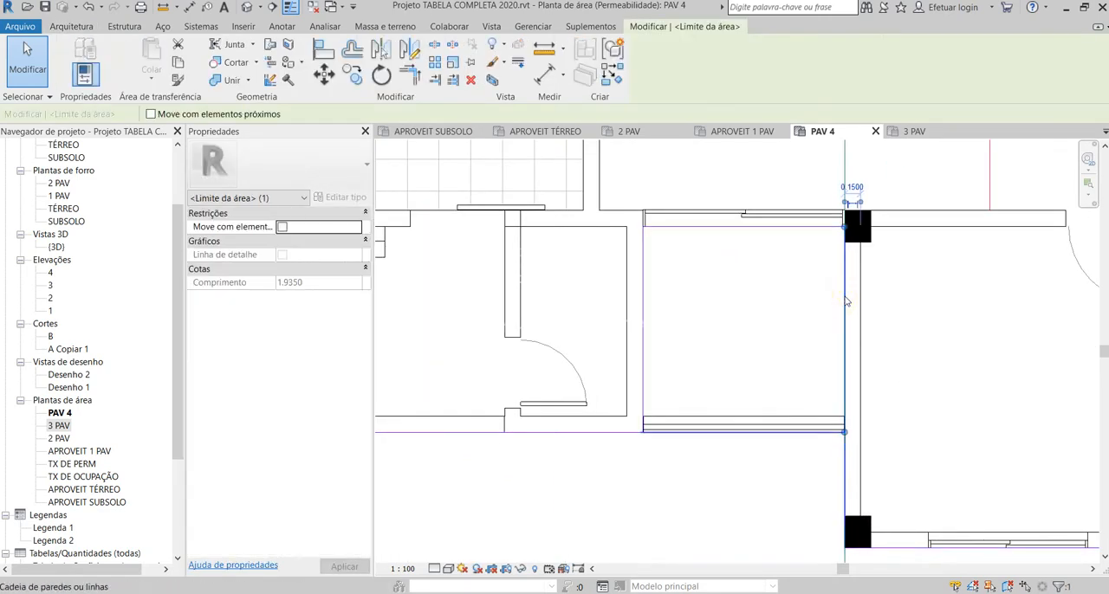
key("Tab")
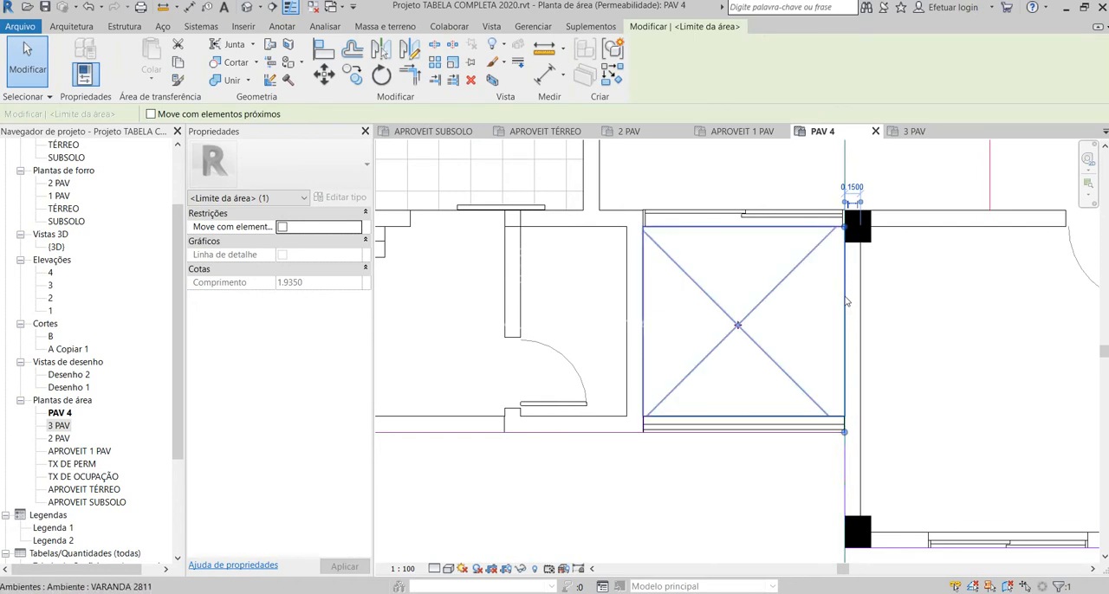
key("Tab")
key("Tab")
left_click(845, 299)
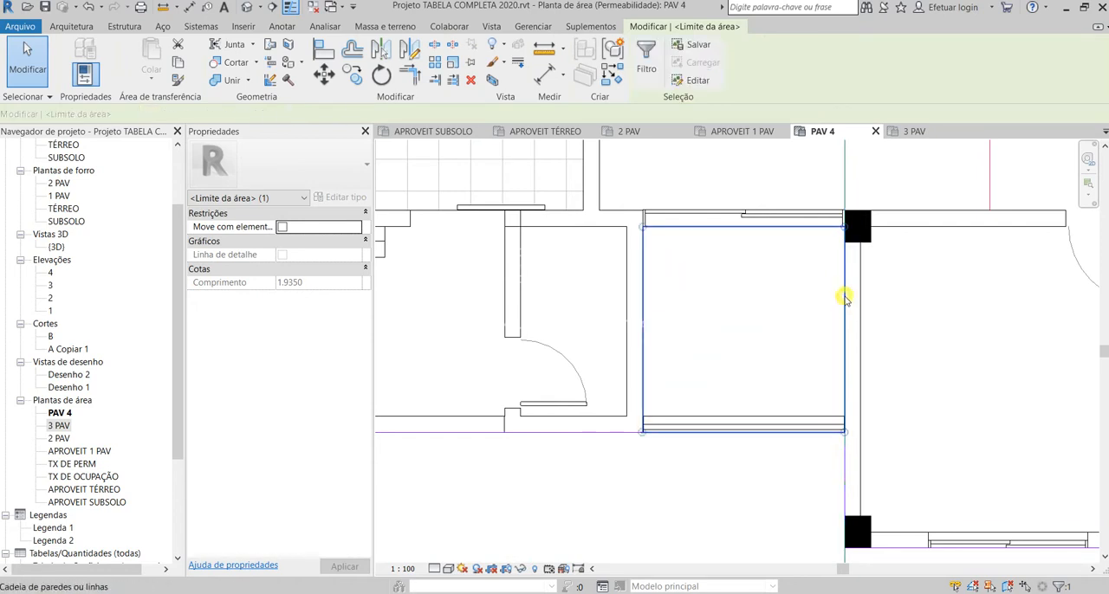
scroll(741, 481, "down", 5)
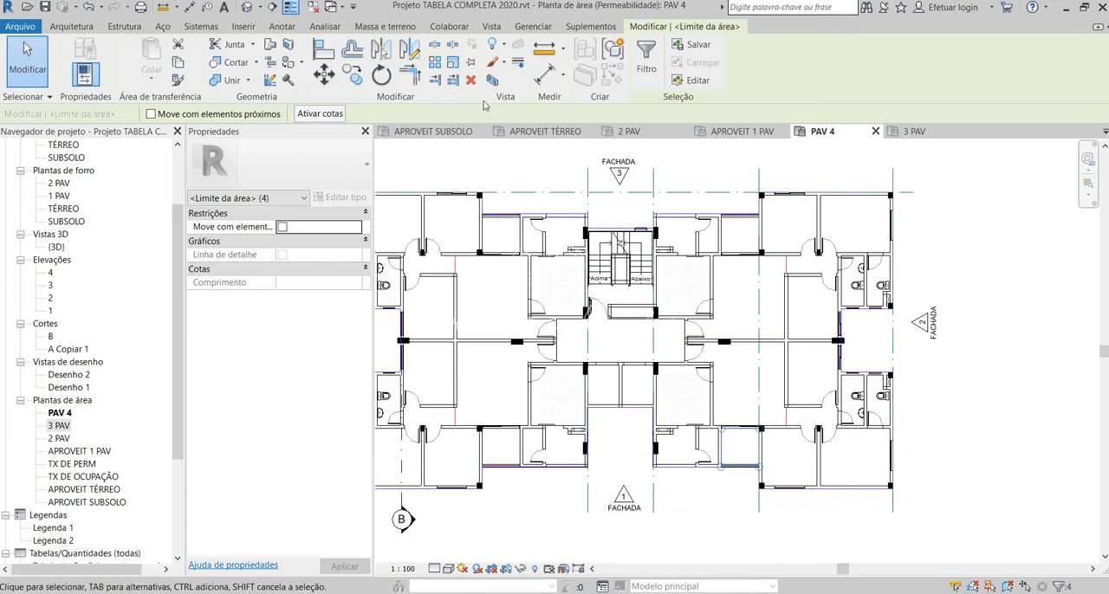
left_click(410, 50)
scroll(838, 344, "up", 3)
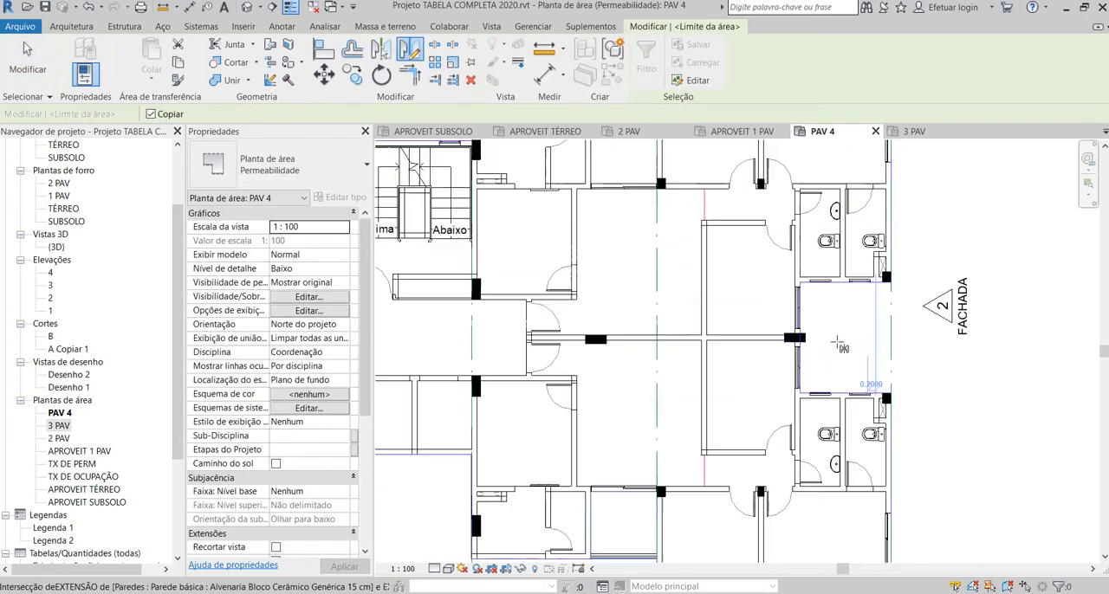
scroll(838, 345, "down", 1)
left_click(782, 338)
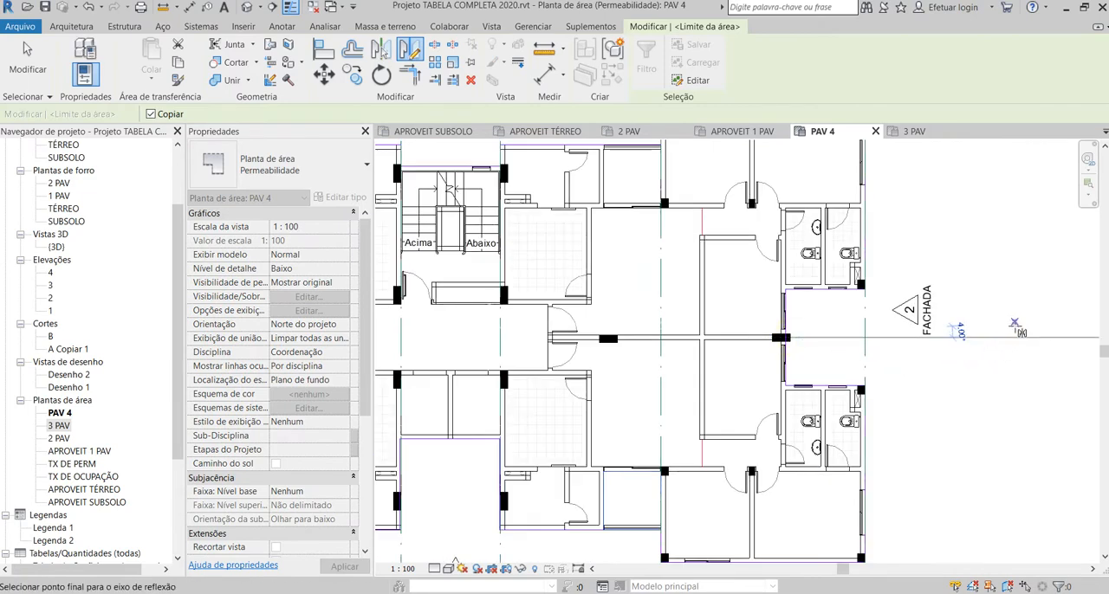
left_click(1016, 337)
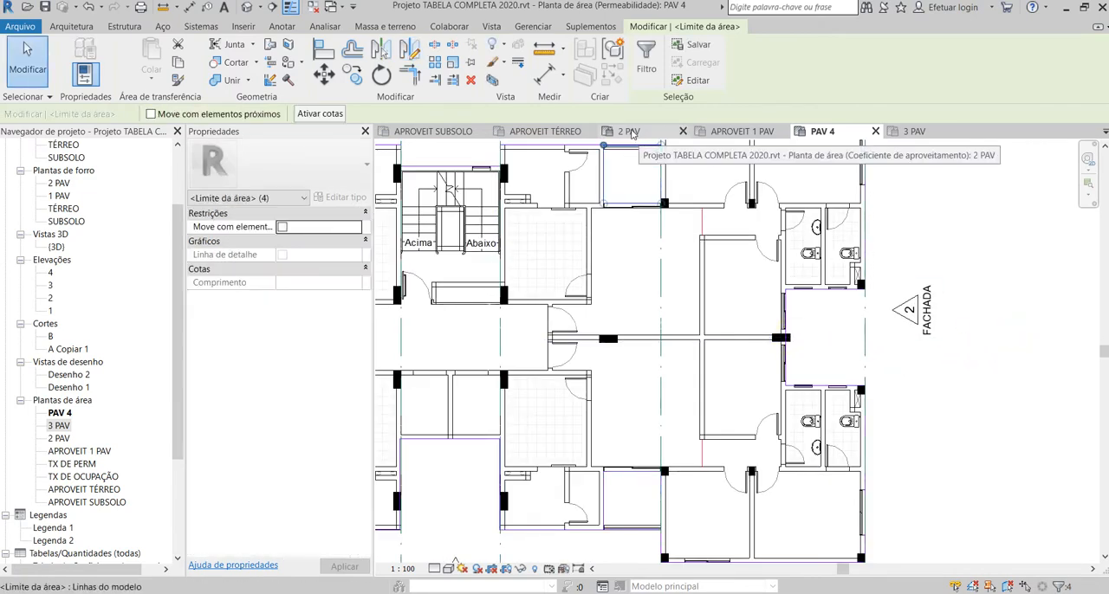
Step: Delete the duplicate boundary line along the outer edge of the mirrored balcony beside facade 3
scroll(579, 147, "up", 2)
scroll(606, 199, "down", 2)
scroll(644, 243, "up", 4)
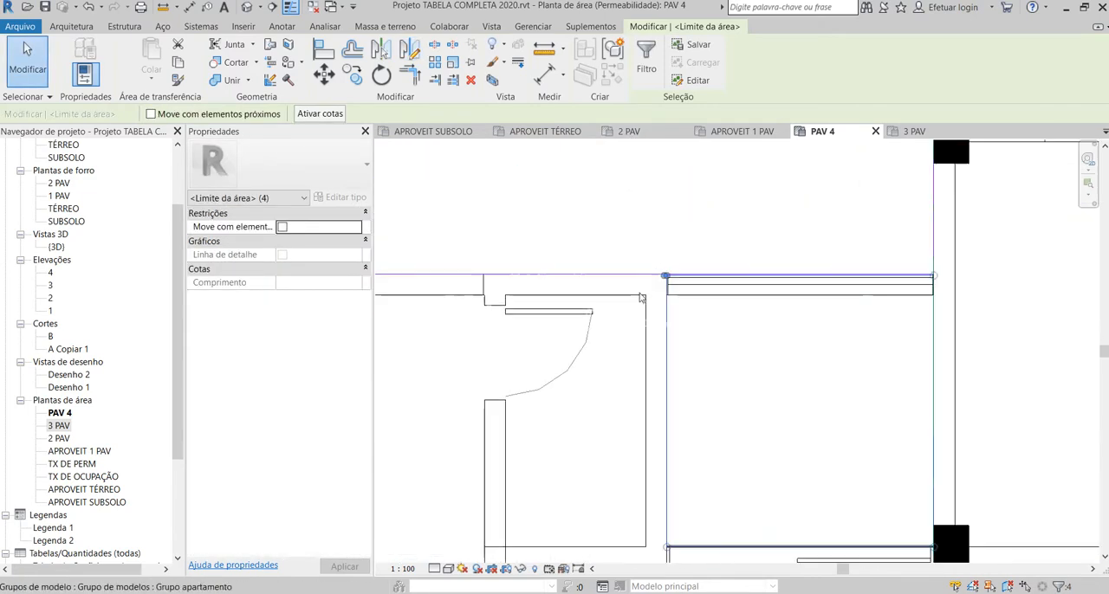
key("Escape")
scroll(638, 277, "up", 3)
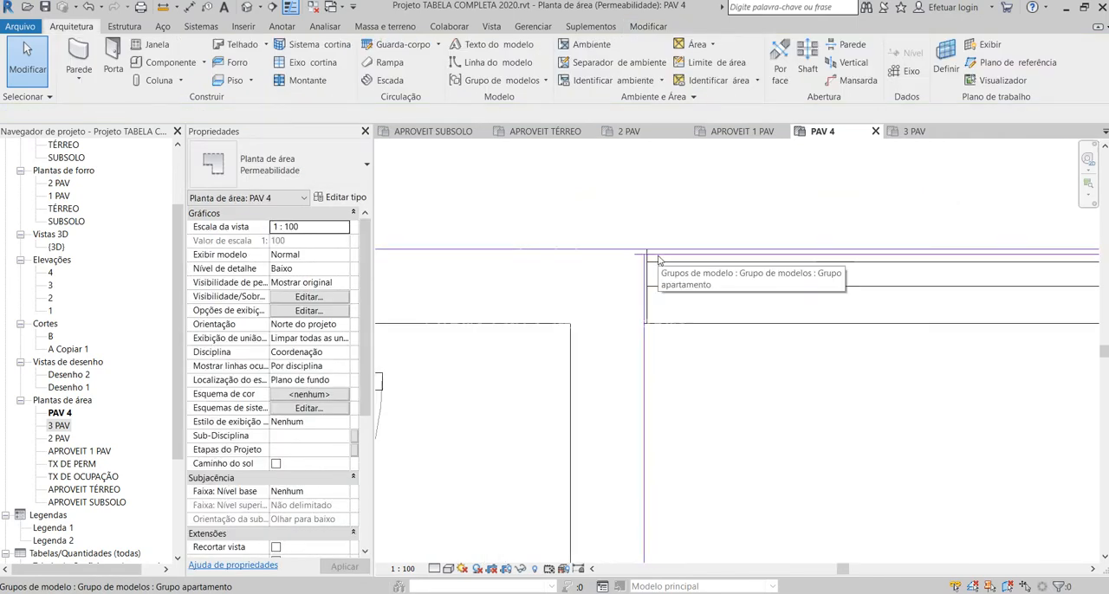
left_click(655, 257)
key("Escape")
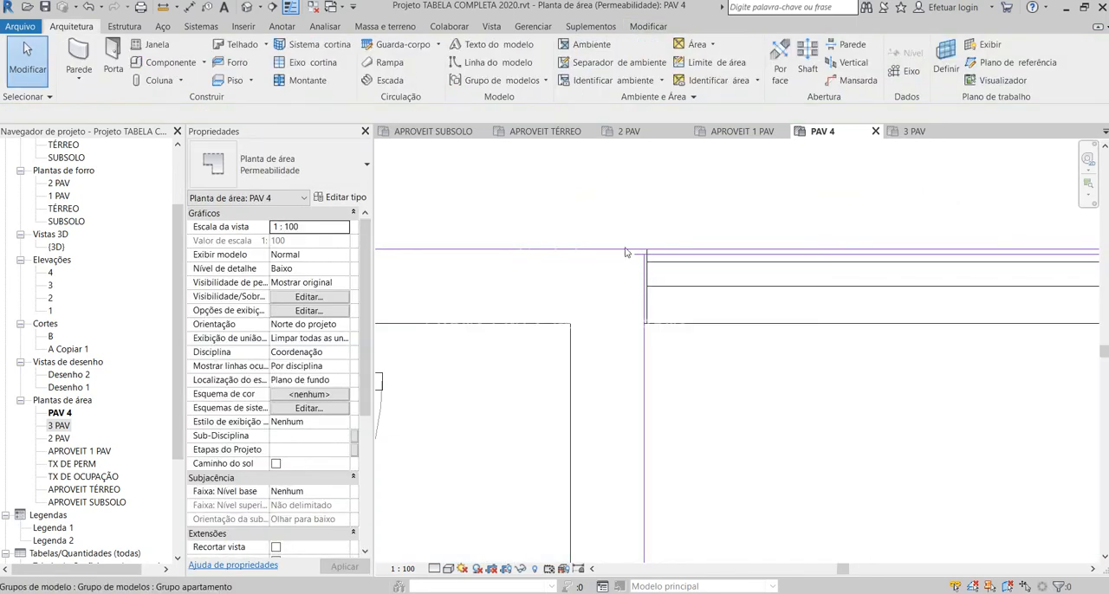
left_click(626, 251)
scroll(638, 258, "down", 2)
key("Escape")
scroll(664, 260, "up", 3)
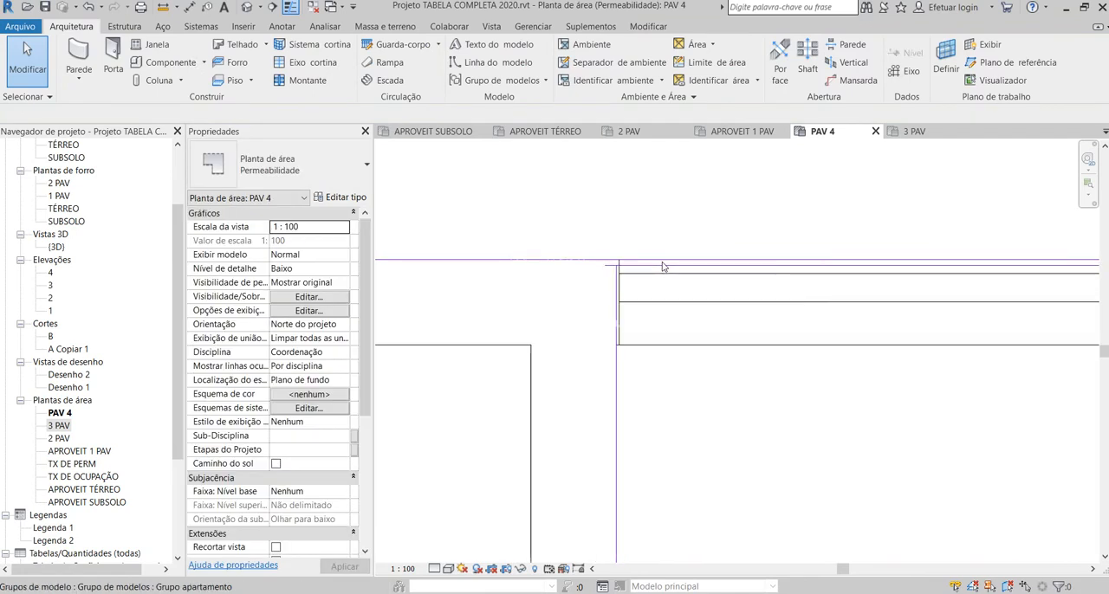
left_click(662, 268)
key("Escape")
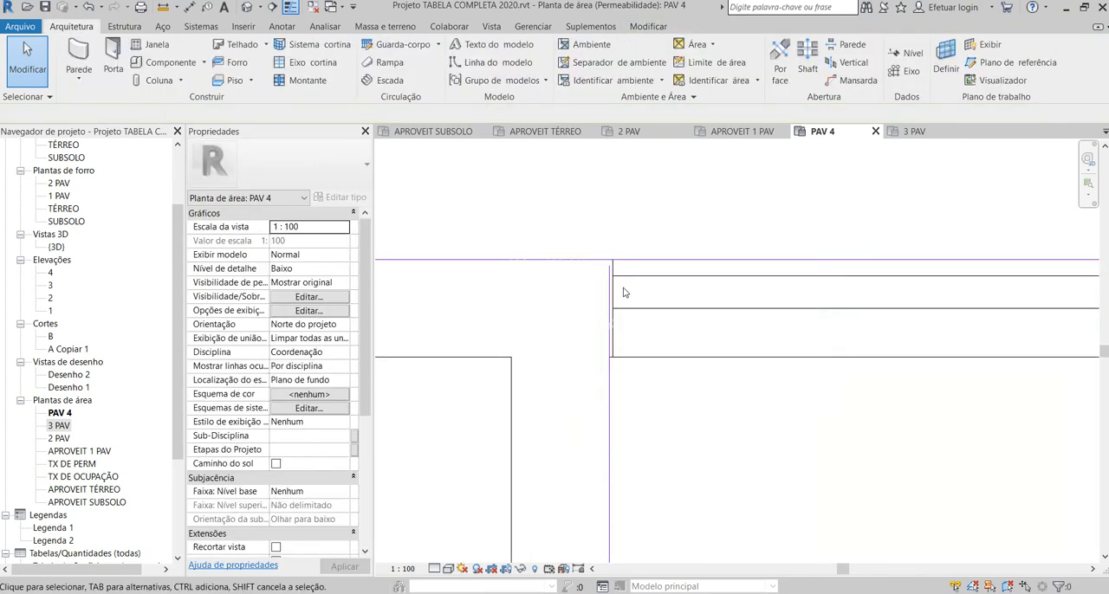
Step: Extend the mirrored balcony's bathroom-side boundary line to meet the outer boundary, about 1.95 m long
scroll(689, 277, "up", 2)
left_click(620, 258)
left_click_drag(619, 258, 620, 248)
scroll(552, 302, "down", 5)
scroll(595, 309, "down", 3)
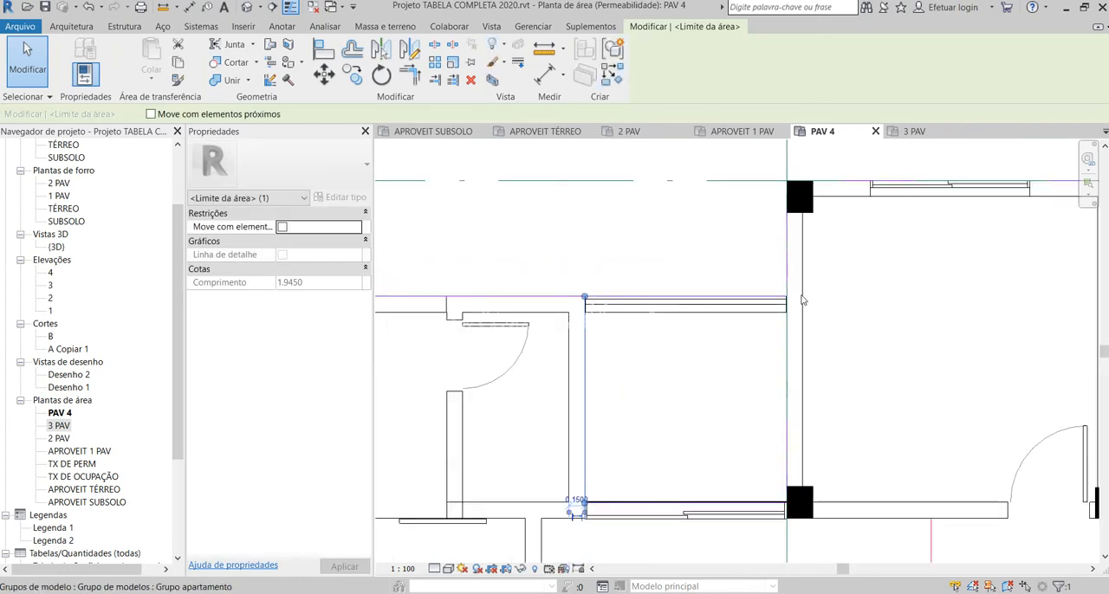
scroll(801, 300, "up", 9)
scroll(767, 295, "down", 4)
scroll(766, 295, "down", 4)
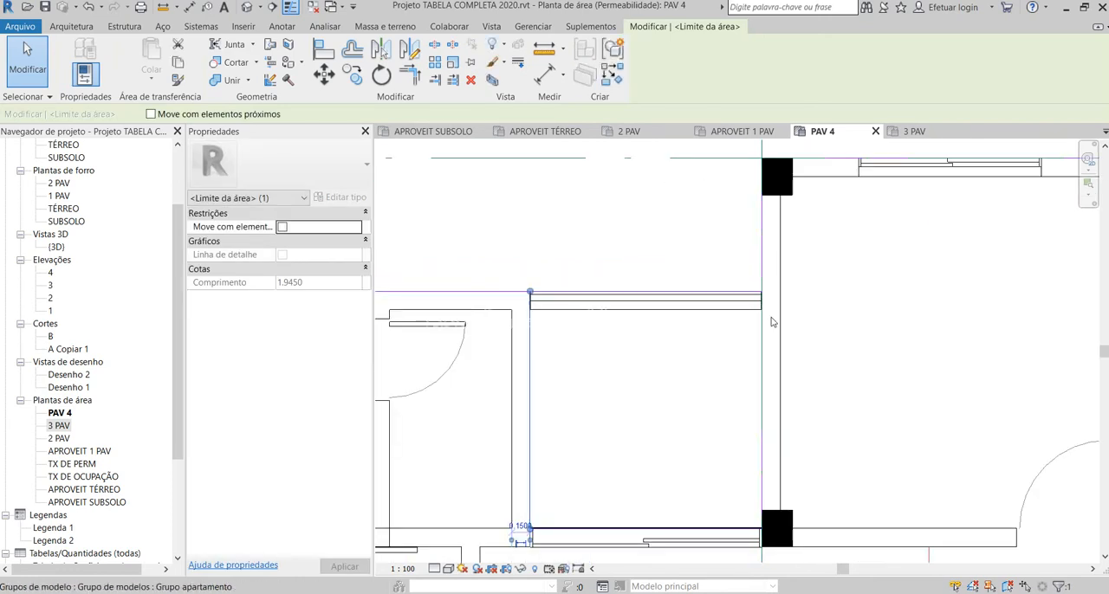
key("Escape")
scroll(668, 296, "down", 3)
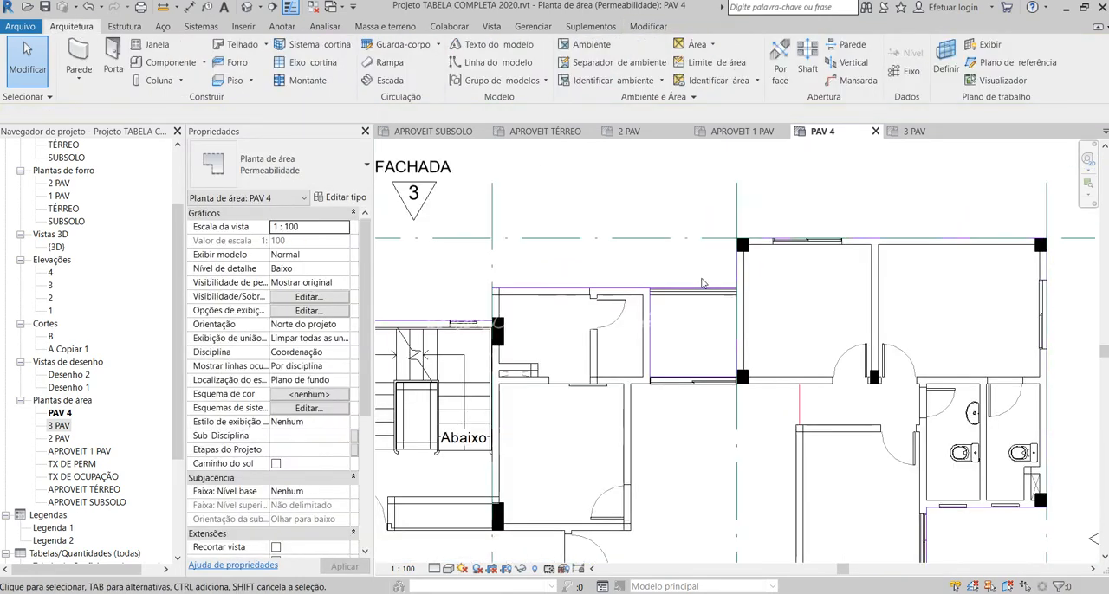
Step: Align the boundary line across the sliding door of the balcony beside facade 3 with the door's outer face
scroll(607, 338, "up", 9)
scroll(603, 345, "up", 1)
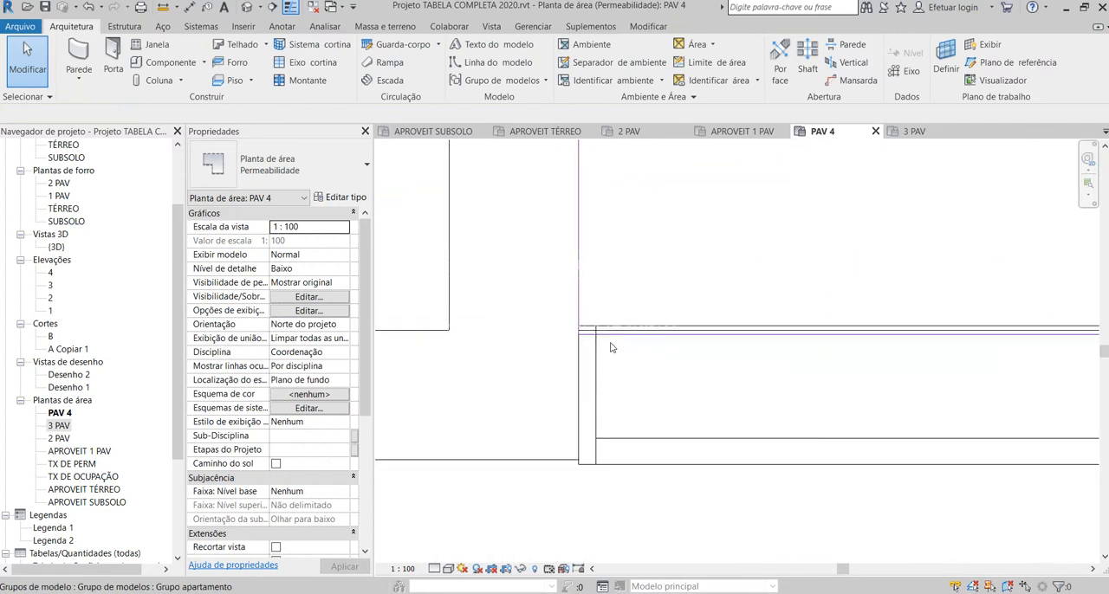
key("l")
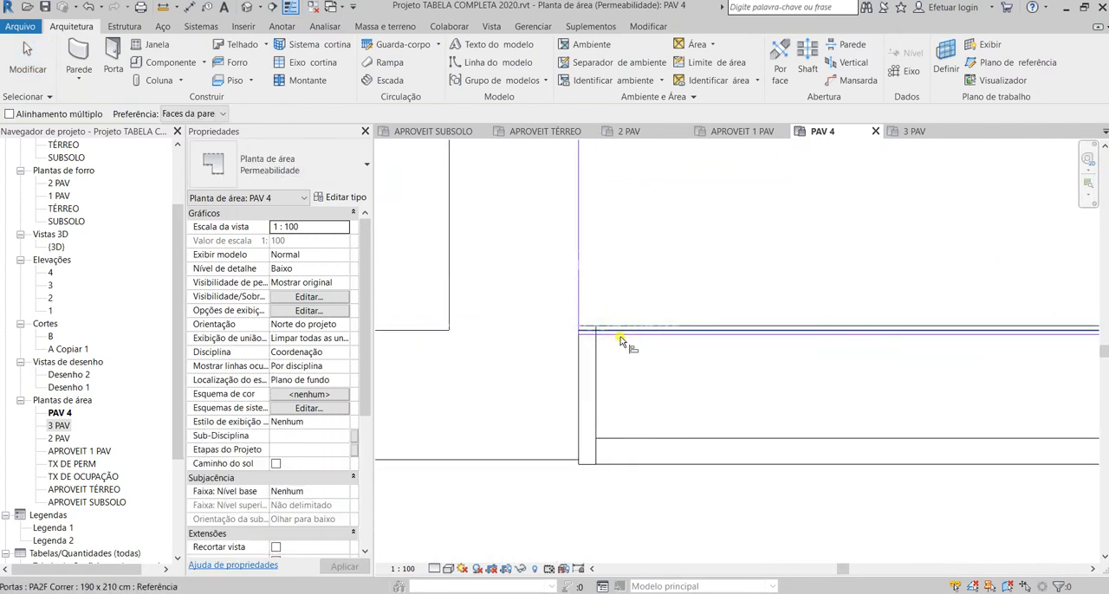
left_click(623, 338)
key("Escape")
key("Escape")
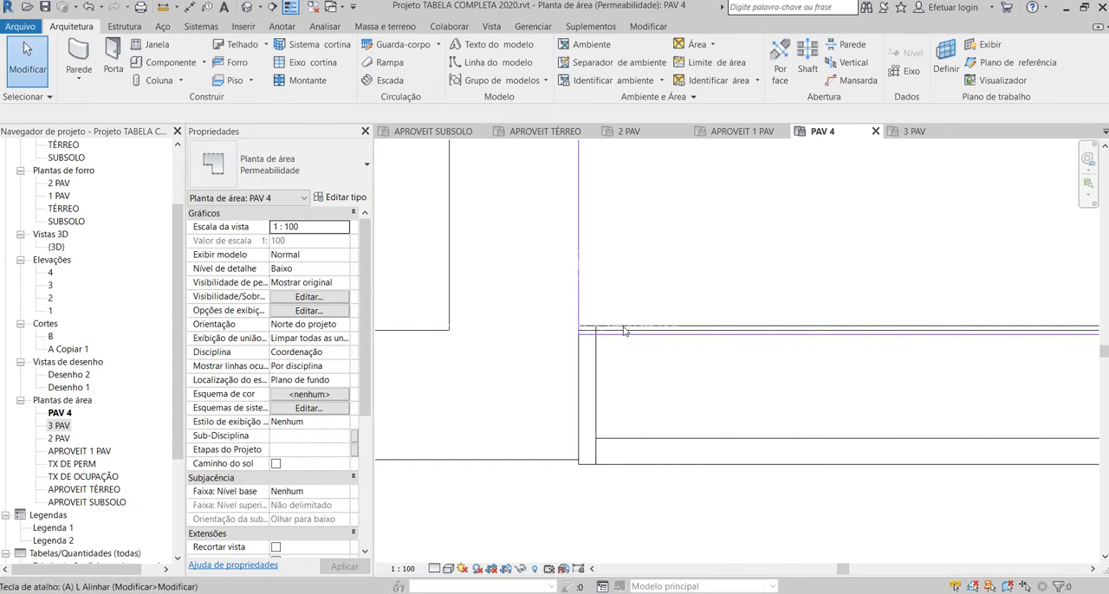
key("l")
left_click(634, 344)
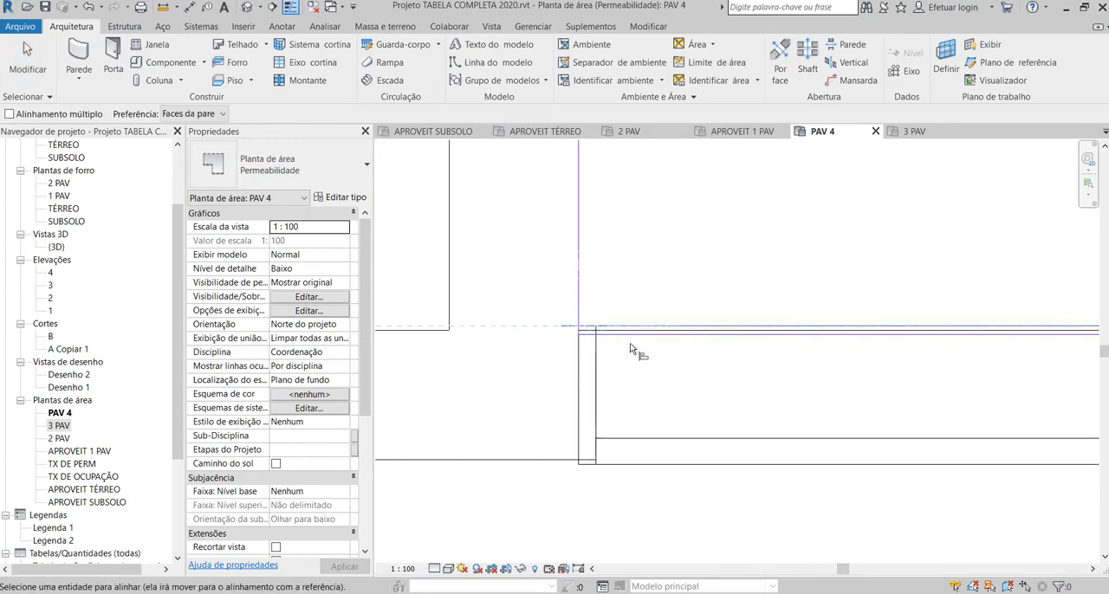
left_click(640, 342)
scroll(630, 358, "down", 4)
key("Escape")
key("Escape")
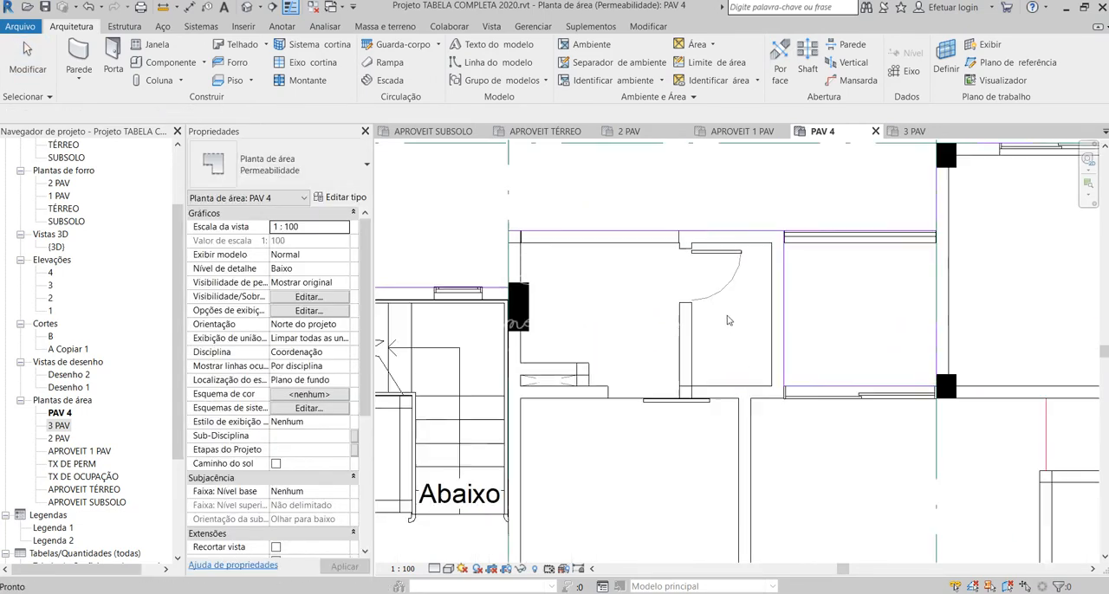
Step: Mirror a copy of the three boundary lines of the balcony beside facade 3 across the centre of the stairwell
scroll(762, 305, "down", 3)
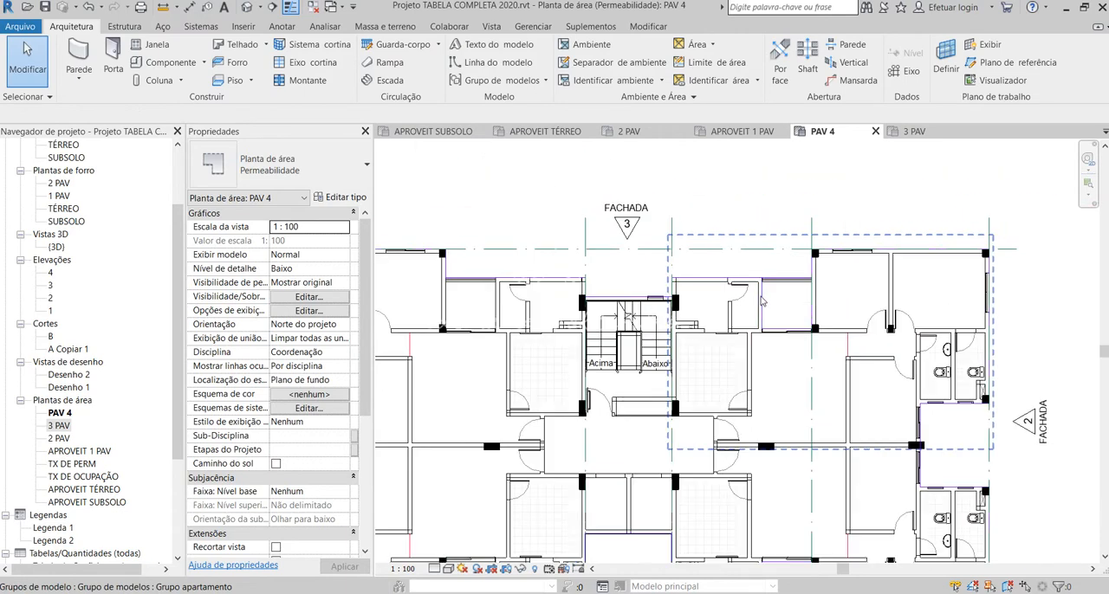
scroll(762, 301, "up", 3)
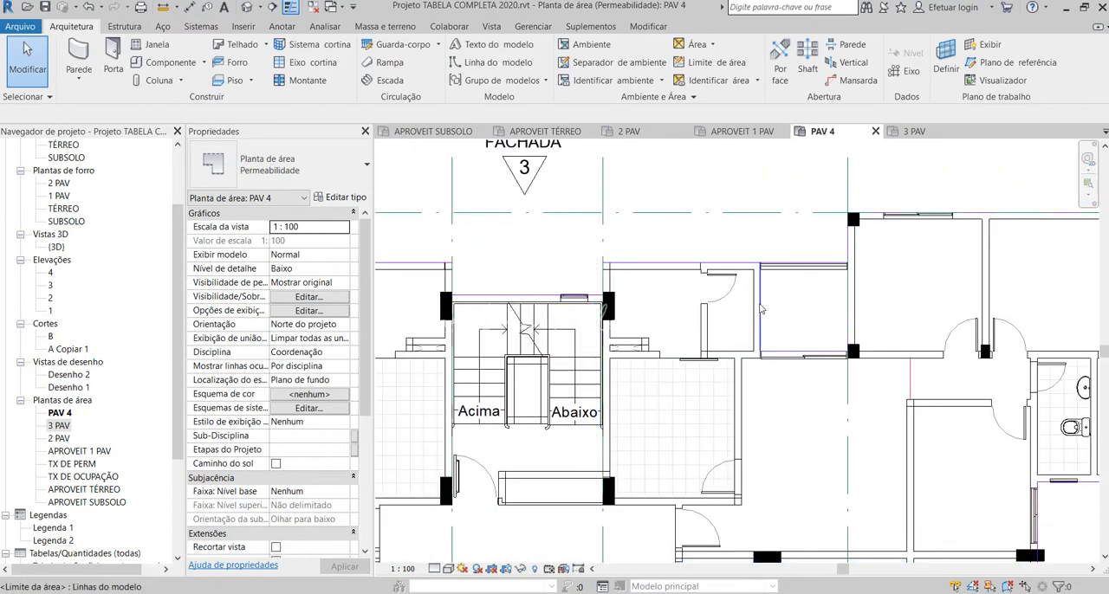
left_click(761, 309)
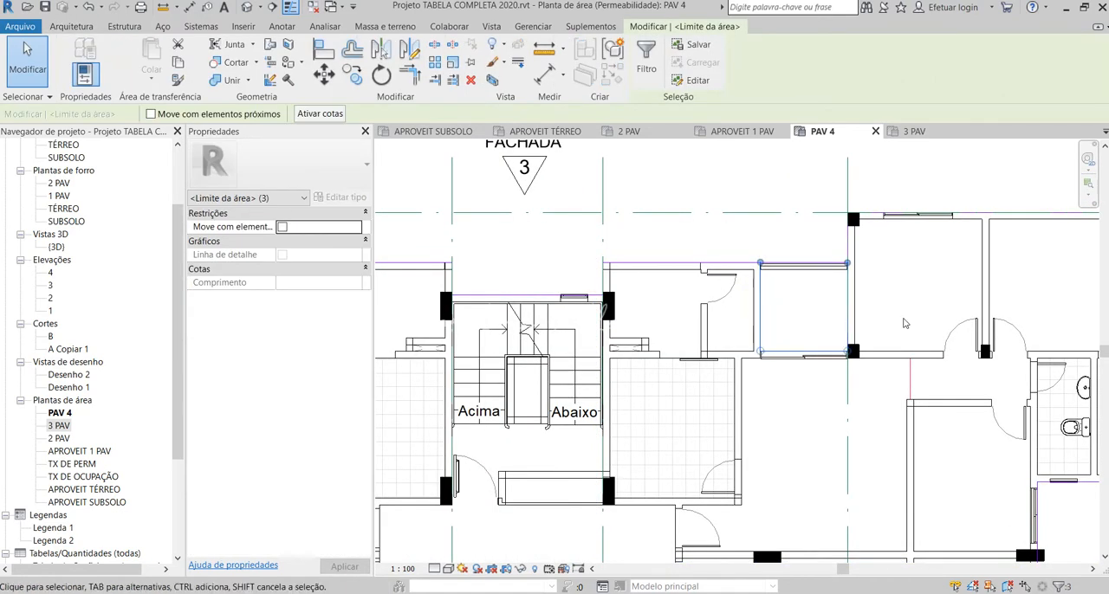
scroll(904, 323, "down", 2)
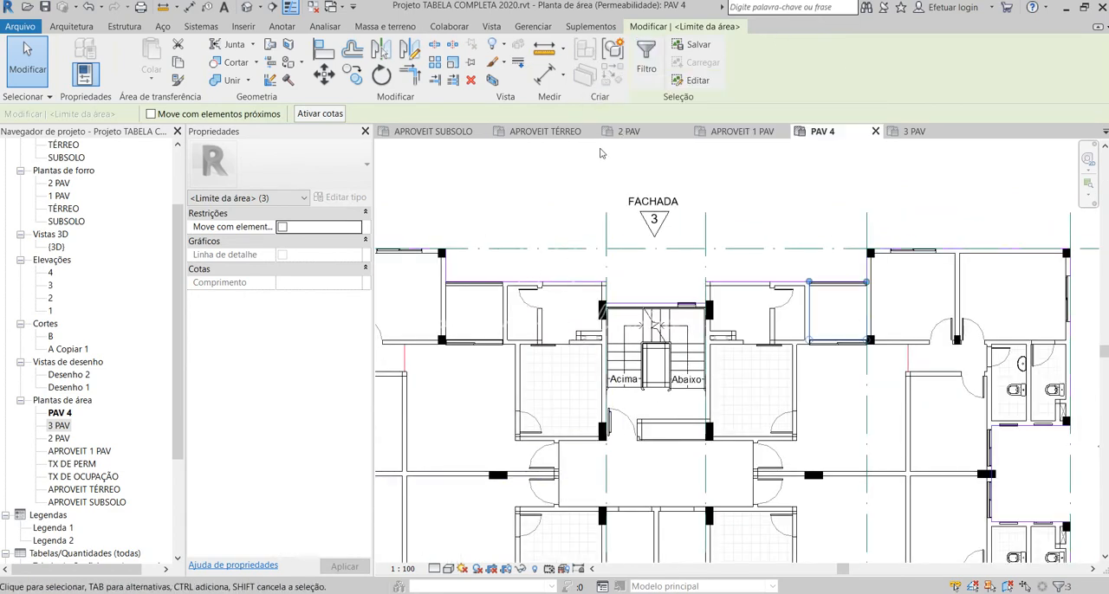
left_click(409, 49)
scroll(712, 248, "up", 2)
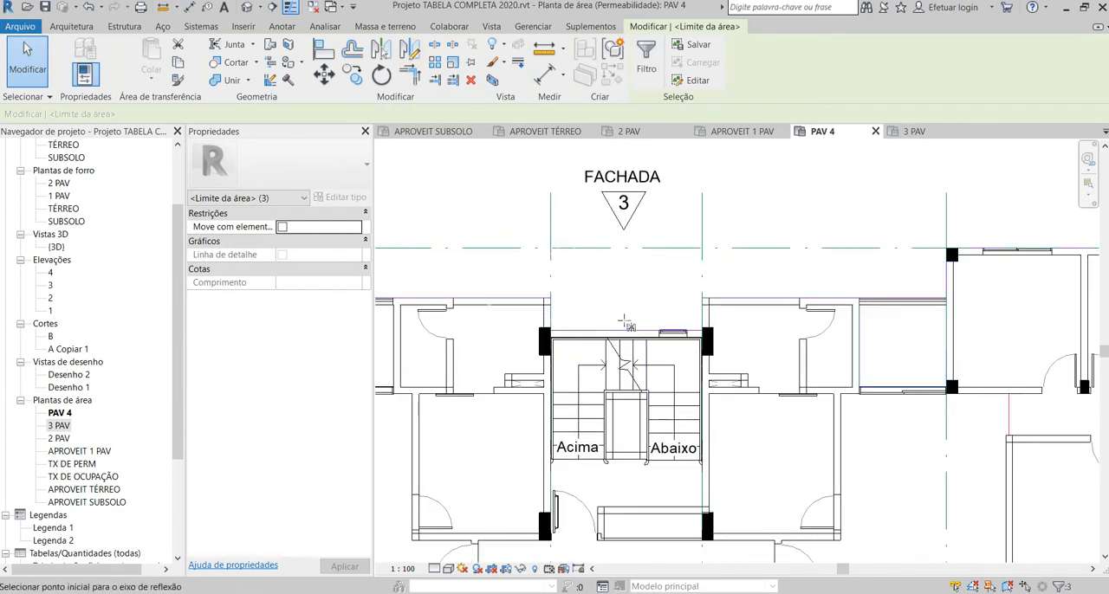
left_click(624, 329)
left_click(634, 285)
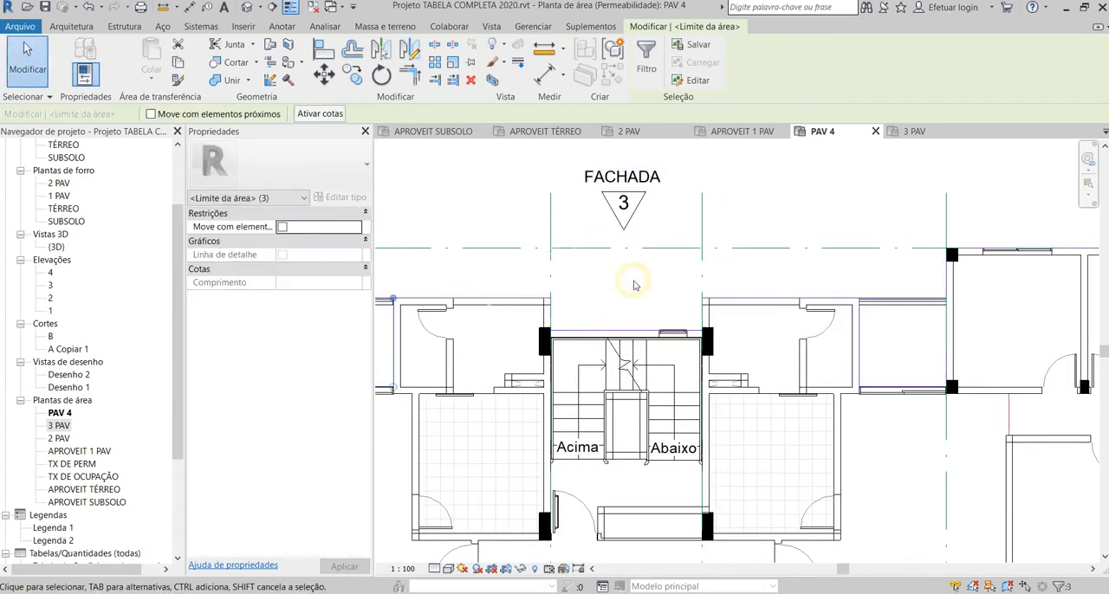
Step: Mirror a copy of the three balcony boundary lines across the centre of the wall dividing the apartments beside facade 4
scroll(739, 304, "down", 2)
scroll(464, 308, "up", 3)
scroll(618, 220, "down", 3)
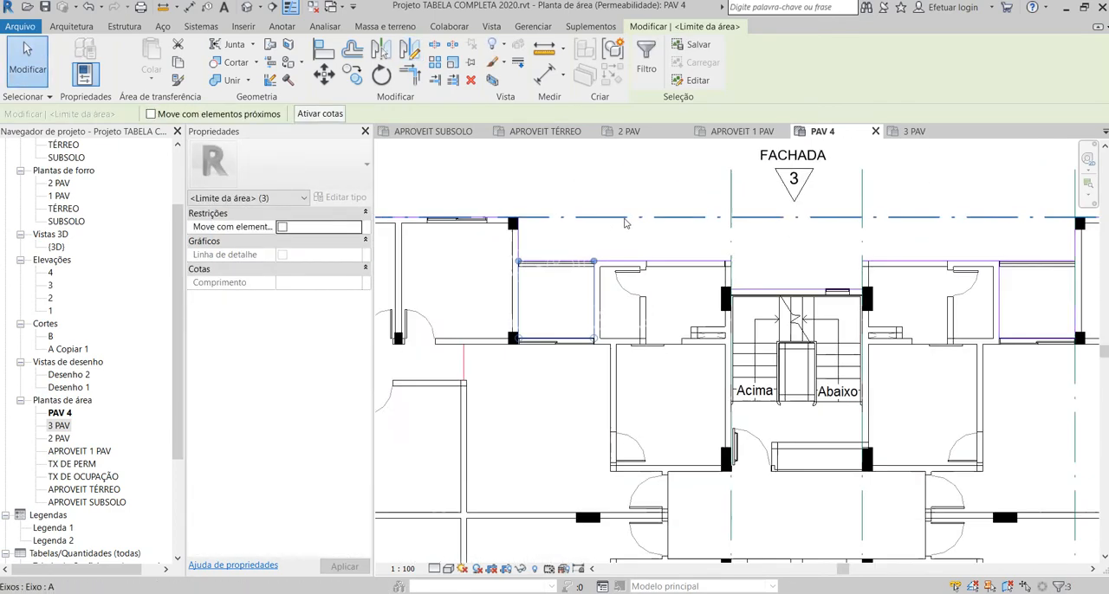
left_click(409, 48)
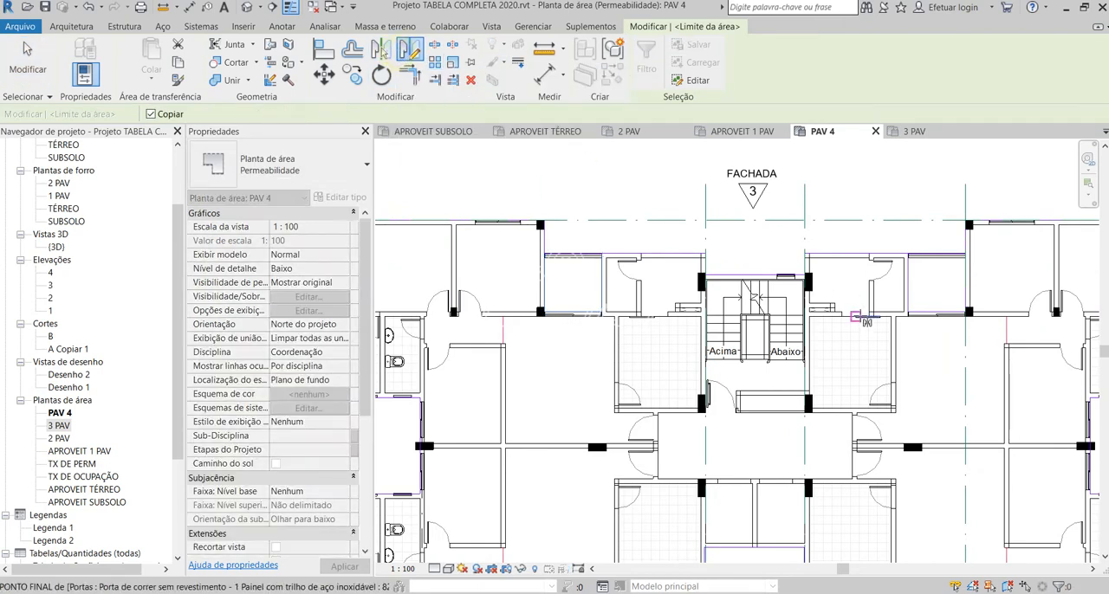
scroll(733, 286, "down", 3)
scroll(641, 358, "up", 4)
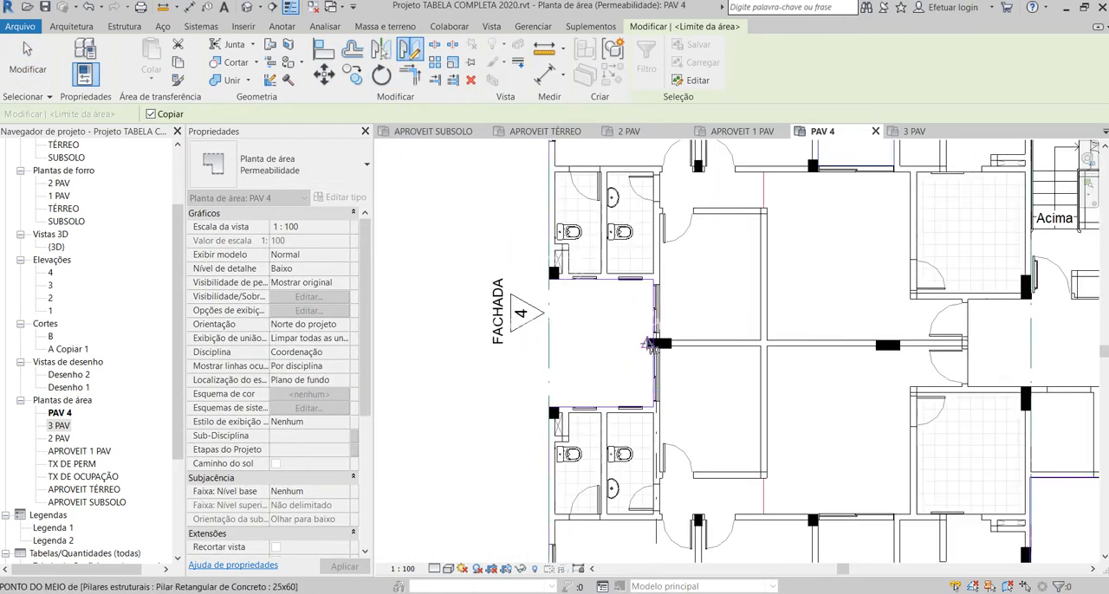
left_click(650, 344)
left_click(526, 343)
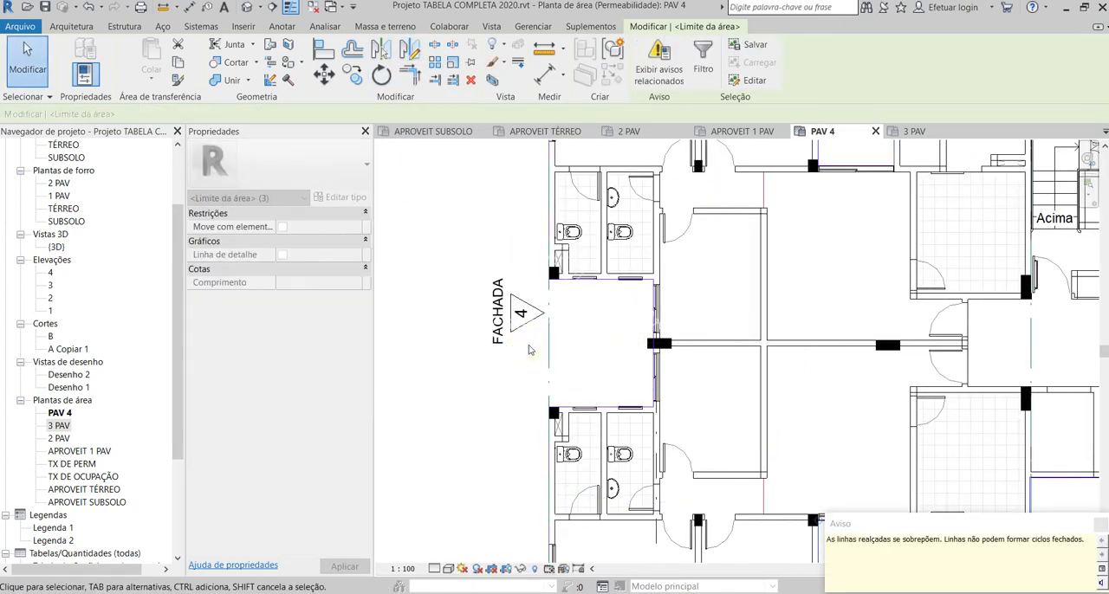
scroll(526, 343, "down", 2)
left_click(1101, 525)
scroll(700, 516, "up", 5)
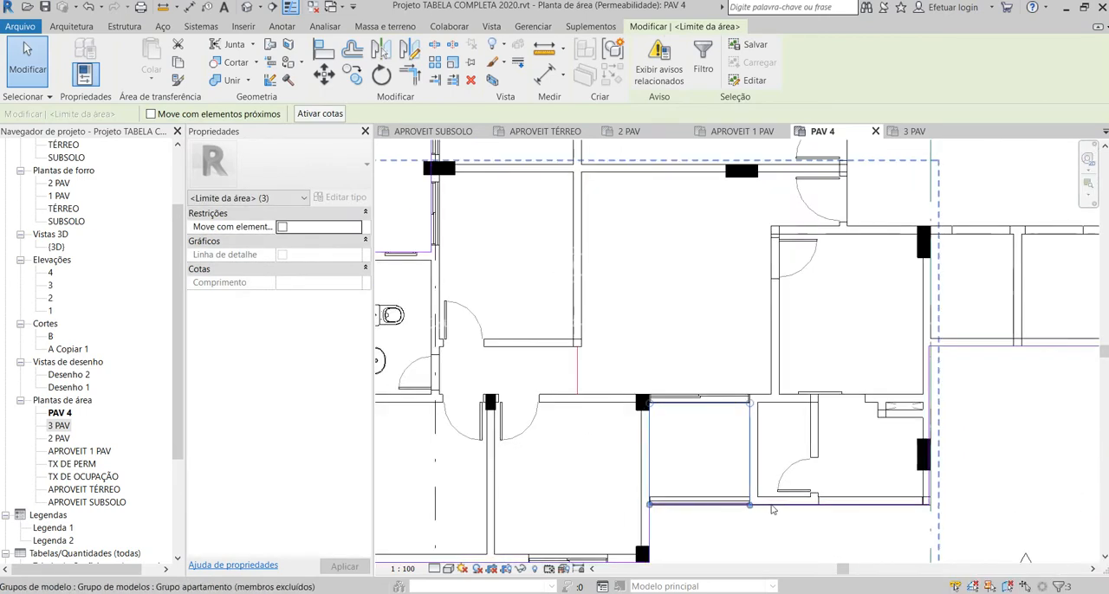
left_click(512, 507)
Step: Align the newly mirrored balcony's boundary line with the outer face of its sliding door
scroll(520, 498, "down", 3)
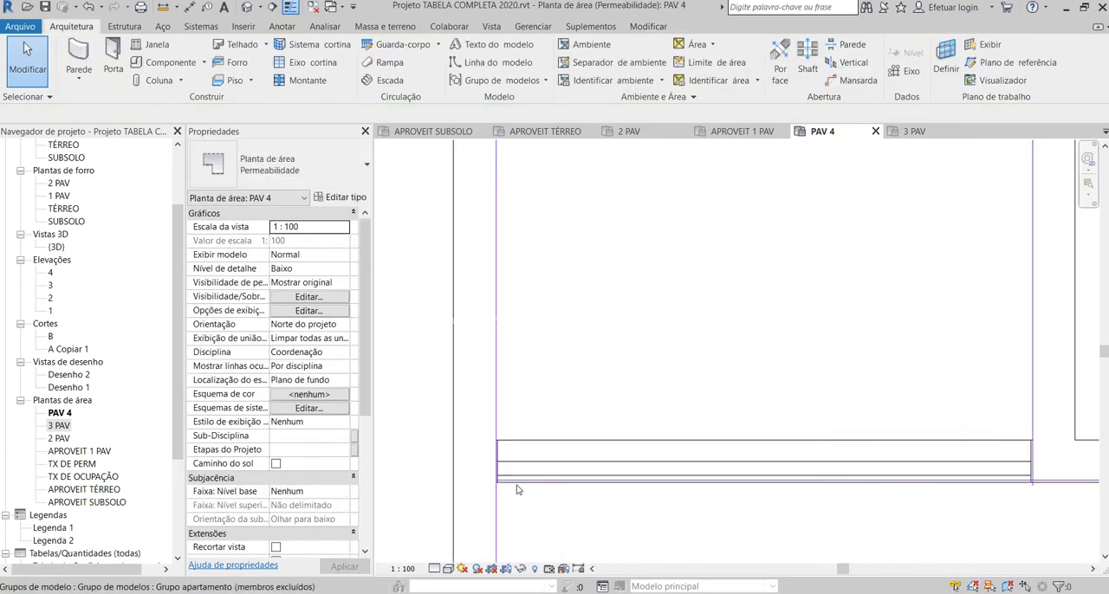
scroll(515, 290, "up", 4)
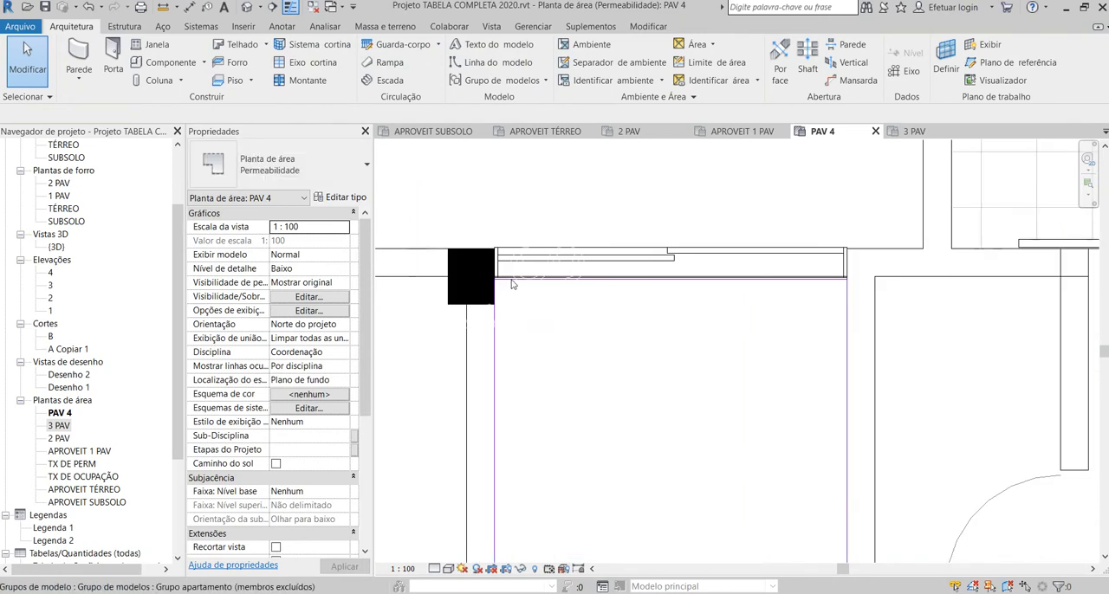
key("l")
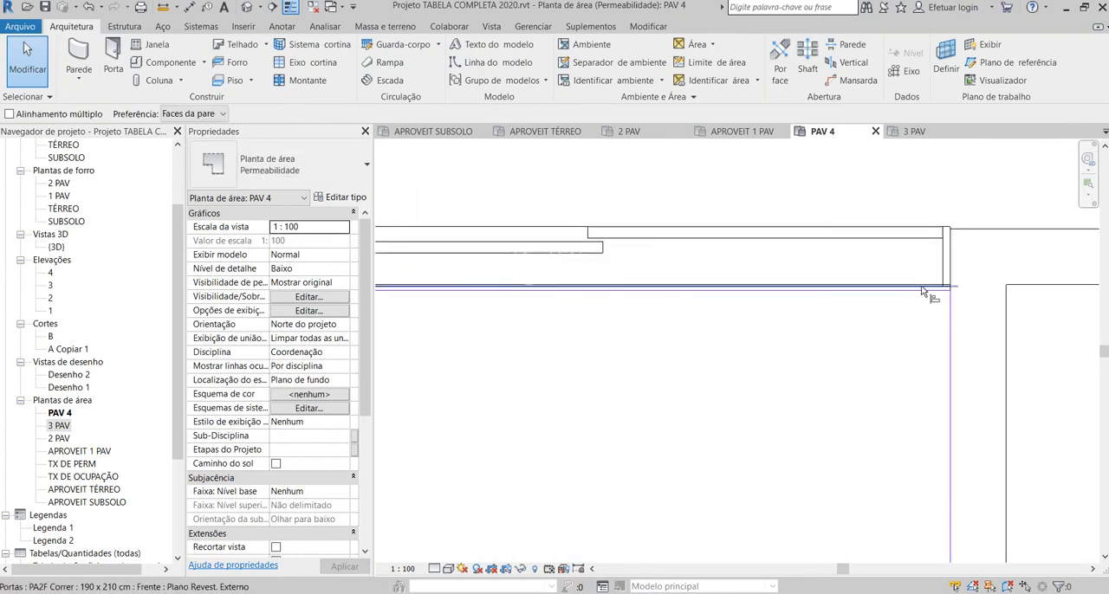
scroll(928, 293, "up", 2)
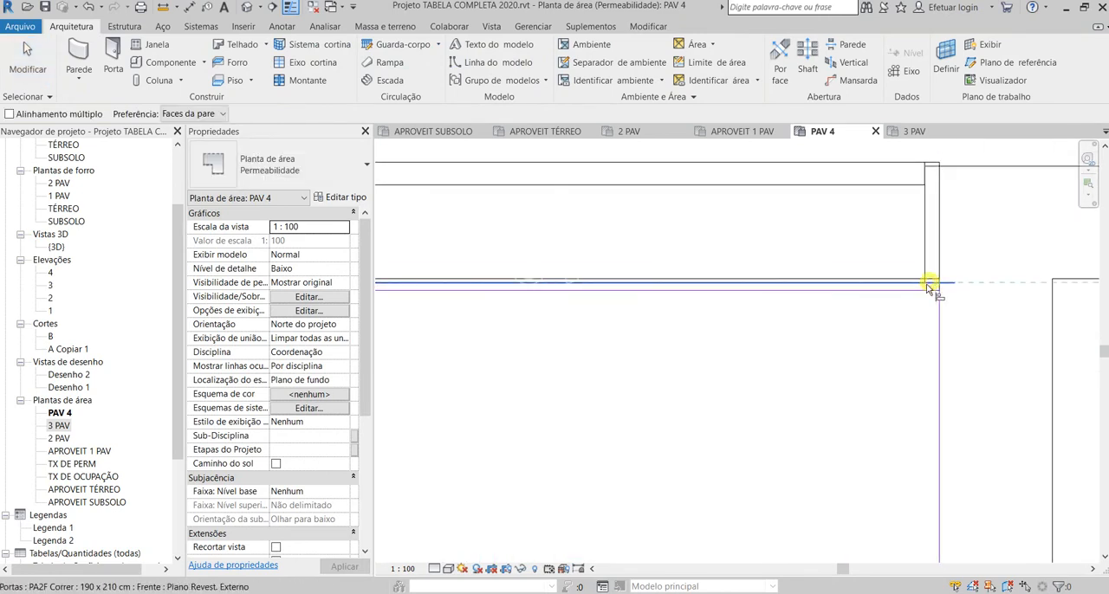
left_click(929, 289)
scroll(965, 260, "down", 3)
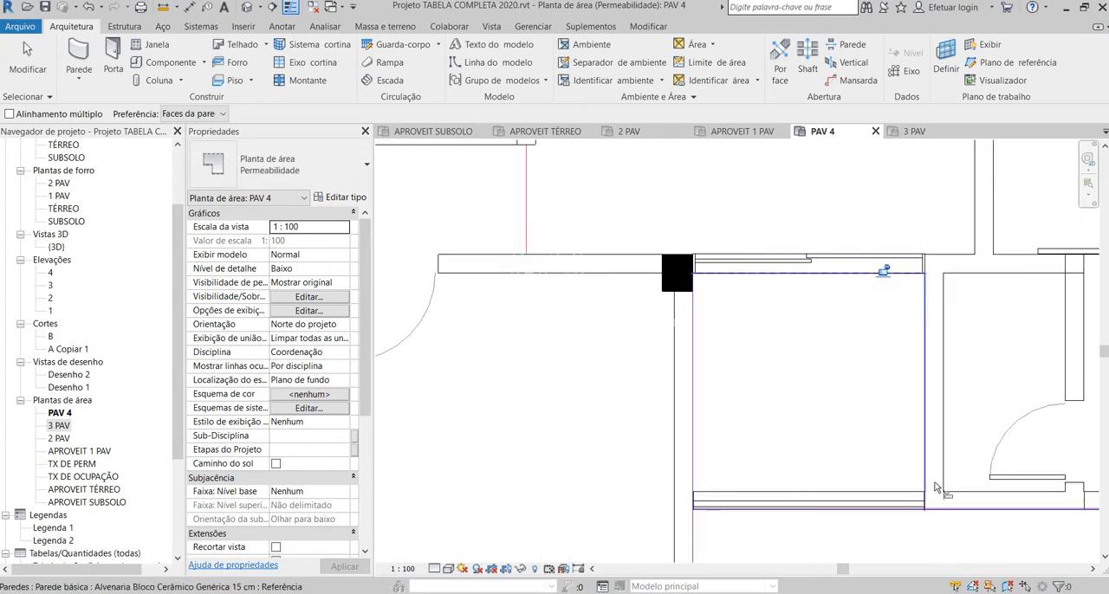
key("Escape")
key("Escape")
Step: Align the outer boundary line along the mirrored balcony and bathroom side with the building's outer edge
scroll(934, 488, "up", 5)
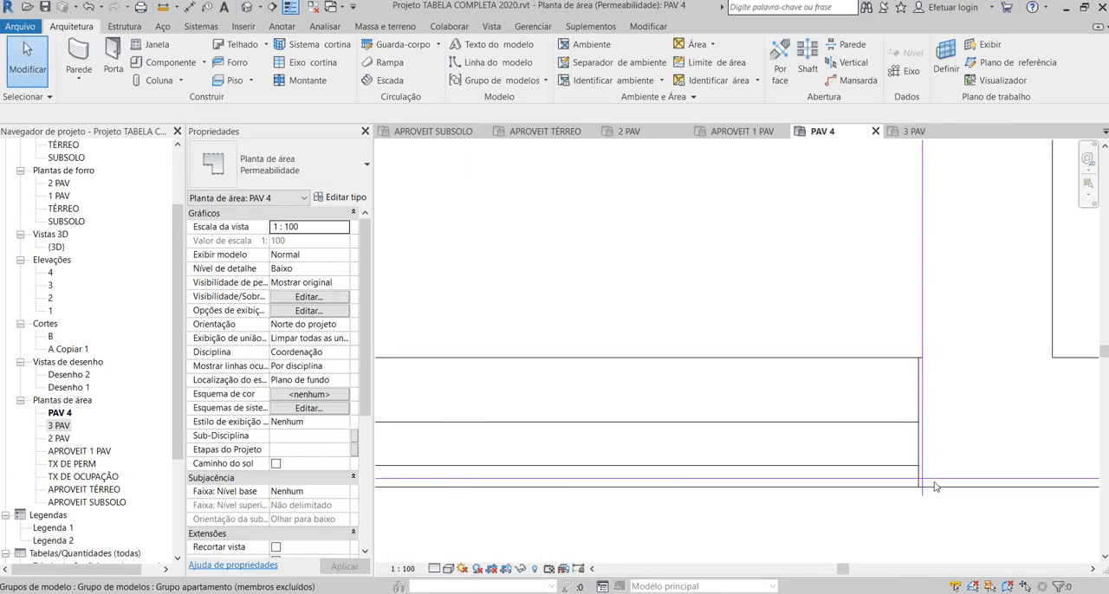
key("a")
key("l")
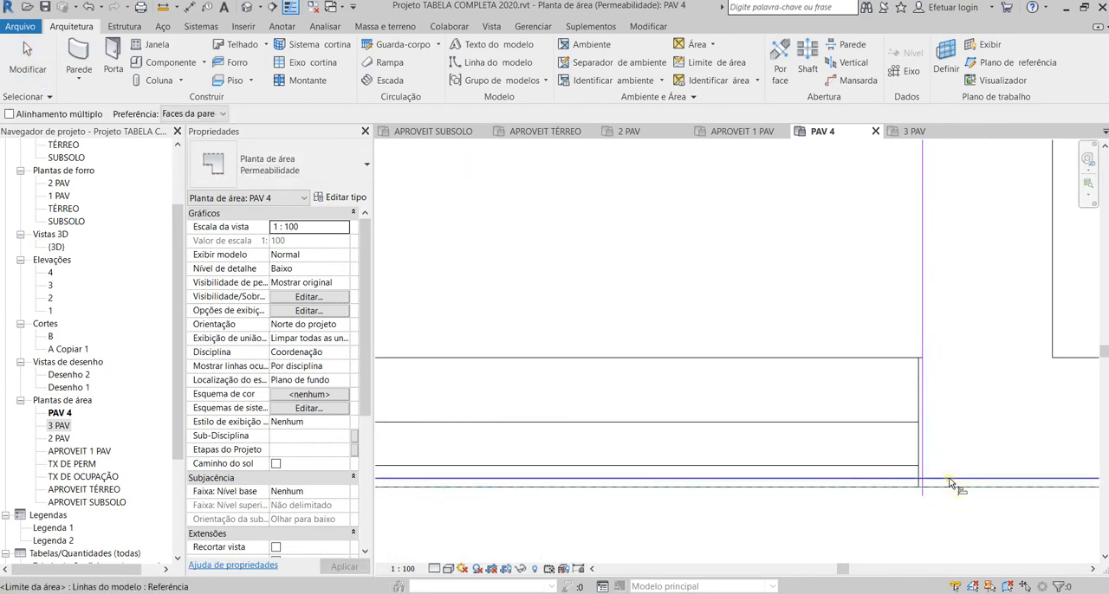
left_click(950, 482)
scroll(942, 486, "down", 3)
scroll(672, 494, "down", 2)
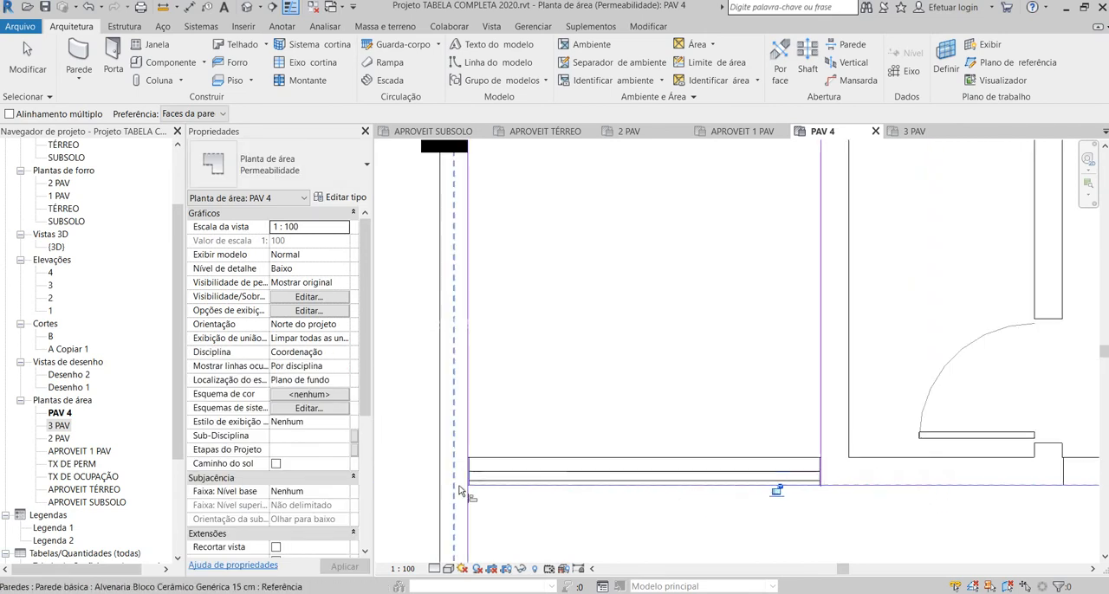
scroll(468, 486, "up", 7)
middle_click_drag(480, 496, 468, 472)
scroll(449, 452, "down", 6)
key("Escape")
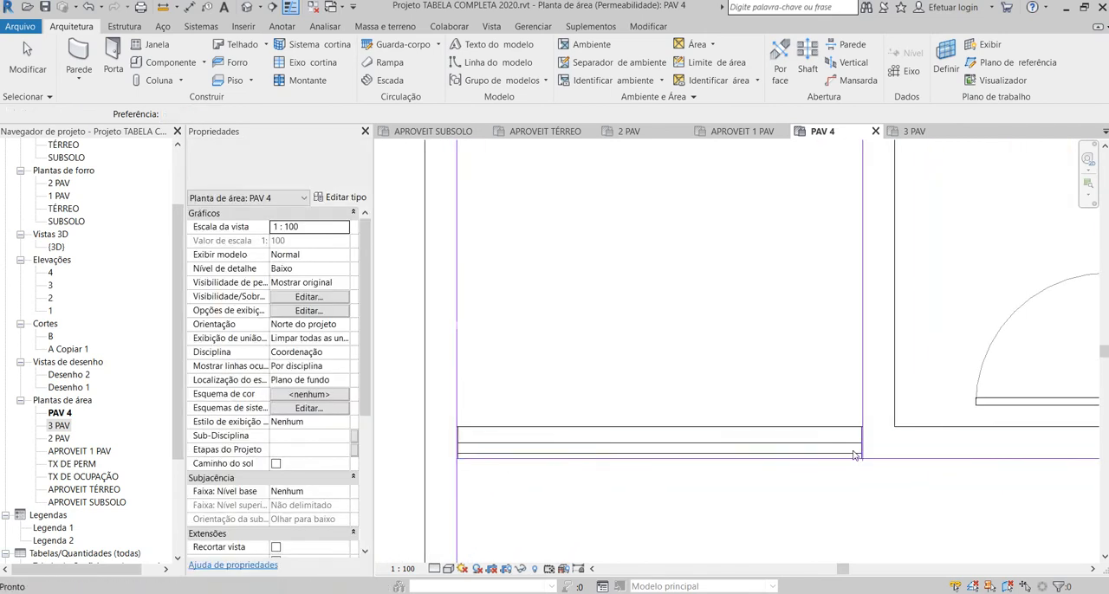
Step: Adjust the overrunning end of the mirrored balcony's bathroom-side boundary line at the outer boundary line
scroll(855, 455, "up", 4)
key("Escape")
scroll(837, 454, "up", 2)
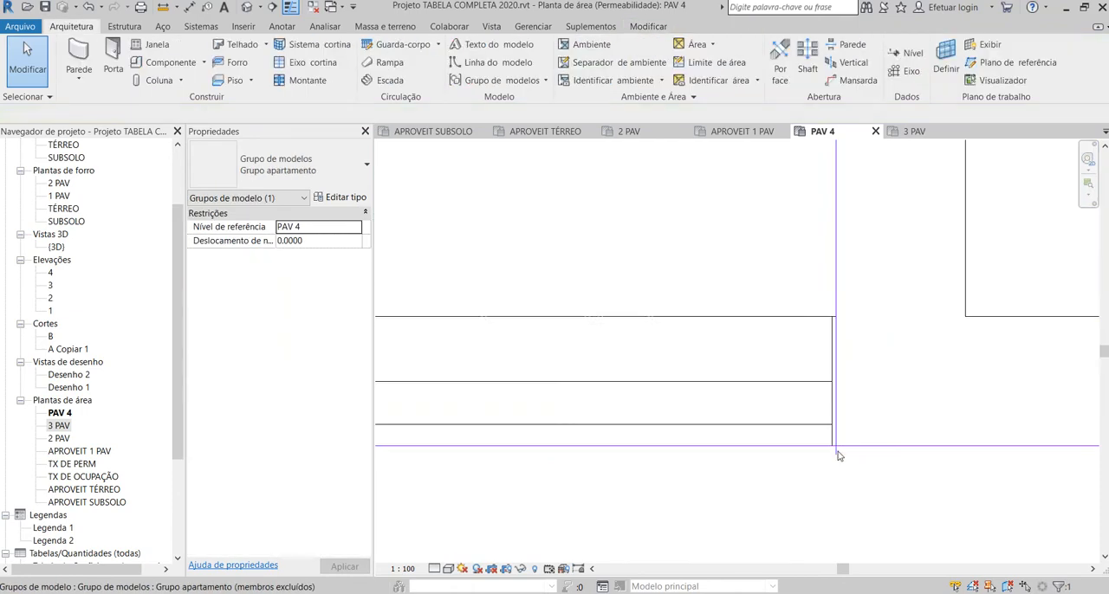
left_click(834, 450)
key("Escape")
left_click(847, 459)
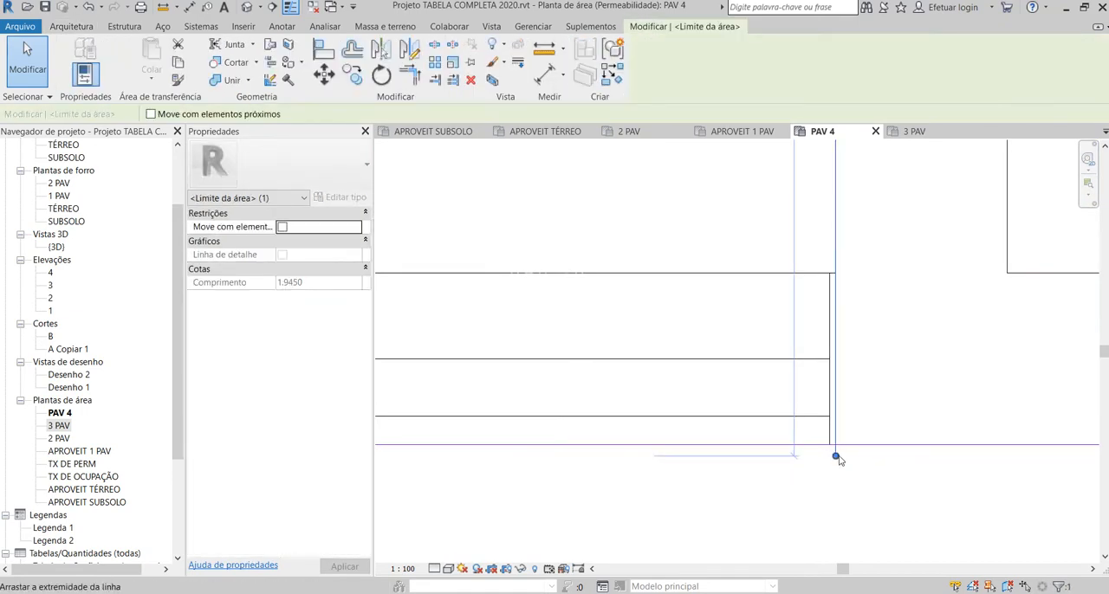
scroll(836, 476, "down", 1)
left_click(834, 475)
Step: Start an area boundary line at the stairwell's outer corner on the Acima side and run it along the wall to the hall column's corner
scroll(834, 475, "down", 6)
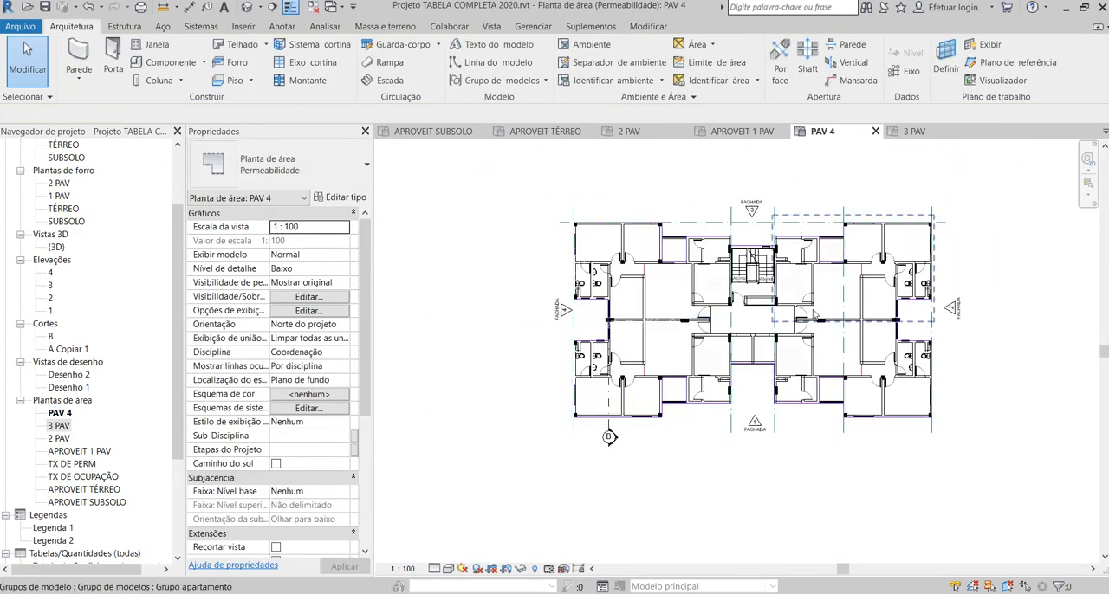
scroll(937, 257, "up", 2)
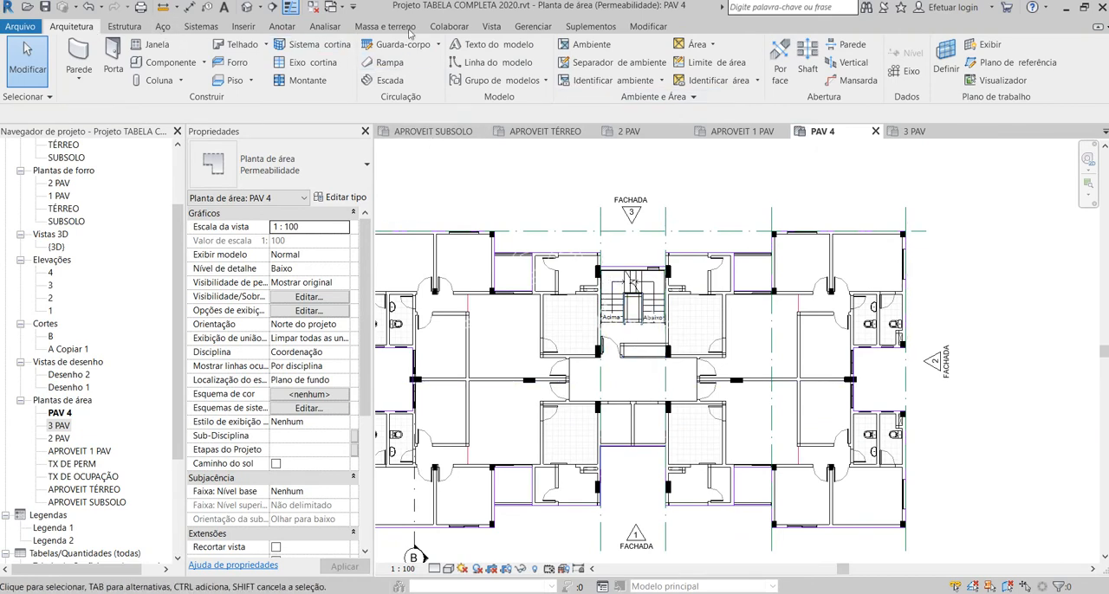
left_click(712, 62)
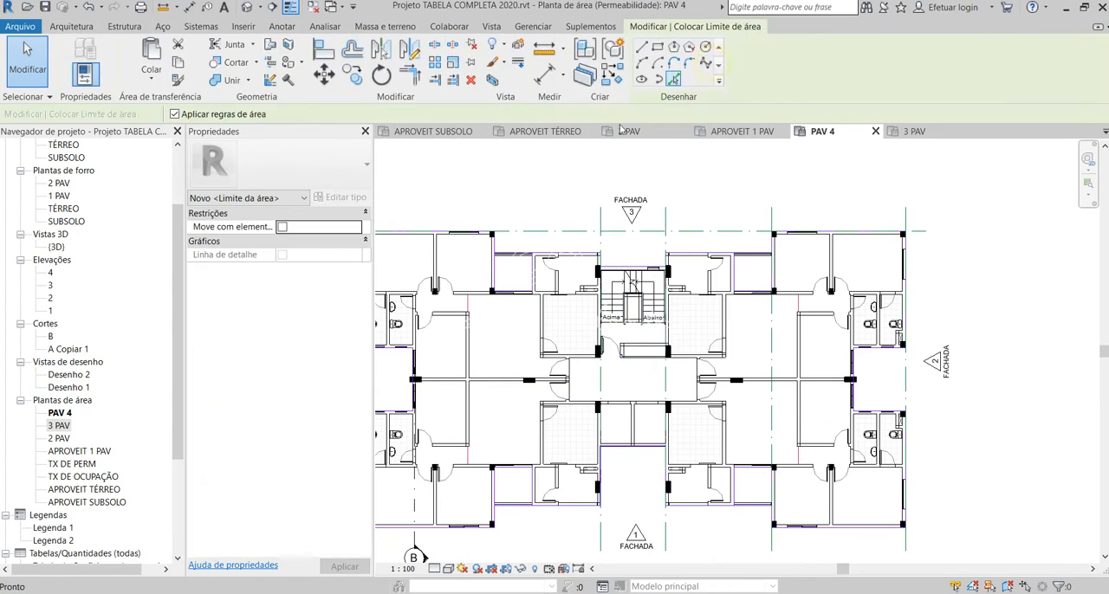
left_click(642, 47)
scroll(667, 234, "up", 6)
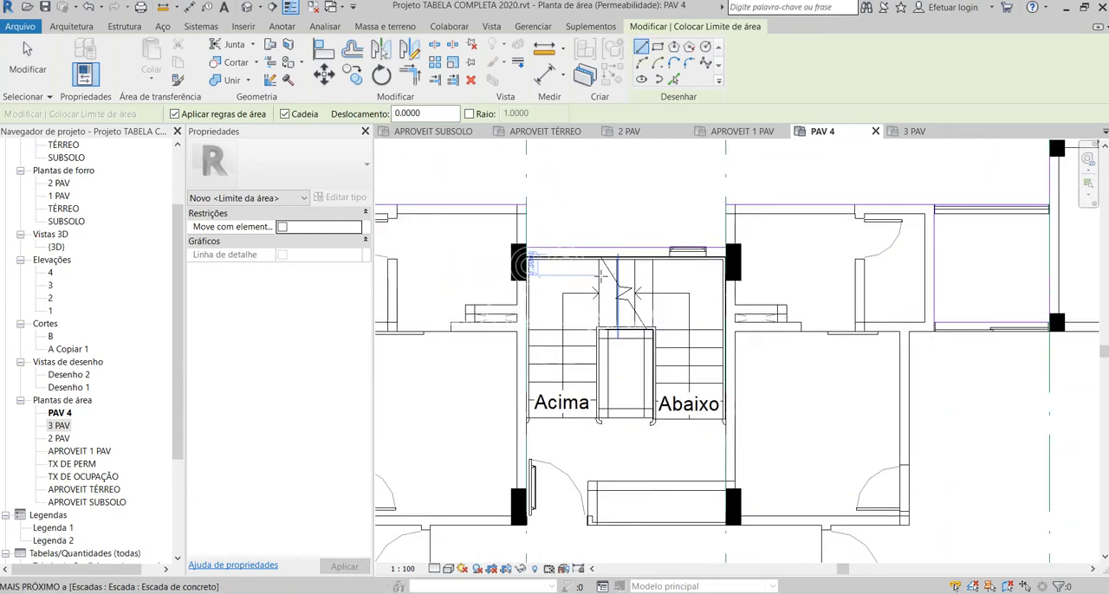
scroll(441, 205, "up", 4)
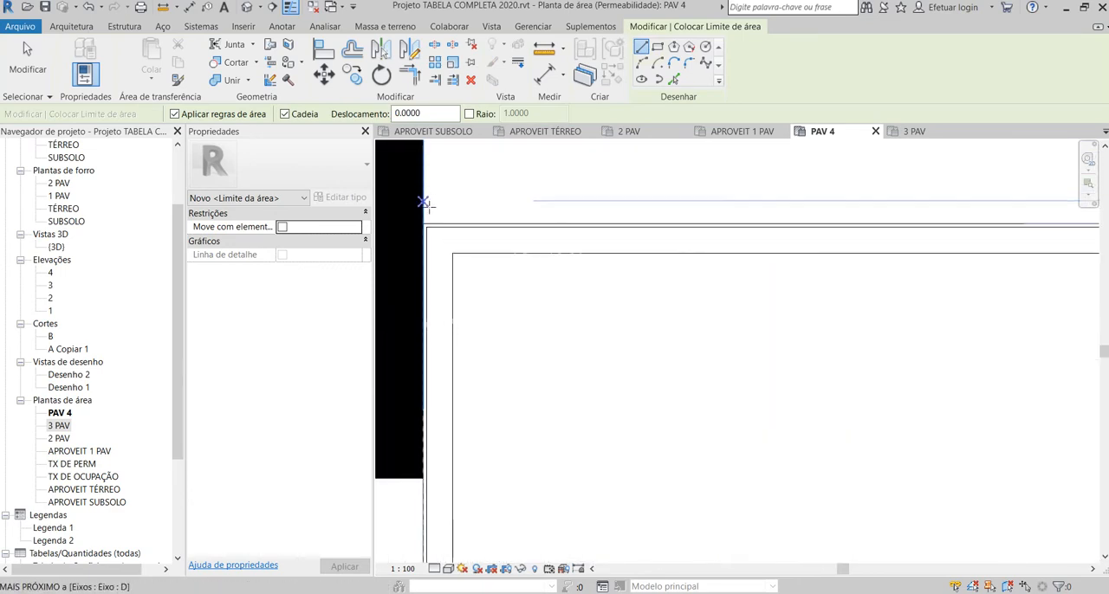
left_click(422, 223)
scroll(433, 234, "down", 6)
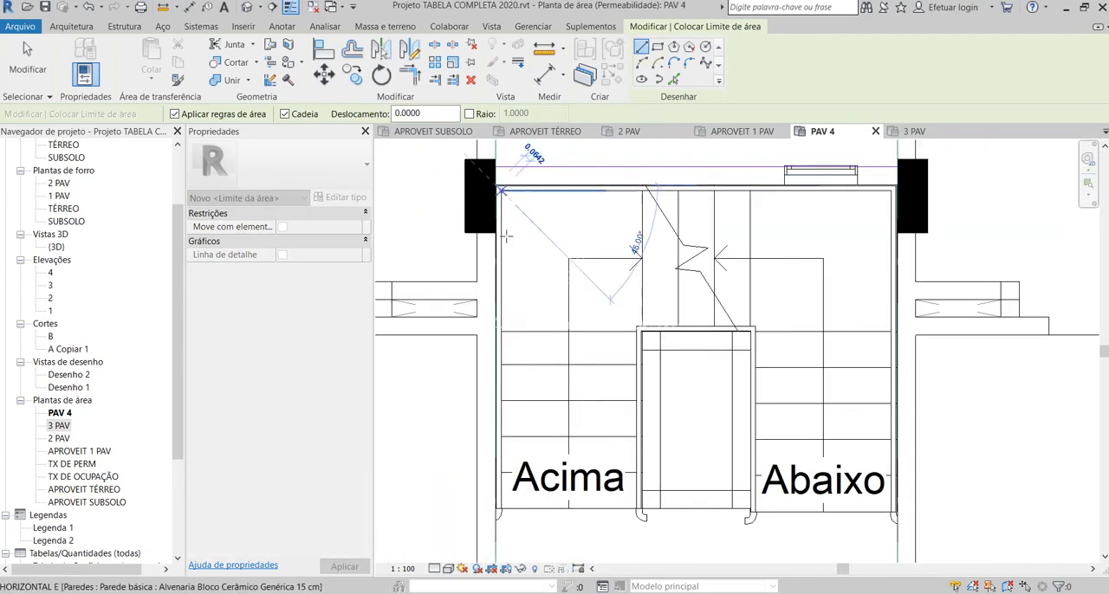
scroll(445, 465, "up", 5)
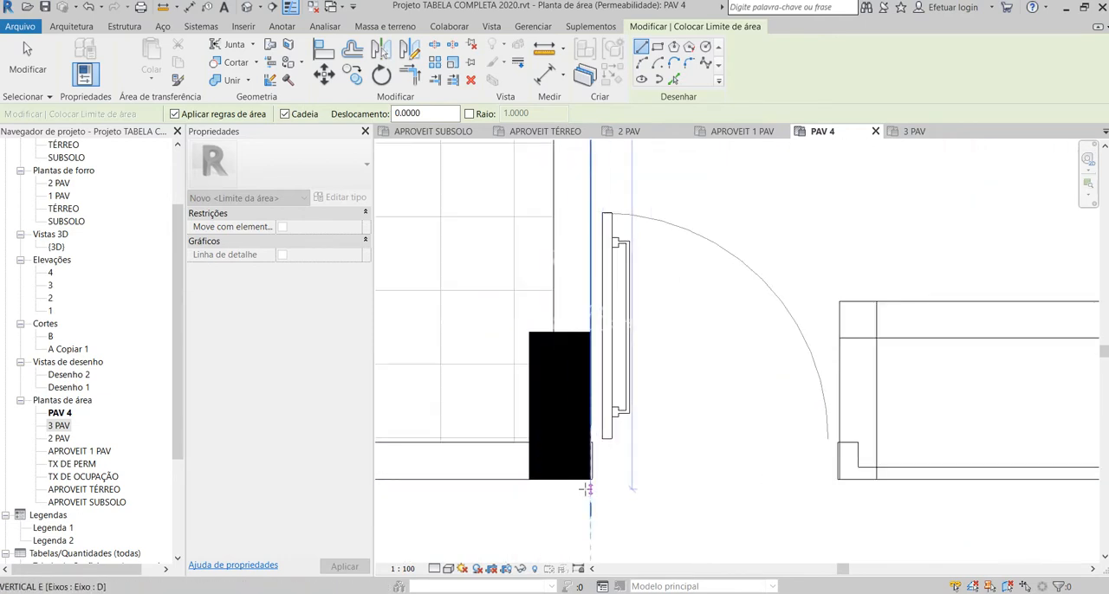
left_click(589, 479)
Step: Continue the boundary along the hall wall toward facade 4, then about 2.19 m along the wall with the two apartment doors
scroll(589, 479, "down", 5)
scroll(635, 344, "up", 5)
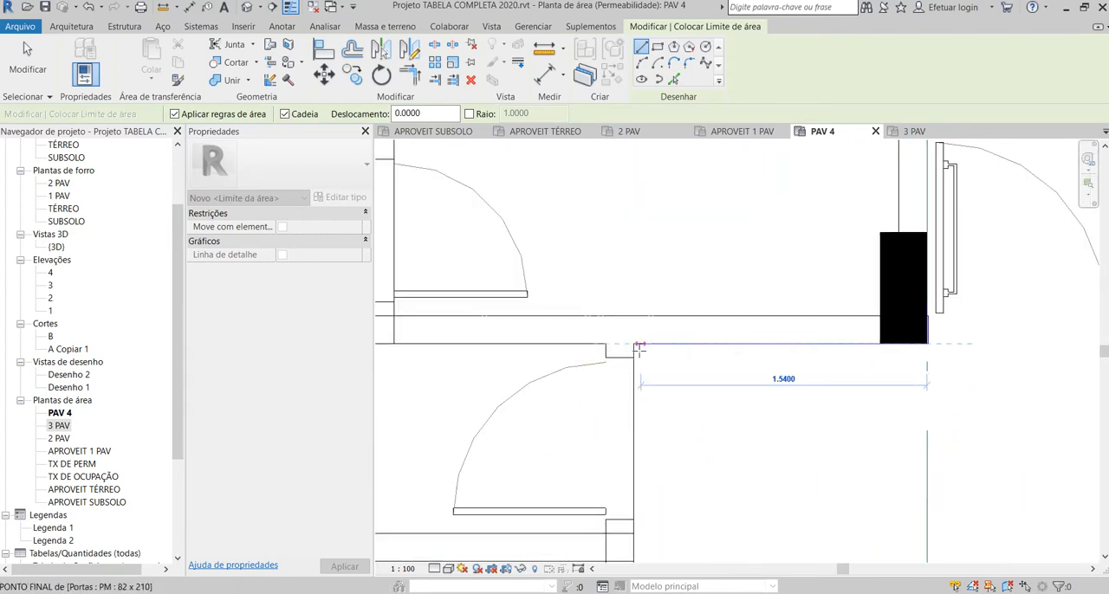
left_click(635, 344)
scroll(635, 344, "down", 5)
scroll(619, 485, "up", 5)
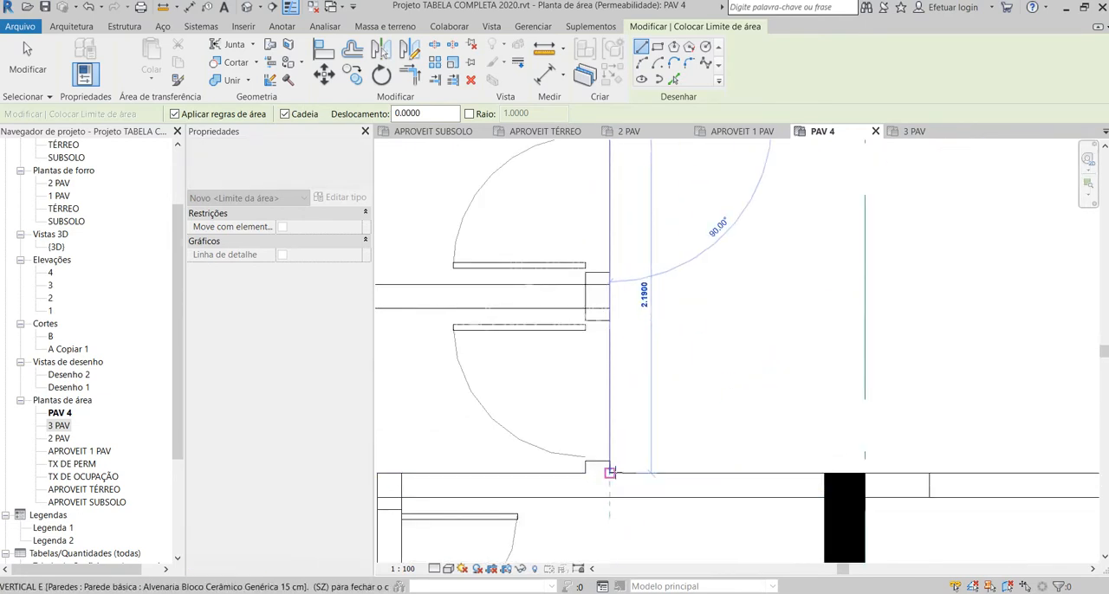
left_click(609, 472)
Step: Continue the boundary about 6.45 m along the elevator-side hall wall, then about 2.19 m along the opposite apartment doors
scroll(610, 472, "down", 5)
scroll(762, 429, "up", 5)
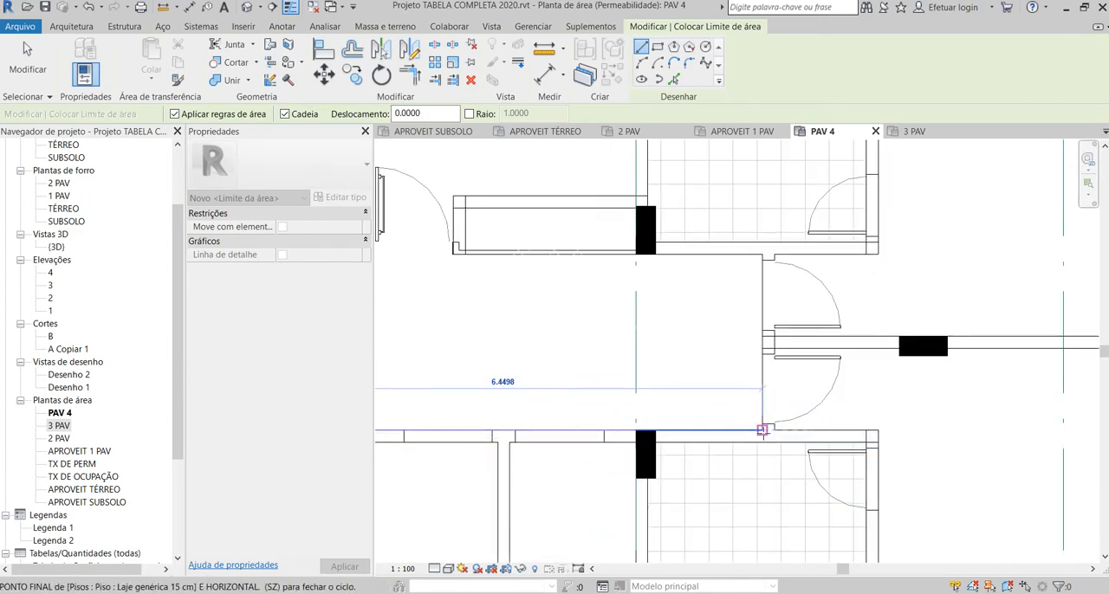
left_click(761, 430)
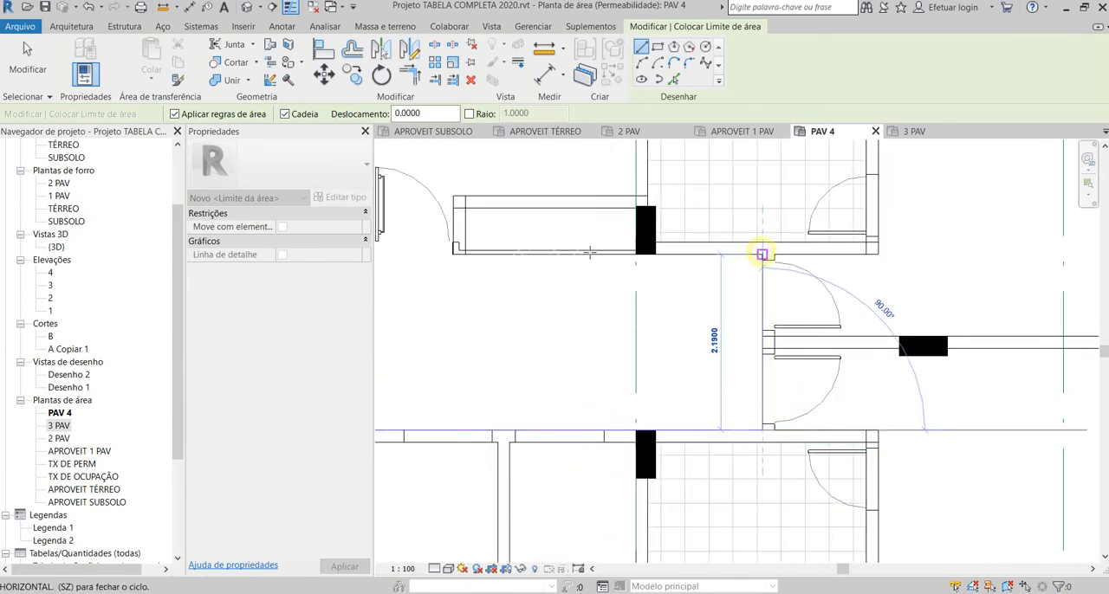
left_click(762, 254)
Step: Continue the boundary about 1.56 m back to the hall column, then along the Abaixo side to the stairwell's outer corner
scroll(495, 289, "down", 5)
scroll(623, 336, "up", 5)
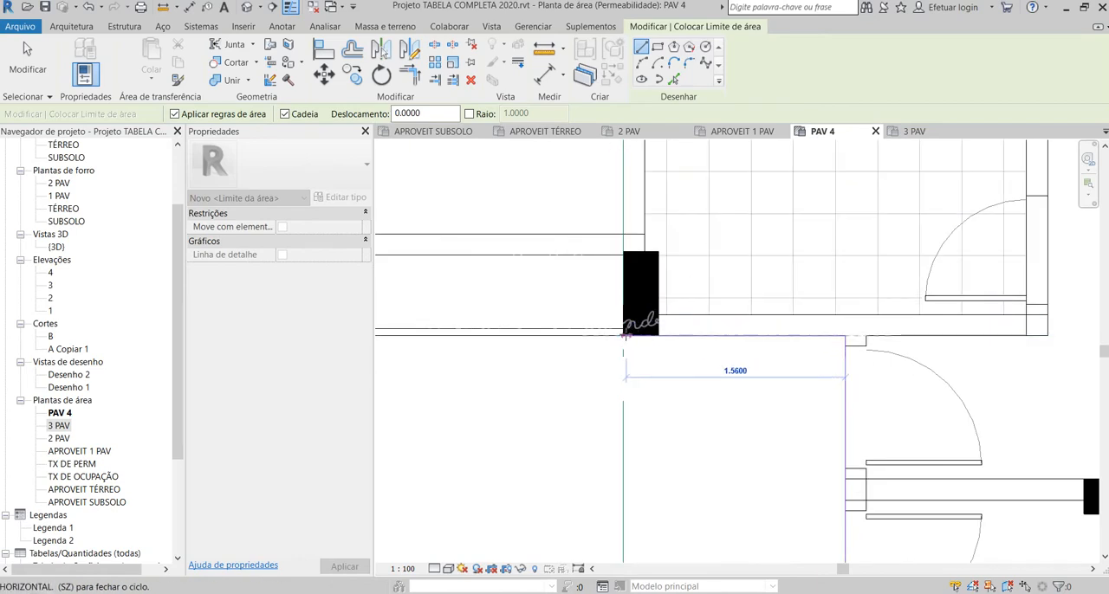
left_click(624, 335)
scroll(624, 335, "down", 5)
scroll(616, 300, "up", 5)
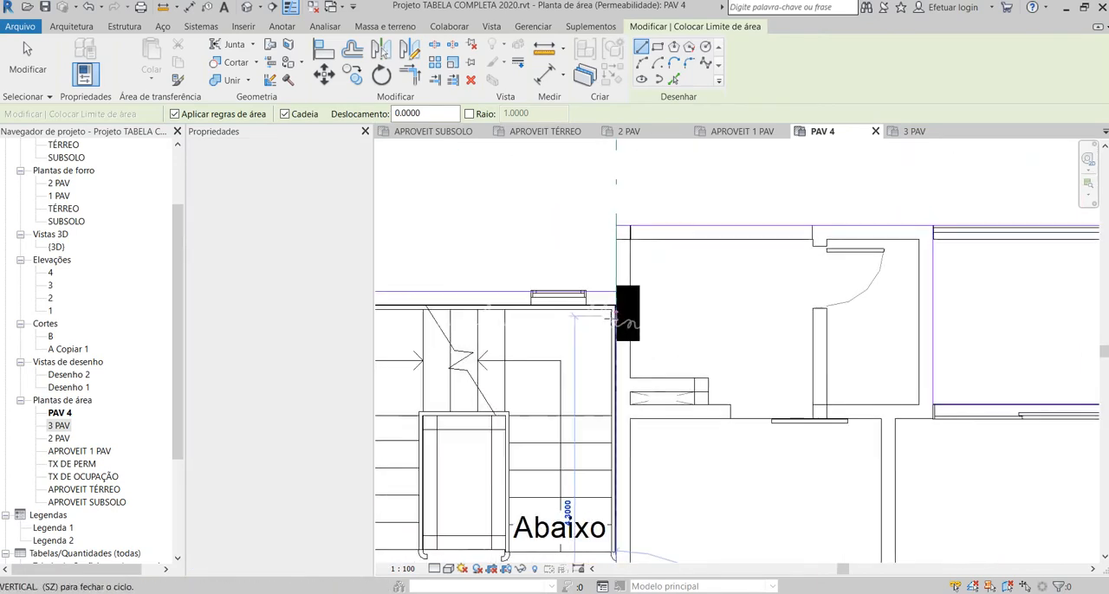
scroll(616, 299, "up", 3)
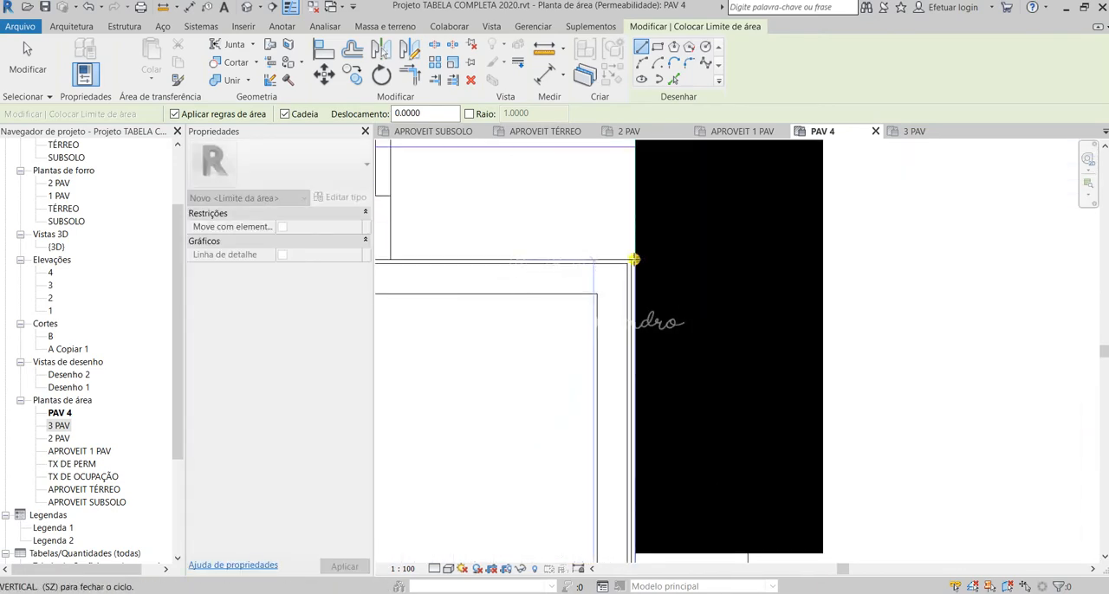
left_click(634, 259)
Step: Close the stairwell and hall boundary along the outer stair wall at facade 3 and finish drawing boundary lines
scroll(633, 259, "down", 5)
scroll(500, 292, "up", 5)
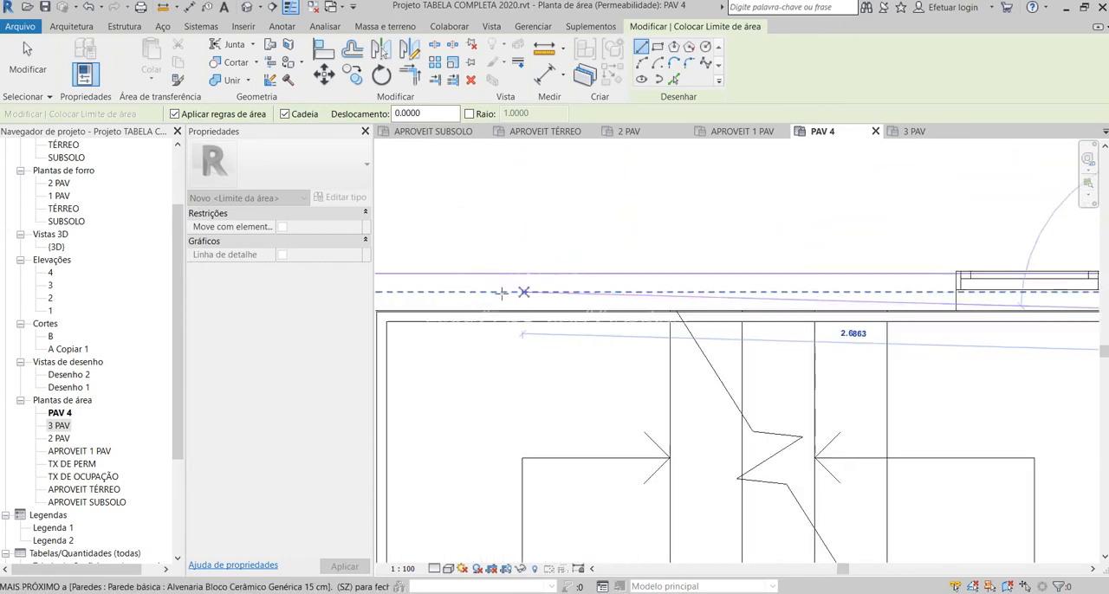
scroll(500, 292, "down", 4)
scroll(520, 307, "up", 5)
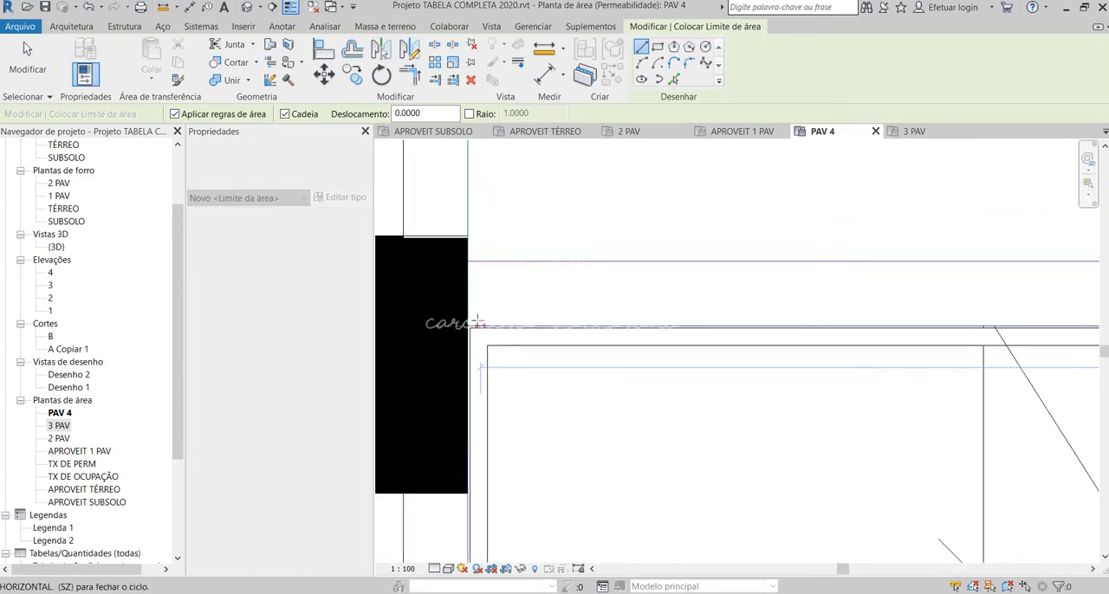
scroll(483, 317, "down", 5)
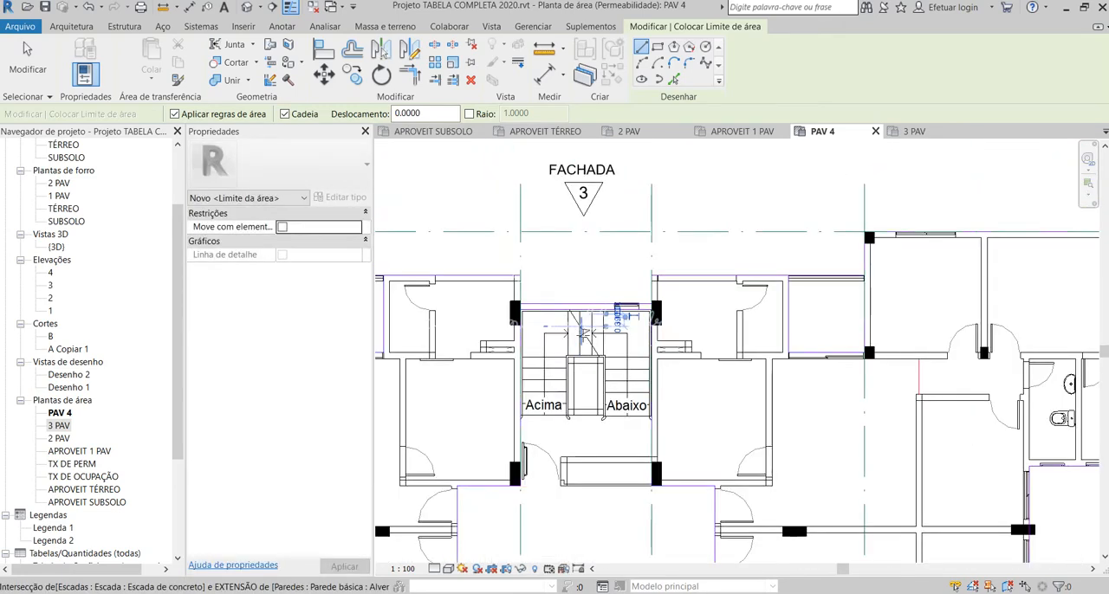
scroll(589, 332, "down", 5)
scroll(909, 345, "down", 2)
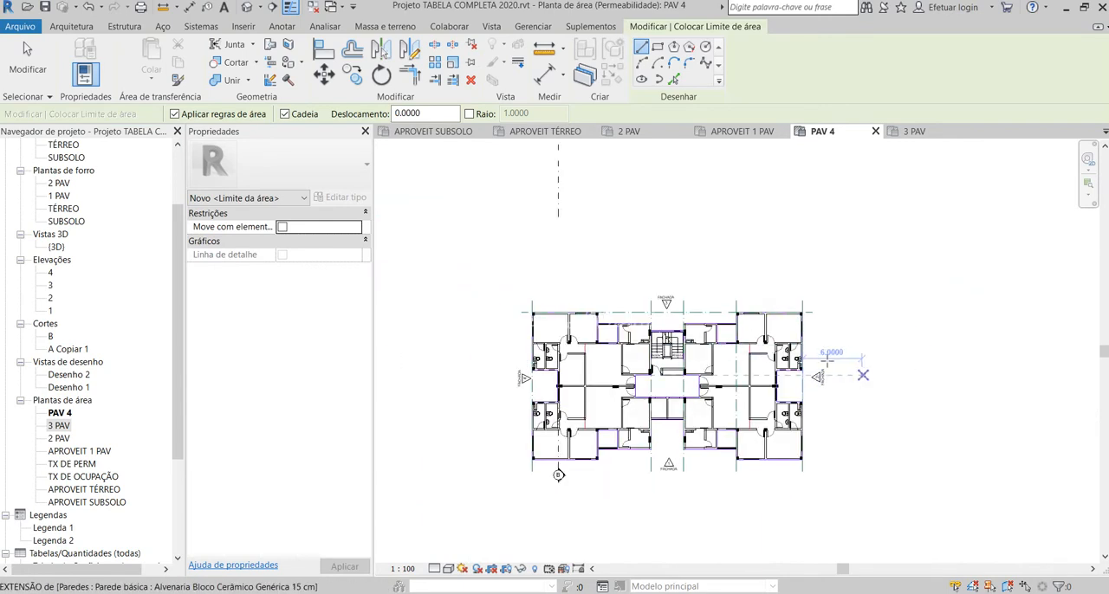
key("Escape")
key("Escape")
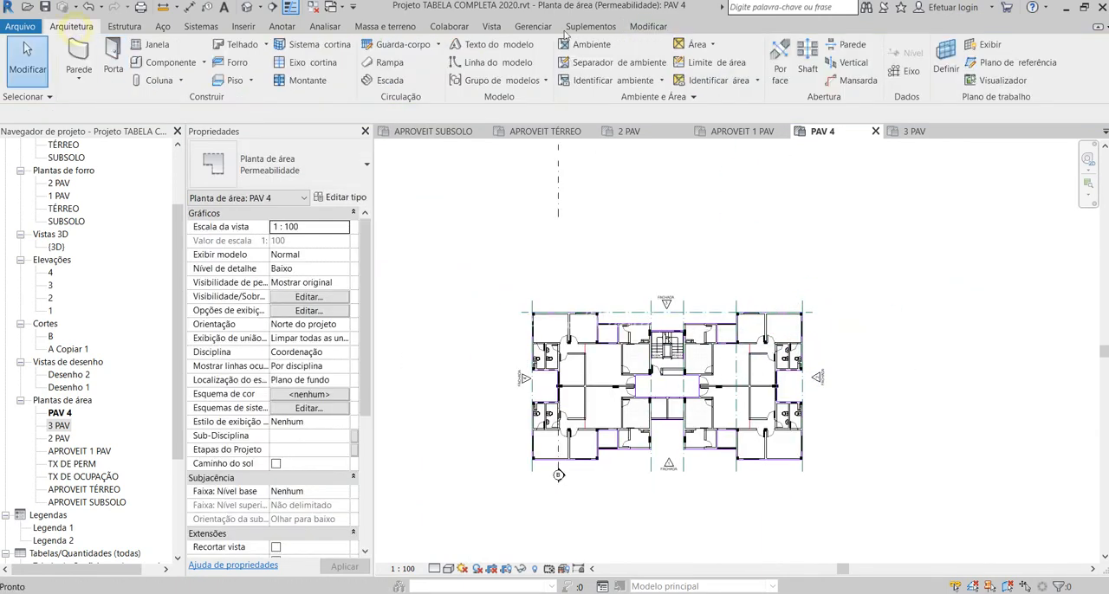
Step: Place areas in the apartments on the facade 4 and facade 2 sides, keeping both in the shared enclosed region
left_click(714, 45)
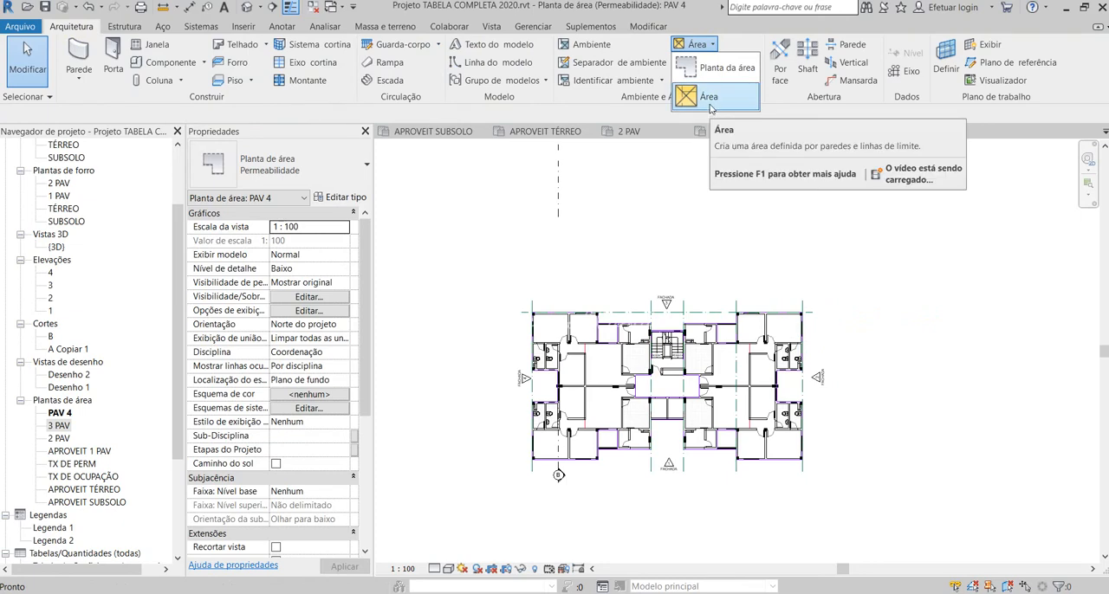
left_click(721, 96)
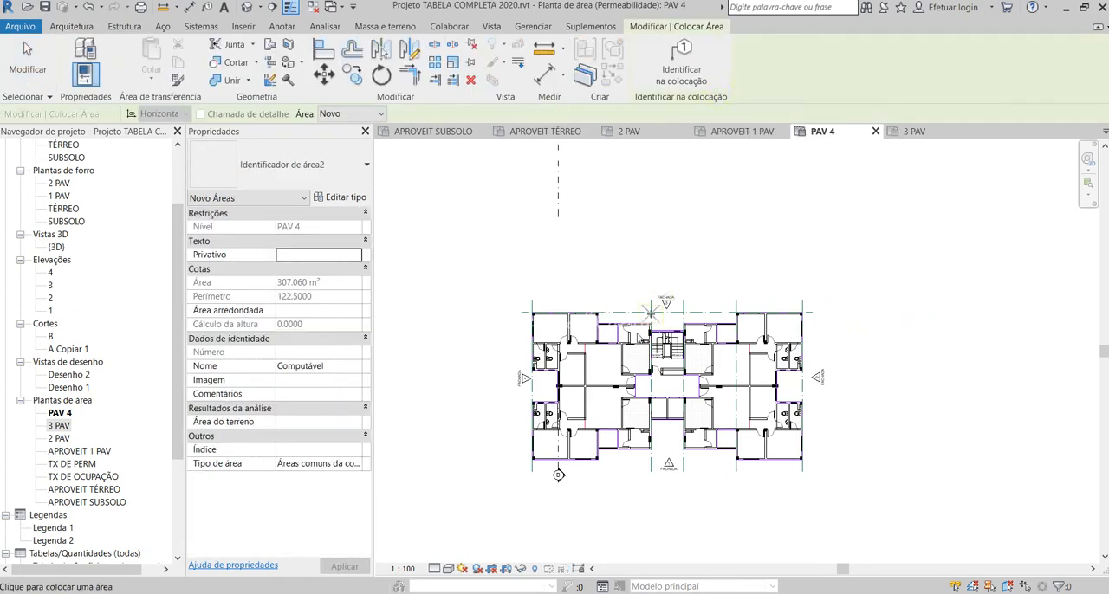
scroll(594, 382, "up", 3)
left_click(589, 381)
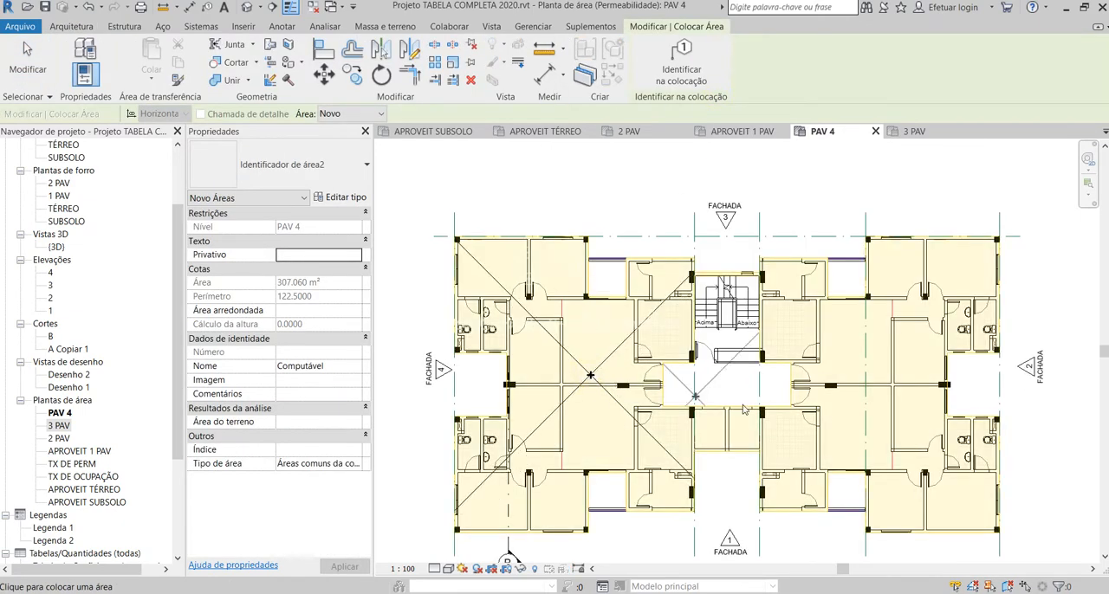
left_click(866, 379)
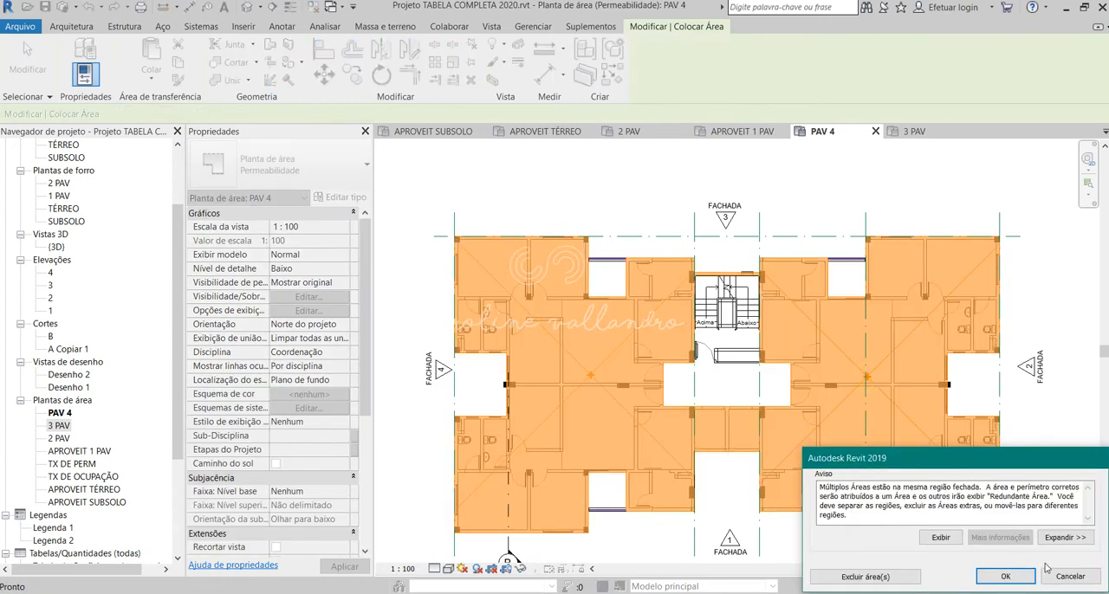
left_click(1019, 577)
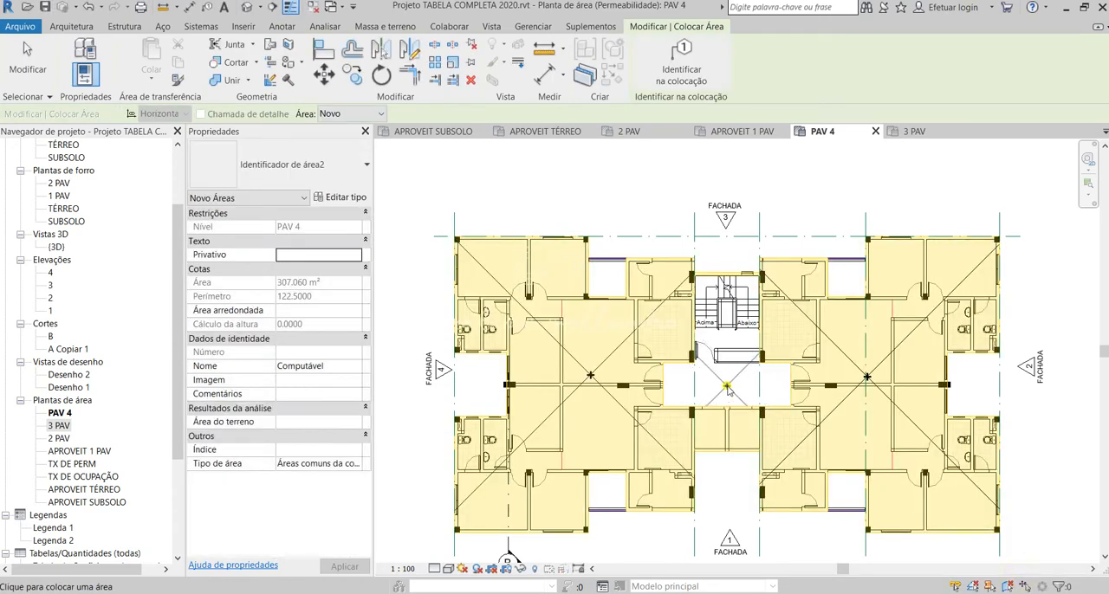
Step: Place areas in the stairwell hall and the four balconies, and finish placing areas
left_click(608, 284)
left_click(849, 281)
left_click(608, 495)
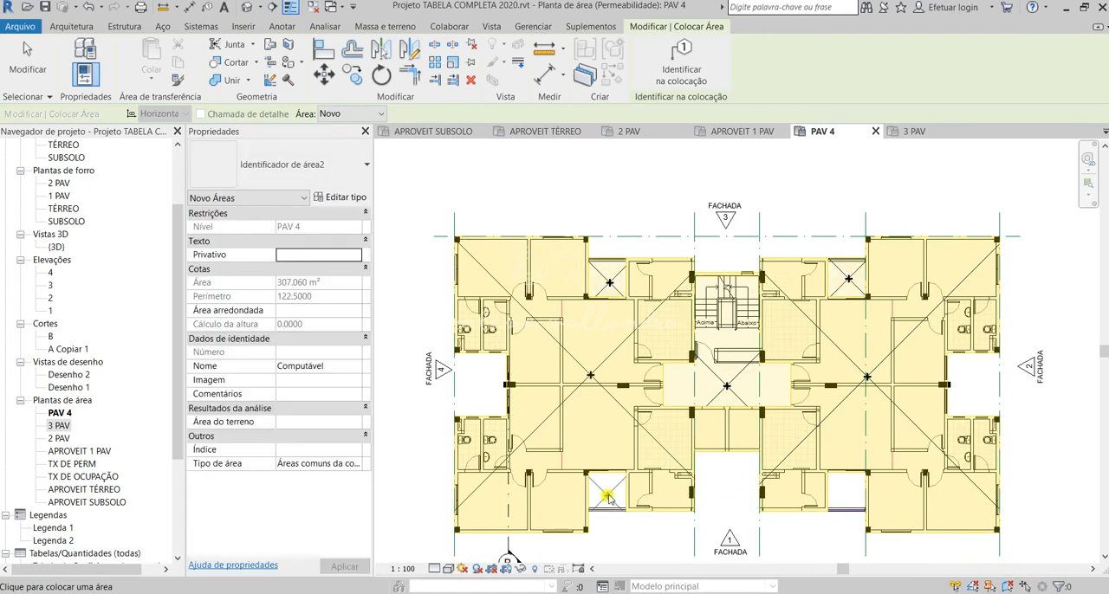
left_click(846, 496)
key("Escape")
key("Escape")
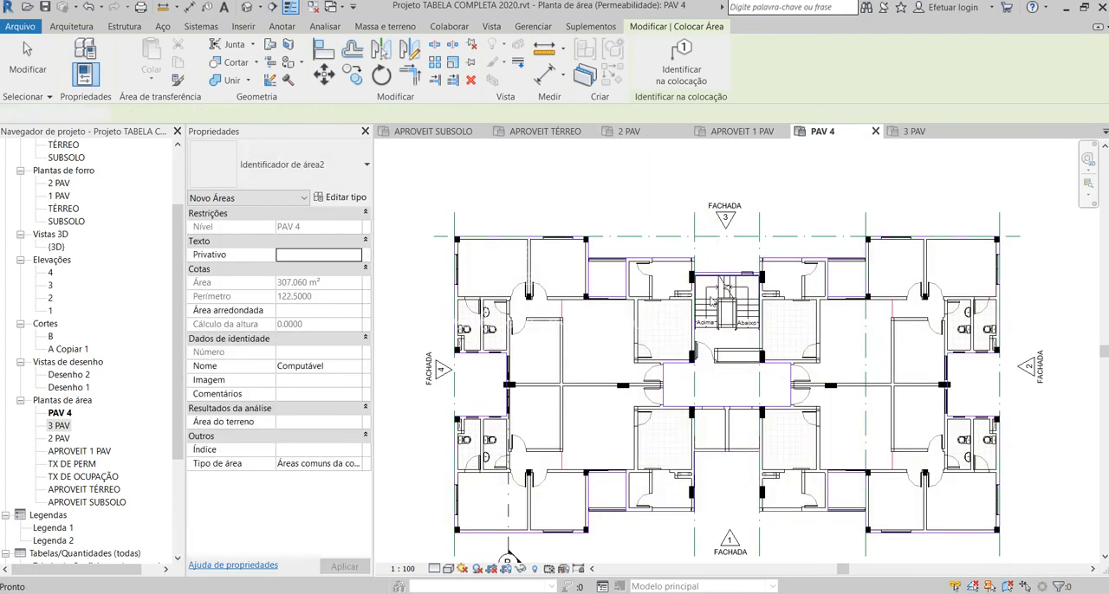
Step: Check the area boundary line along the outer edge of the elevator shafts facing facade 1
scroll(740, 463, "up", 2)
left_click(734, 437)
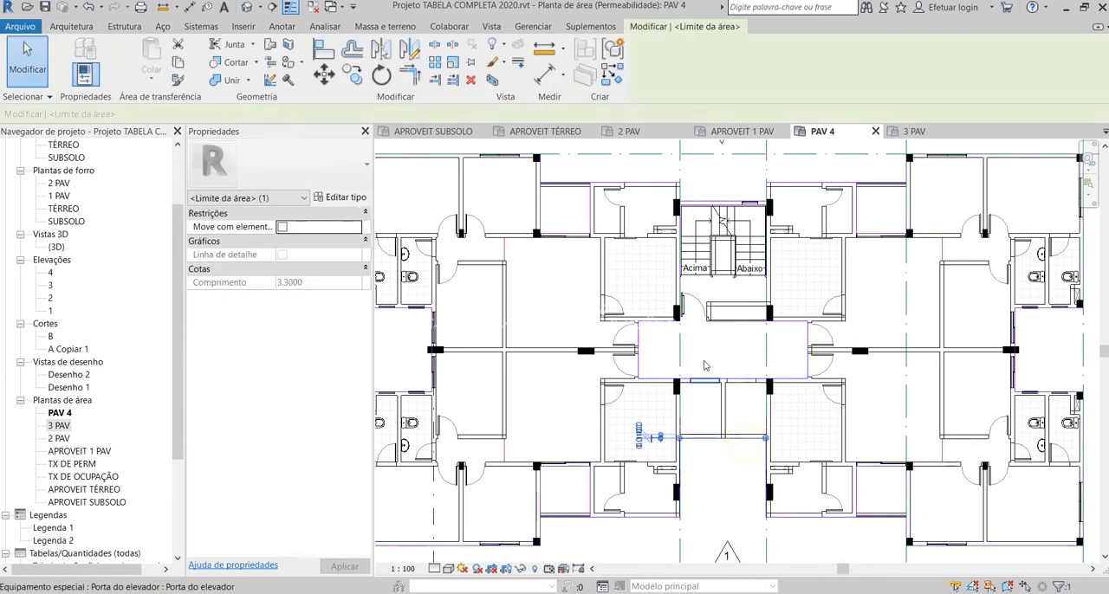
scroll(719, 359, "down", 2)
left_click(1058, 315)
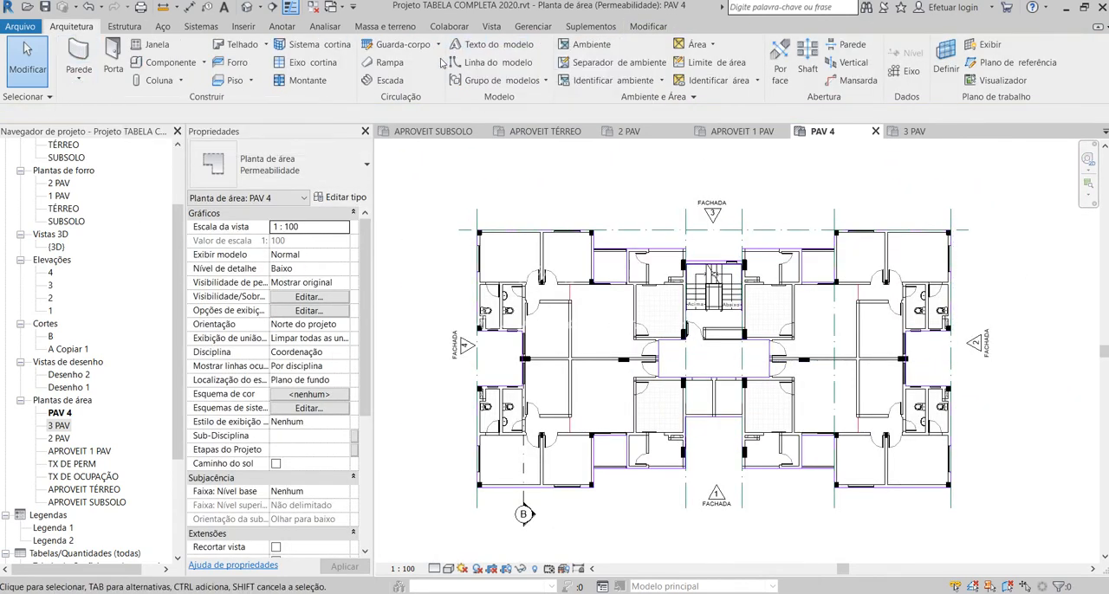
left_click(282, 27)
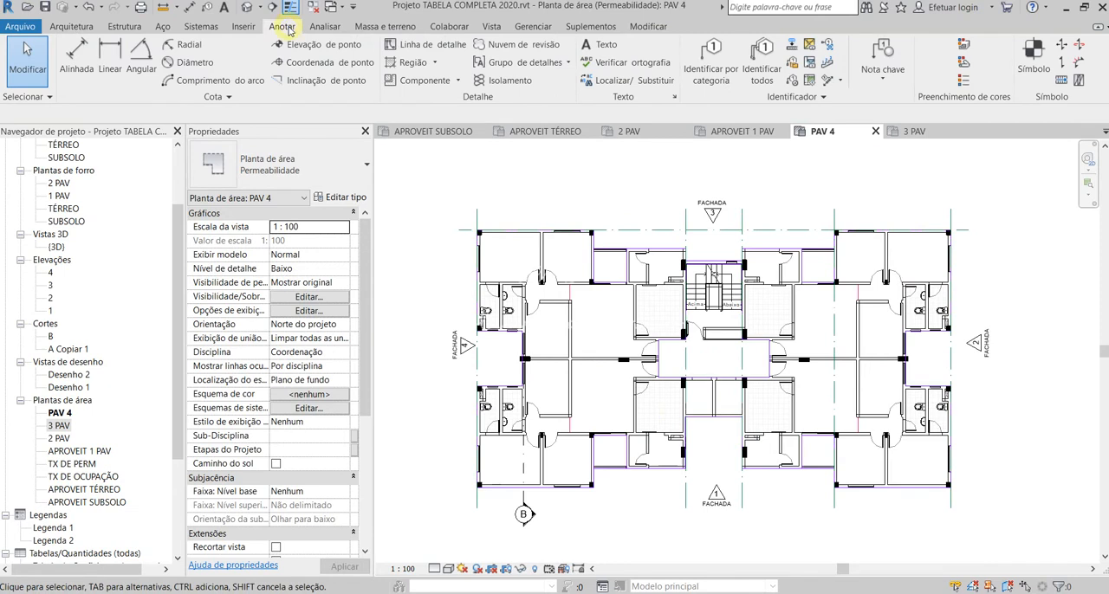
left_click(963, 80)
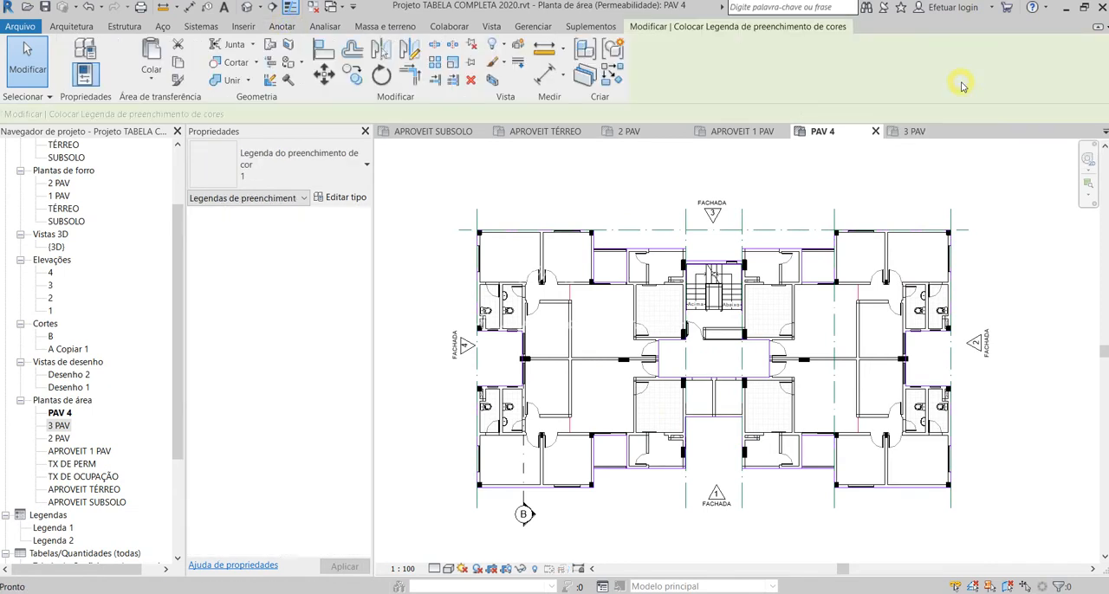
left_click(971, 274)
left_click(558, 299)
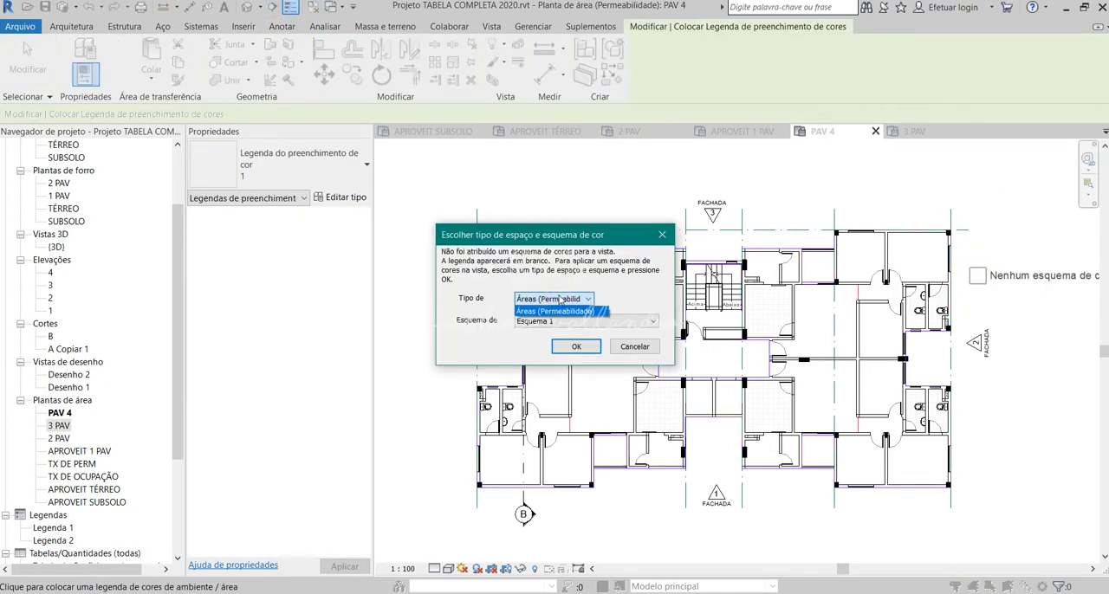
left_click(562, 299)
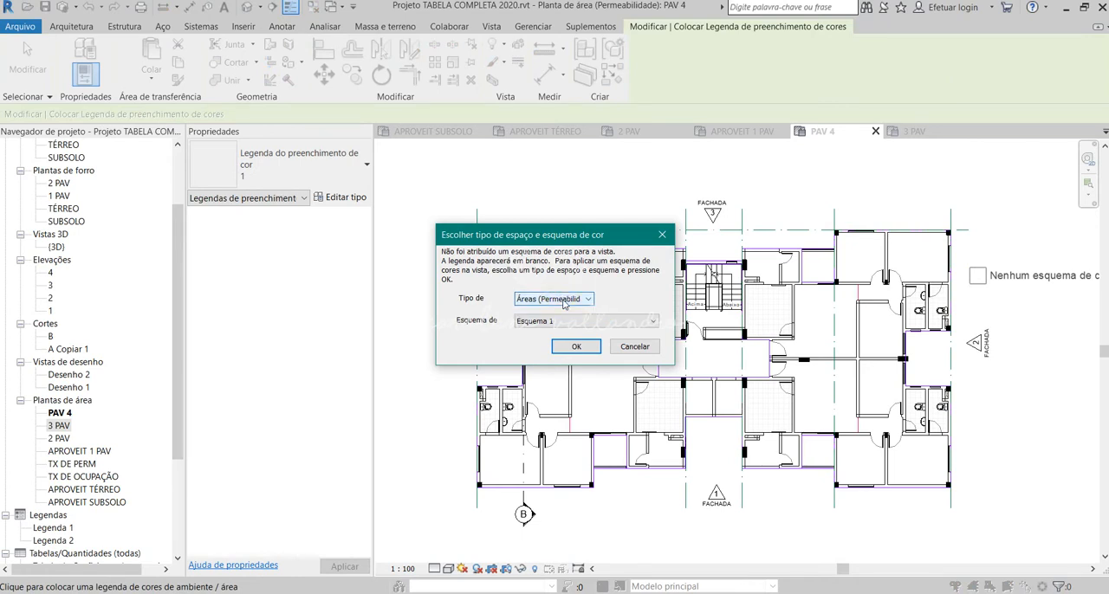
left_click(563, 301)
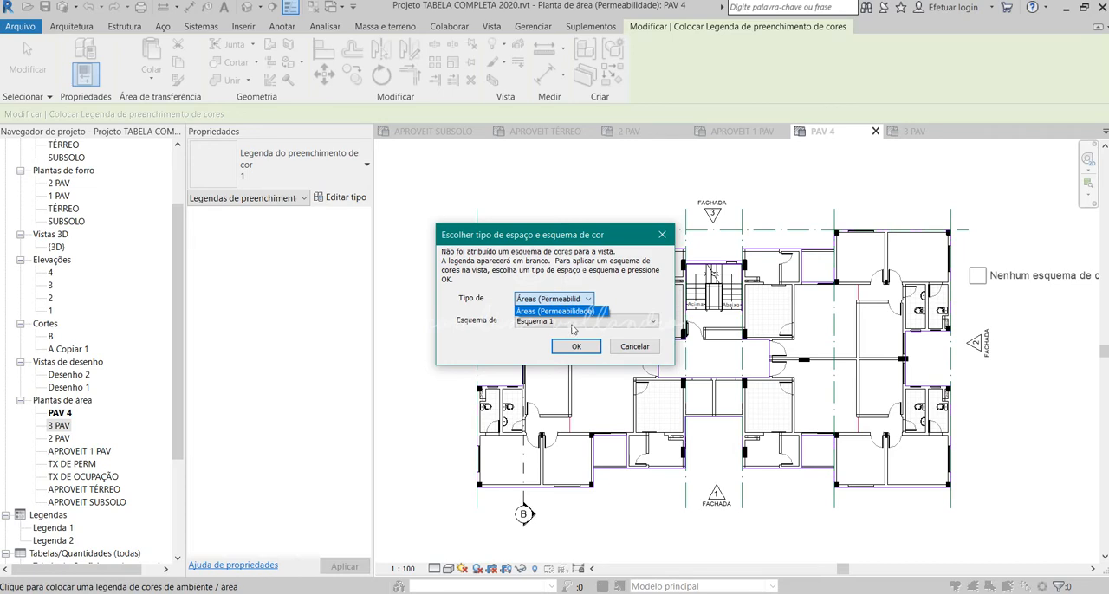
left_click(624, 348)
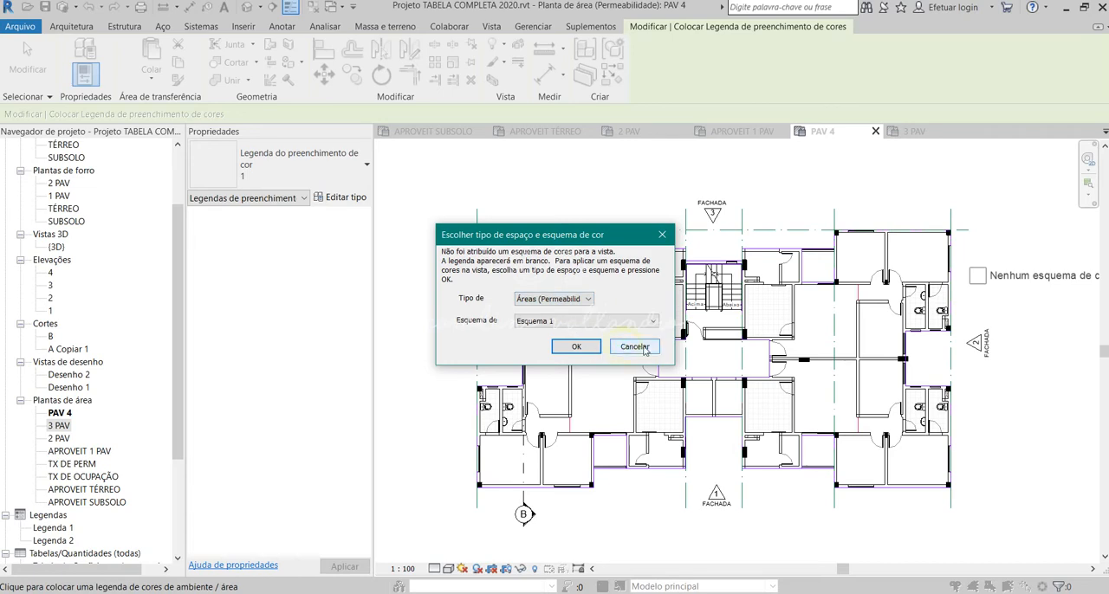
left_click(633, 347)
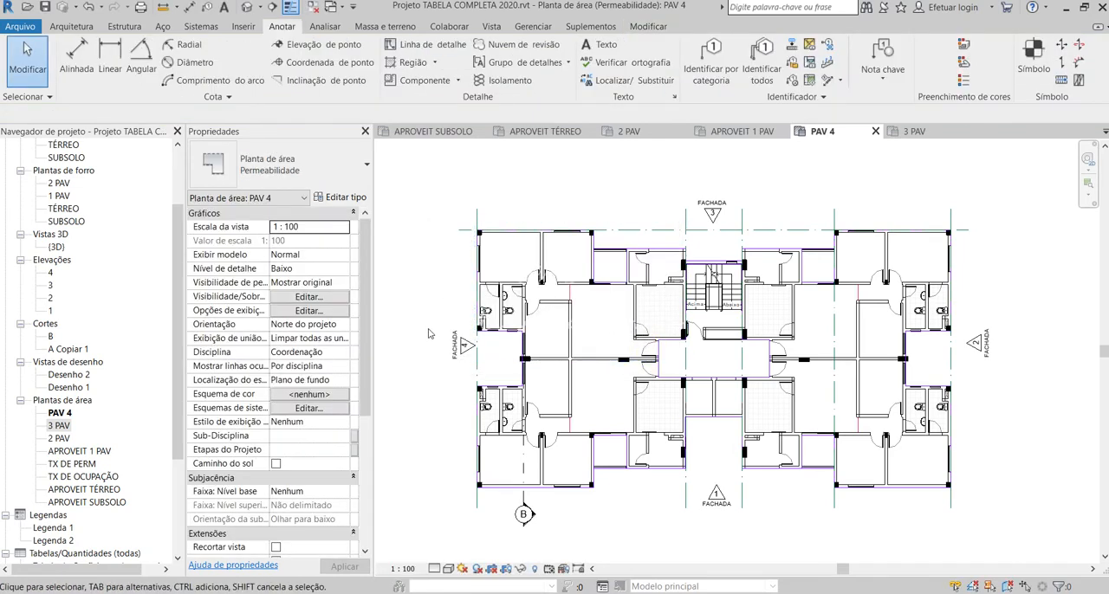
Step: Delete the 3 PAV area plan from the project, keeping the PAV 4 area plan open
scroll(413, 357, "down", 1)
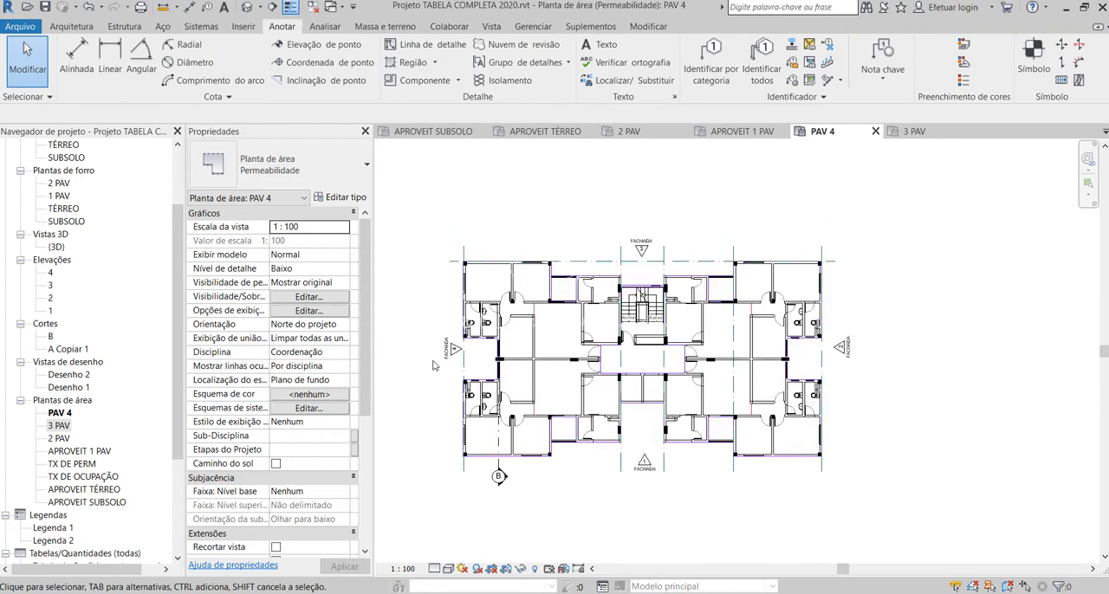
left_click(64, 427)
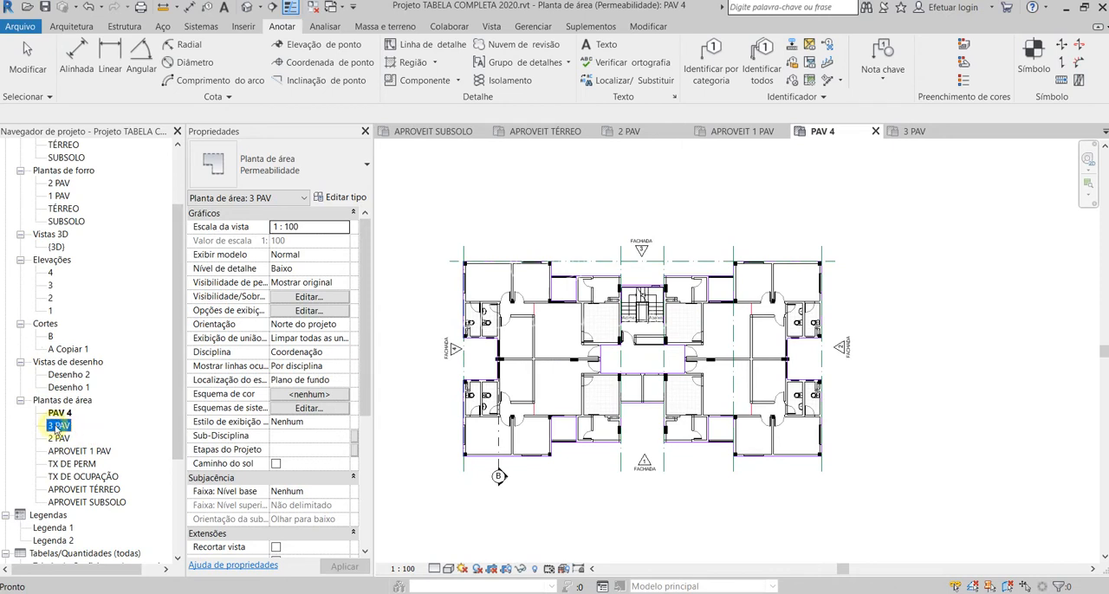
left_click(663, 485)
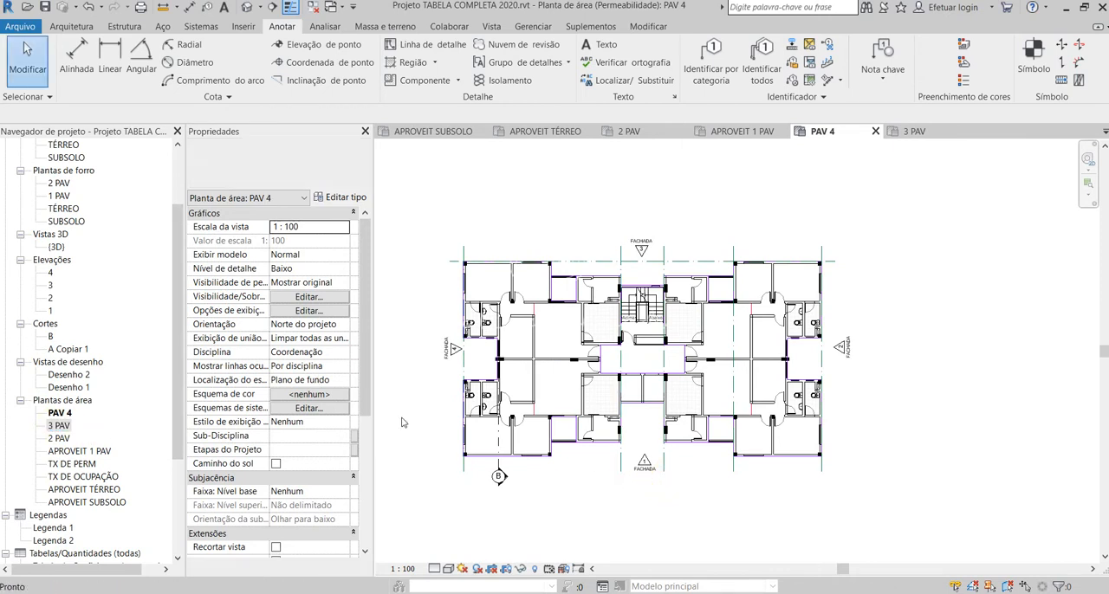
left_click(57, 427)
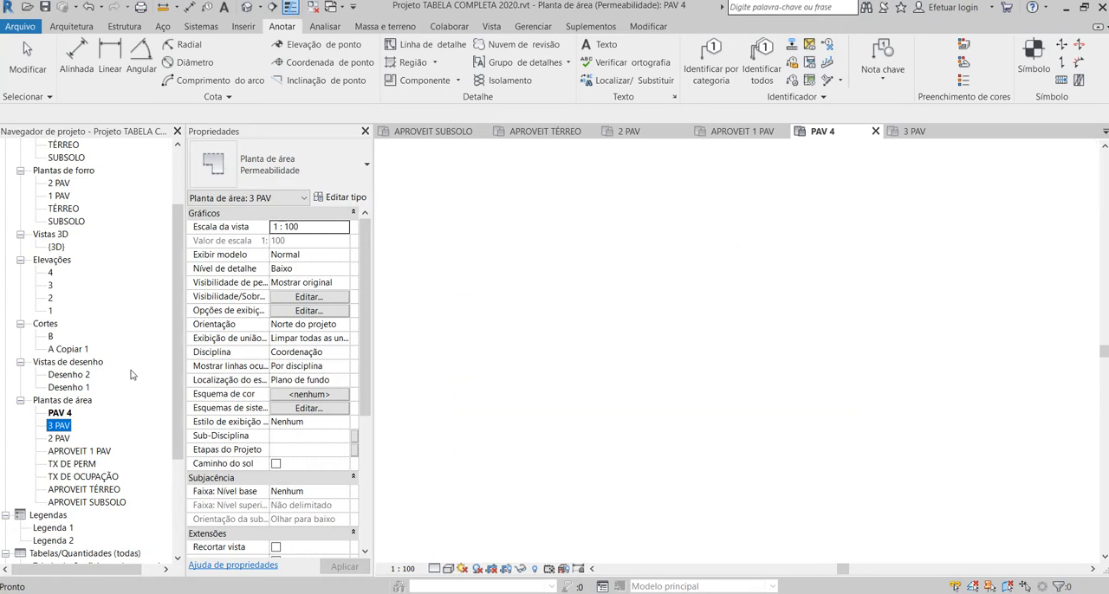
key("Delete")
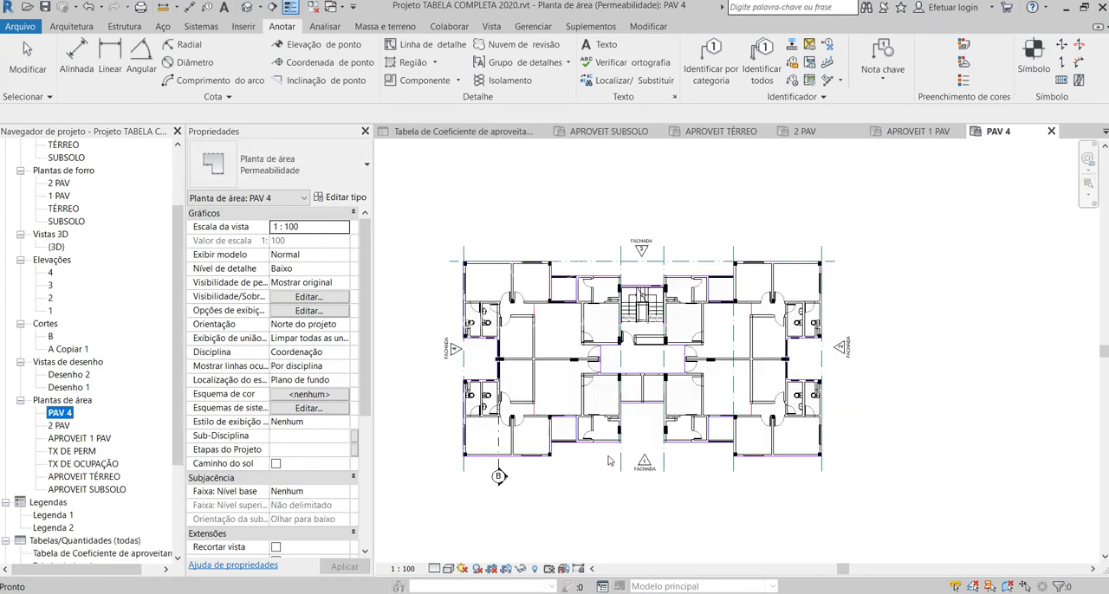
left_click(651, 485)
scroll(624, 359, "up", 5)
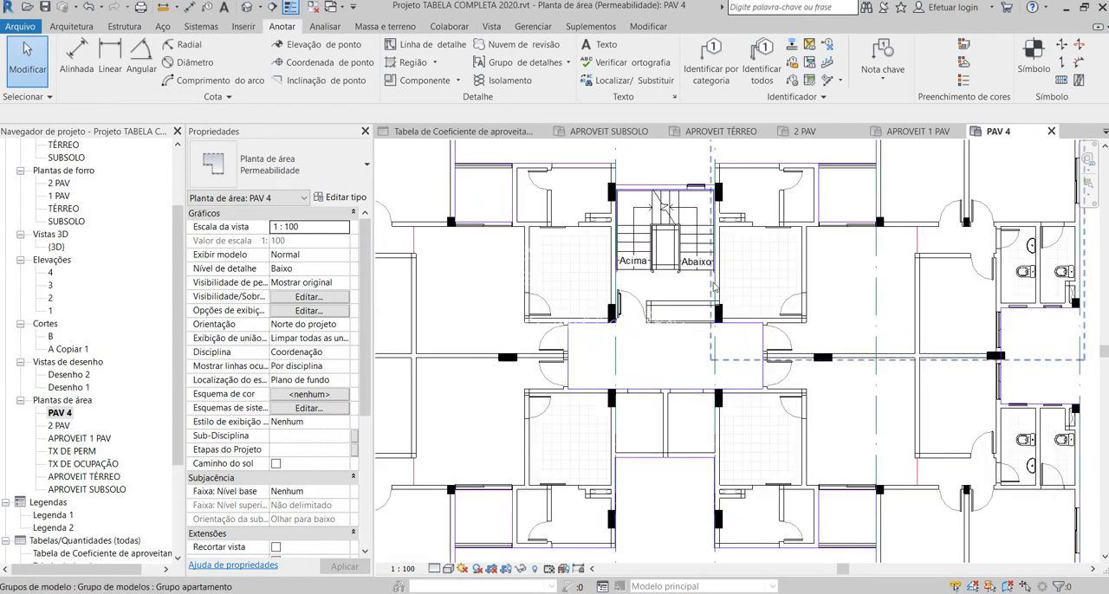
scroll(712, 285, "down", 5)
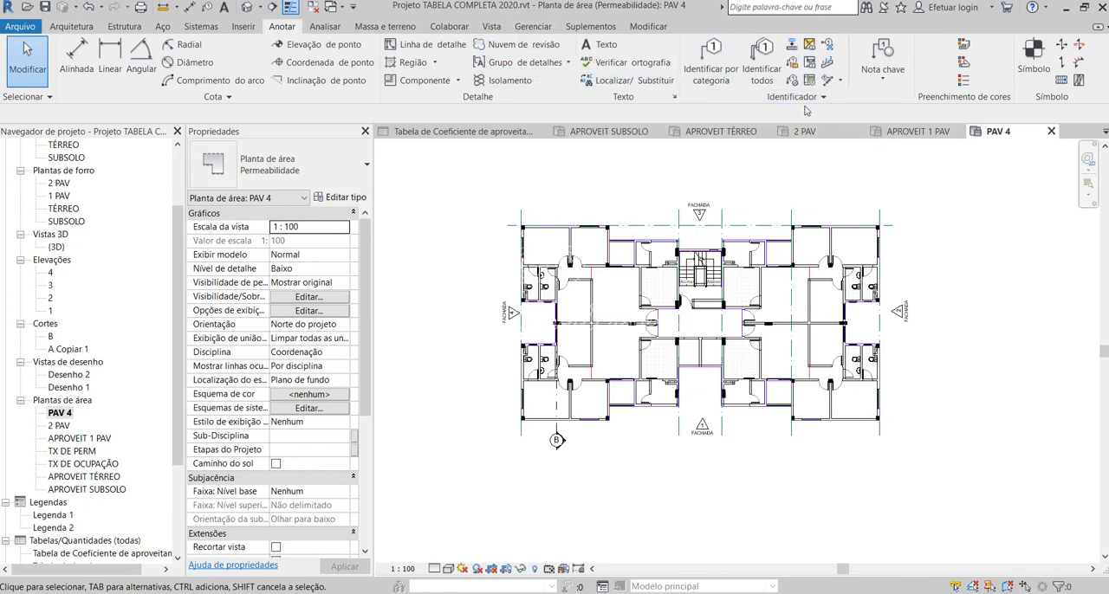
left_click(964, 82)
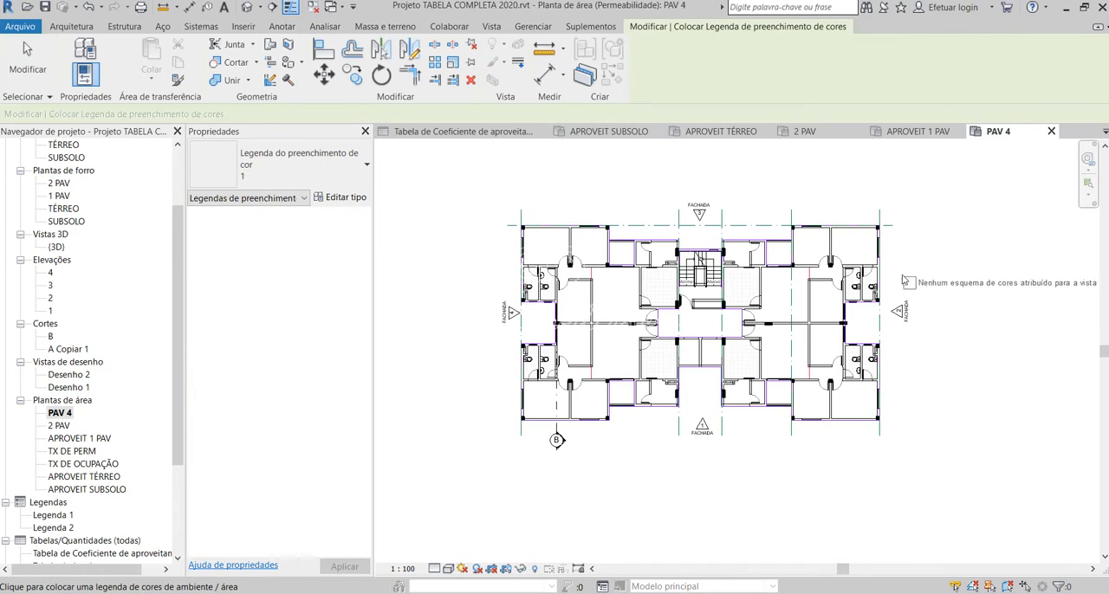
left_click(904, 278)
left_click(662, 235)
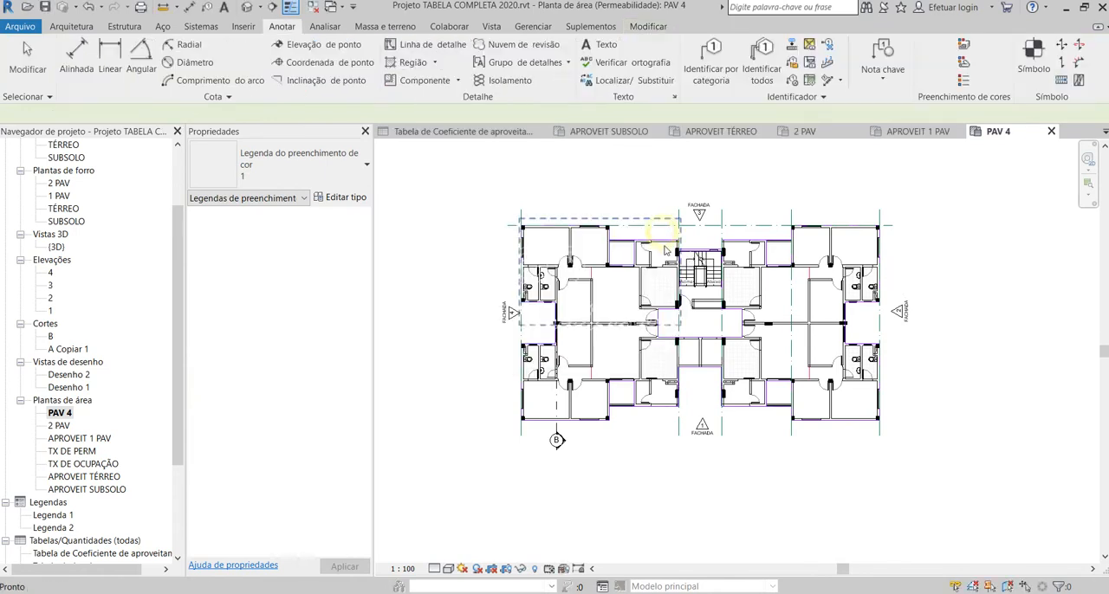
Step: Delete the PAV 4 area plan from the project
left_click(60, 413)
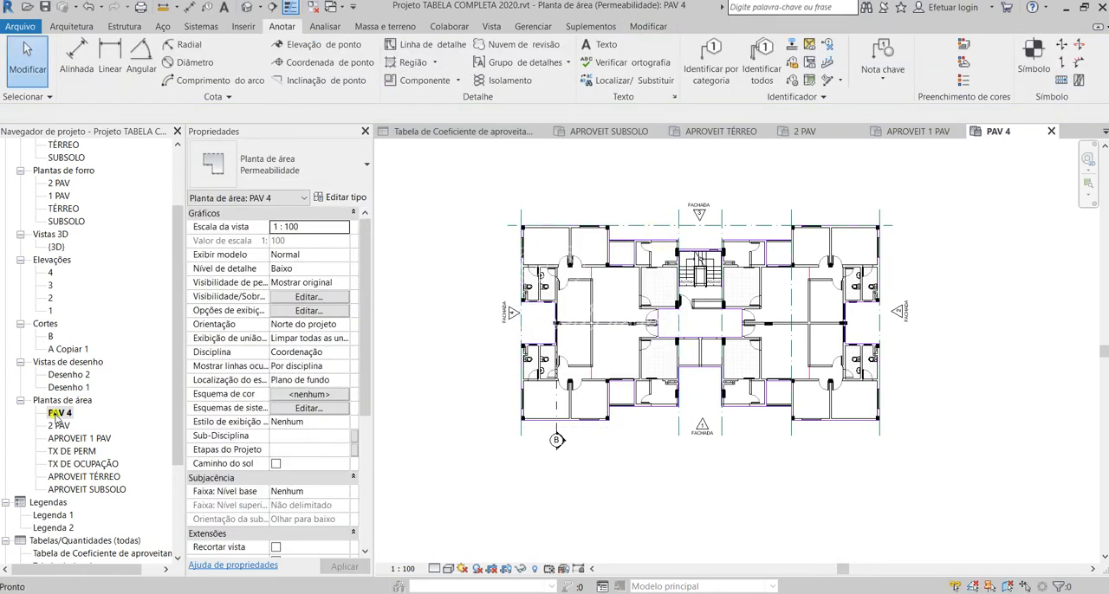
key("Delete")
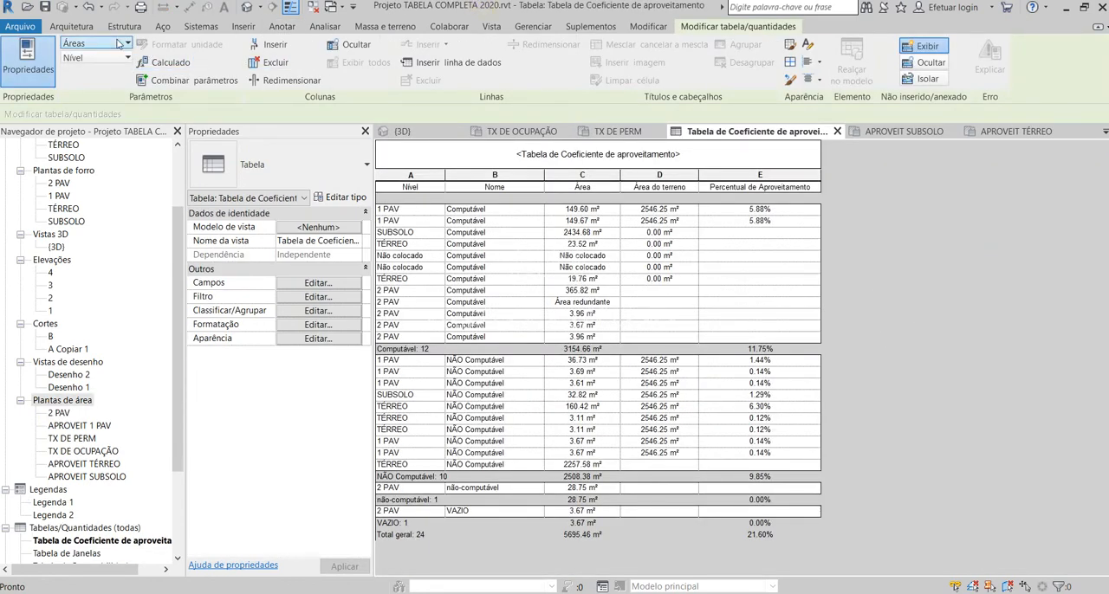
Step: Start a new area plan of the type Coeficiente de aproveitamento
left_click(82, 28)
left_click(706, 41)
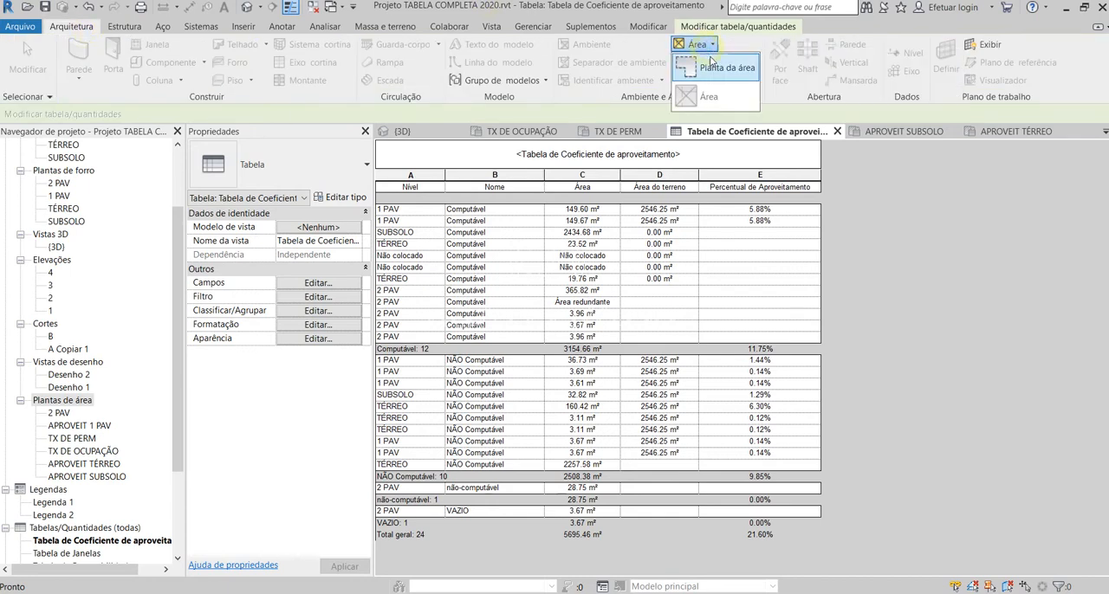
left_click(718, 76)
left_click(543, 182)
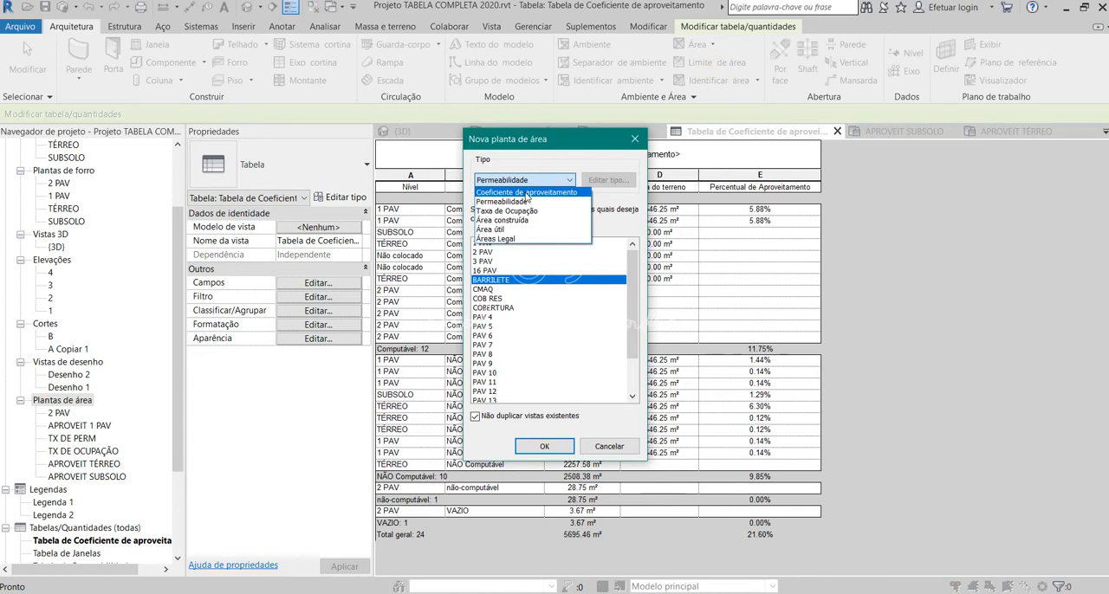
left_click(526, 193)
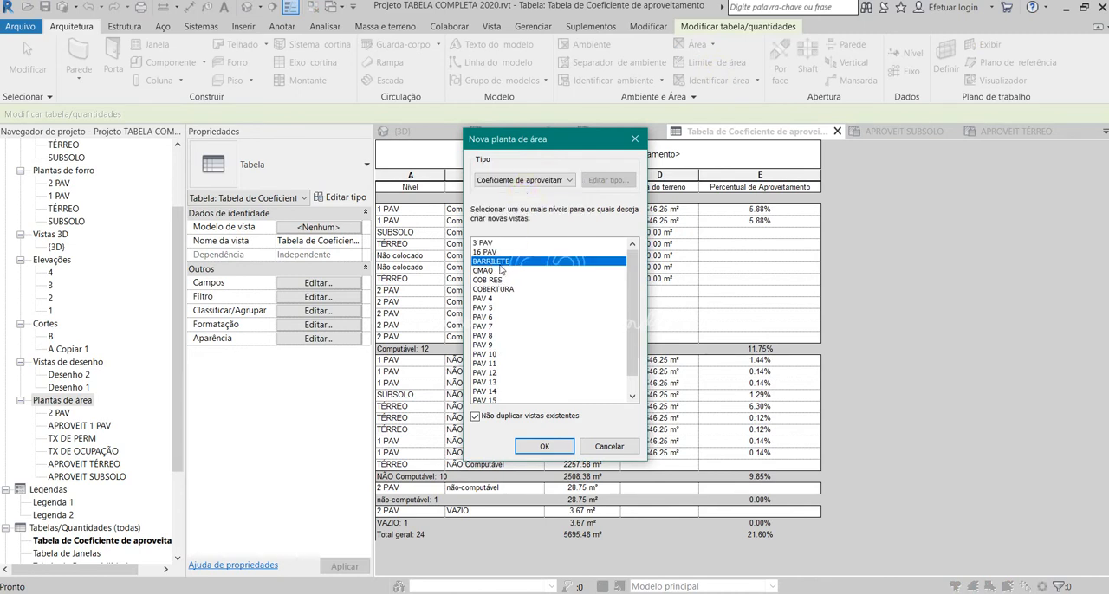
Step: Create the area plan for level 3 PAV, declining automatic area boundary lines along the exterior walls
left_click(485, 243)
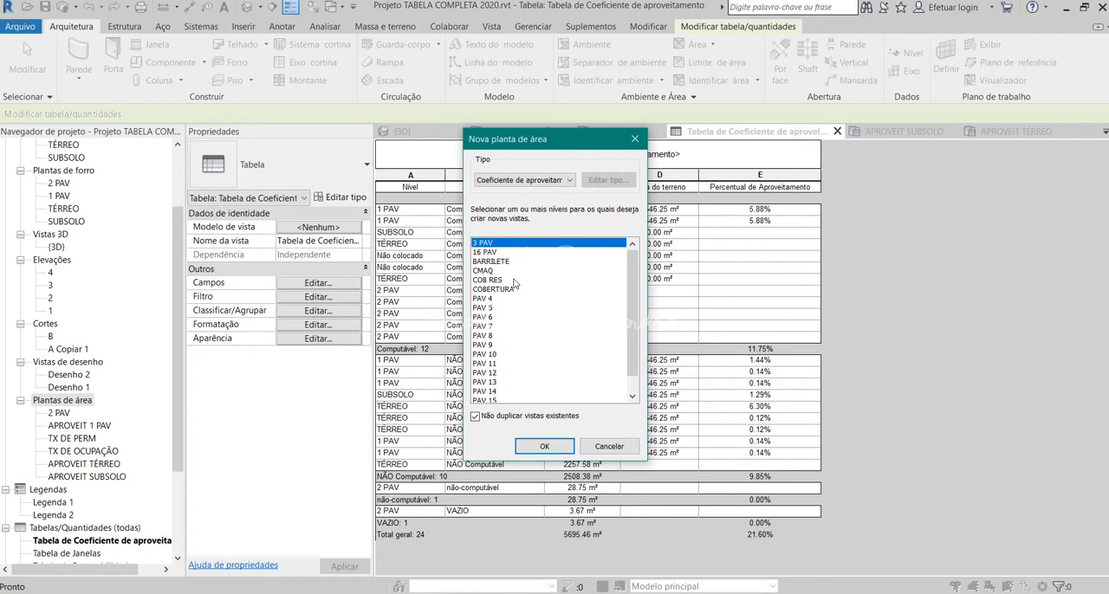
left_click(479, 303)
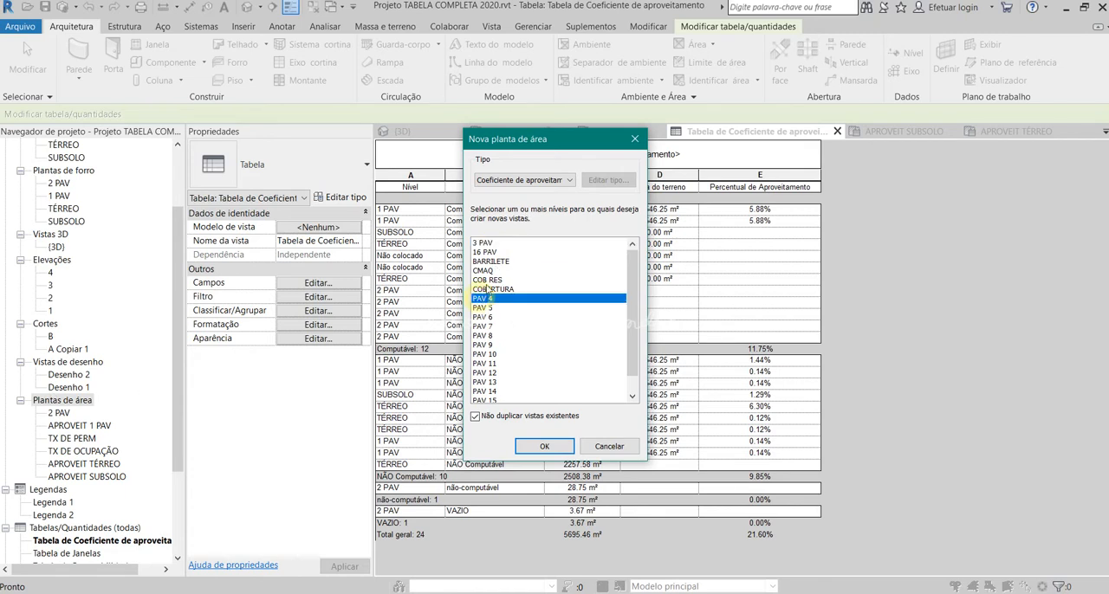
left_click(492, 242)
left_click(498, 296)
left_click(493, 317)
left_click(491, 363)
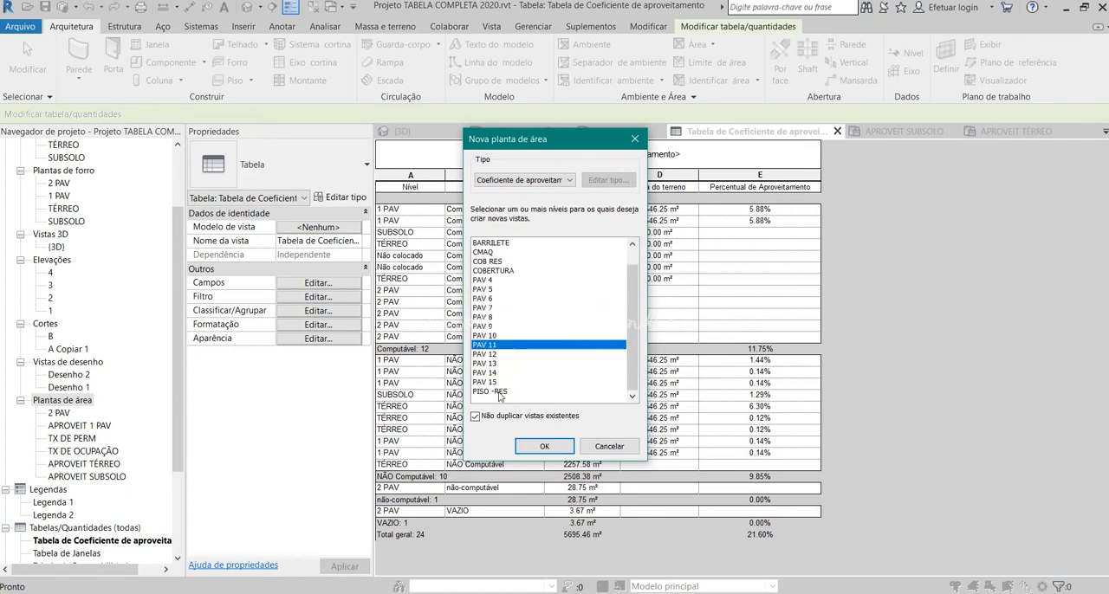
left_click(492, 244)
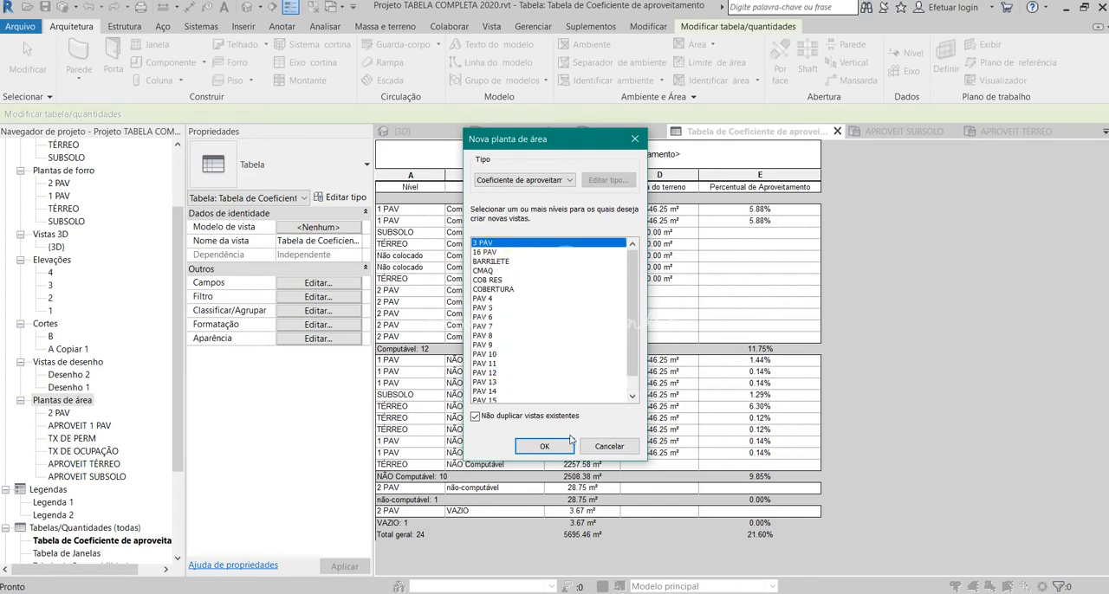
left_click(545, 445)
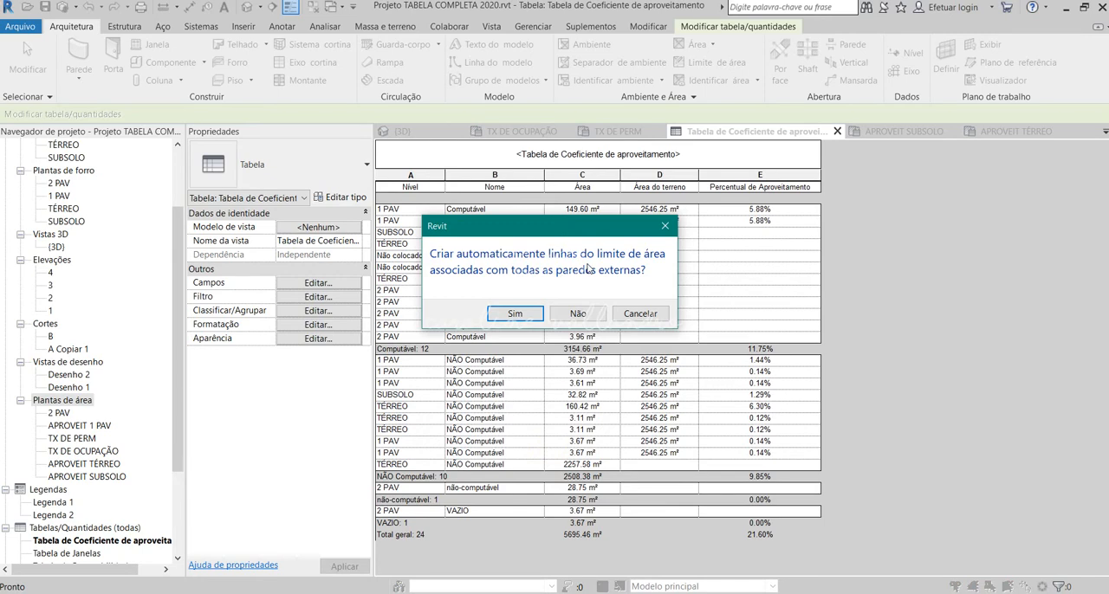
left_click(577, 314)
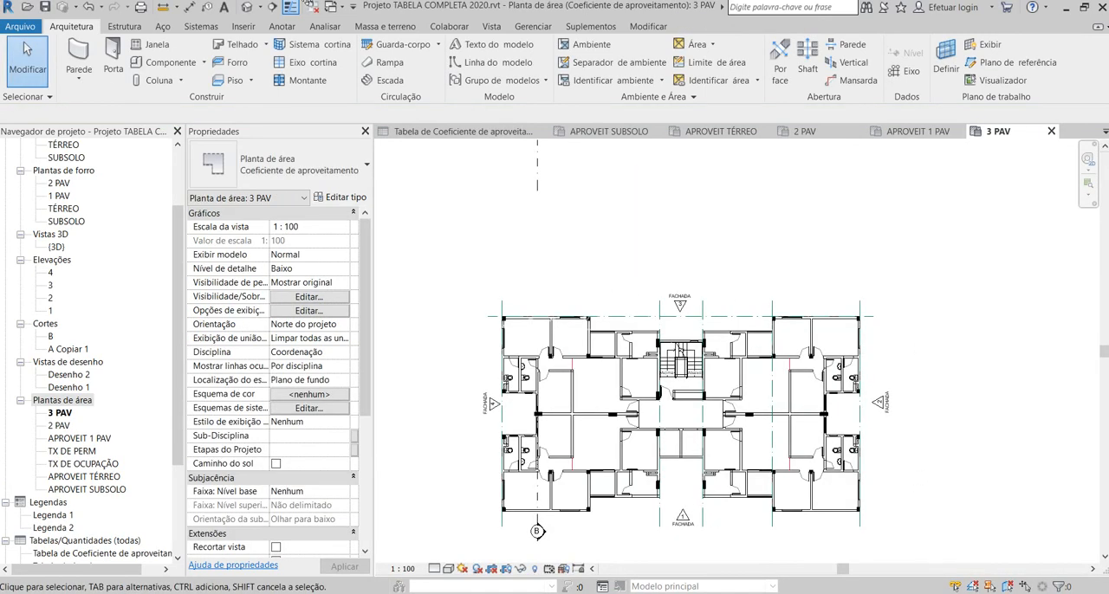
Step: Close all other open views, leaving only the new 3 PAV area plan open
left_click(310, 7)
scroll(743, 498, "up", 2)
middle_click_drag(648, 392, 676, 339)
scroll(626, 324, "down", 1)
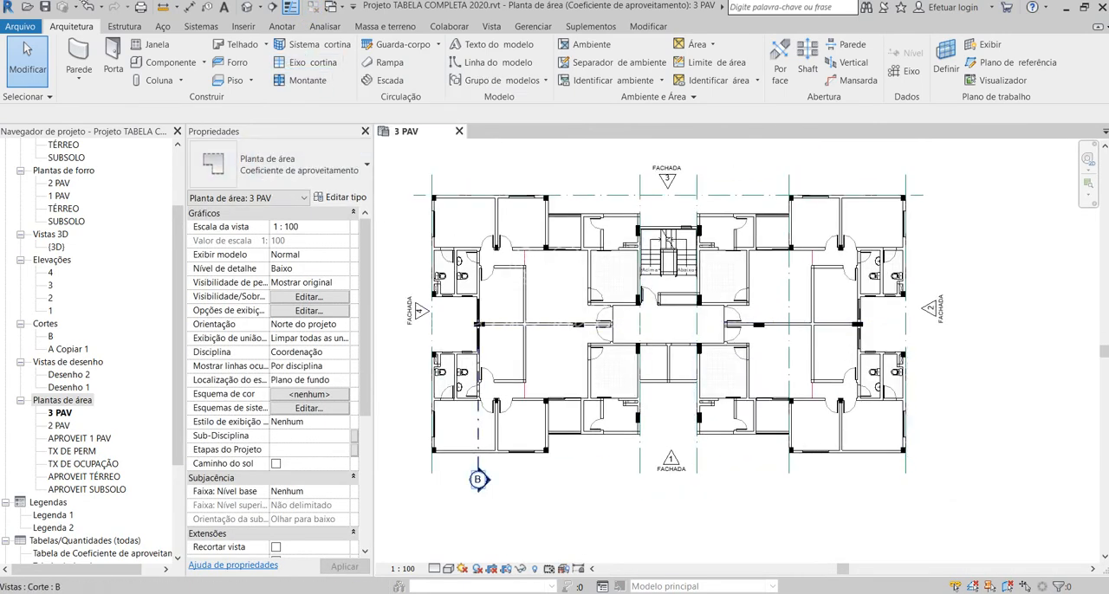
Step: Draw a rectangular area boundary about 14.93 m deep around the whole floor, between the outer corners at facades 3/4 and 1/2
left_click(711, 62)
left_click(658, 54)
scroll(406, 153, "up", 5)
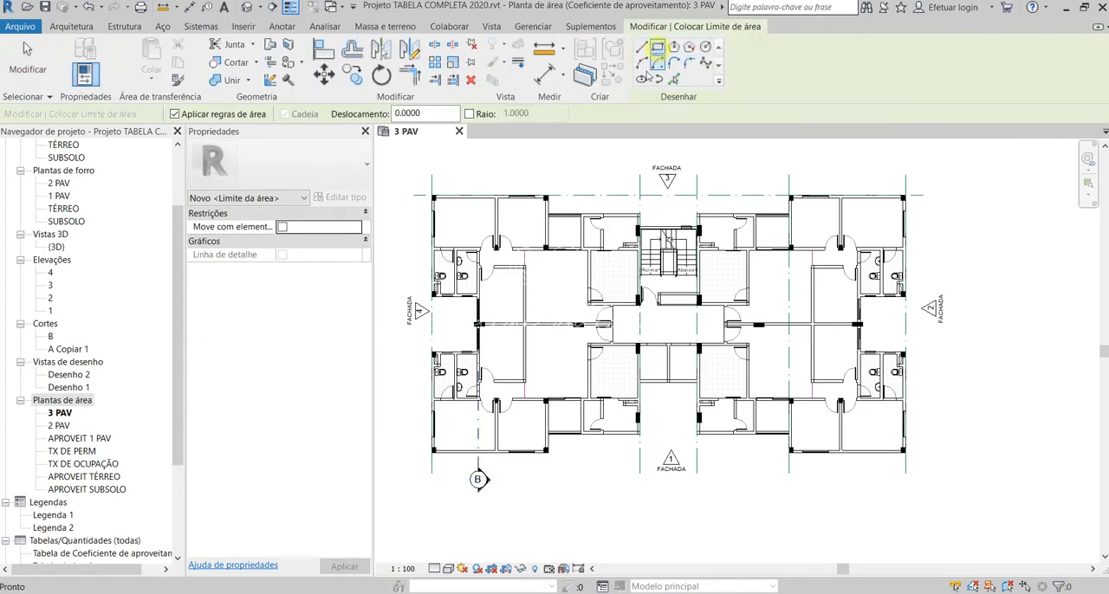
left_click(406, 153)
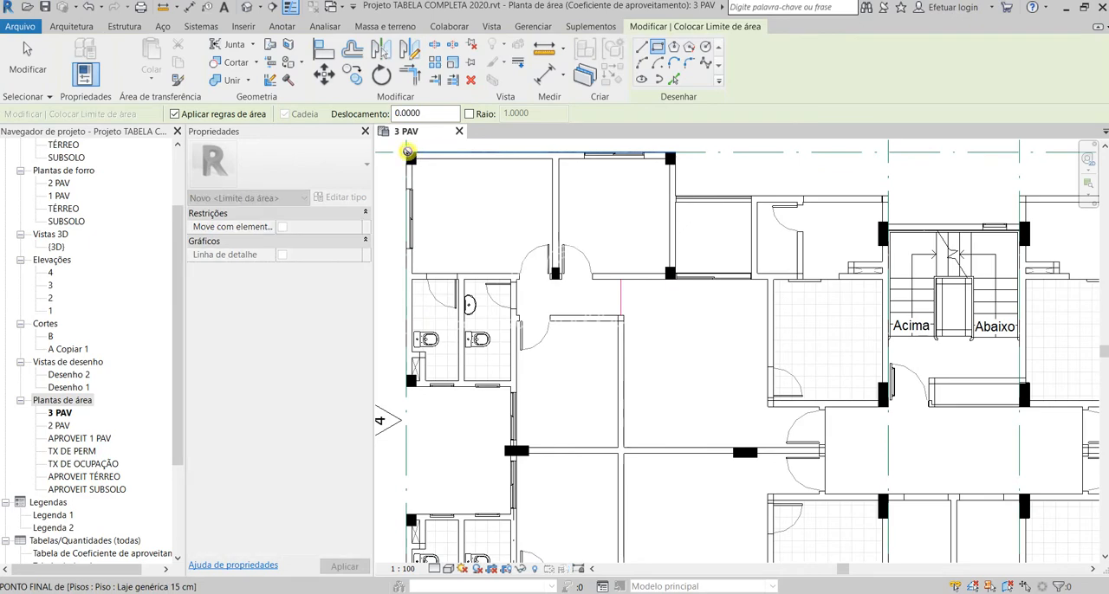
scroll(407, 154, "down", 5)
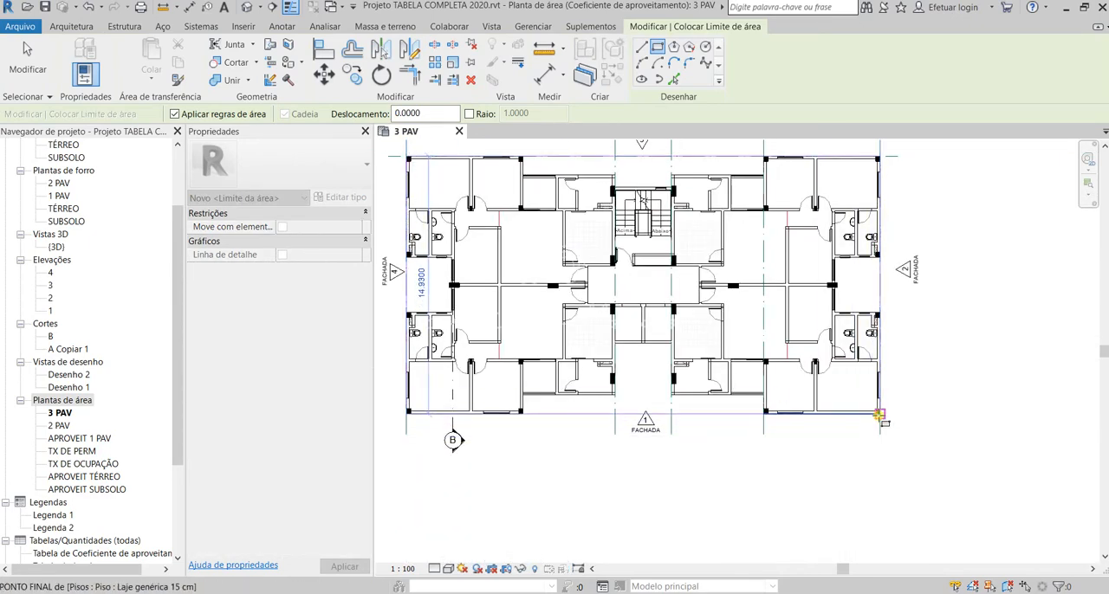
left_click(879, 416)
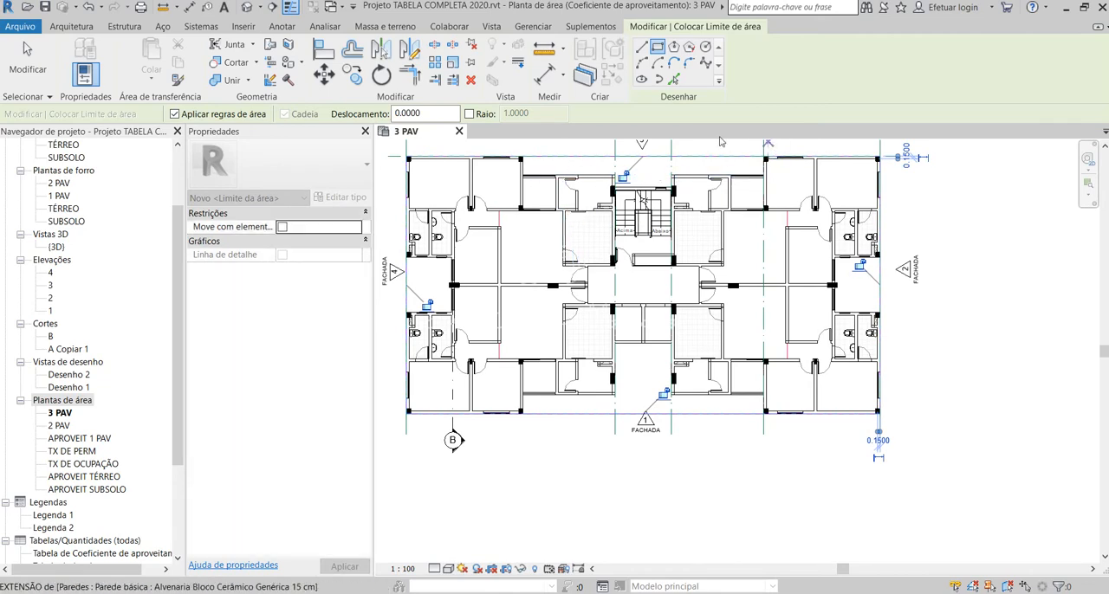
Step: Draw a rectangular area boundary about 1.94 m deep around the balcony near facades 3 and 4
scroll(495, 176, "up", 8)
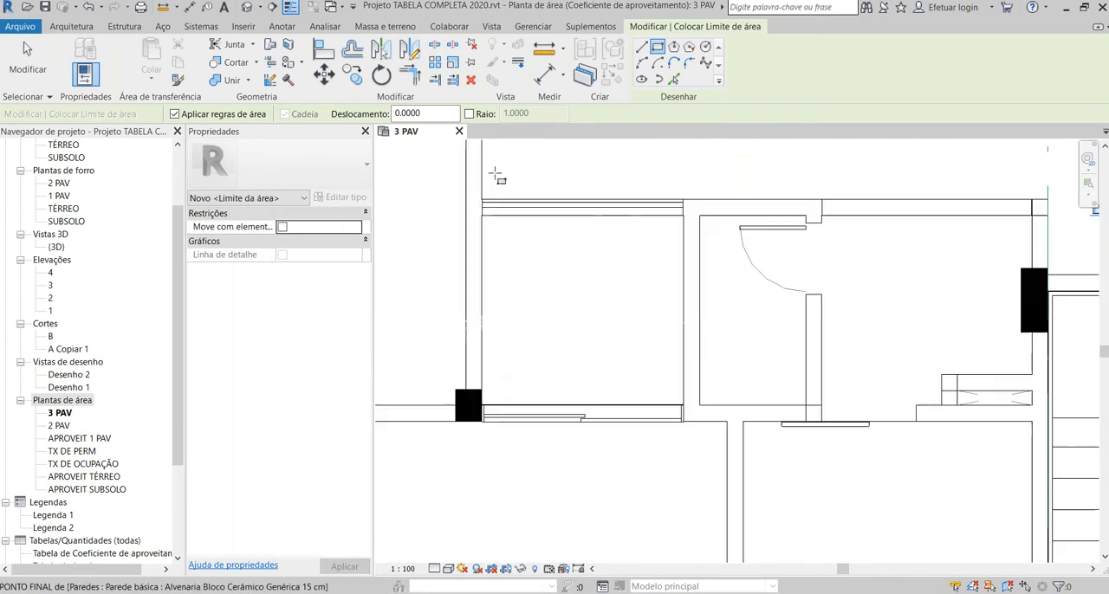
scroll(495, 176, "up", 3)
scroll(798, 208, "down", 1)
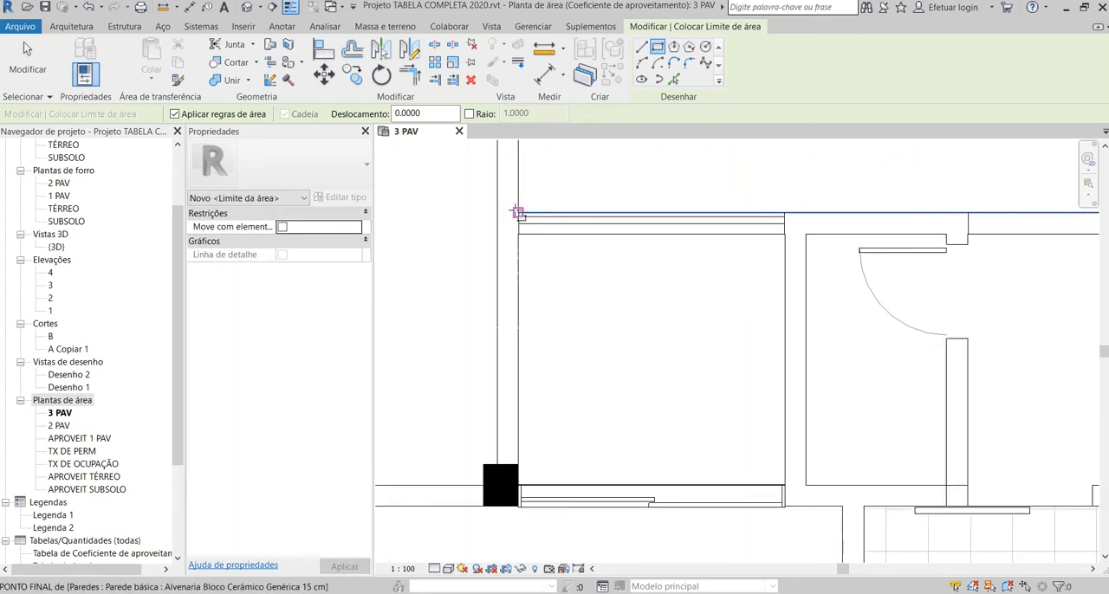
left_click(518, 211)
scroll(792, 471, "up", 2)
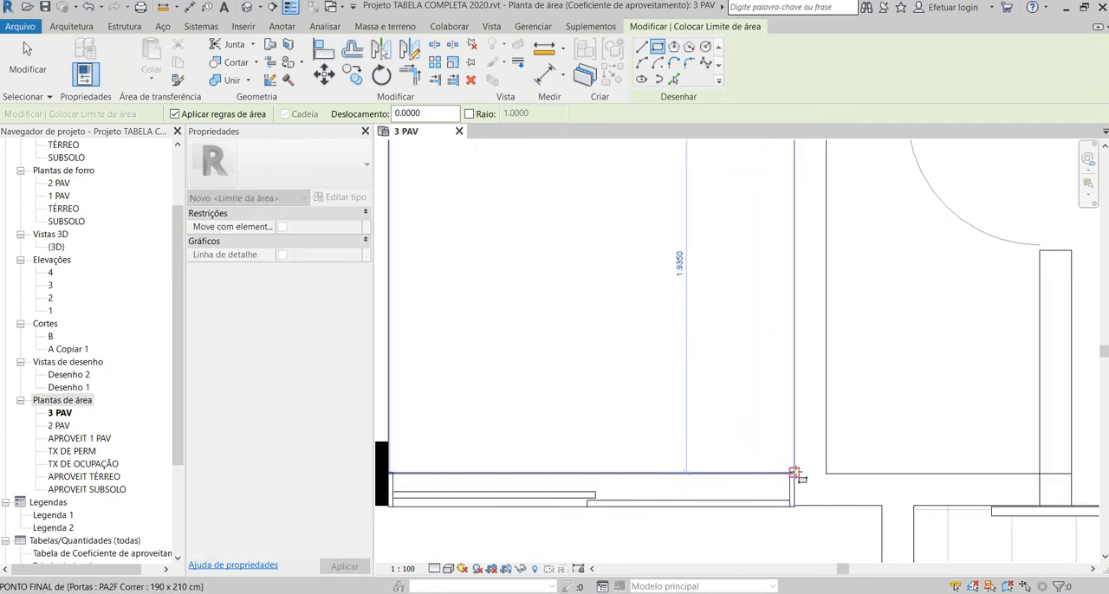
left_click(764, 453)
scroll(568, 314, "down", 5)
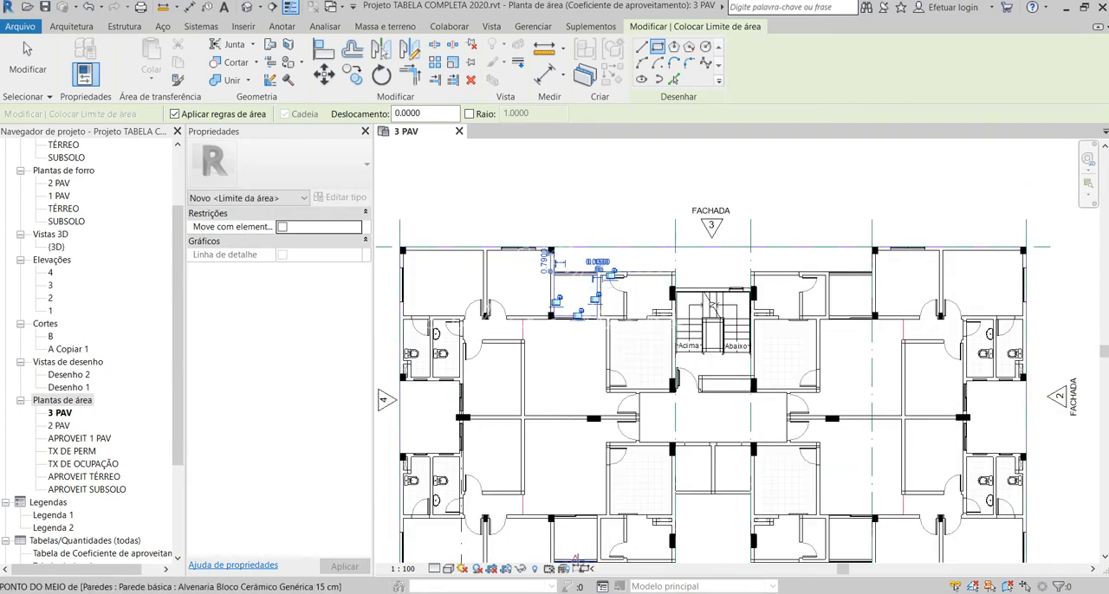
Step: Draw a rectangular area boundary of about 1.88 by 1.94 m around the balcony near facades 1 and 4
scroll(576, 557, "up", 2)
scroll(547, 232, "down", 2)
scroll(563, 396, "up", 5)
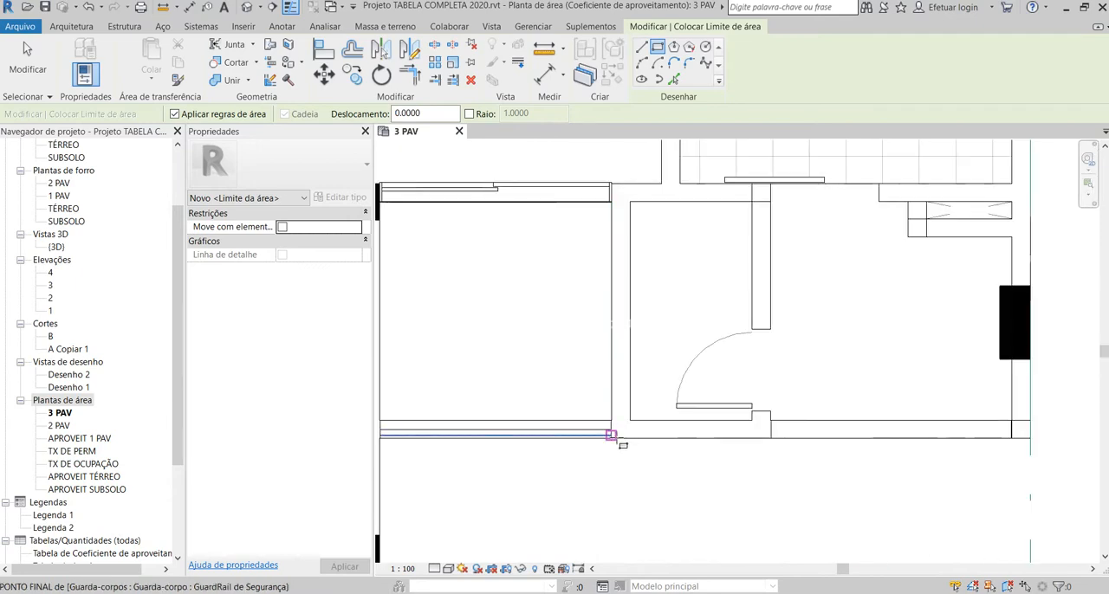
left_click(610, 436)
scroll(540, 339, "down", 2)
scroll(453, 279, "up", 2)
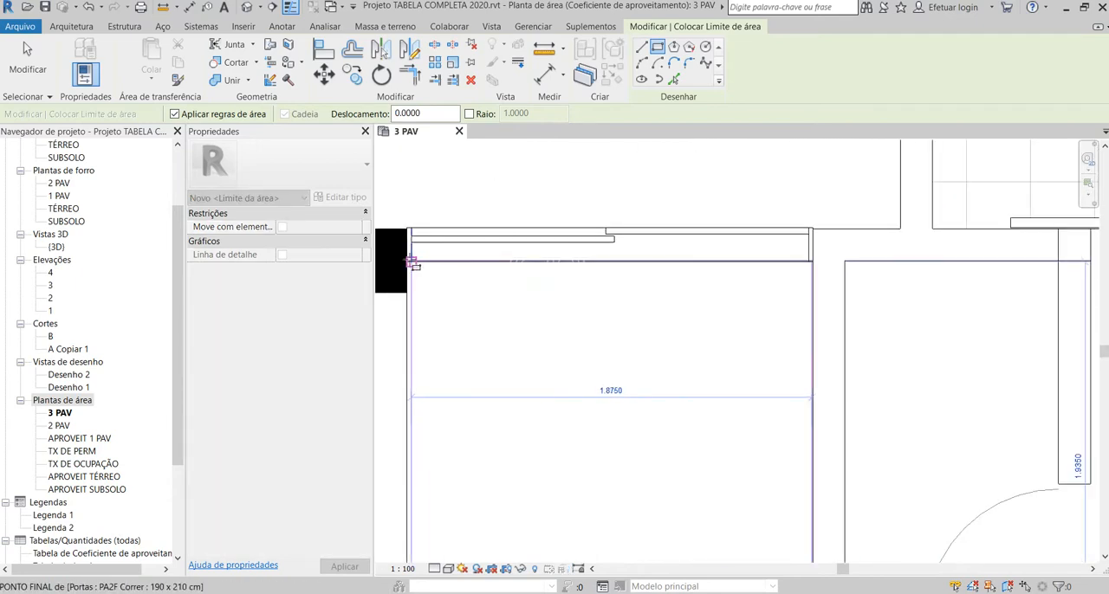
left_click(411, 262)
scroll(407, 346, "down", 4)
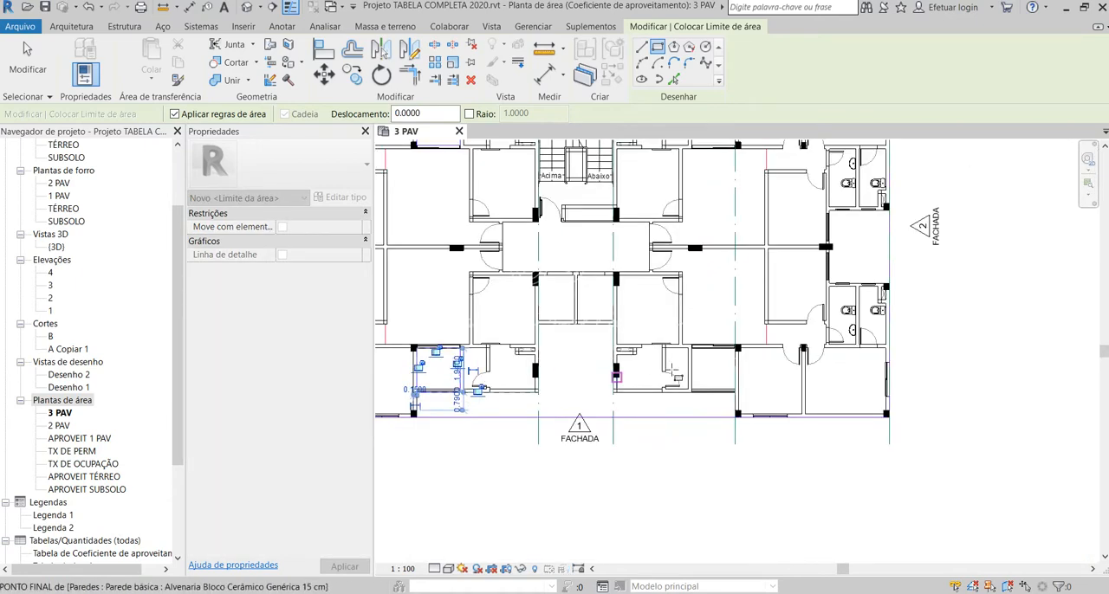
Step: Draw a rectangular area boundary around the balcony near facades 1 and 2, from the outer railing corner to the sliding door
scroll(683, 373, "up", 5)
left_click(831, 421)
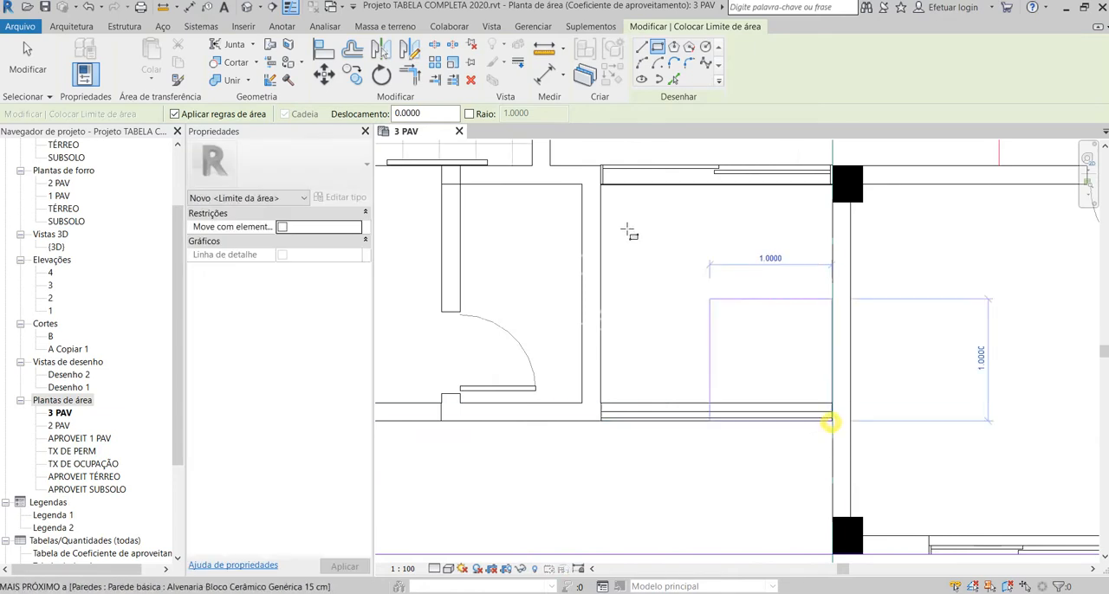
left_click(601, 181)
scroll(606, 182, "down", 4)
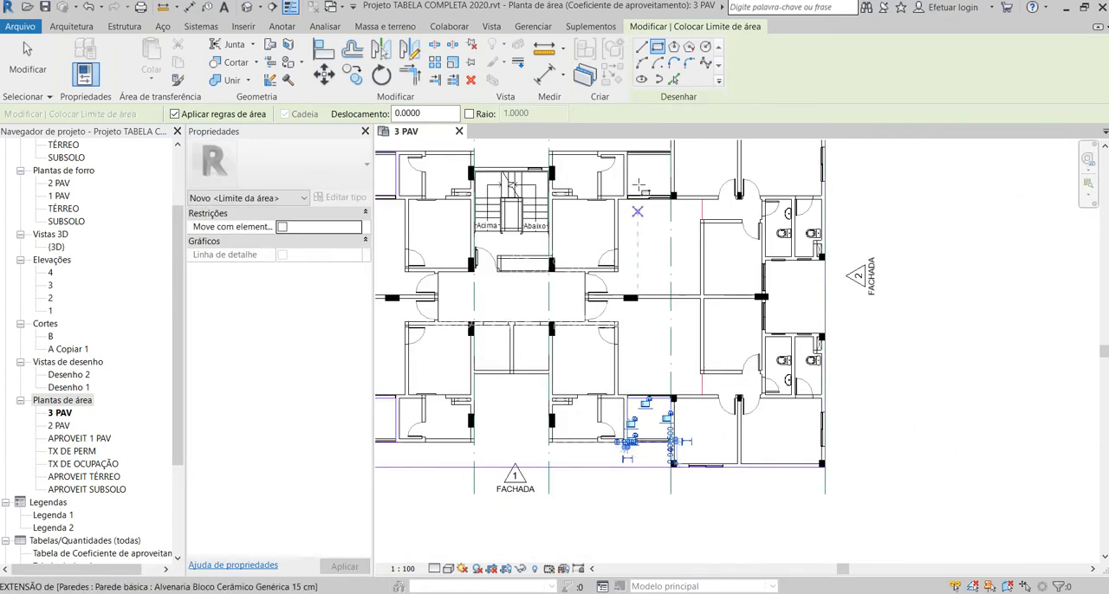
Step: Draw a rectangular area boundary around the balcony near facades 3 and 2, and finish drawing boundaries
scroll(638, 184, "up", 4)
left_click(613, 156)
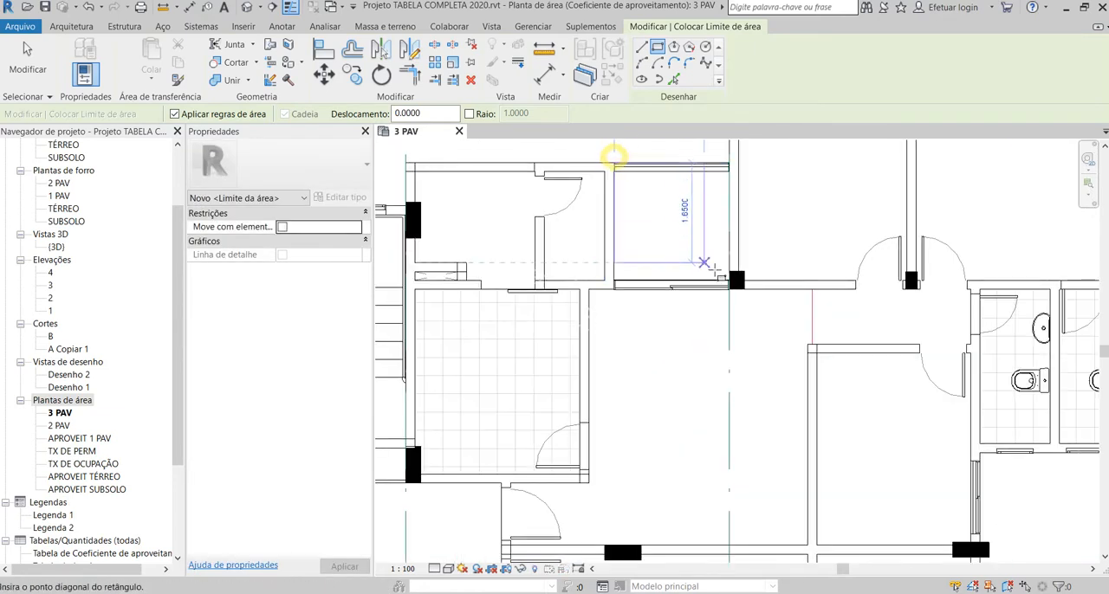
left_click(724, 284)
scroll(717, 329, "down", 3)
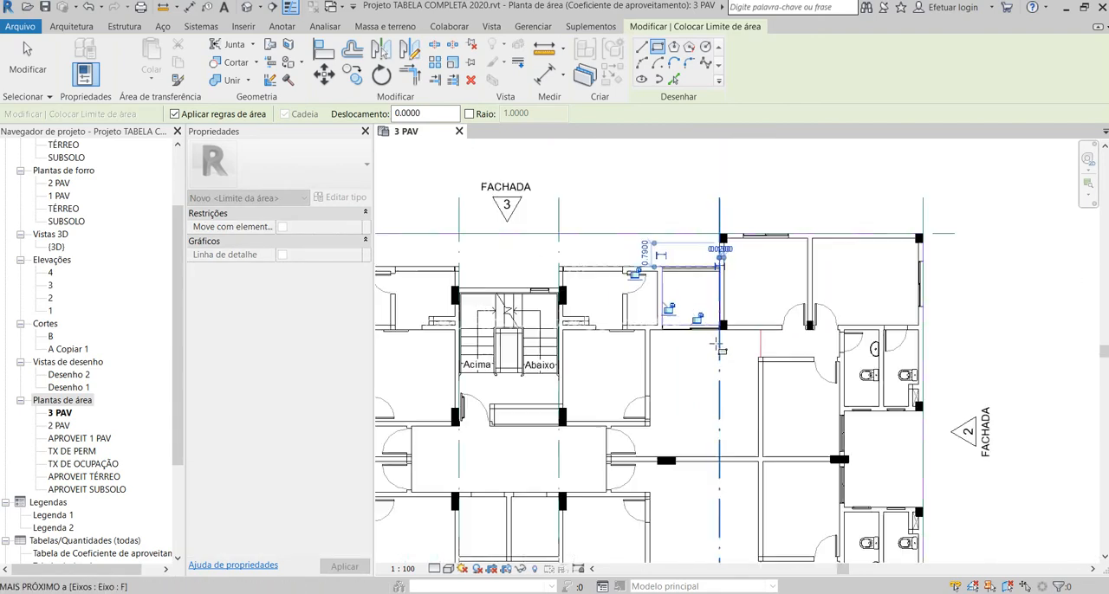
scroll(718, 284, "up", 4)
key("Escape")
key("Escape")
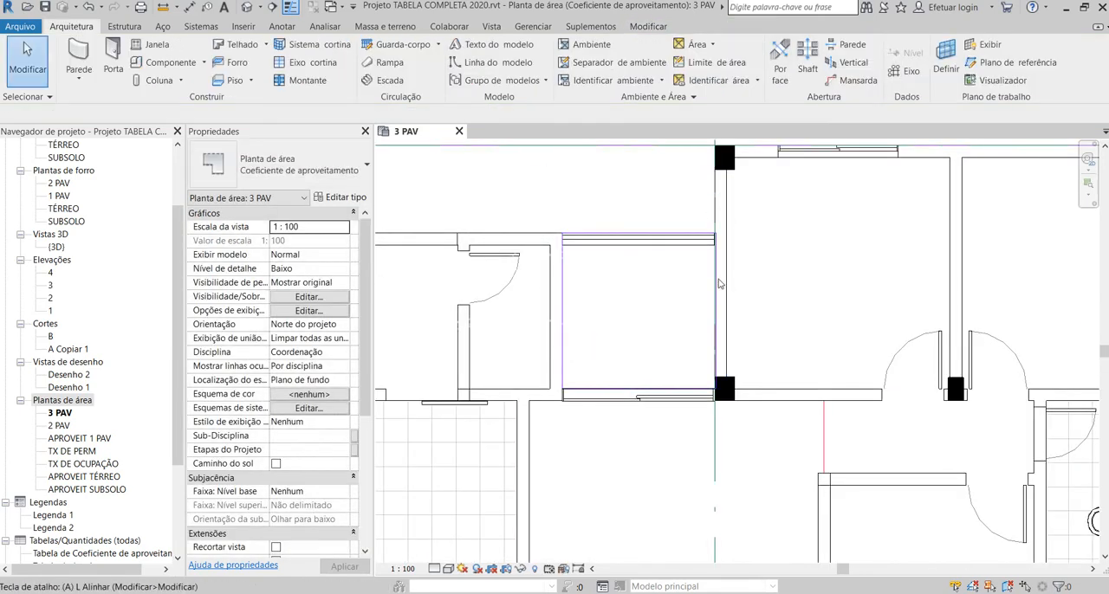
Step: Align the facade 2 side boundary line of the balcony near facades 3 and 2 with the adjoining wall face
key("l")
scroll(723, 273, "up", 5)
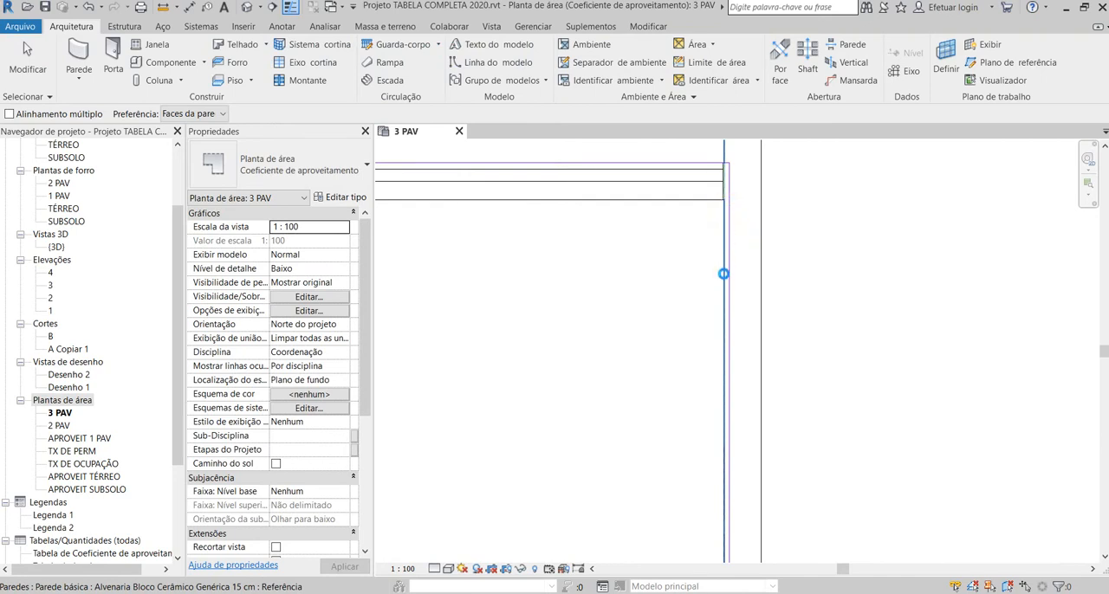
key("Escape")
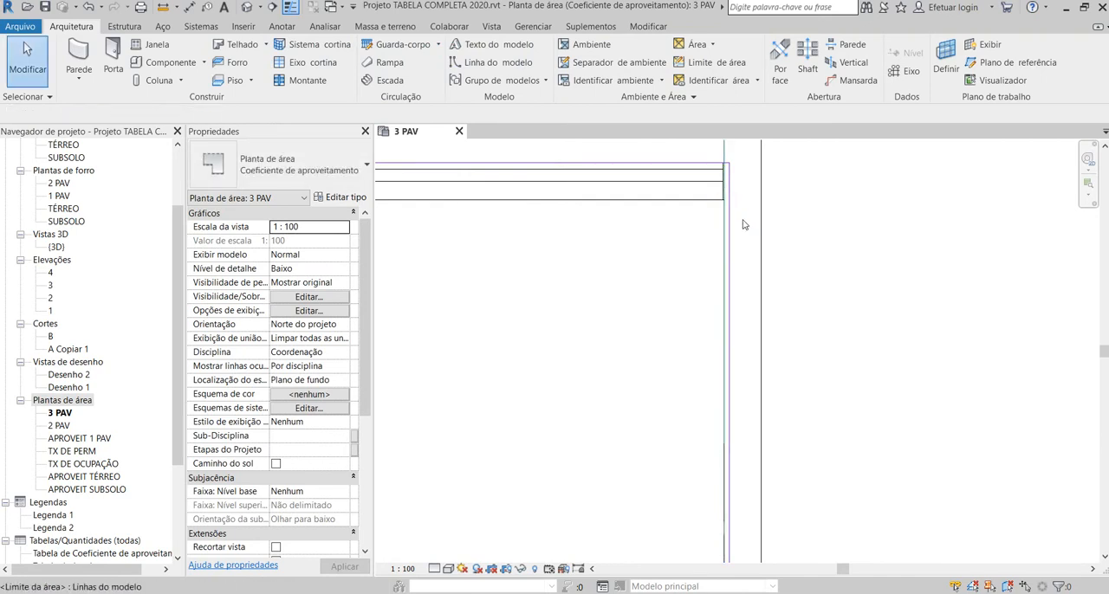
scroll(742, 225, "up", 1)
key("l")
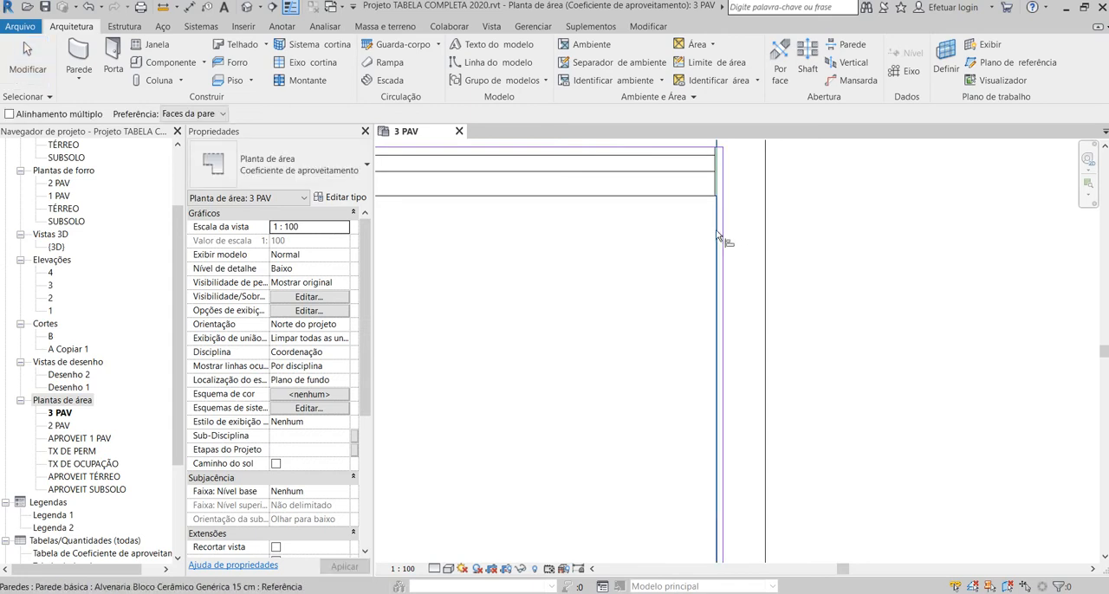
scroll(723, 226, "down", 4)
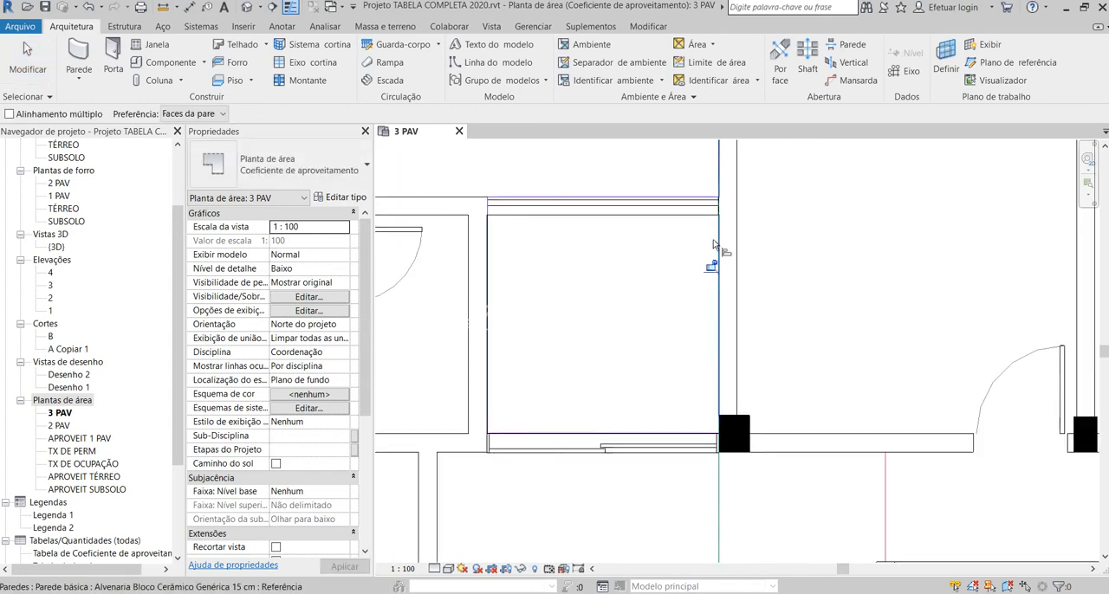
scroll(412, 338, "up", 5)
scroll(413, 333, "up", 4)
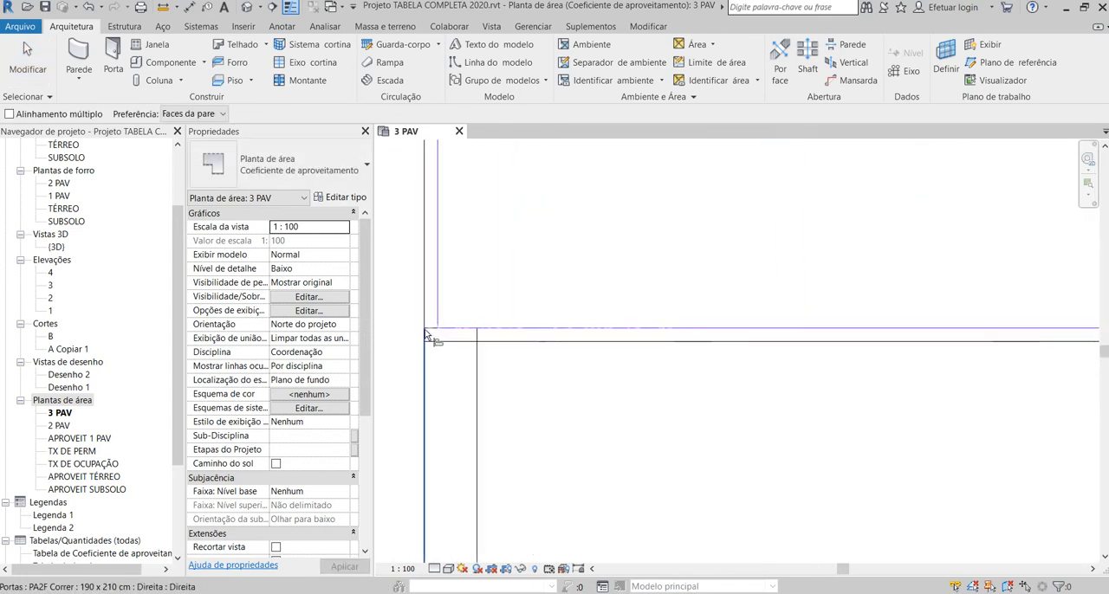
scroll(566, 350, "down", 7)
scroll(565, 350, "down", 6)
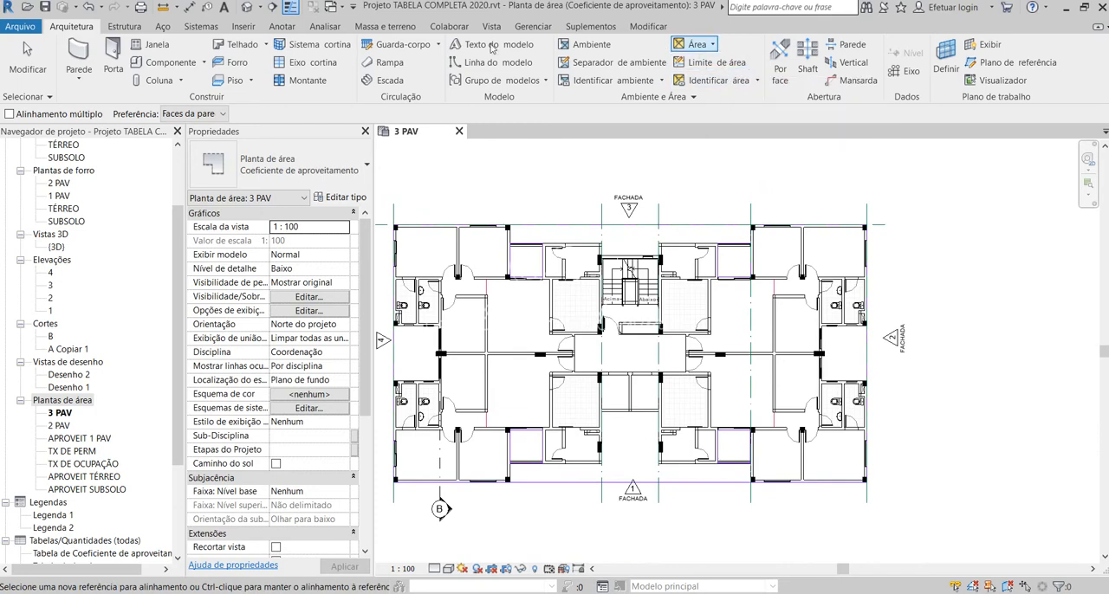
Step: Start a chained area boundary line at the stairwell's outer corner facing facades 3 and 4, and draw it along the stair wall to the hall column
left_click(716, 62)
scroll(617, 316, "up", 3)
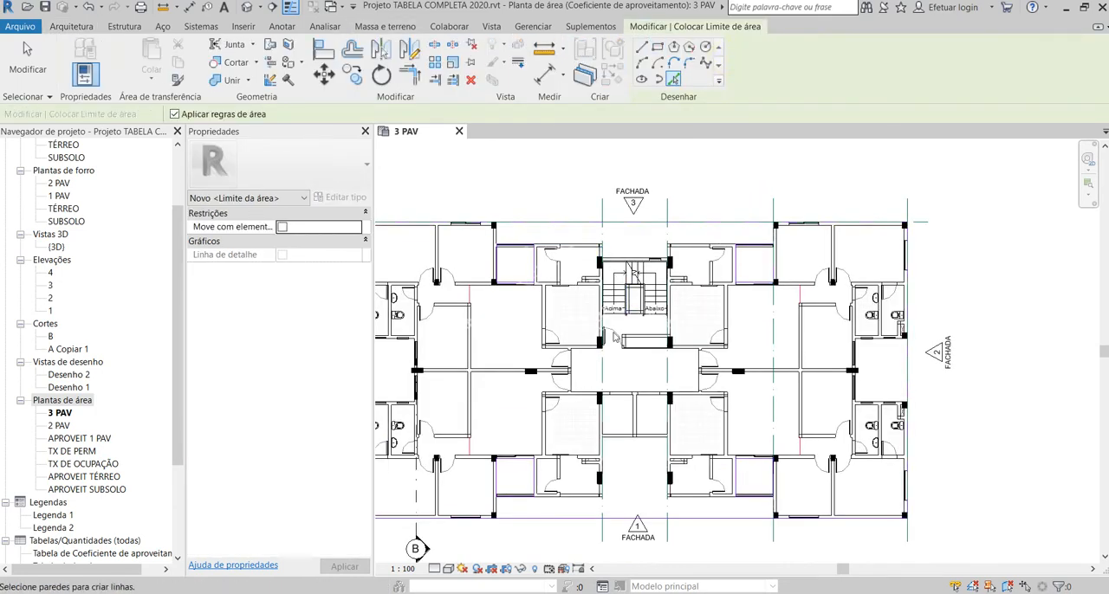
scroll(628, 329, "up", 8)
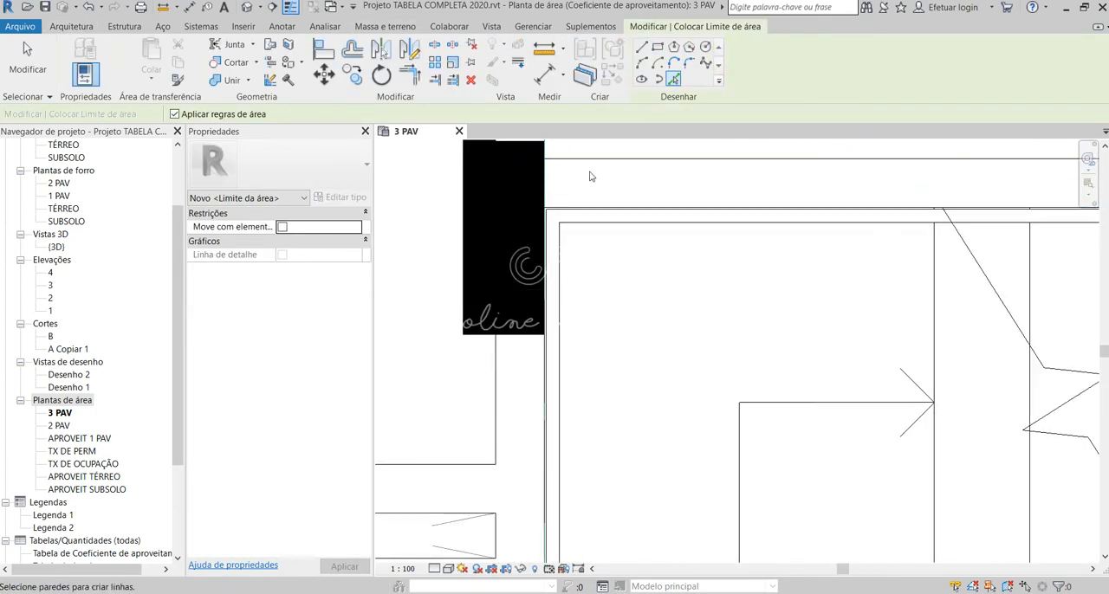
scroll(562, 218, "up", 2)
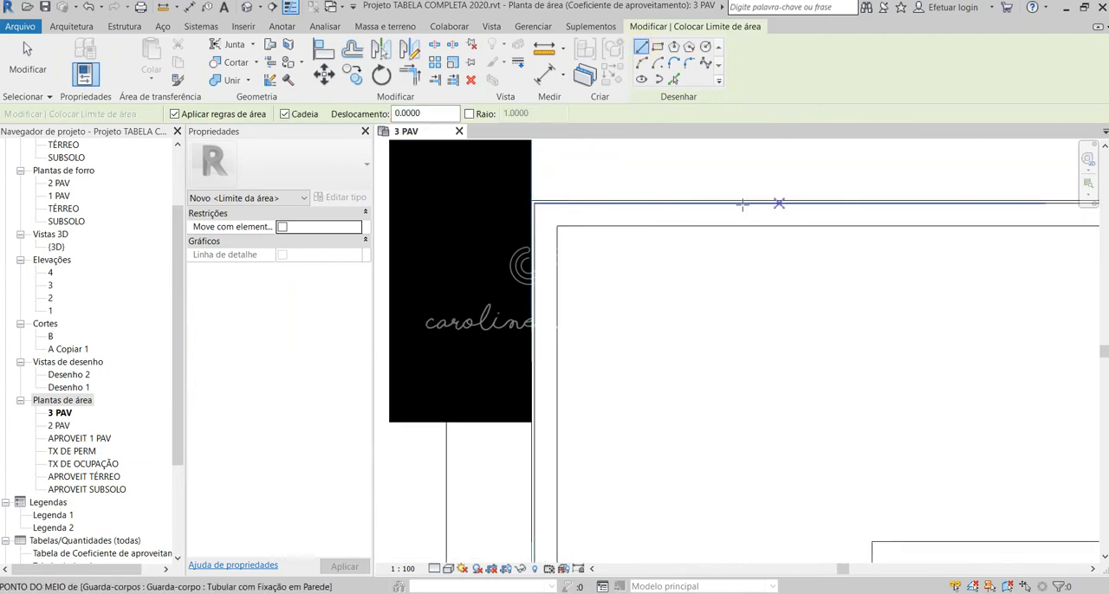
left_click(530, 199)
scroll(553, 179, "down", 4)
scroll(563, 174, "down", 3)
scroll(561, 390, "up", 6)
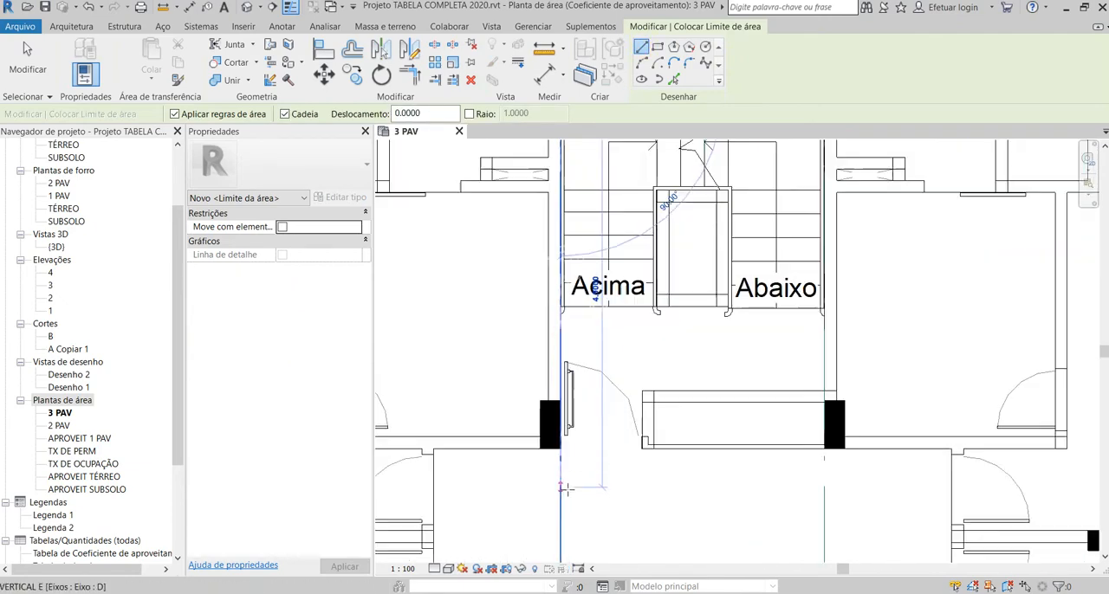
left_click(557, 422)
Step: Continue the area boundary around the facade 4 end of the central hall, returning about 1.58 m to the column at the shafts
scroll(710, 325, "down", 5)
scroll(545, 390, "up", 5)
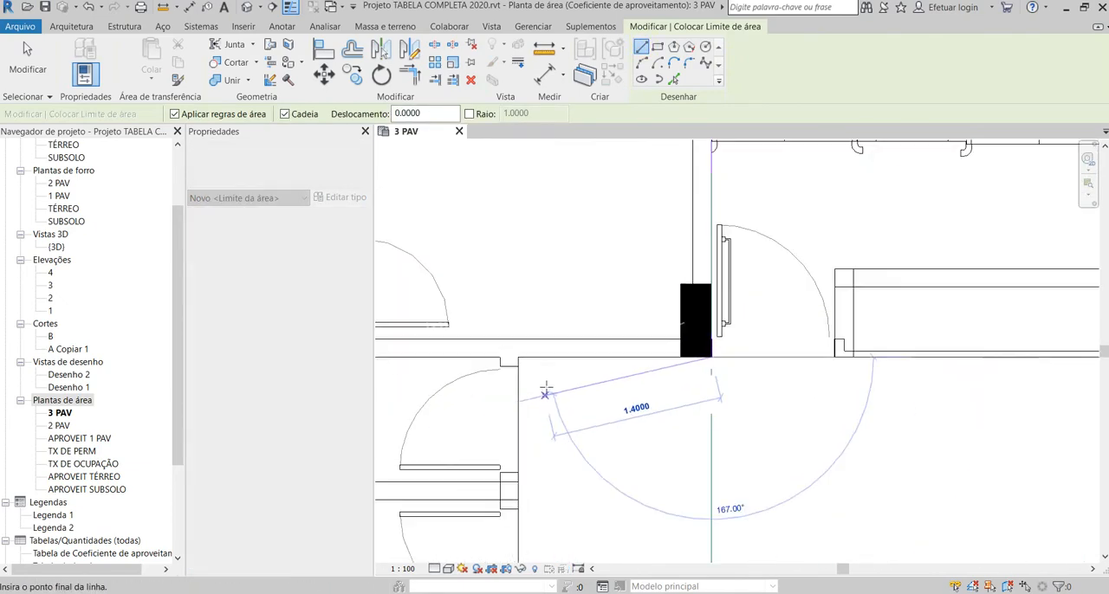
left_click(514, 351)
scroll(470, 311, "down", 3)
scroll(493, 487, "up", 4)
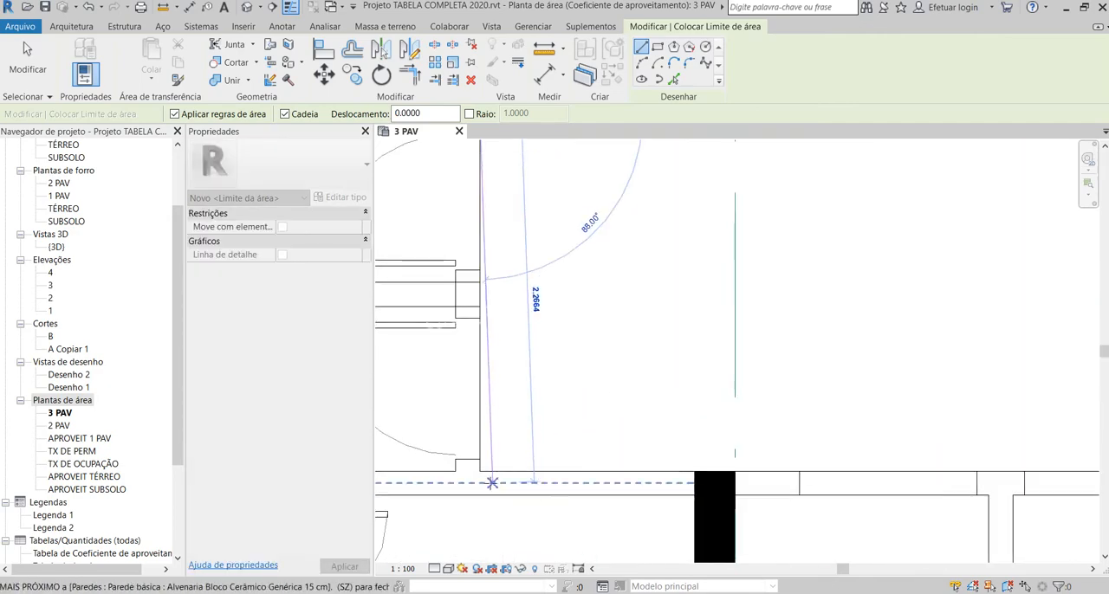
left_click(480, 470)
scroll(452, 386, "down", 3)
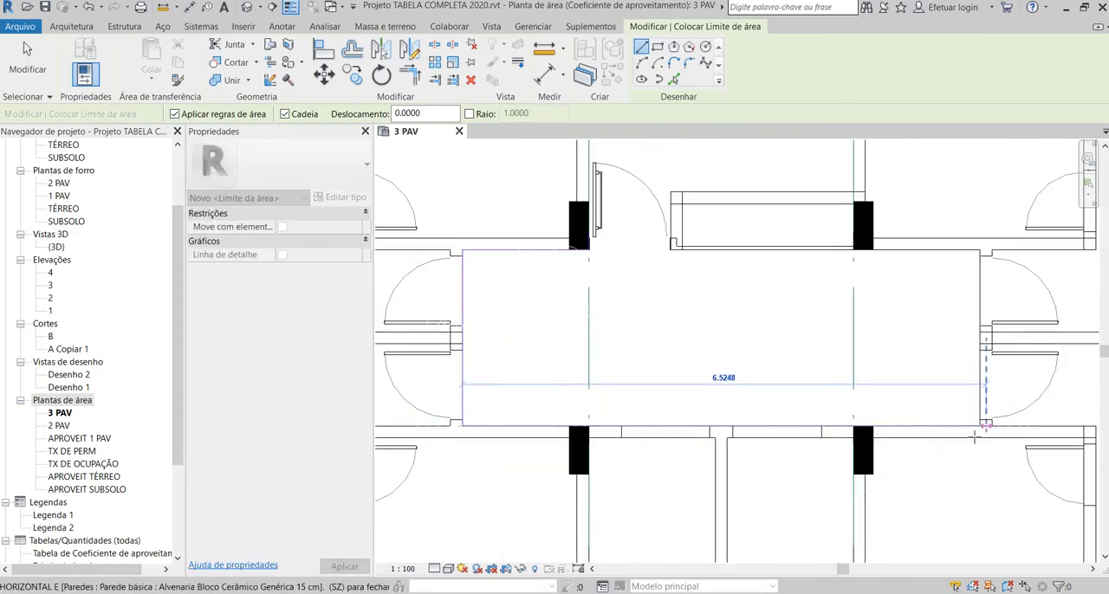
scroll(597, 294, "down", 3)
scroll(623, 328, "up", 3)
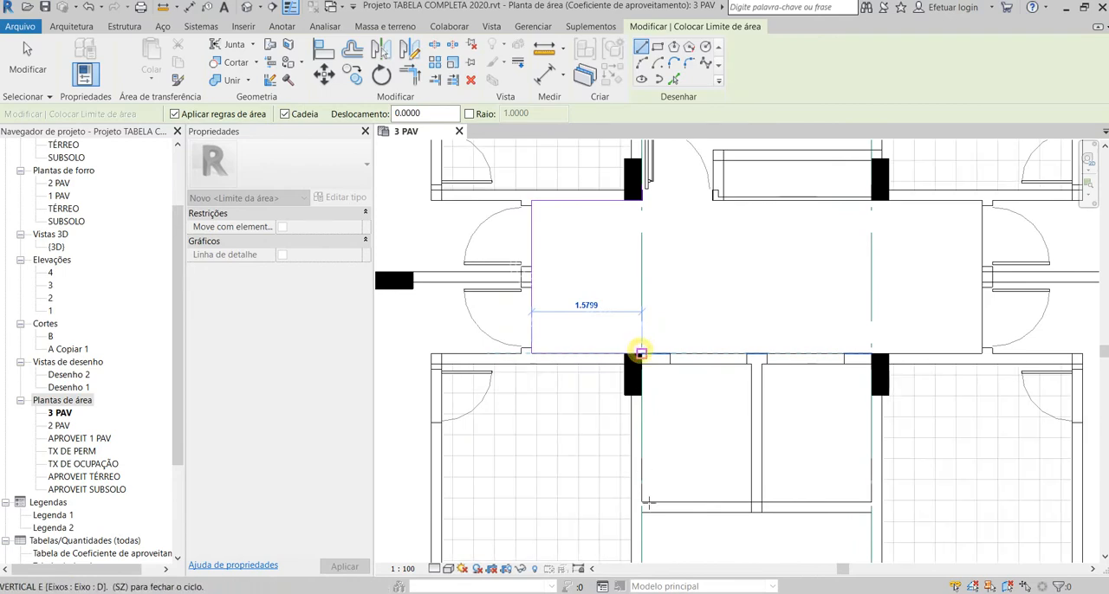
left_click(641, 354)
Step: Trace the area boundary around the two shafts below the hall, about 3.29 m wide and 2.13 m deep
scroll(633, 502, "up", 3)
left_click(637, 487)
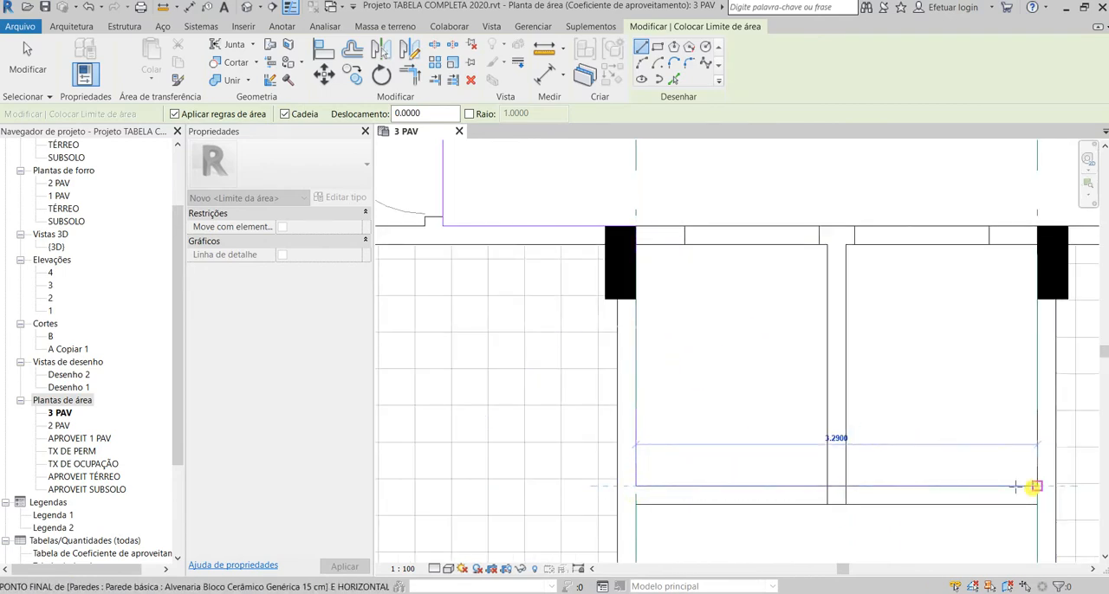
left_click(1035, 487)
scroll(705, 535, "down", 5)
scroll(844, 450, "up", 5)
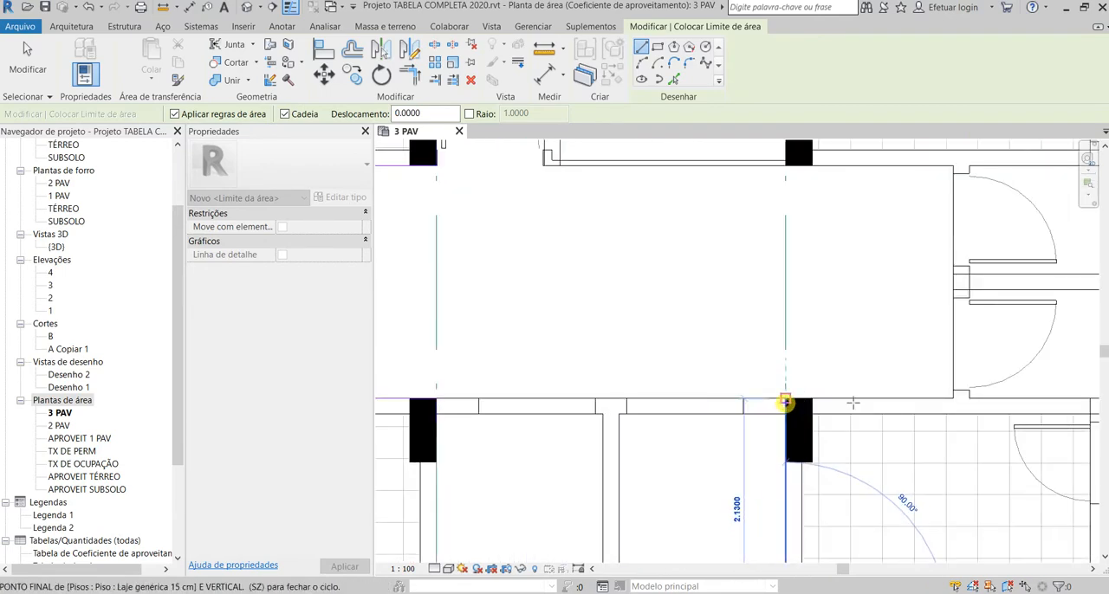
left_click(852, 402)
Step: Continue the area boundary around the facade 2 end of the central hall, returning about 1.58 m to the stair column
left_click(953, 399)
scroll(935, 372, "down", 4)
scroll(920, 353, "up", 4)
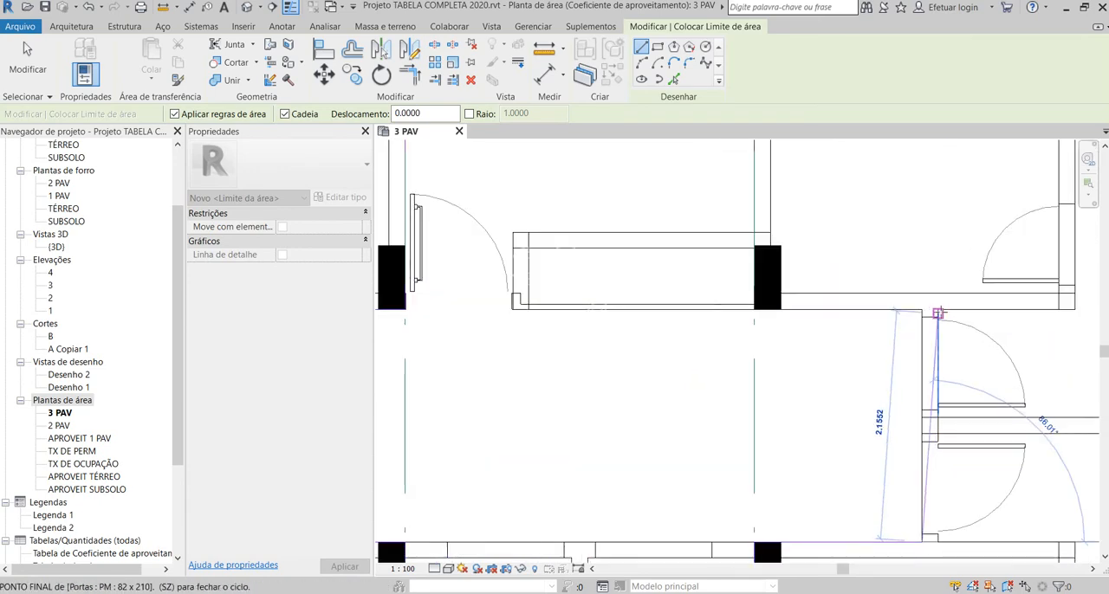
left_click(785, 314)
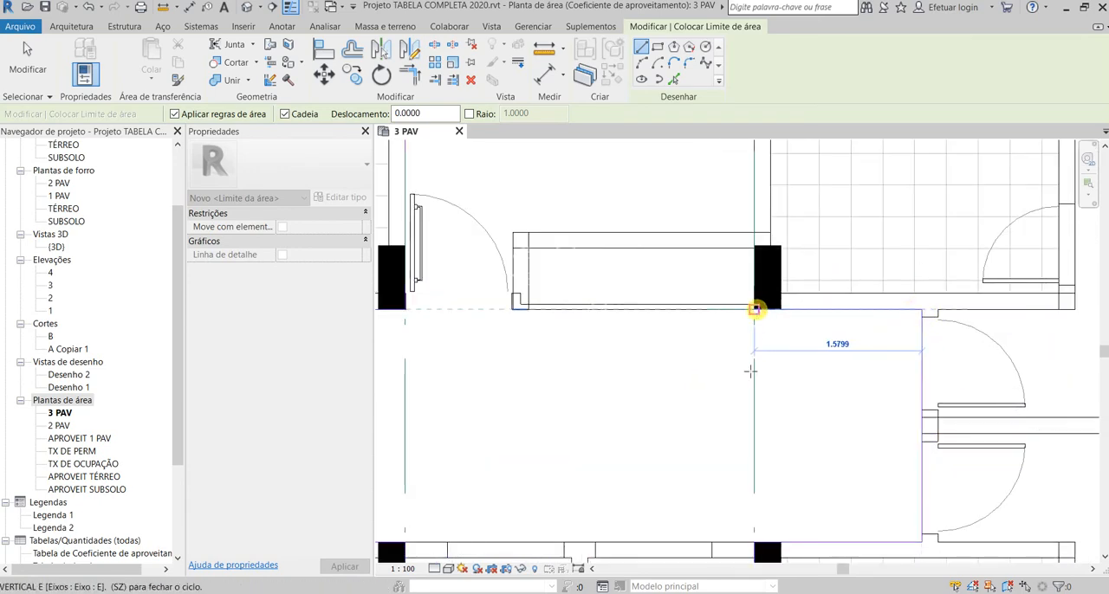
left_click(755, 309)
Step: Draw the stairwell's facade 2 side about 4.5 m long, close the boundary along its 3.29 m facade 3 side, and finish drawing
scroll(752, 463, "down", 3)
scroll(752, 201, "up", 3)
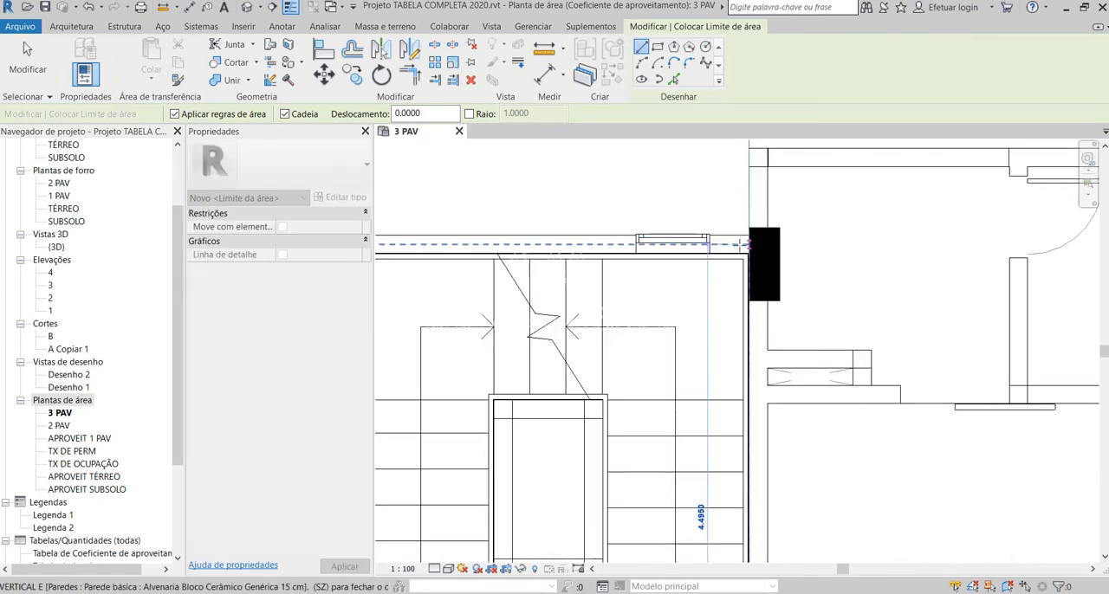
scroll(744, 253, "up", 4)
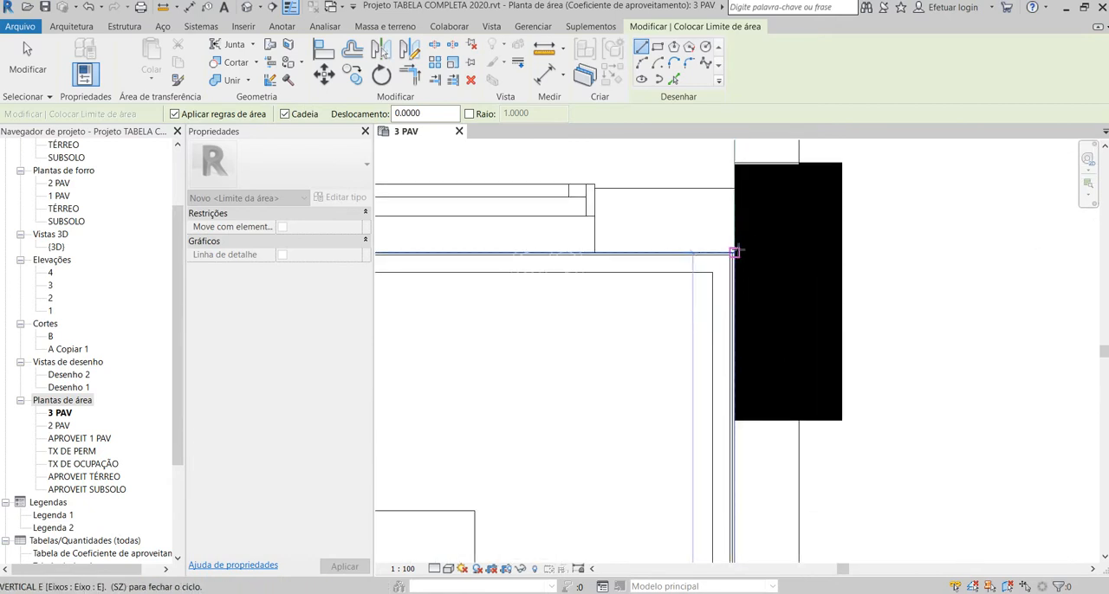
scroll(735, 252, "up", 3)
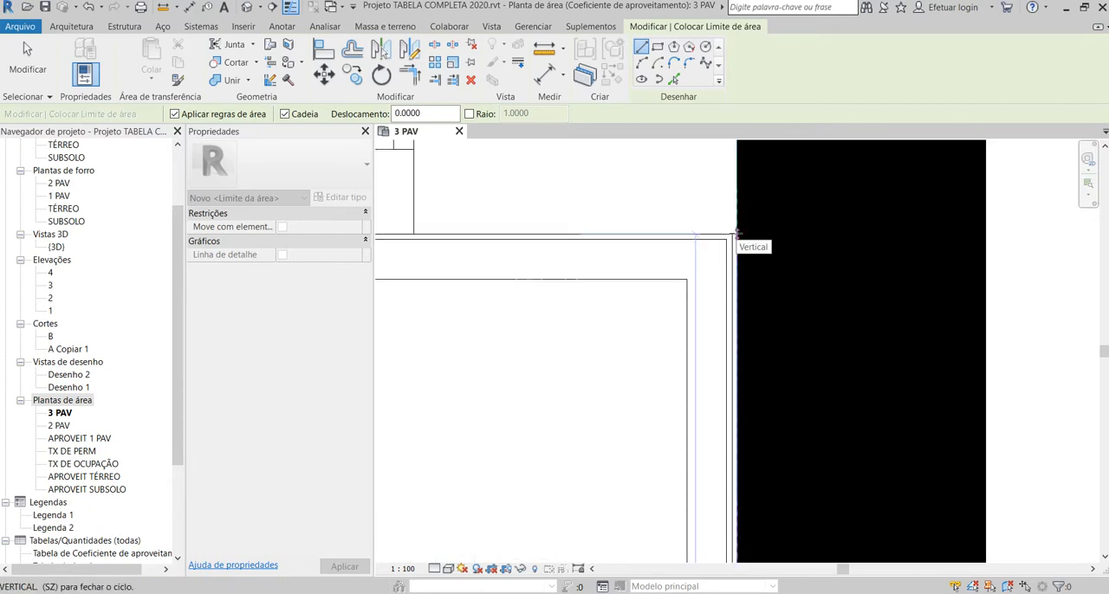
left_click(735, 234)
scroll(733, 232, "down", 5)
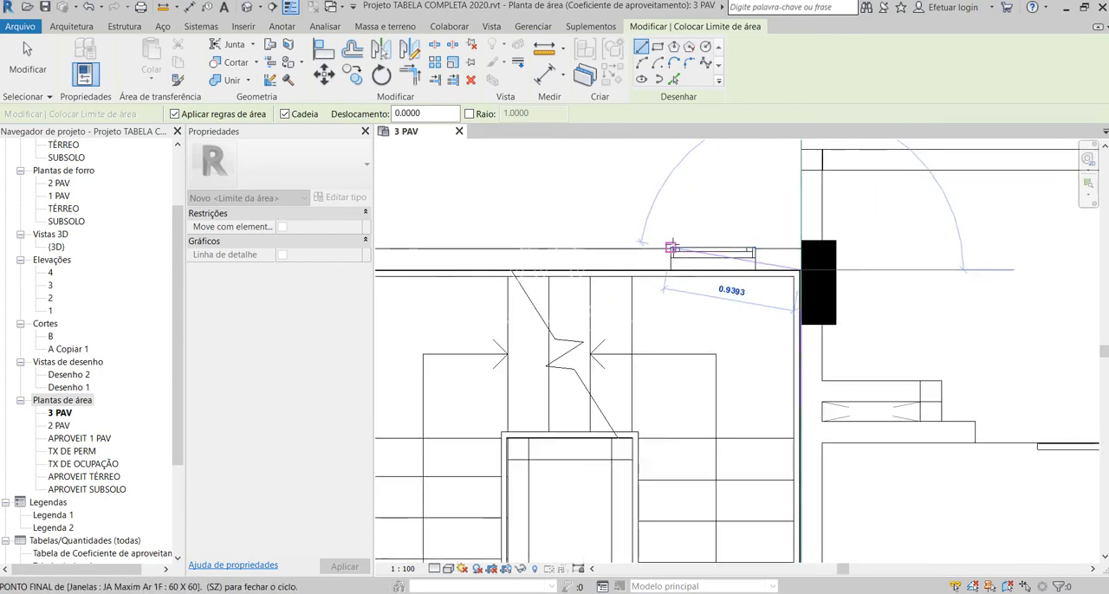
scroll(673, 248, "down", 3)
scroll(485, 260, "up", 5)
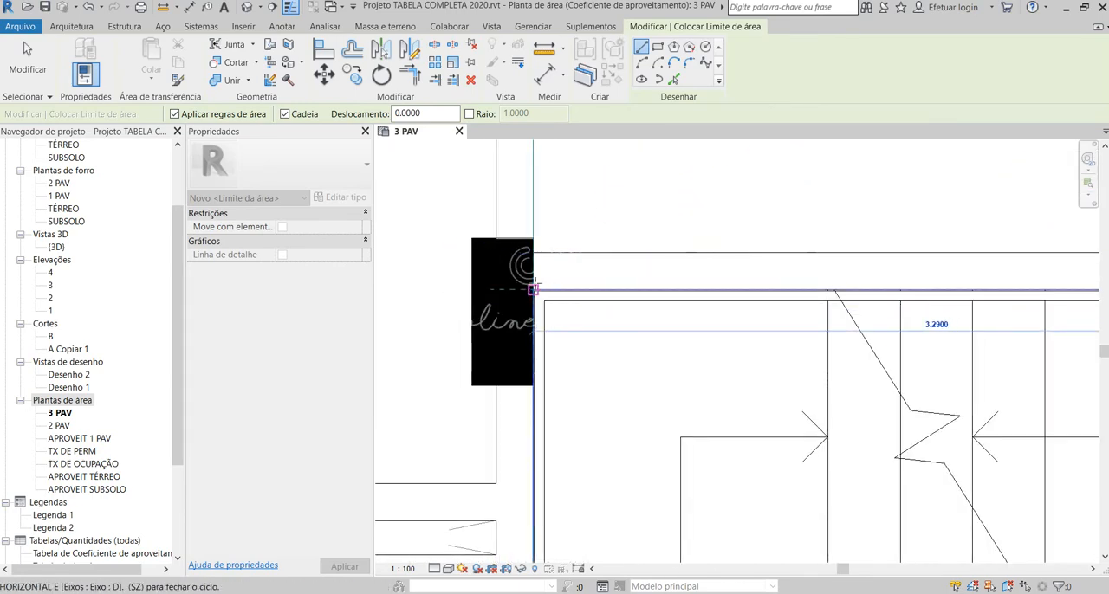
left_click(533, 289)
key("Escape")
scroll(525, 403, "up", 4)
key("Escape")
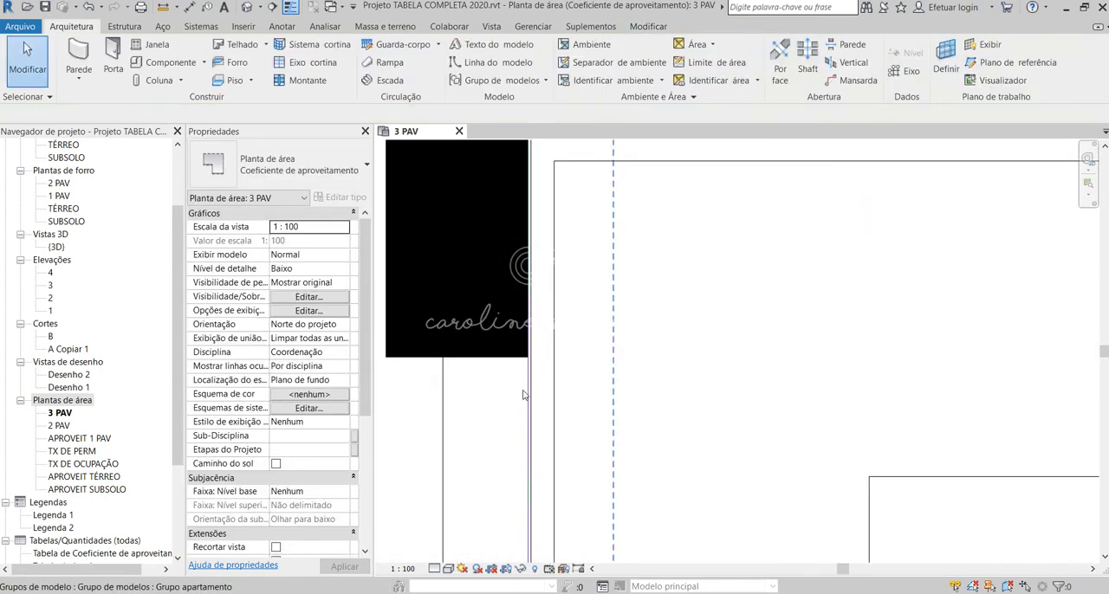
Step: Place areas named Computável in the apartment region, one on the facade 4 side and one on the facade 2 side
scroll(522, 395, "down", 6)
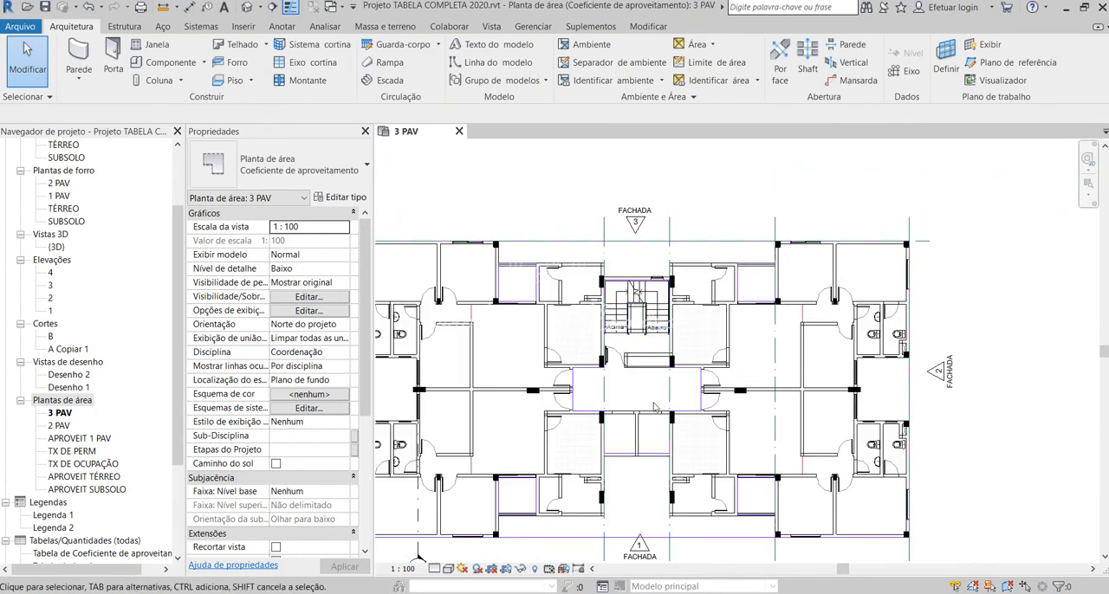
scroll(654, 407, "up", 2)
scroll(753, 467, "down", 2)
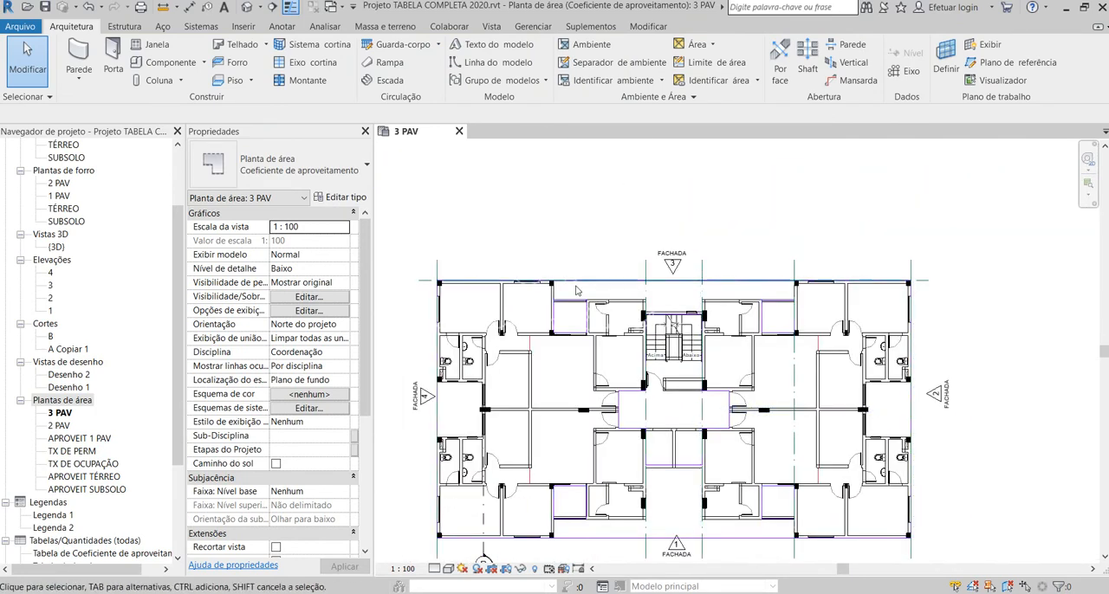
left_click(698, 44)
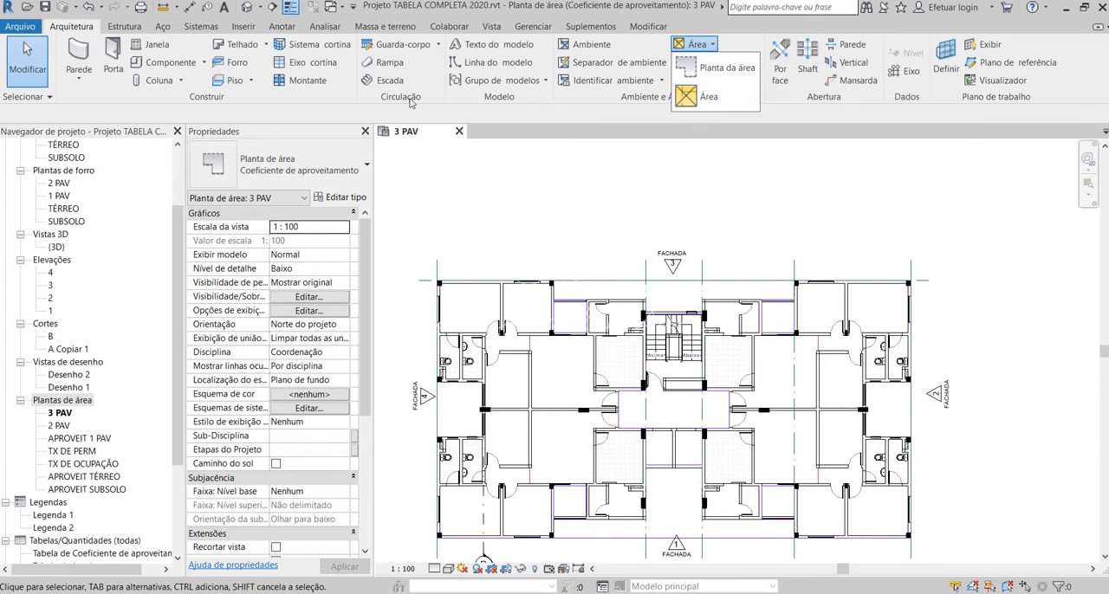
left_click(707, 96)
scroll(585, 334, "up", 1)
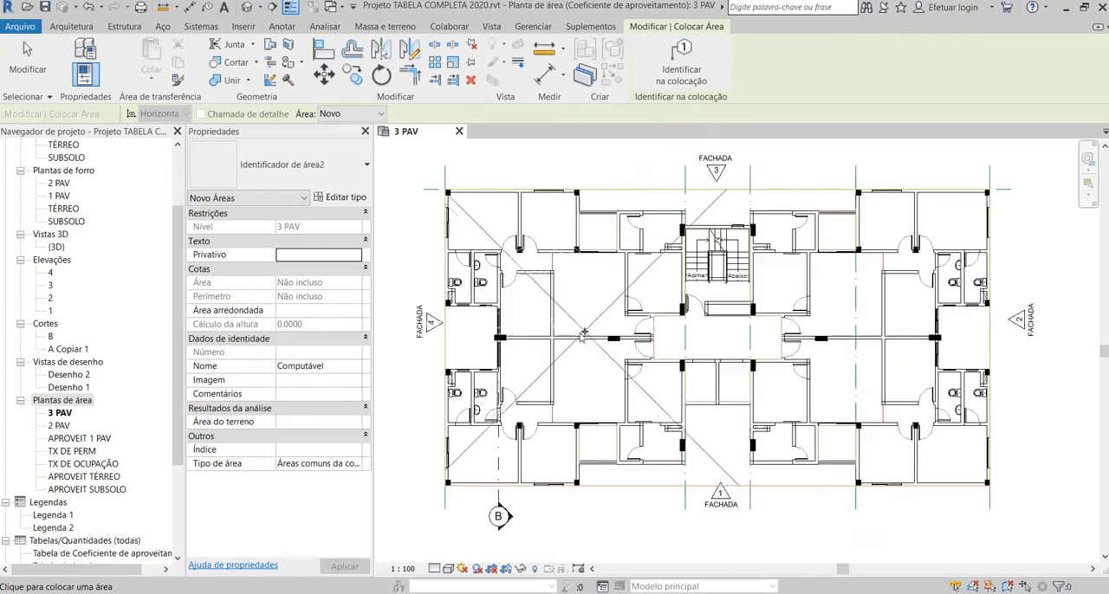
left_click(718, 338)
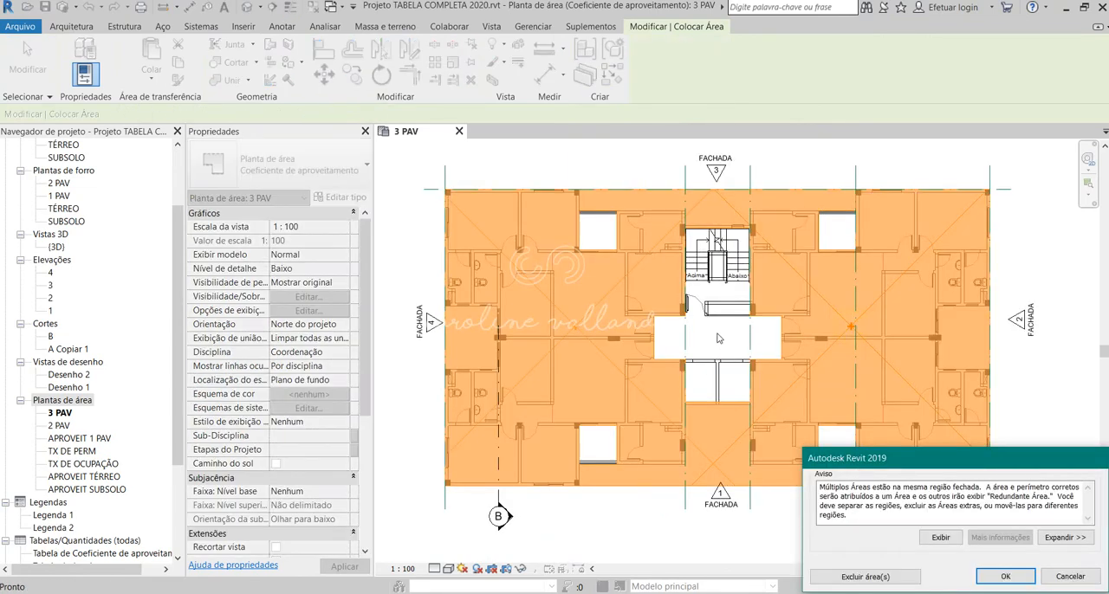
left_click(1004, 576)
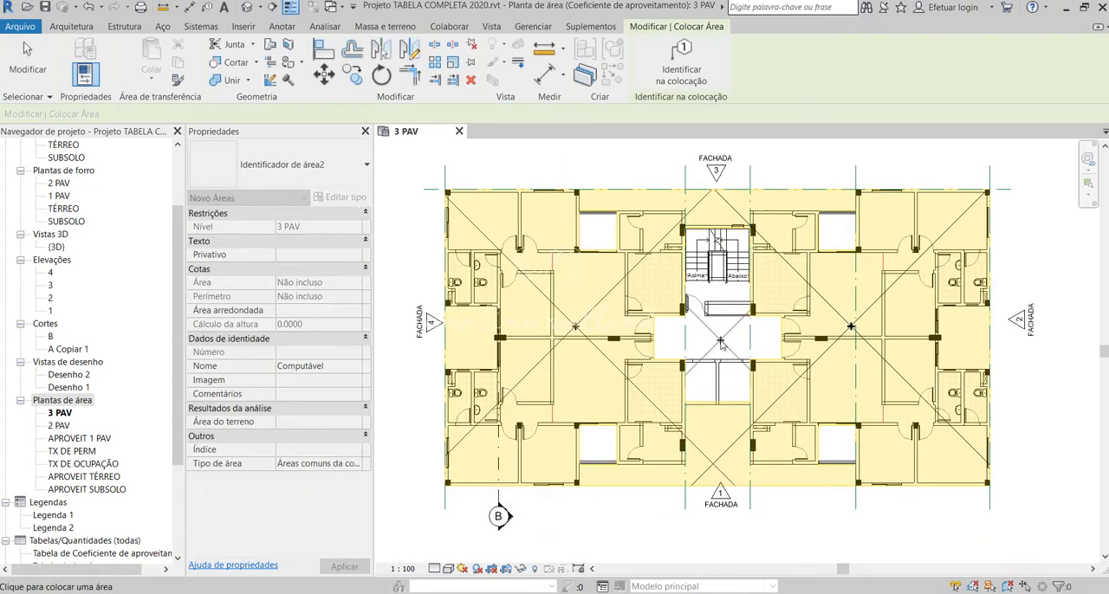
Step: Place Computável areas in the central circulation core and in each of the four balconies, and finish placing areas
left_click(593, 230)
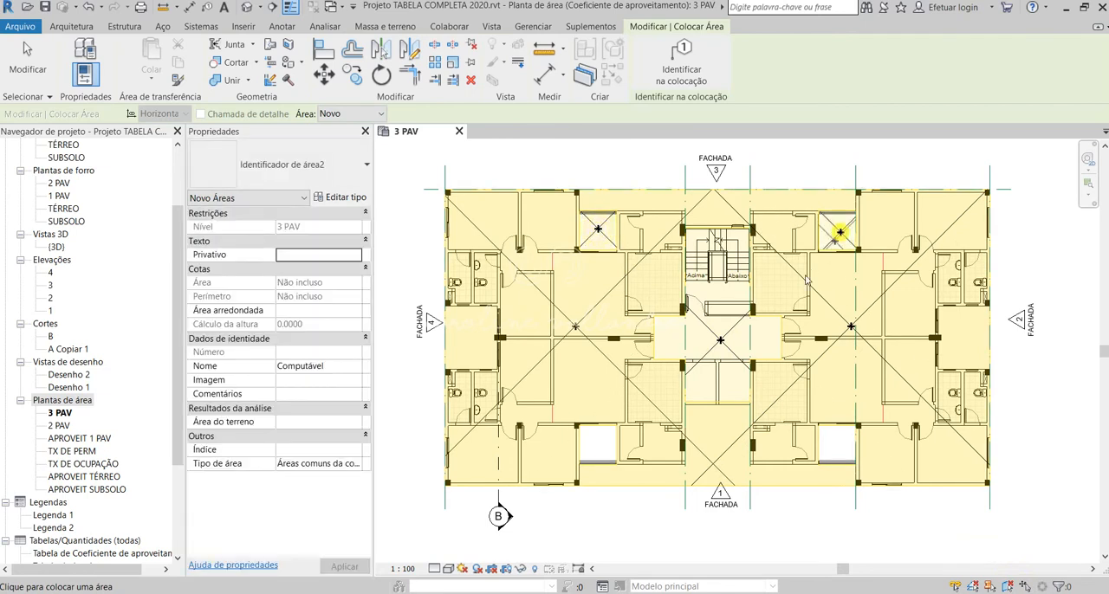
left_click(594, 447)
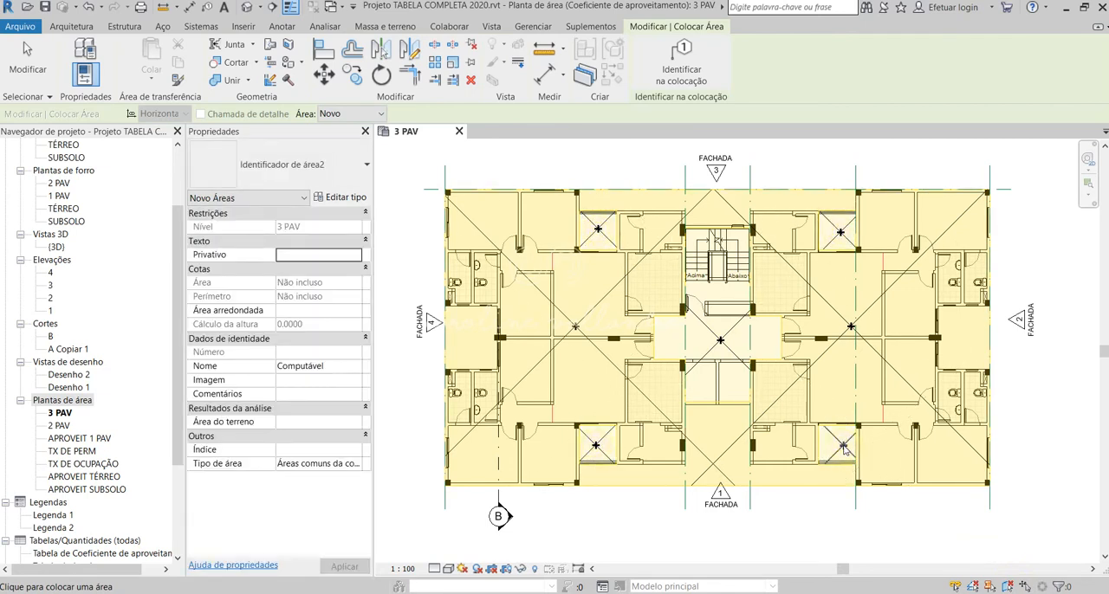
left_click(843, 447)
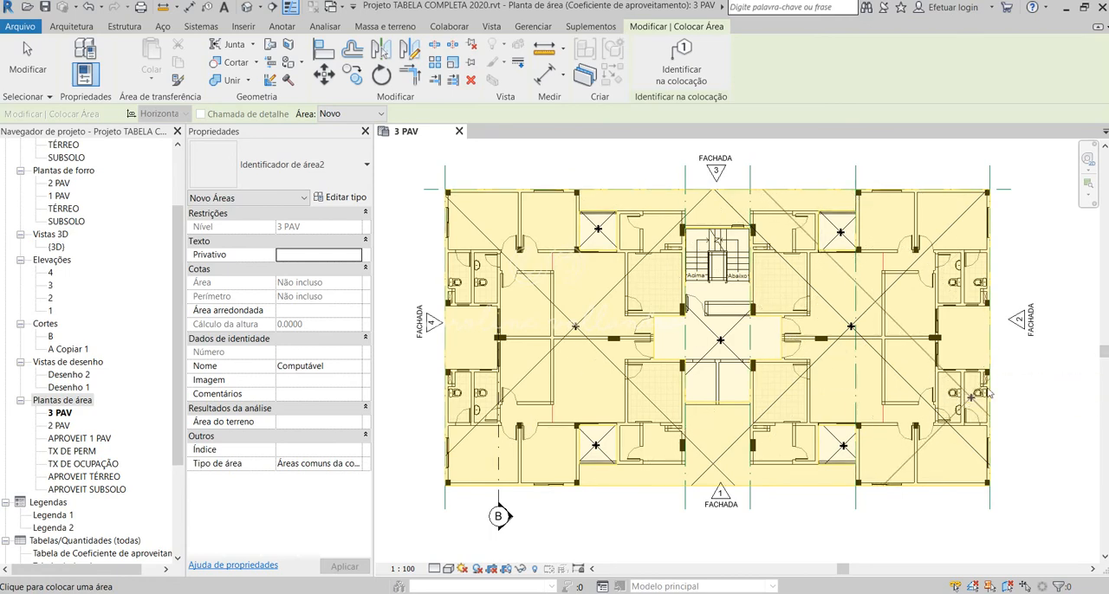
key("Escape")
key("Escape")
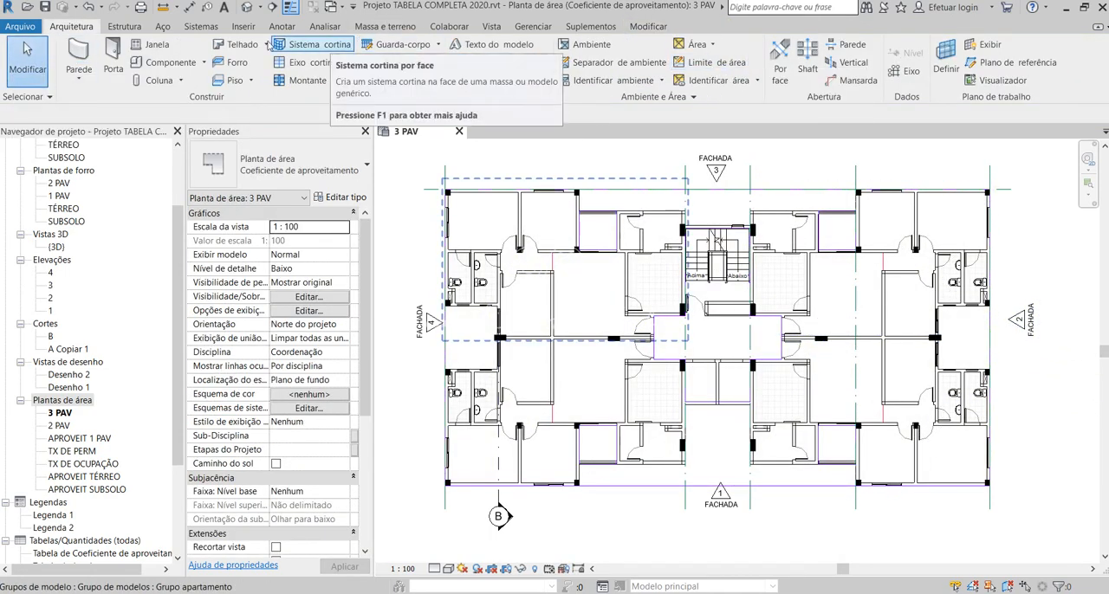
Step: Place a color fill legend beside facade 2, using space type Áreas (Coeficiente de aproveitamento) and color scheme Esquema 1
left_click(282, 26)
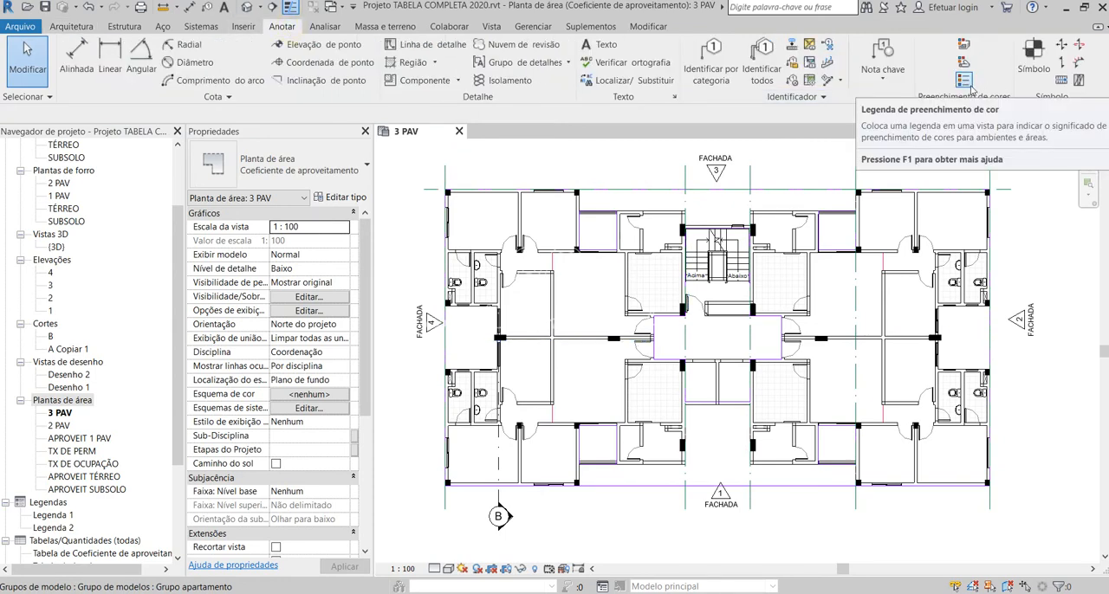
left_click(870, 52)
scroll(431, 300, "down", 1)
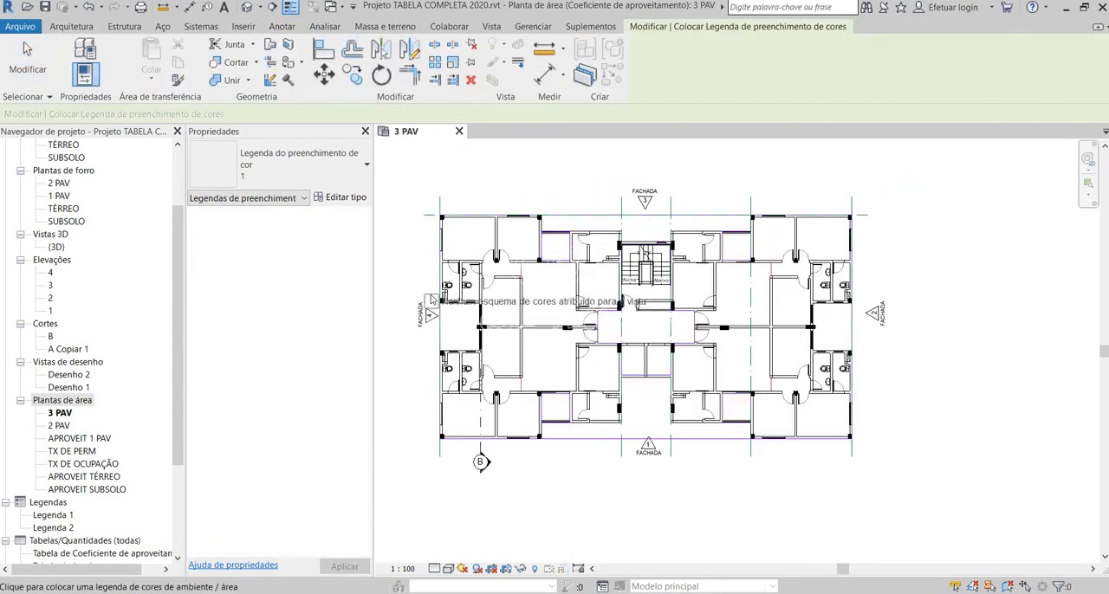
left_click(920, 265)
left_click(561, 299)
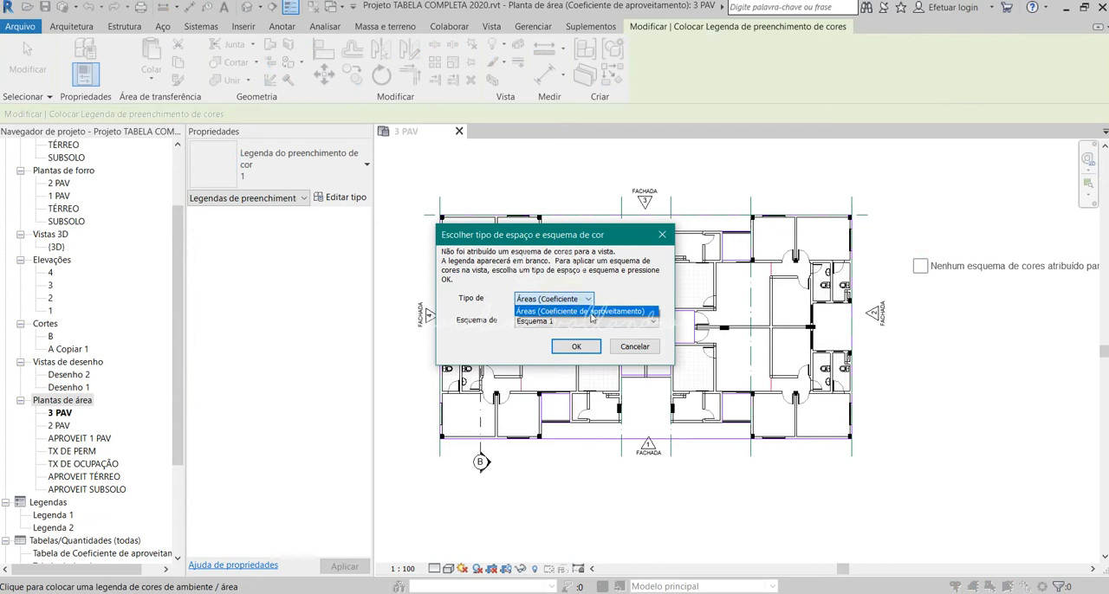
left_click(589, 311)
left_click(575, 347)
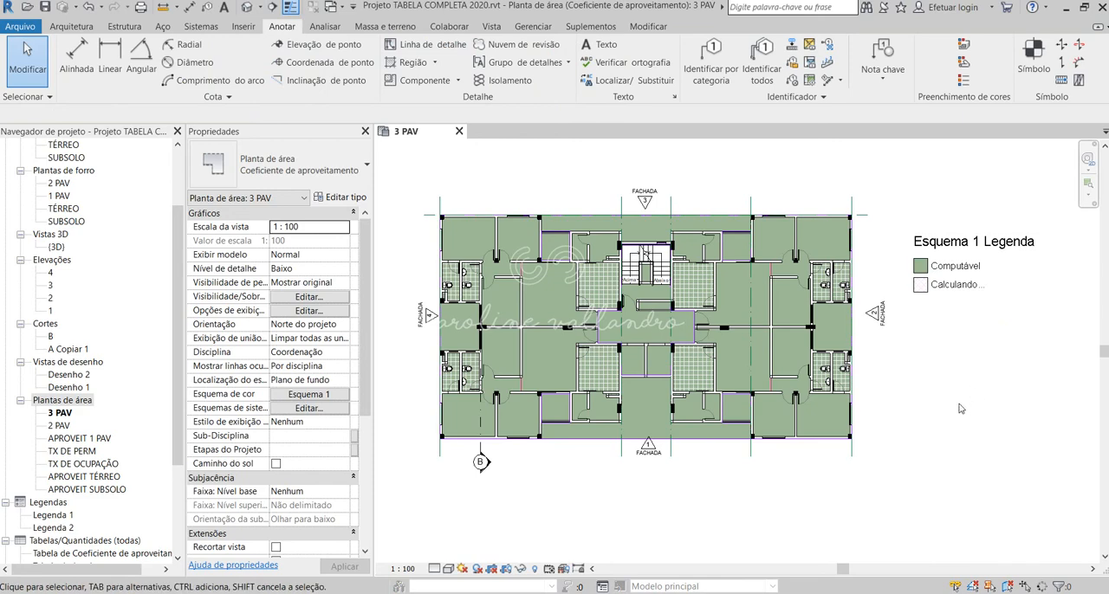
scroll(600, 271, "up", 3)
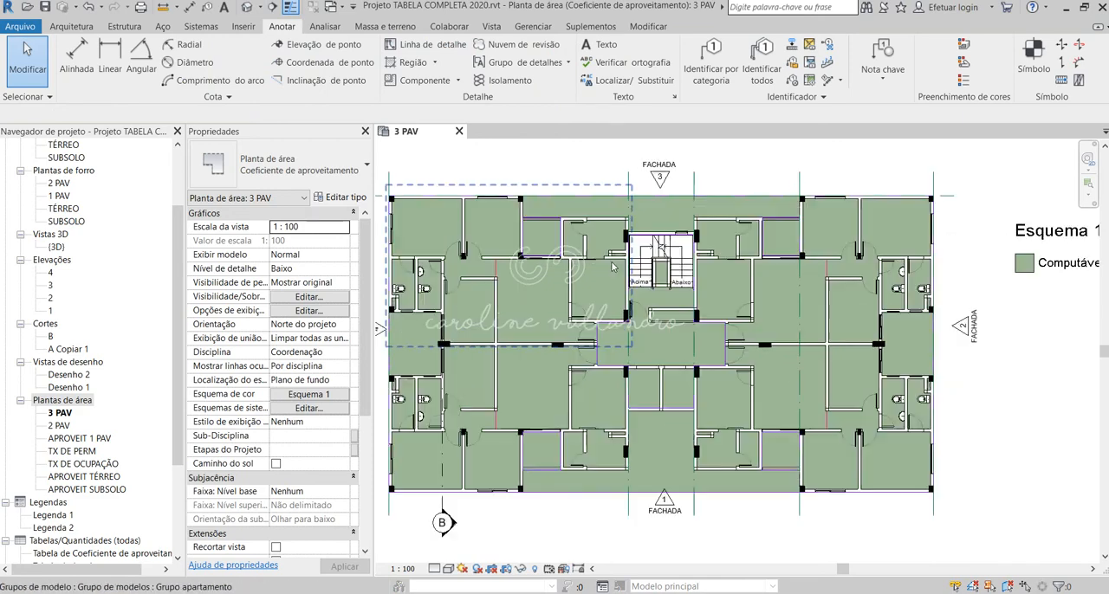
Step: Start tagging areas and place an area tag in each of the two apartment regions, on the facade 4 and facade 2 sides
scroll(718, 317, "down", 3)
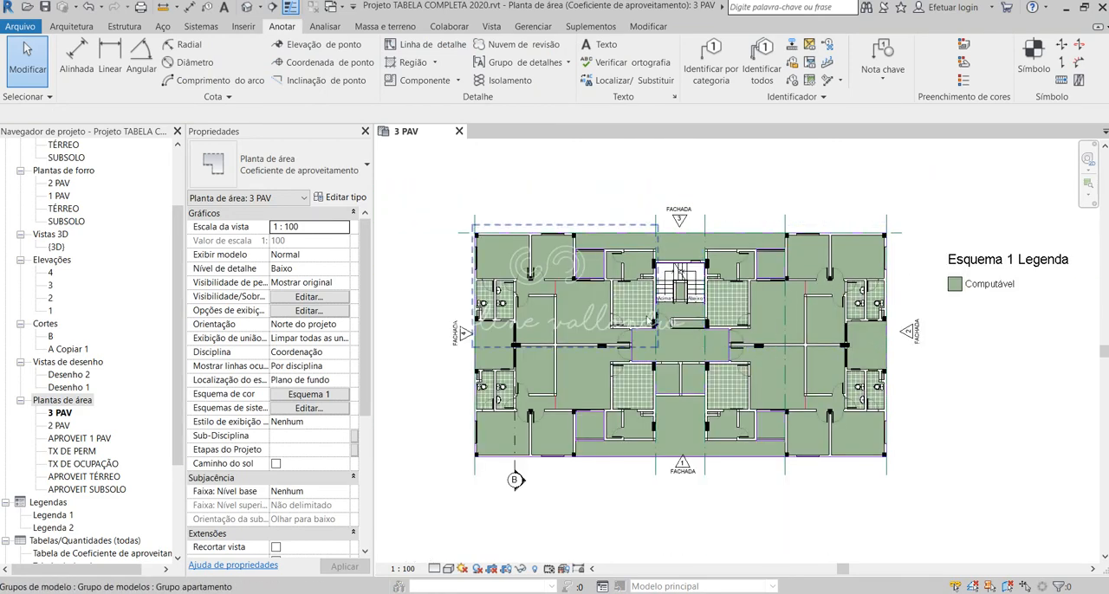
left_click(72, 26)
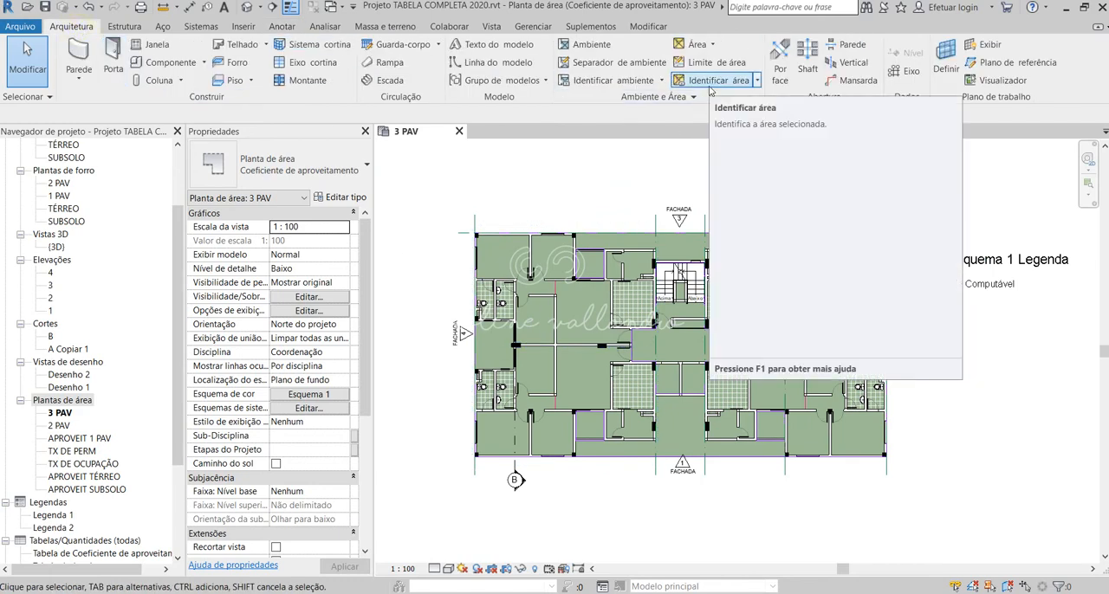
left_click(710, 79)
scroll(570, 301, "up", 3)
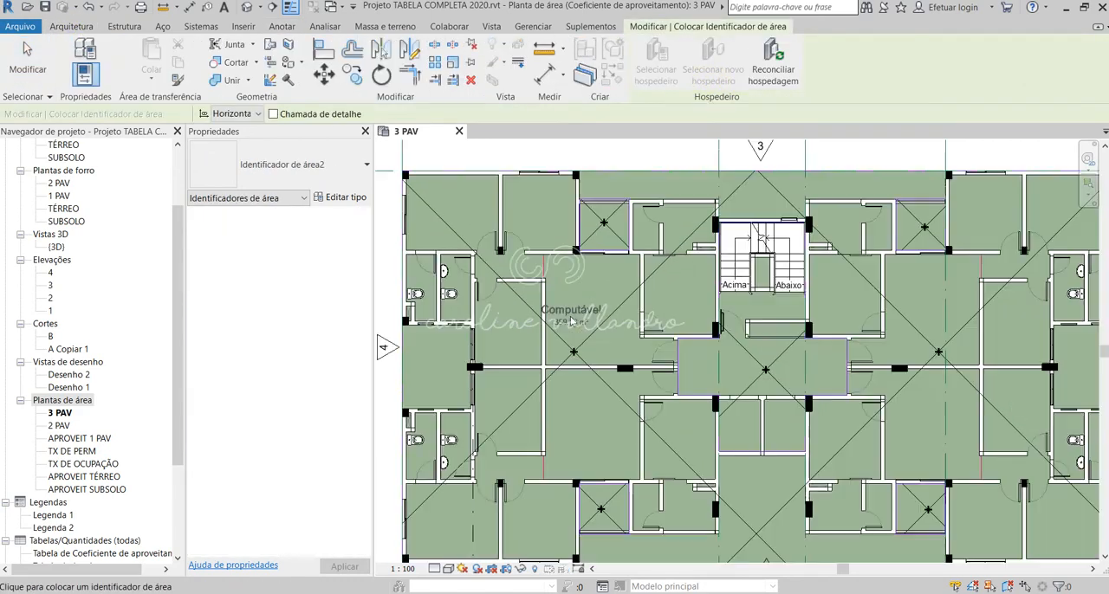
scroll(587, 251, "down", 2)
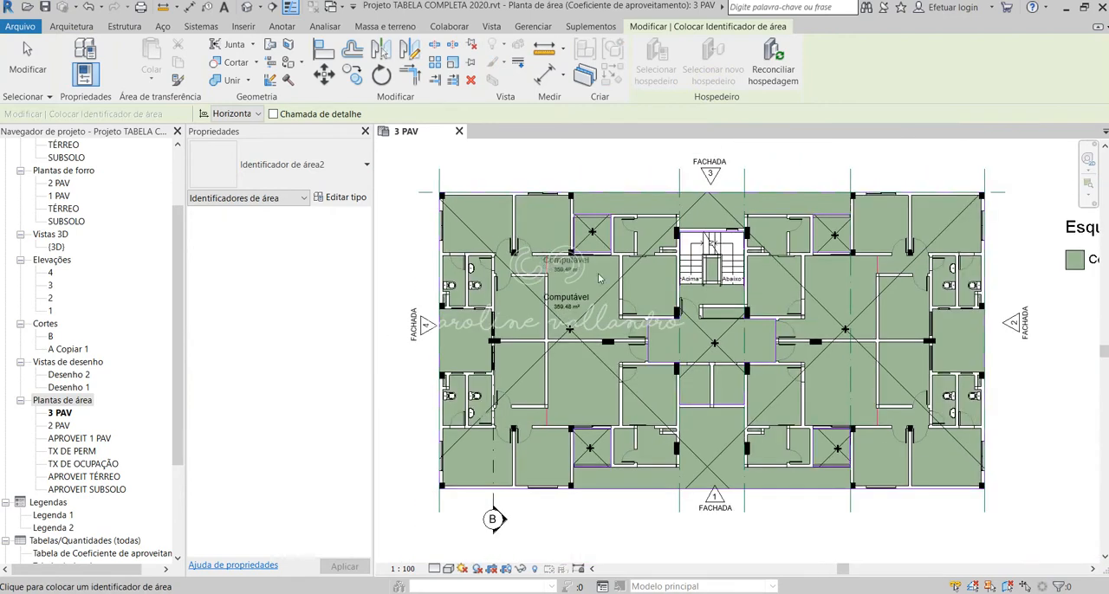
scroll(778, 300, "up", 2)
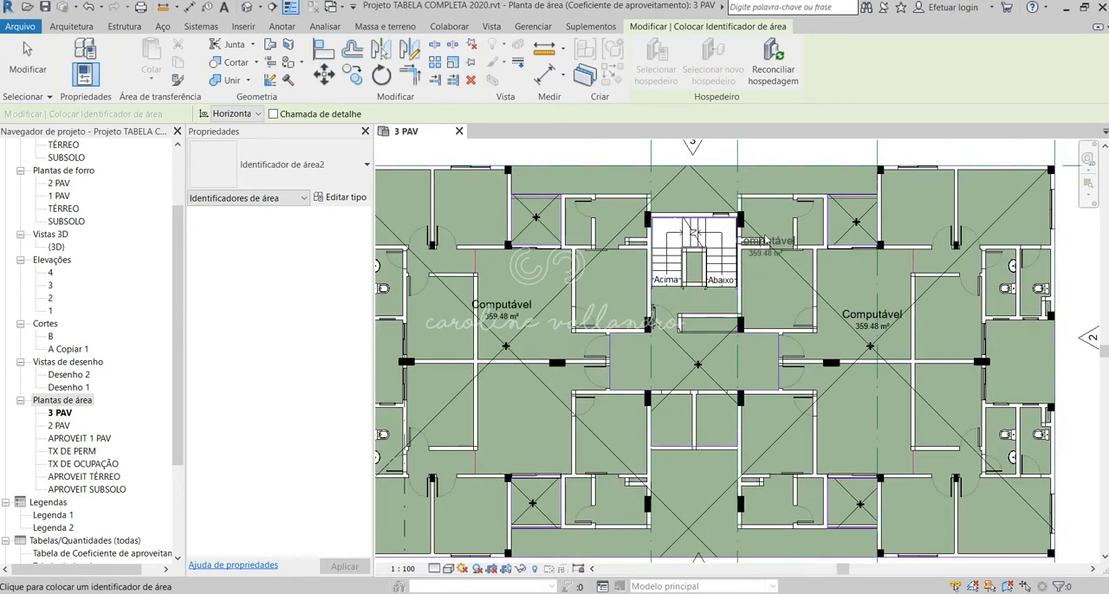
Step: Tag the four balcony areas and the central circulation core, and finish placing area tags
scroll(530, 227, "up", 2)
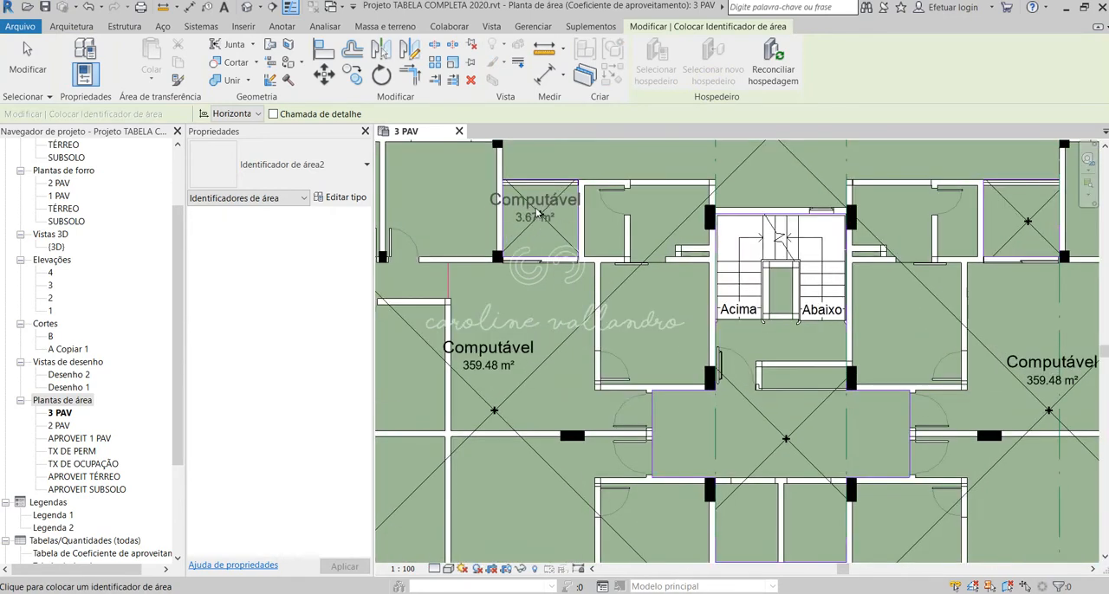
scroll(538, 215, "down", 2)
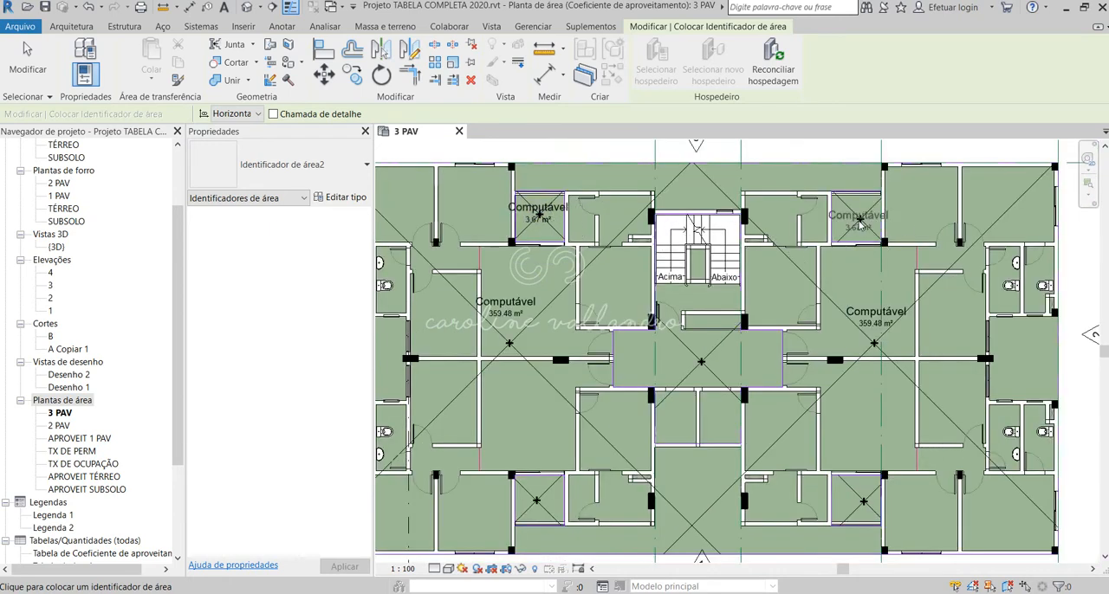
left_click(858, 219)
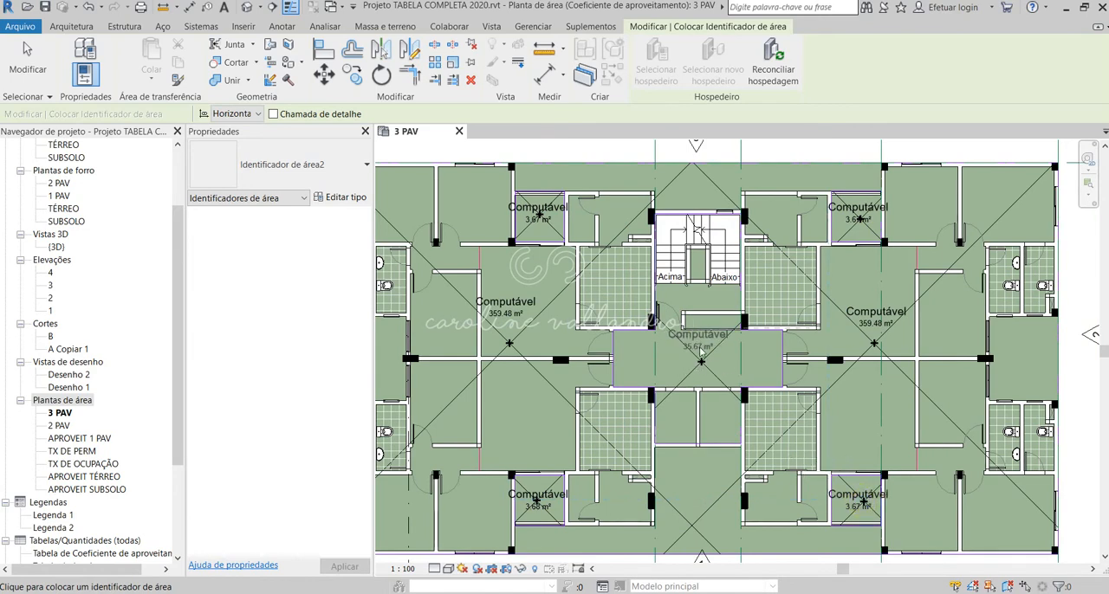
scroll(718, 365, "down", 4)
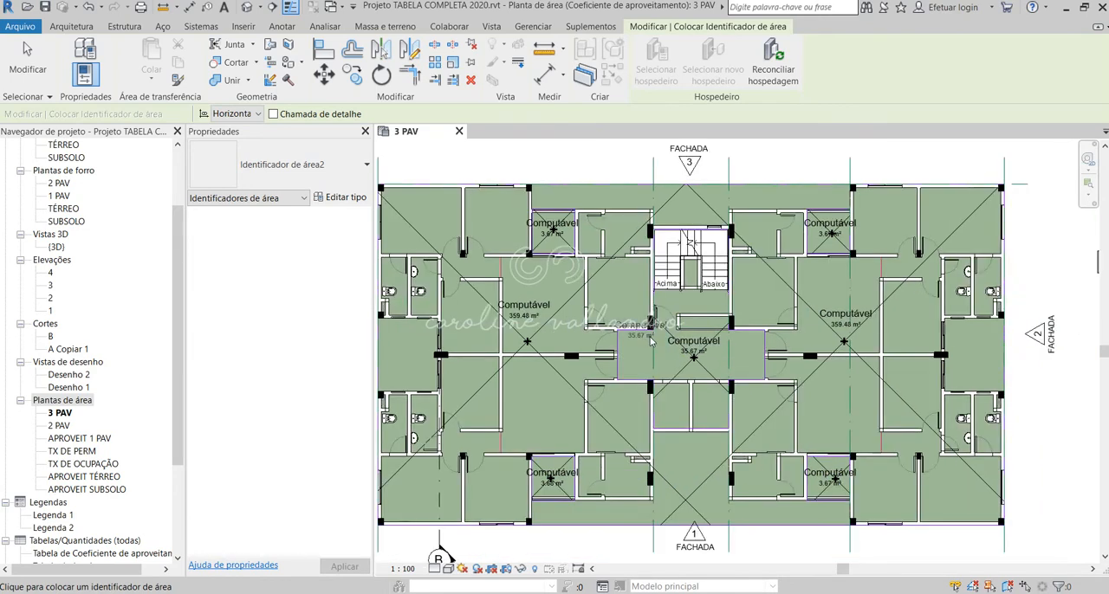
key("Escape")
key("Escape")
Step: Rename the central circulation core's area as Não Computável through its tag
scroll(672, 349, "up", 2)
scroll(670, 343, "up", 3)
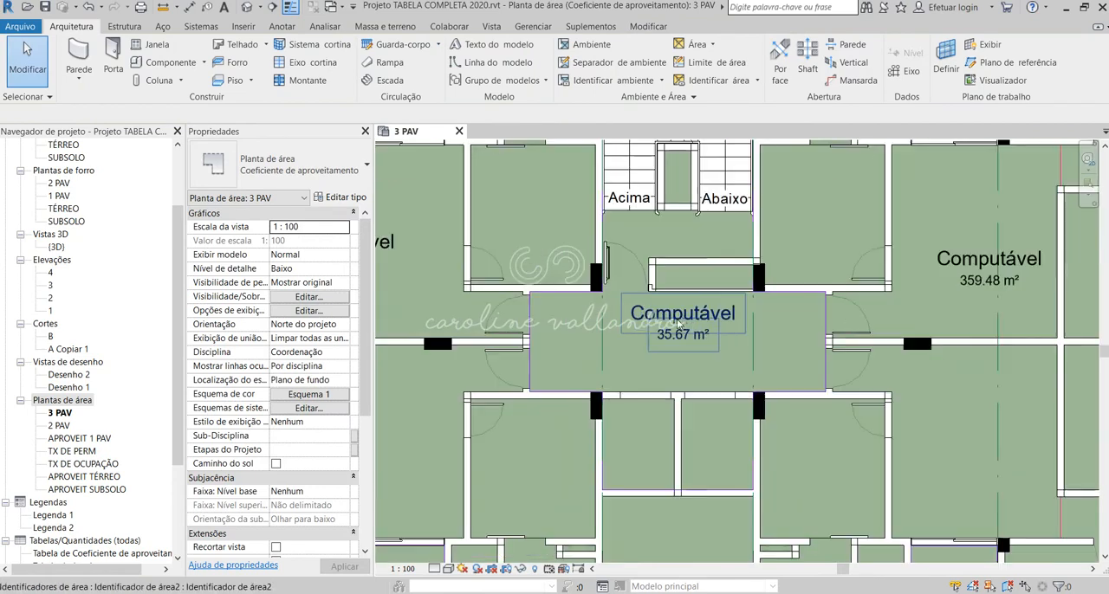
left_click(680, 334)
left_click(678, 314)
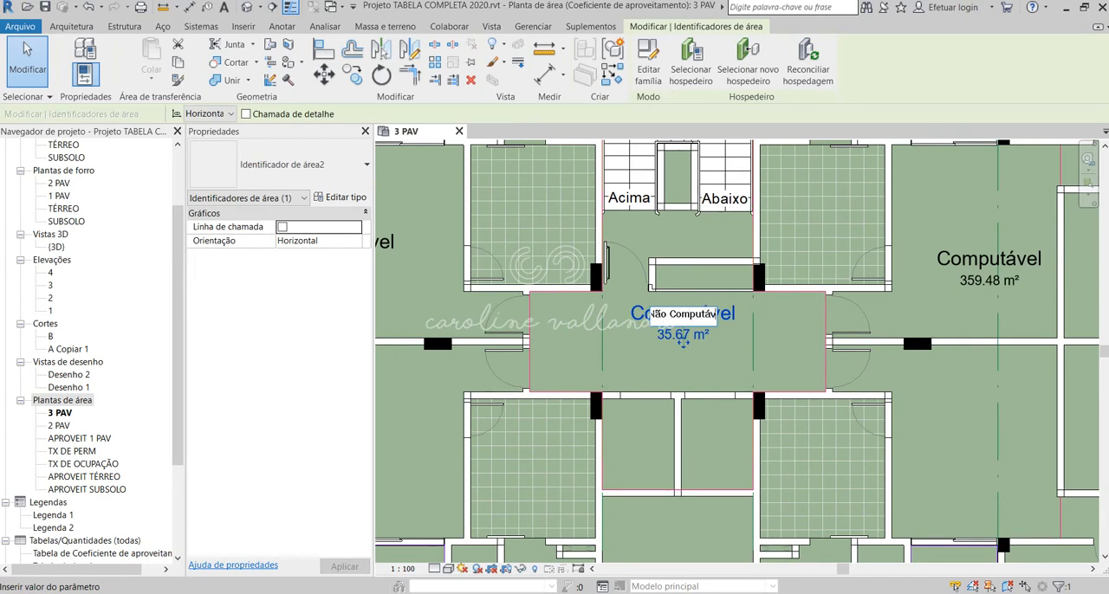
key("Return")
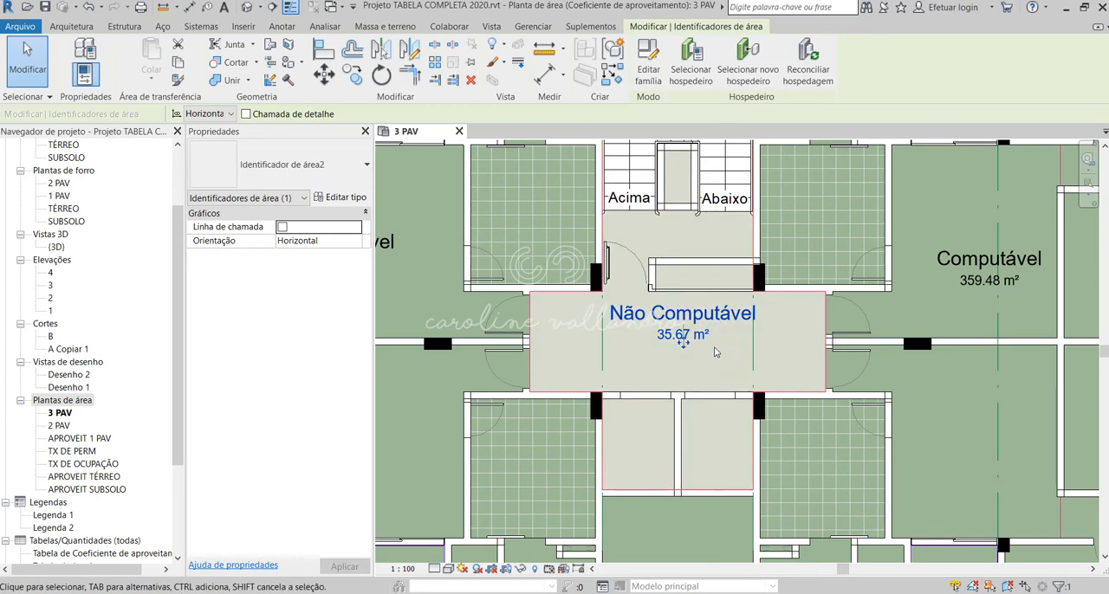
Step: Rename the balcony area near facade 3 on the facade 4 side as Não Computável
scroll(621, 321, "down", 2)
scroll(750, 459, "down", 4)
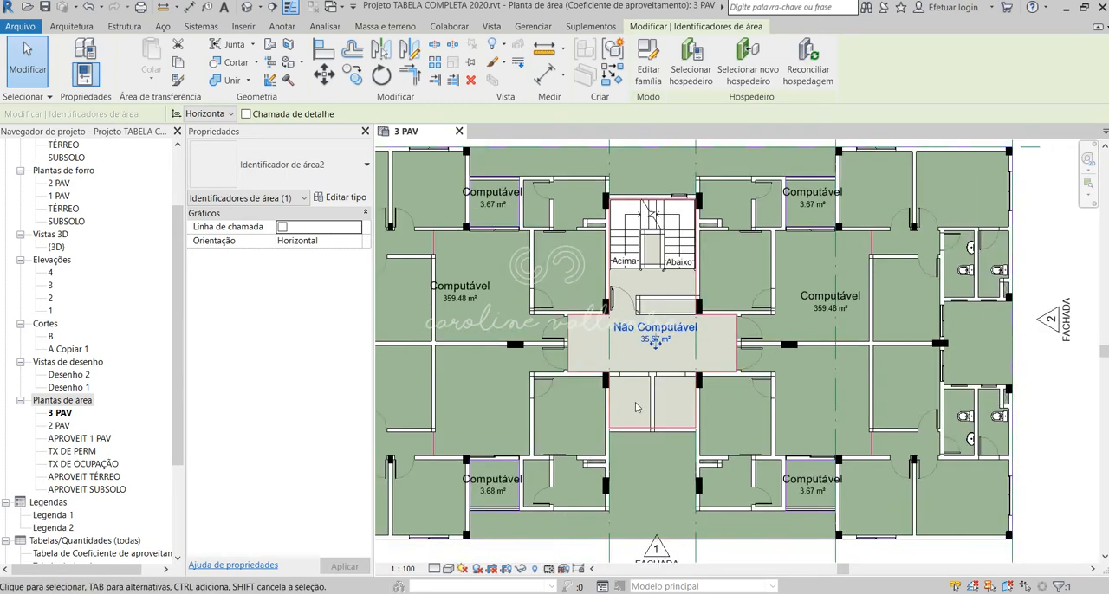
scroll(482, 224, "up", 5)
left_click(483, 224)
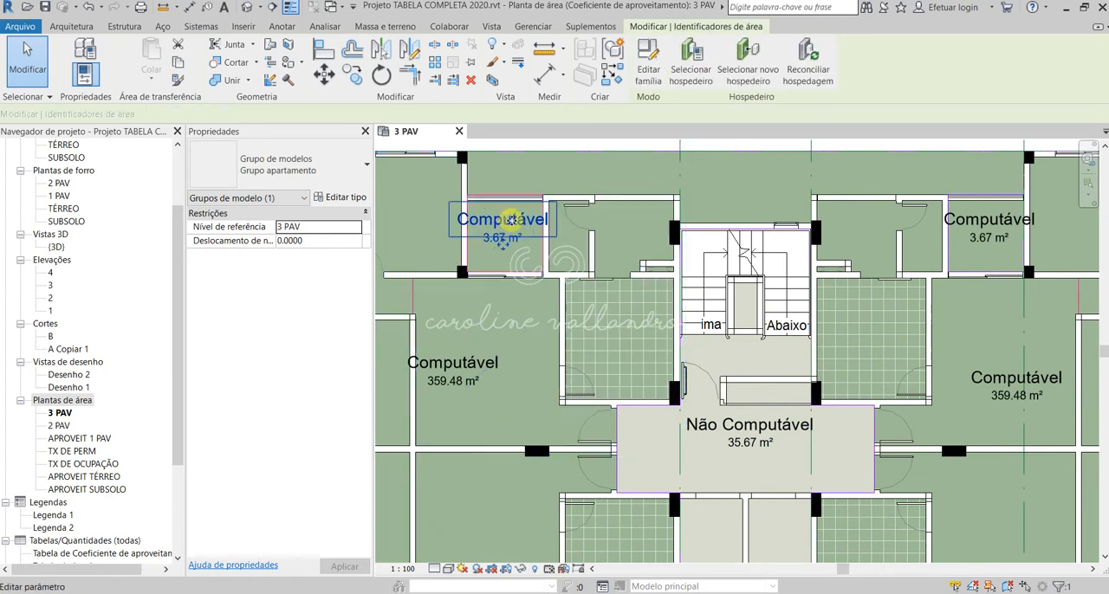
left_click(490, 218)
left_click(489, 218)
type("N")
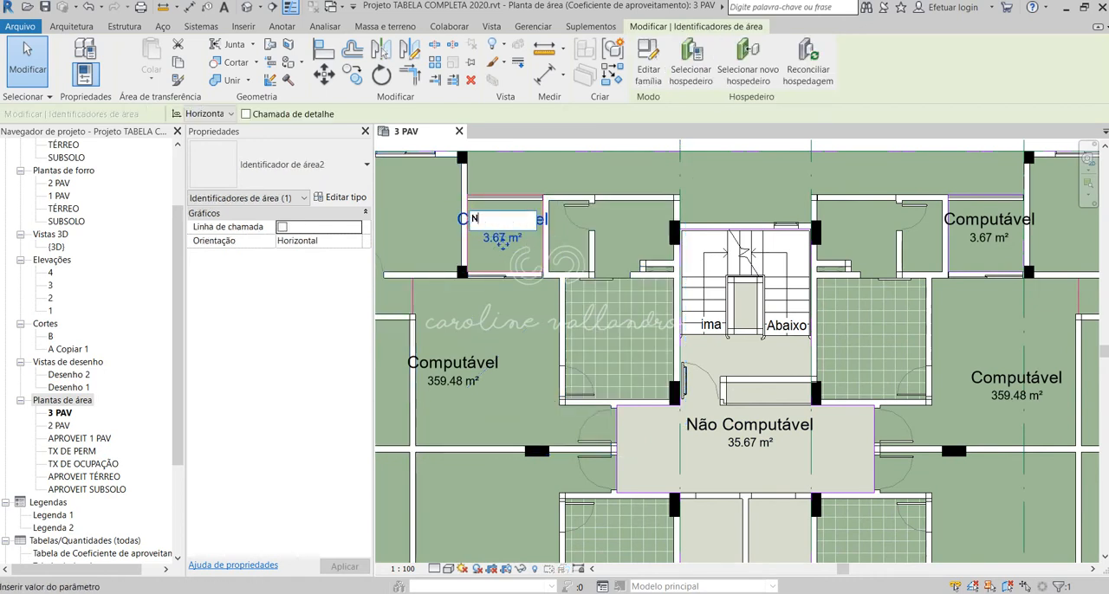
type("ão")
left_click(507, 177)
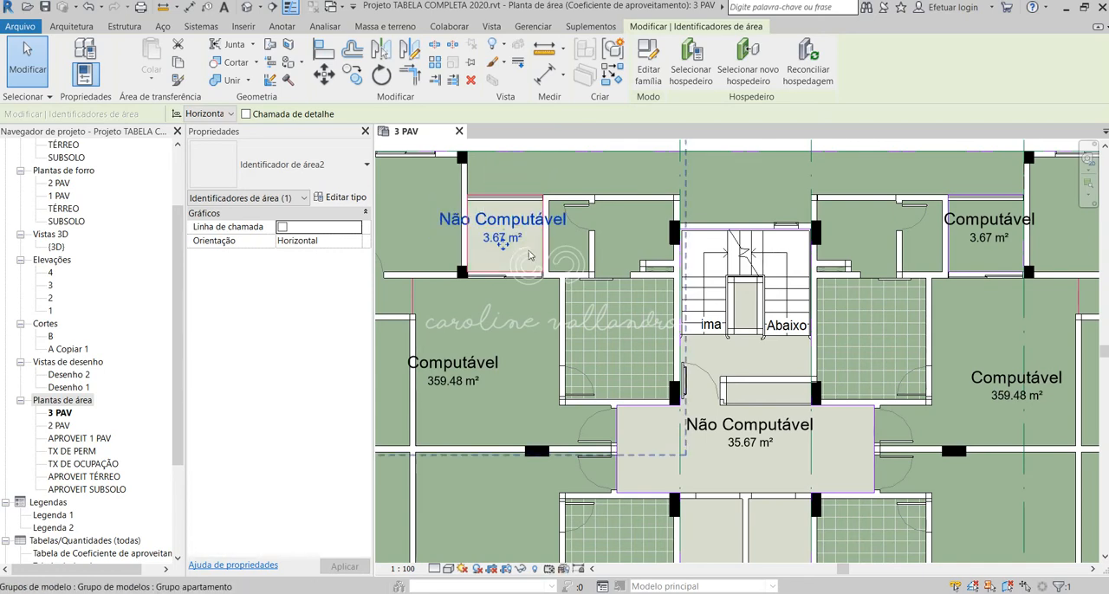
Step: Rename the balcony area near facade 3 on the facade 2 side as NÃO Computável
scroll(546, 260, "down", 1)
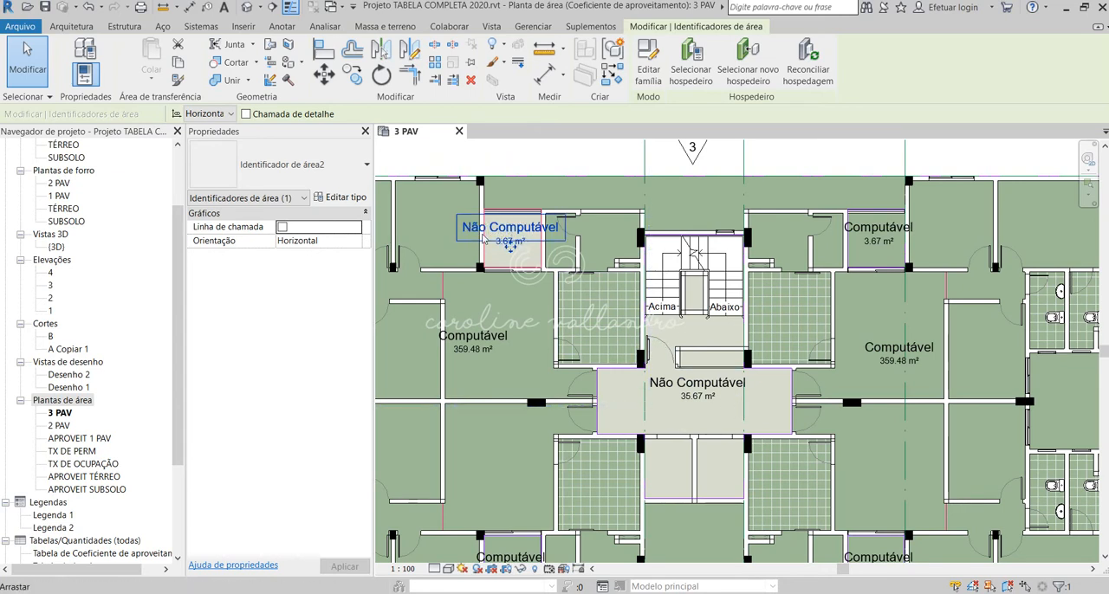
scroll(524, 309, "down", 1)
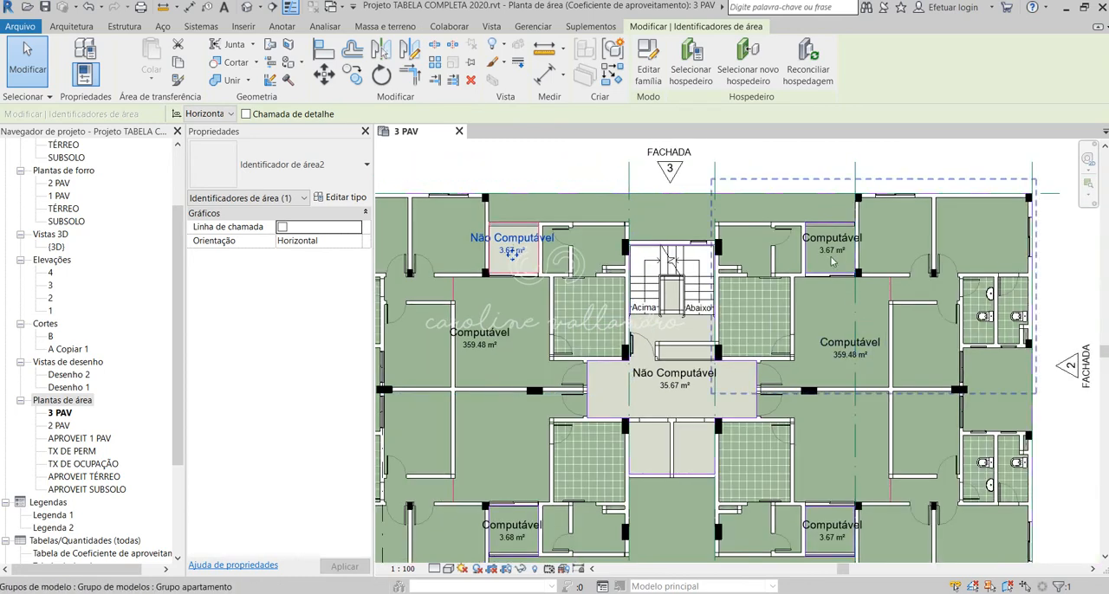
scroll(830, 235, "up", 1)
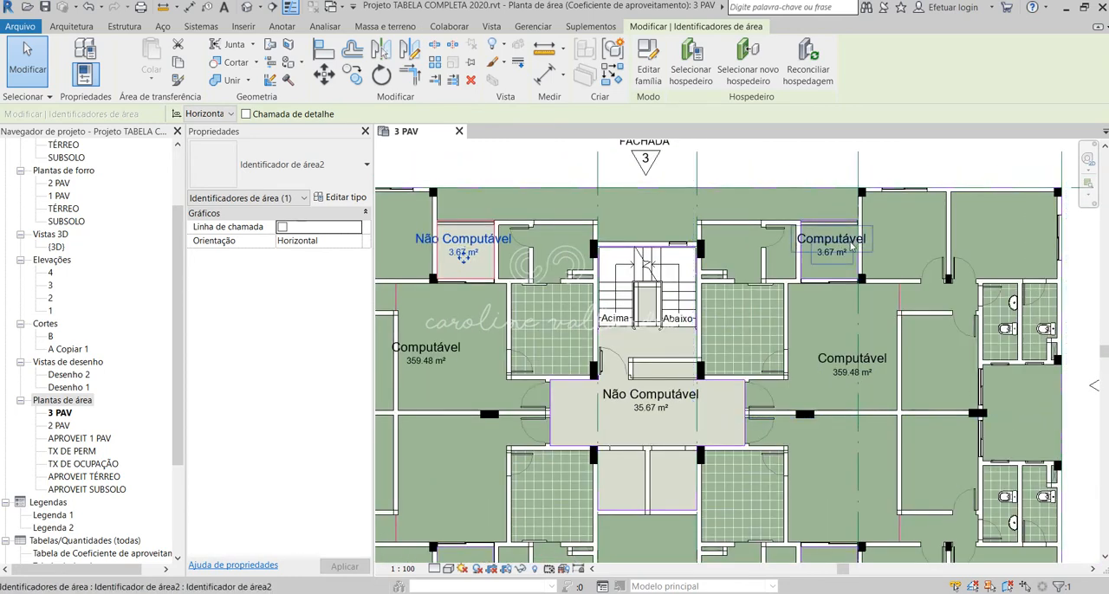
left_click(831, 241)
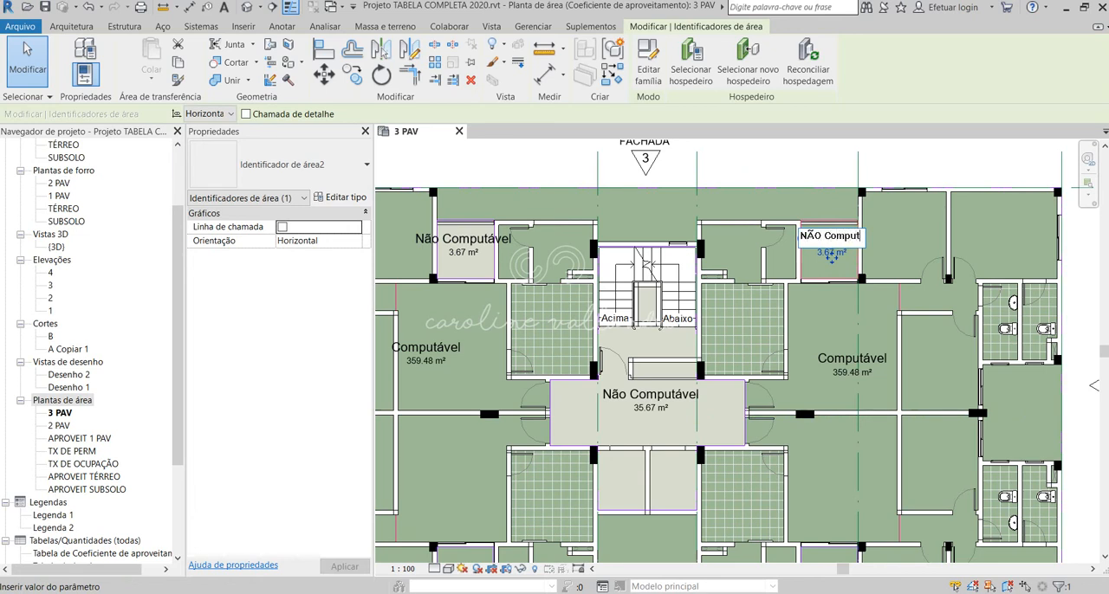
left_click(824, 158)
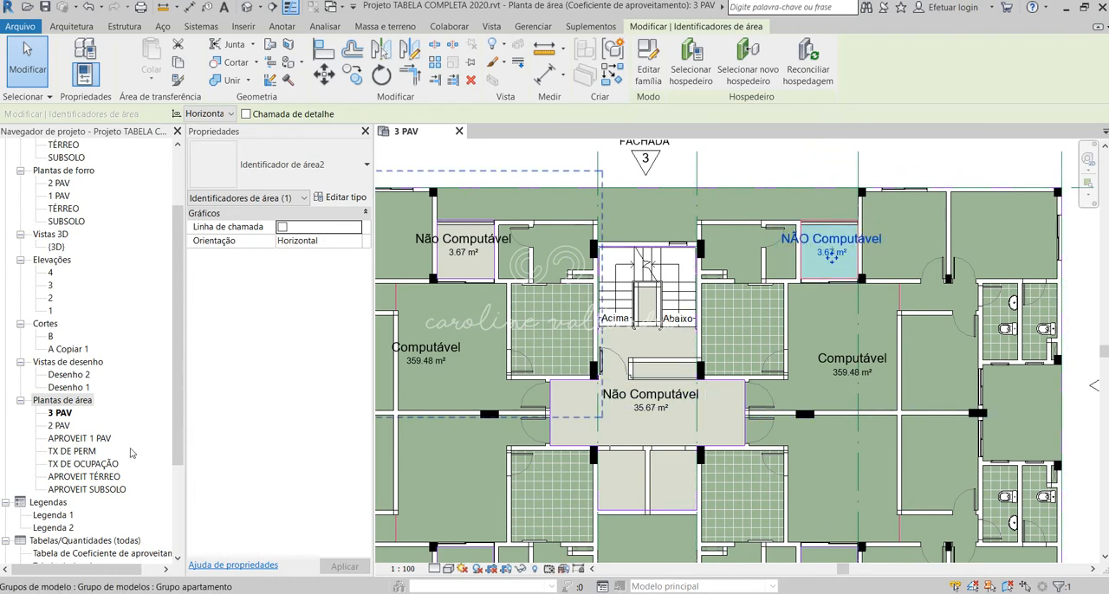
Step: Open the APROVEIT TÉRREO and APROVEIT SUBSOLO area plans and examine how the non-computable core area is named and colored
double_click(89, 477)
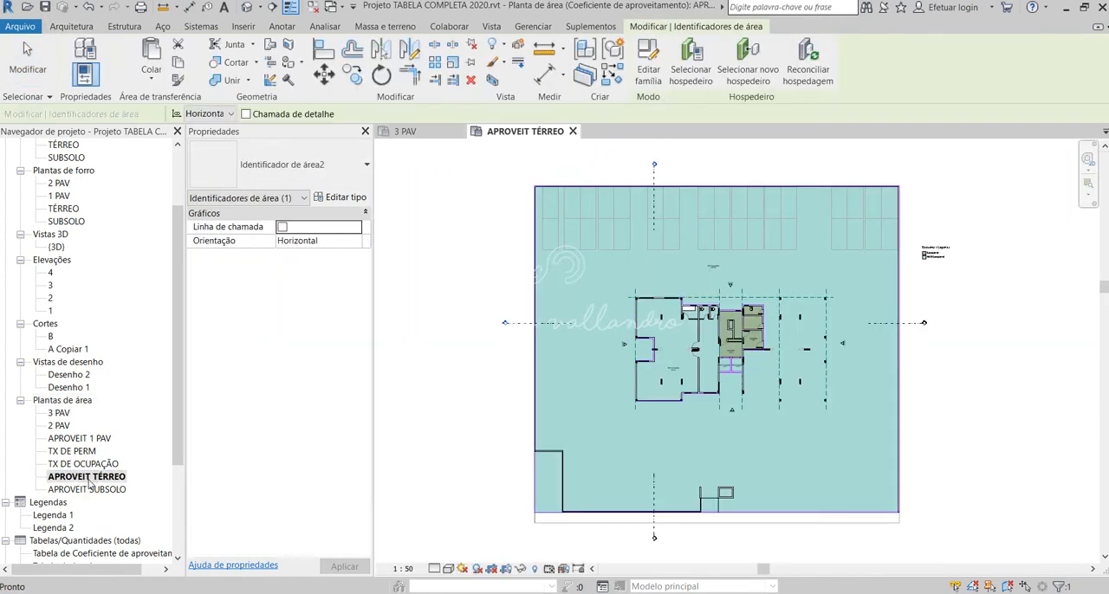
double_click(90, 490)
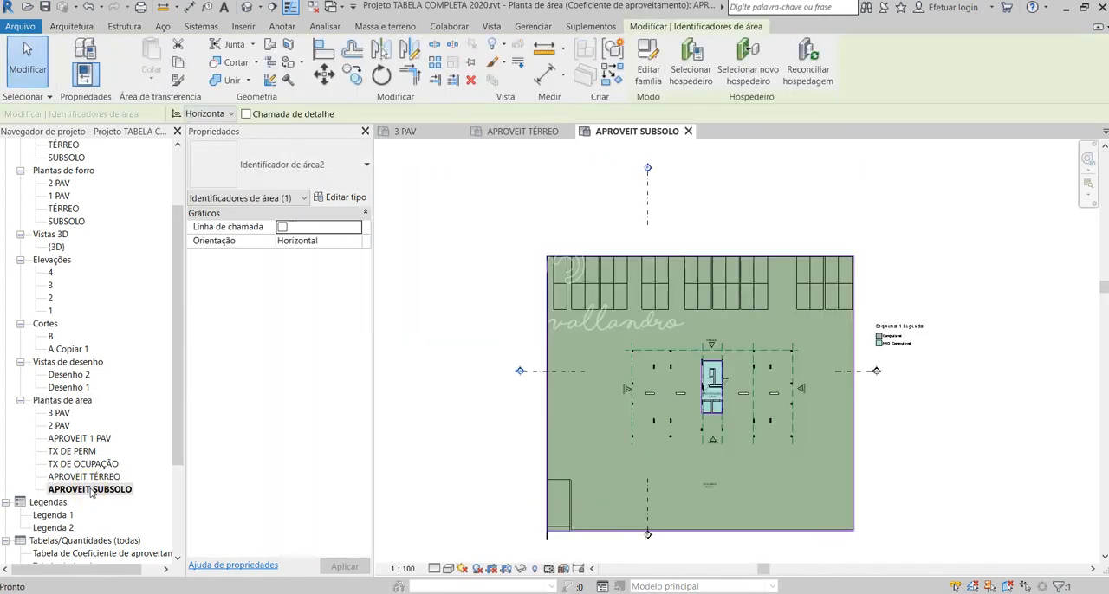
scroll(667, 381, "up", 8)
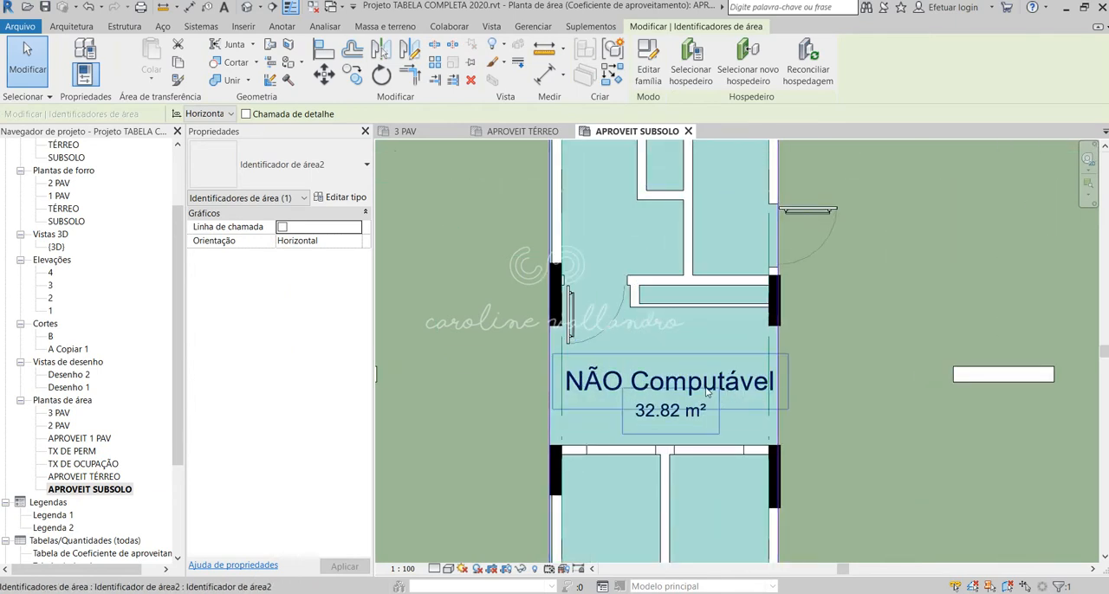
scroll(656, 384, "down", 7)
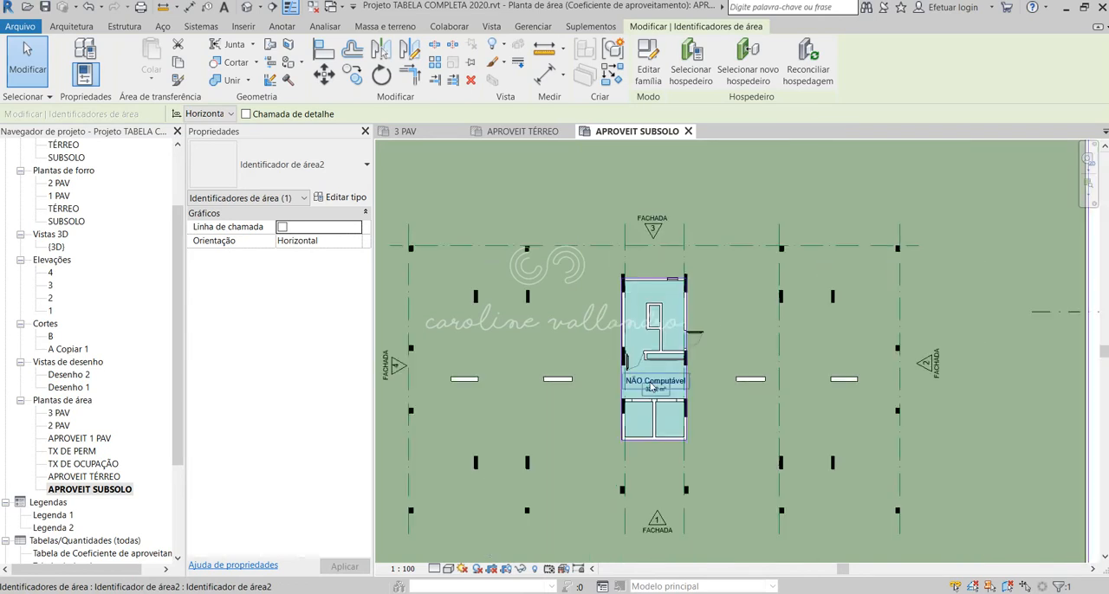
scroll(69, 478, "down", 3)
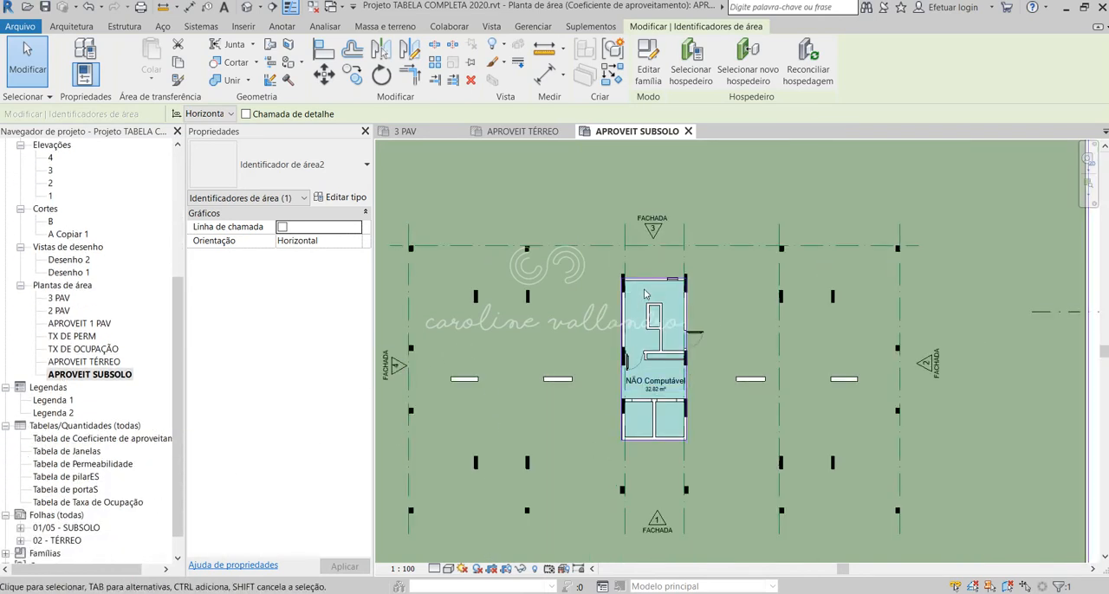
scroll(89, 379, "up", 1)
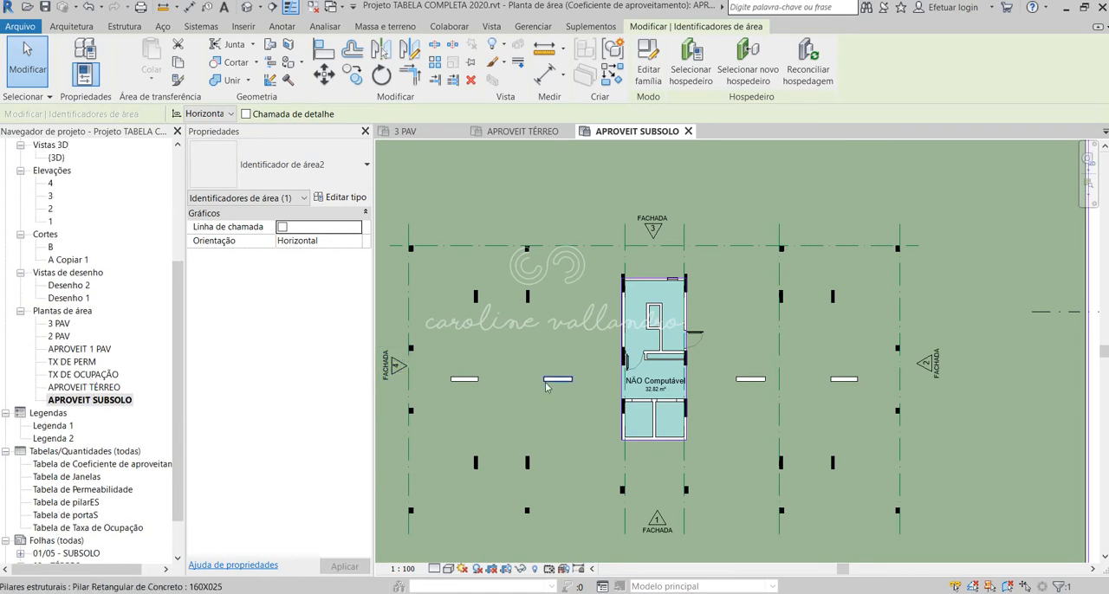
scroll(666, 369, "up", 3)
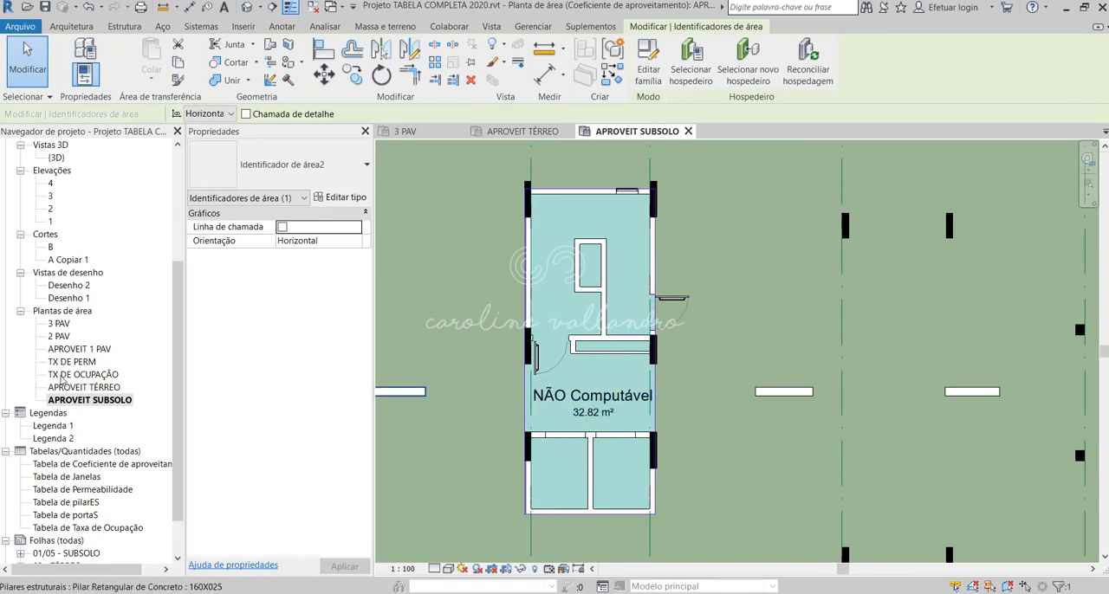
Step: Return to the 3 PAV area plan and change the facade 4 side balcony's area name to NÃO Computável
left_click(832, 245)
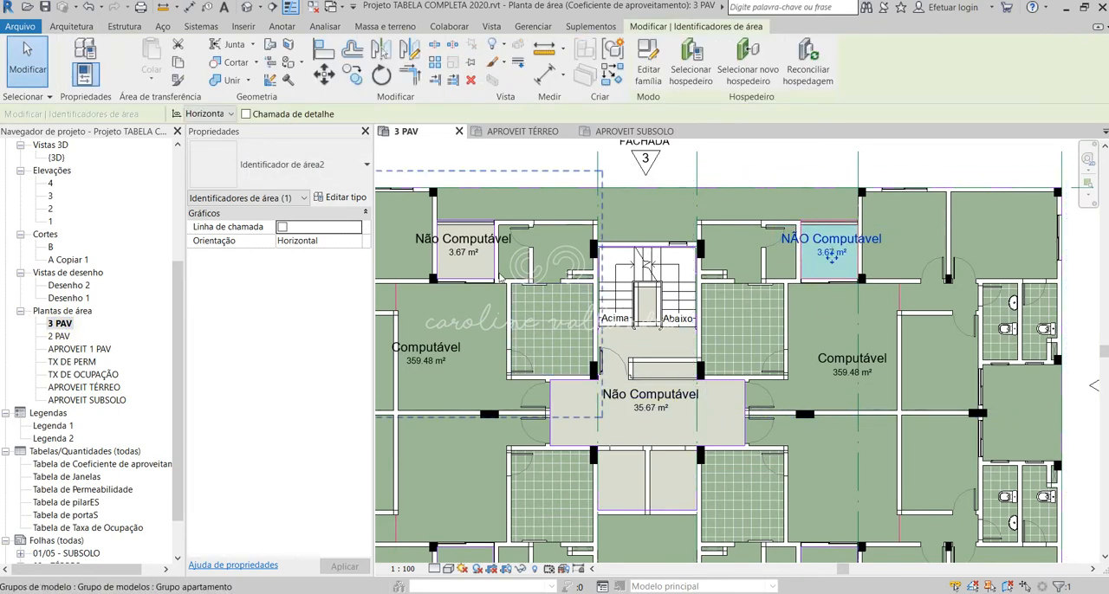
scroll(940, 371, "down", 2)
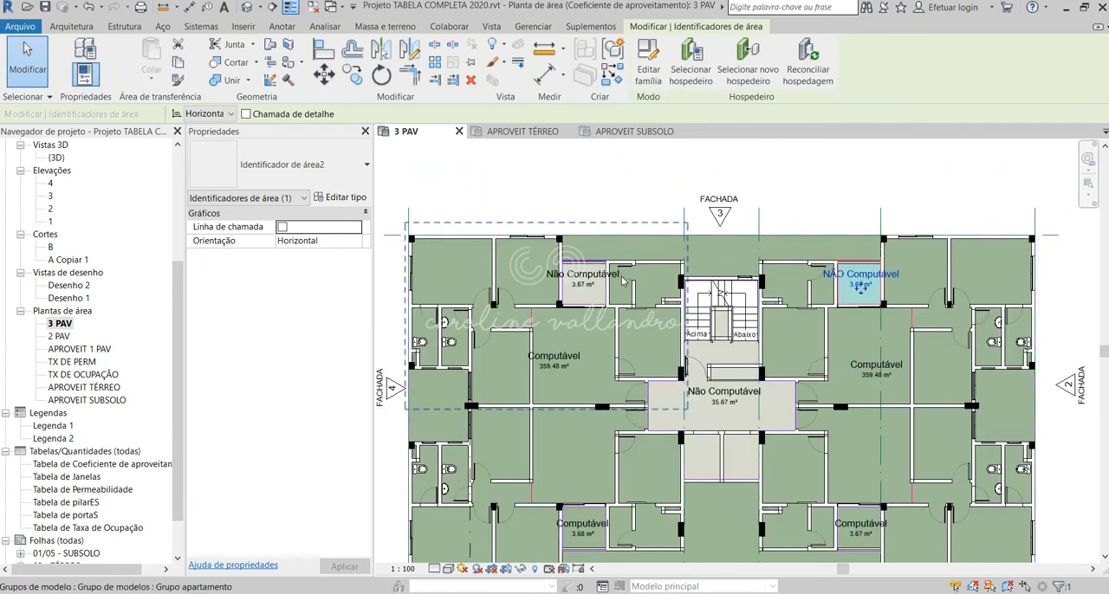
scroll(636, 276, "up", 3)
scroll(552, 284, "up", 2)
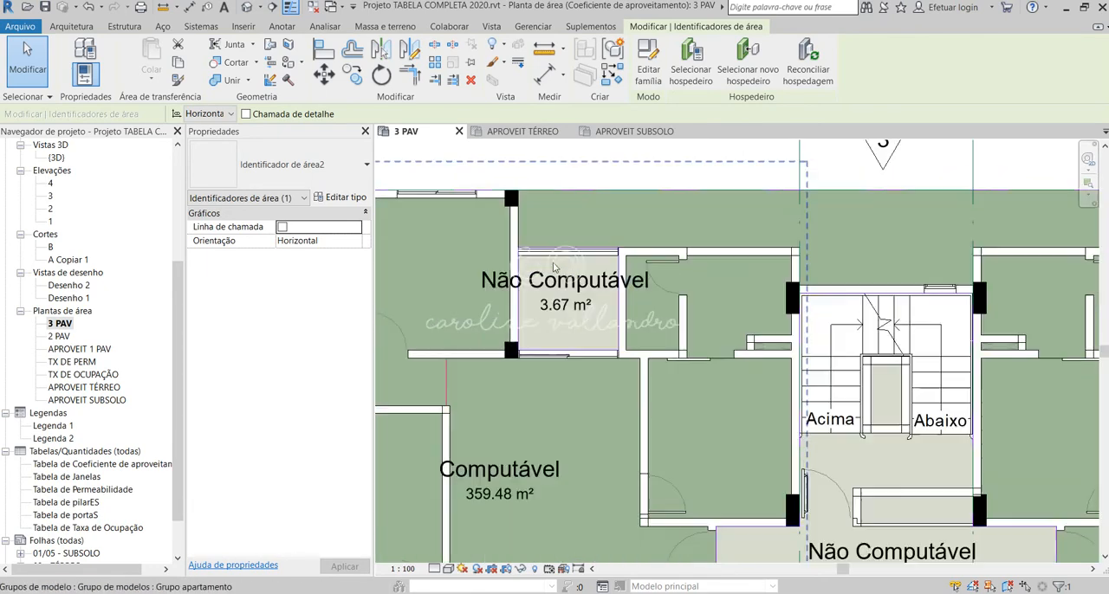
left_click(552, 284)
key("Escape")
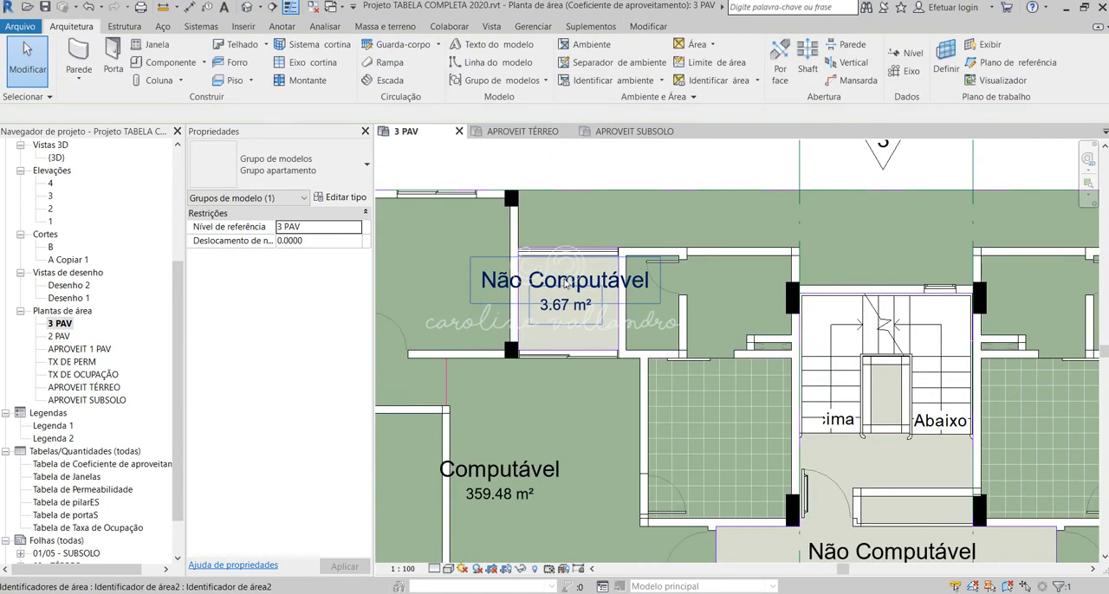
left_click(567, 282)
left_click(568, 282)
left_click(537, 286)
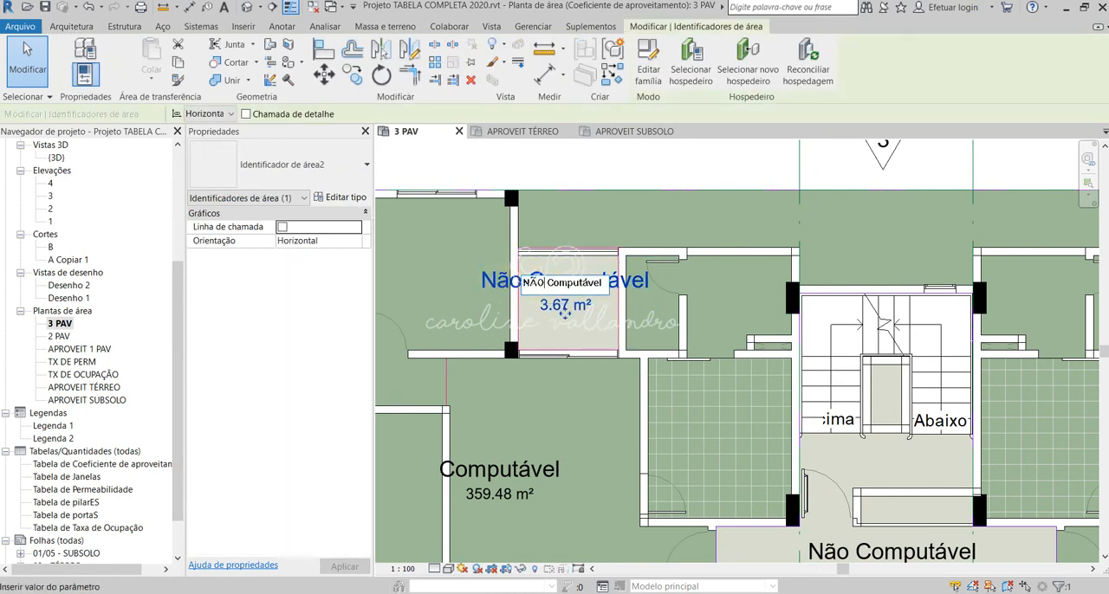
left_click(641, 174)
Step: Rename the central core area on the 3 PAV plan as NÃO Computável
scroll(658, 277, "down", 5)
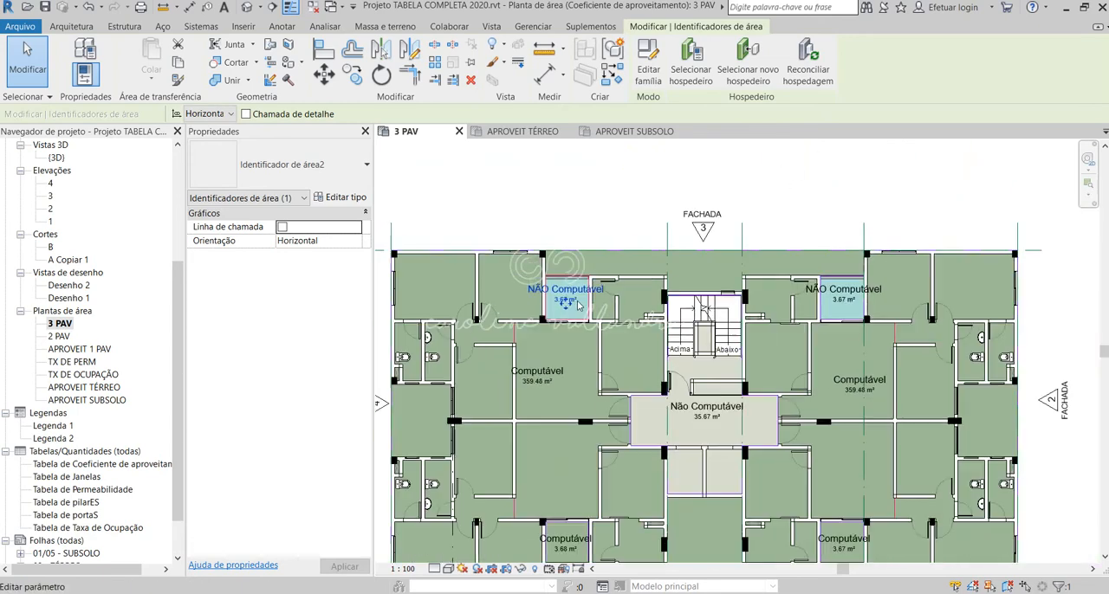
scroll(684, 390, "up", 4)
left_click(678, 396)
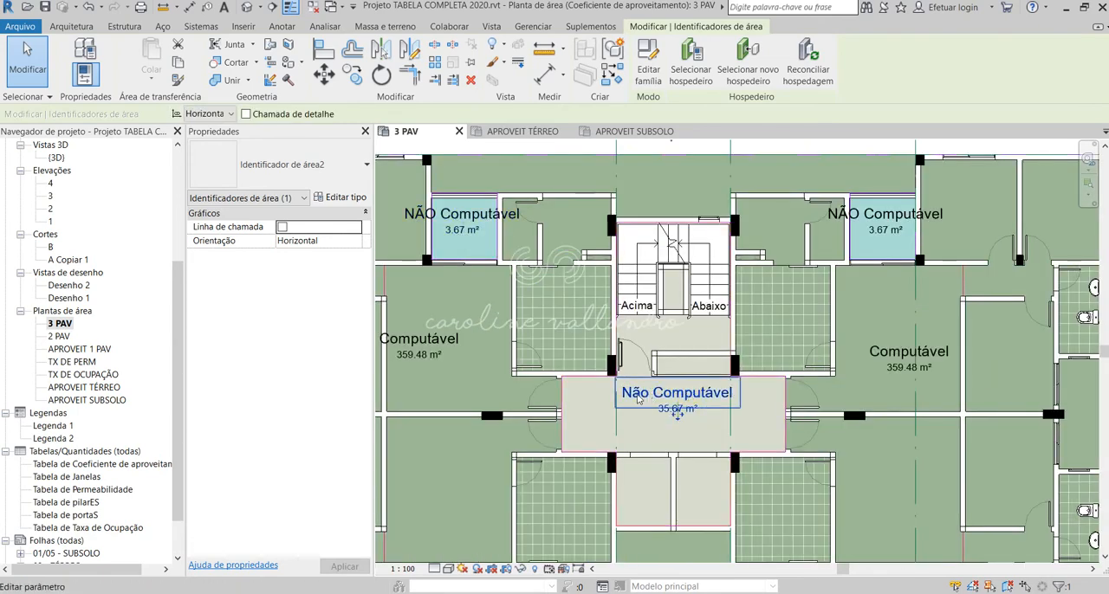
left_click(639, 395)
left_click(653, 393)
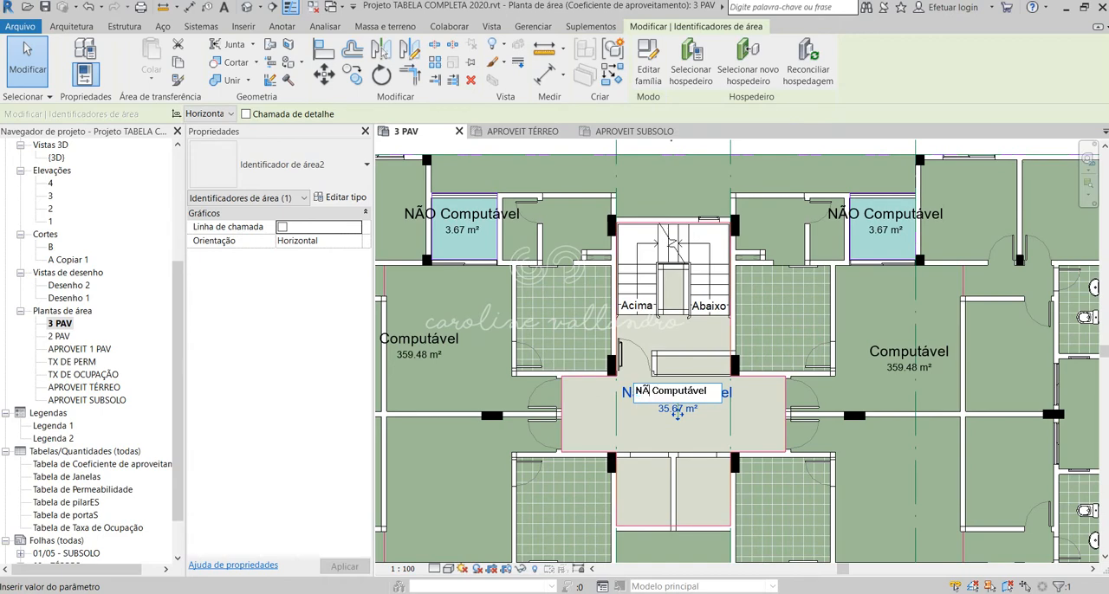
left_click(682, 177)
scroll(618, 329, "down", 4)
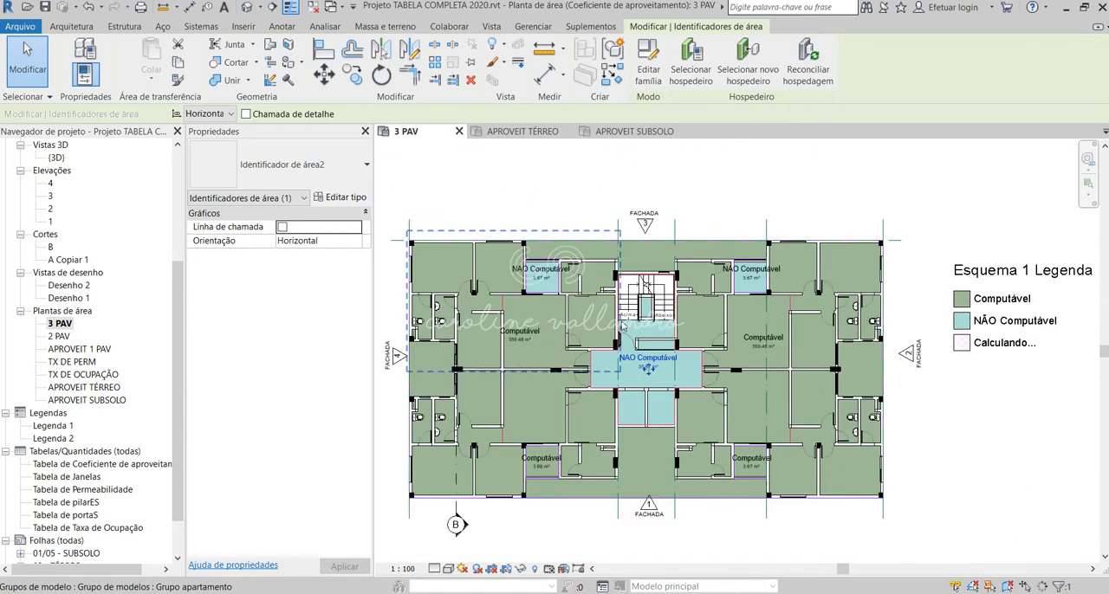
Step: Rename the balcony area near facade 1 on the facade 2 side as NÃO Computável
scroll(672, 417, "up", 3)
left_click(757, 411)
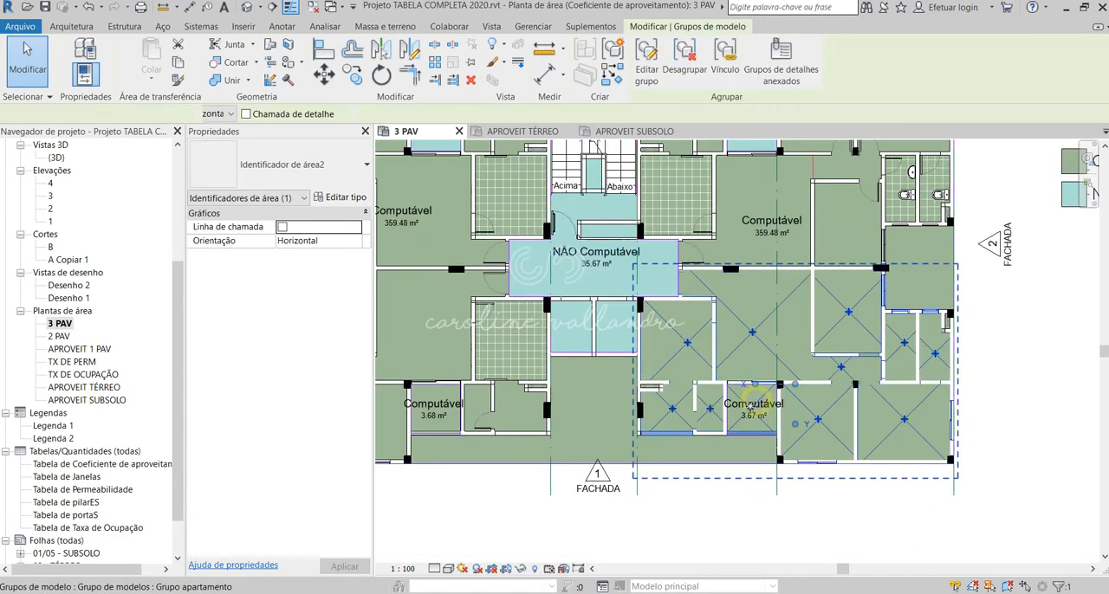
left_click(741, 522)
scroll(750, 409, "up", 2)
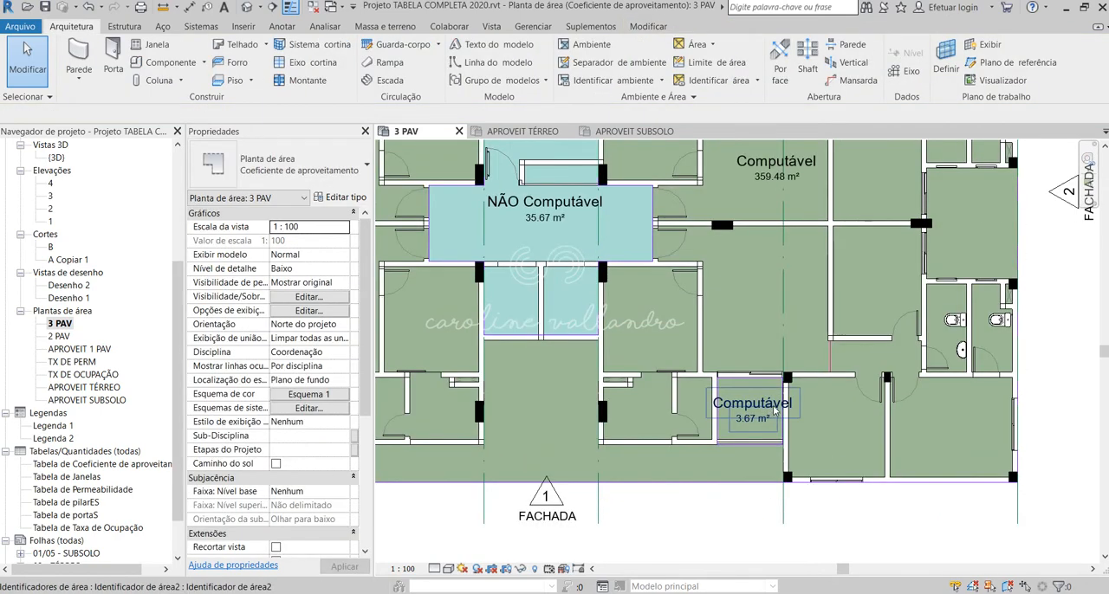
left_click(732, 412)
left_click(728, 403)
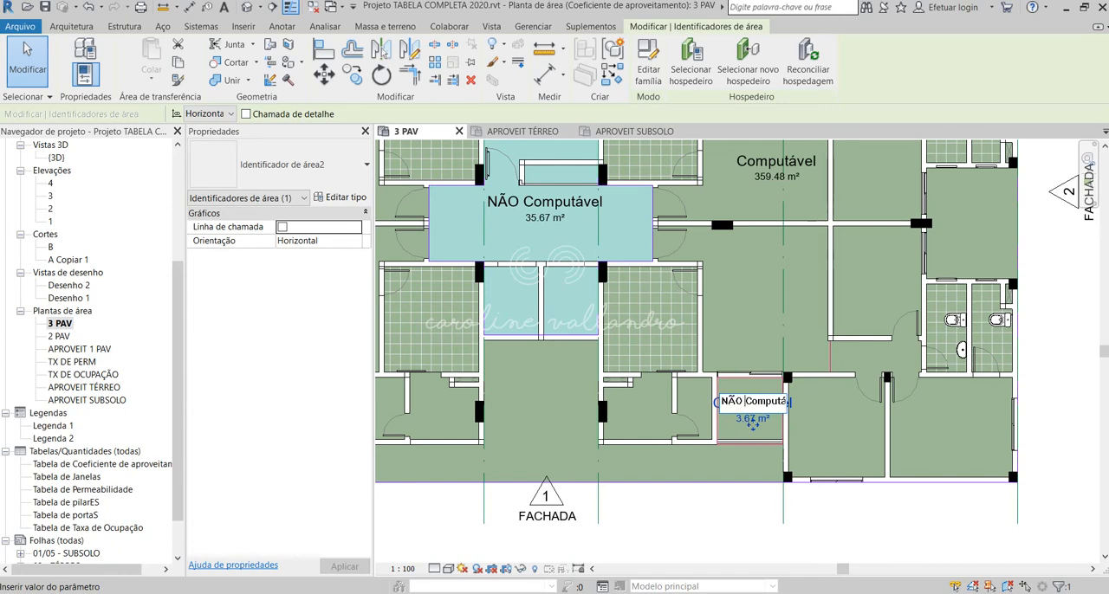
key("Return")
Step: Rename the balcony area near facade 1 on the facade 4 side as NÃO Computável
scroll(727, 519, "down", 3)
scroll(475, 423, "up", 3)
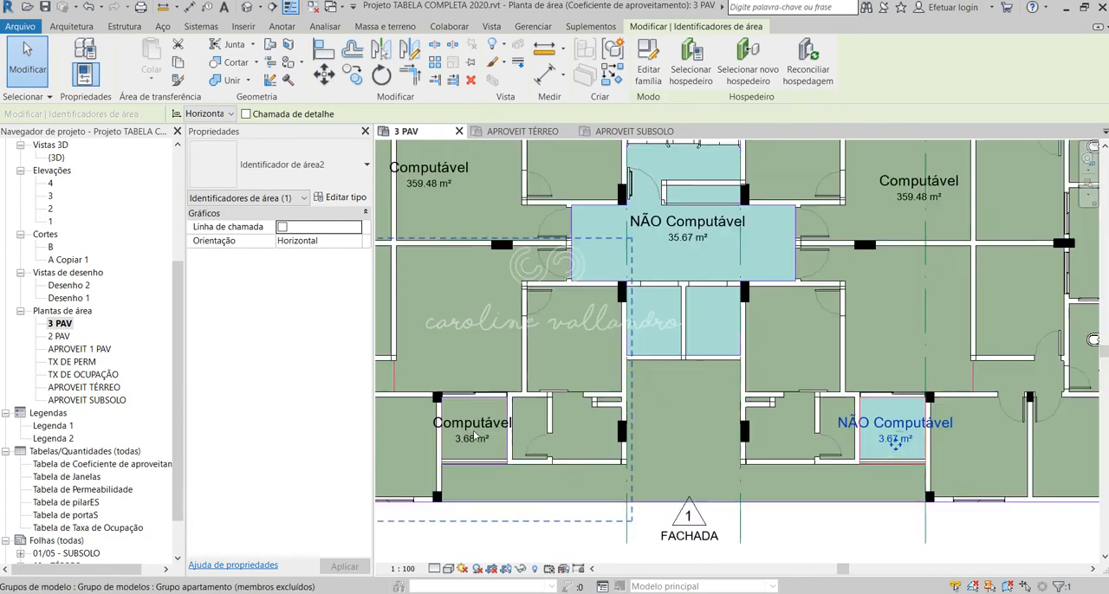
left_click(474, 424)
scroll(903, 402, "down", 1)
left_click(645, 510)
scroll(563, 423, "up", 1)
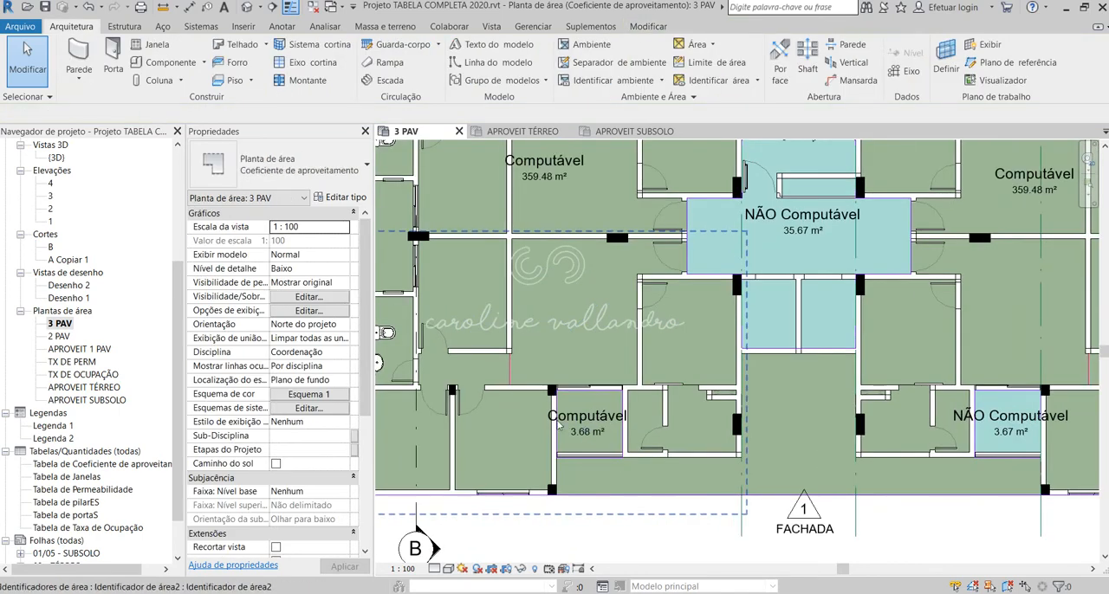
left_click(555, 421)
left_click(552, 416)
left_click(551, 415)
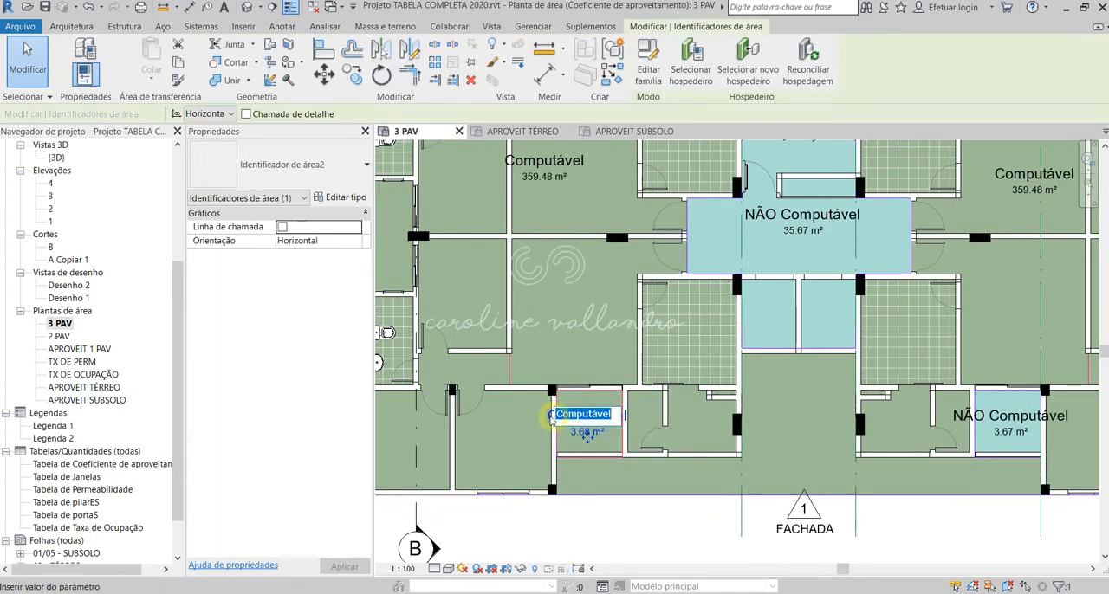
left_click(571, 415)
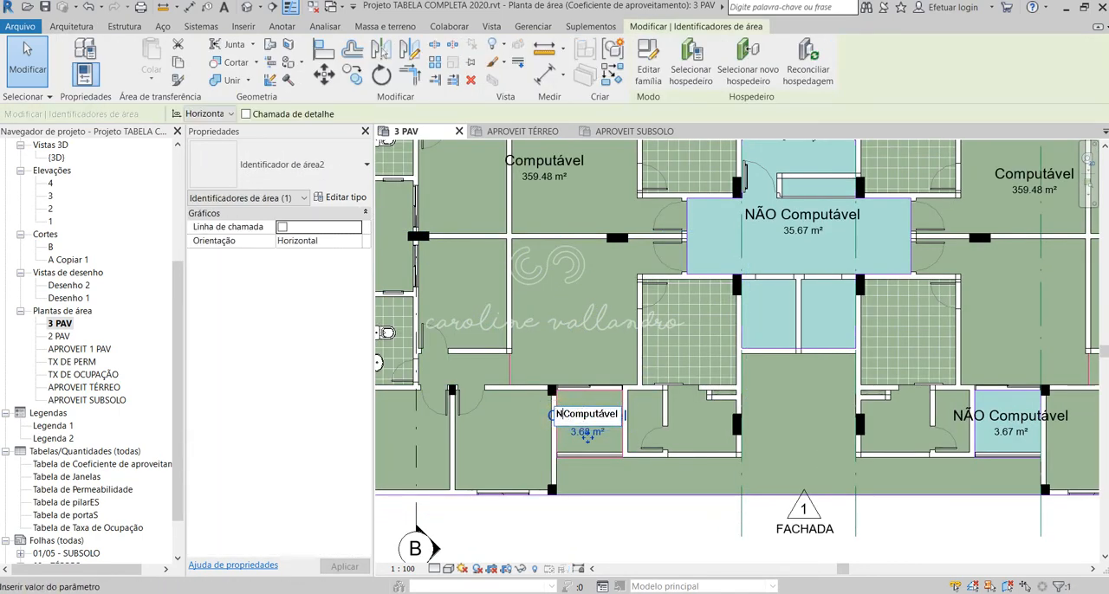
left_click(628, 543)
scroll(625, 548, "down", 2)
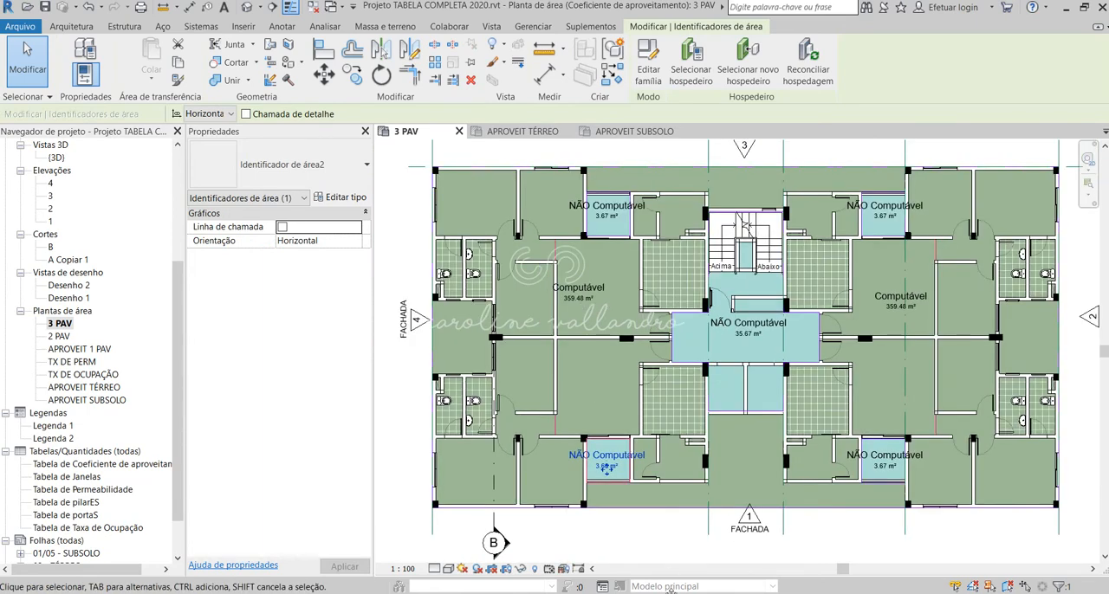
mouse_move(661, 593)
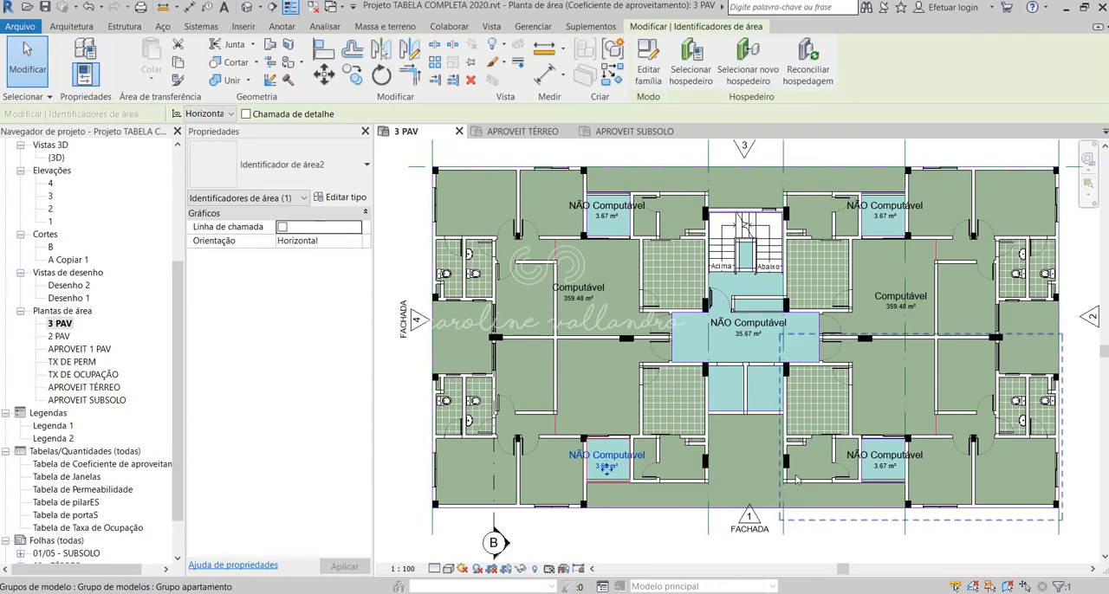
left_click(873, 541)
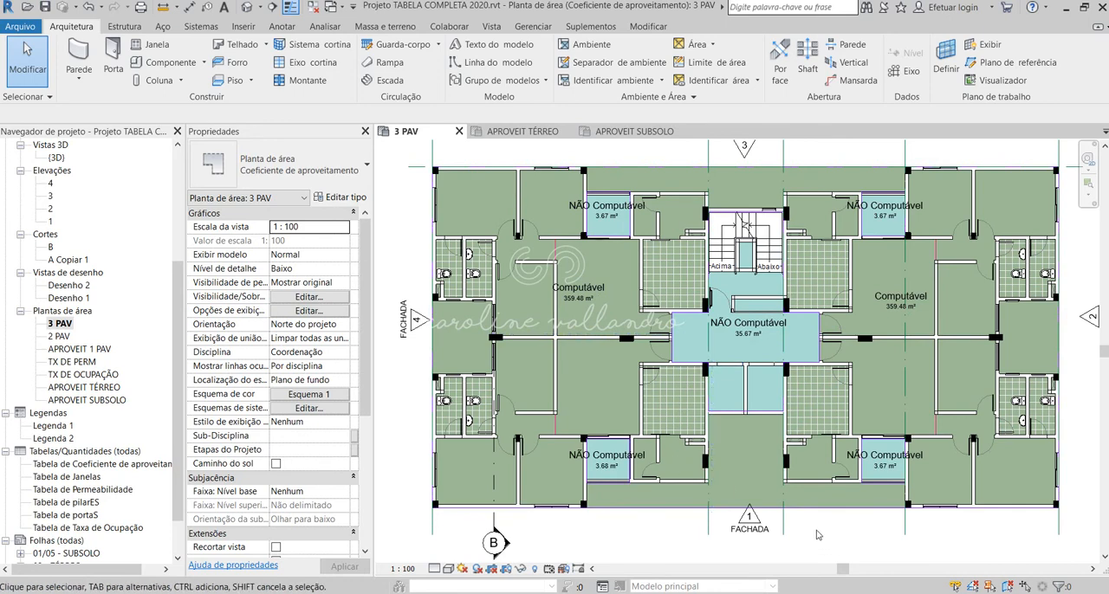
Step: Open the 2 PAV area plan and rename its central core area as NÃO computável
scroll(499, 473, "down", 1)
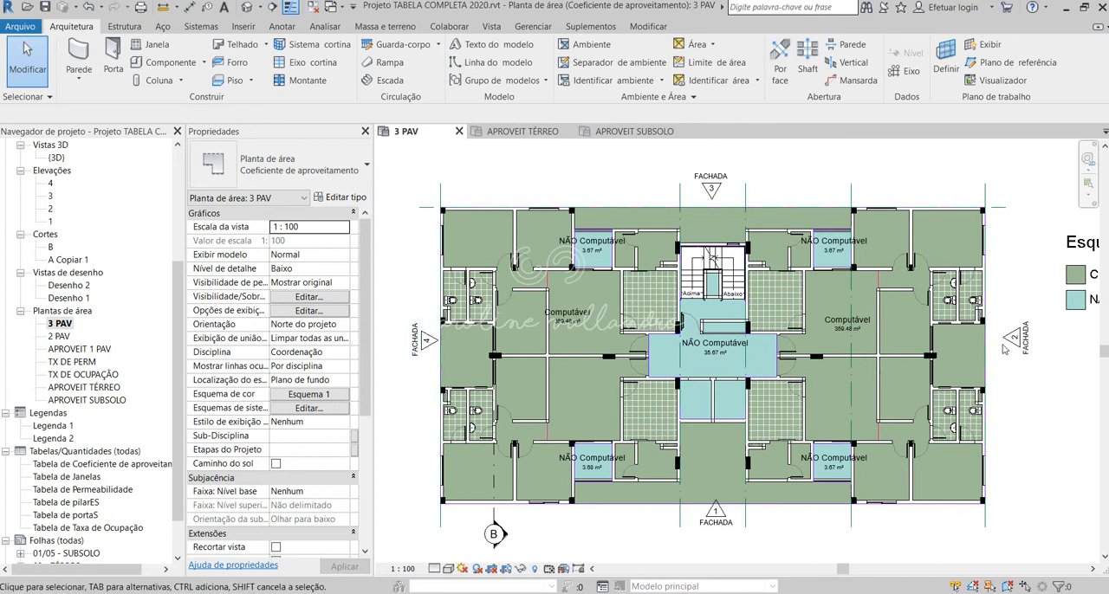
double_click(58, 336)
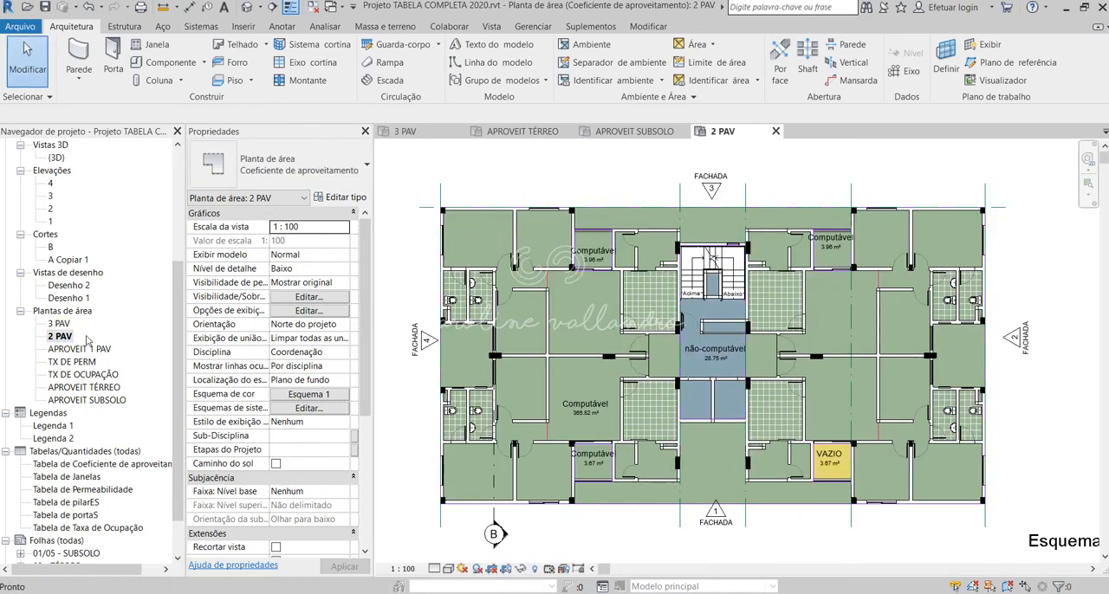
scroll(682, 366, "up", 4)
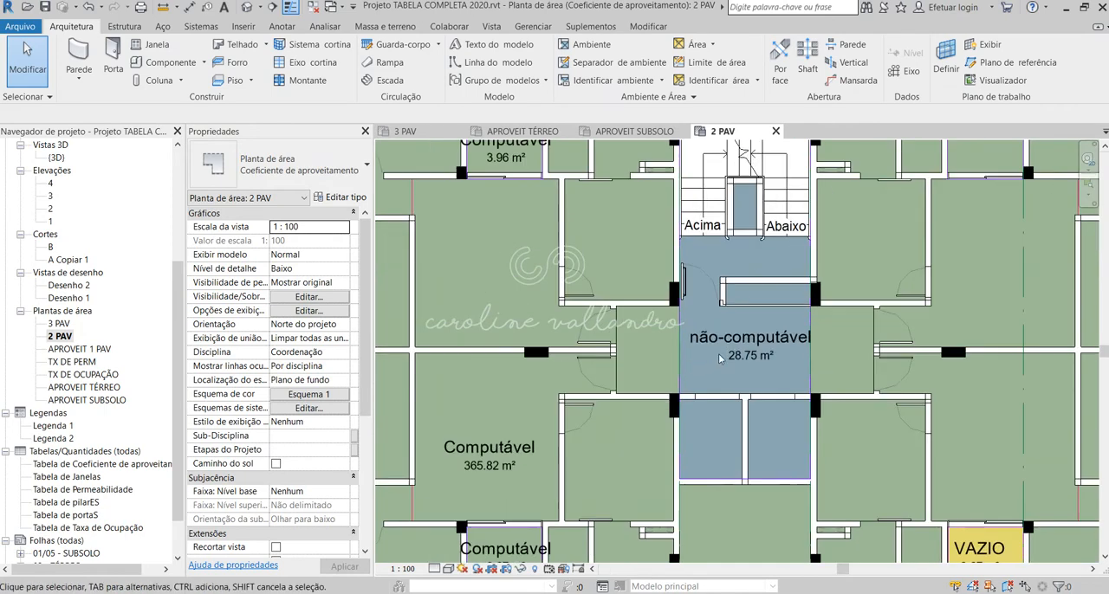
left_click(708, 346)
left_click(708, 347)
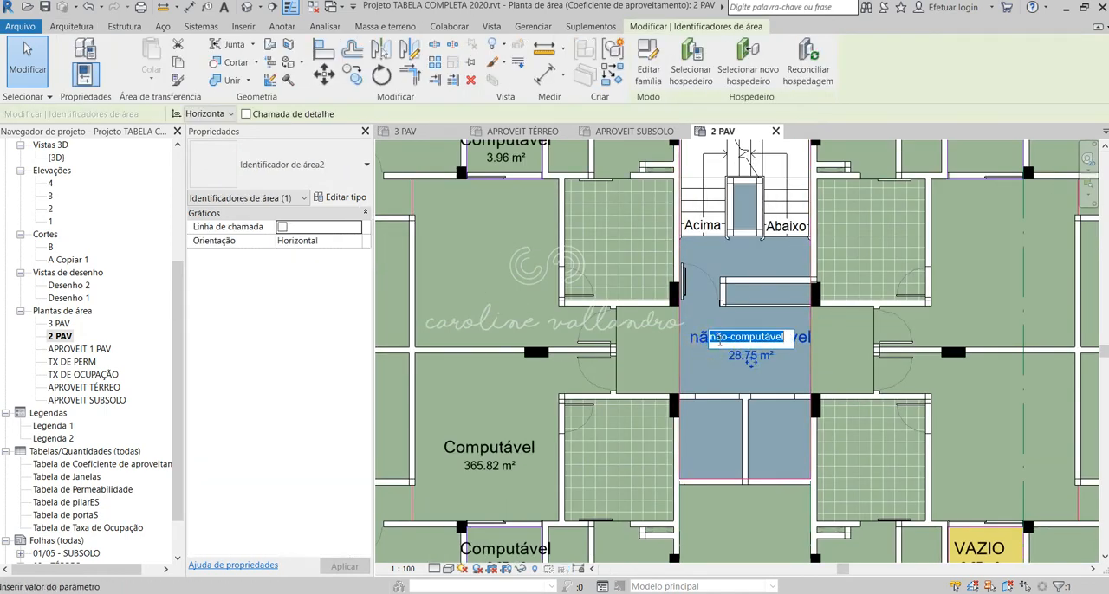
left_click(722, 337)
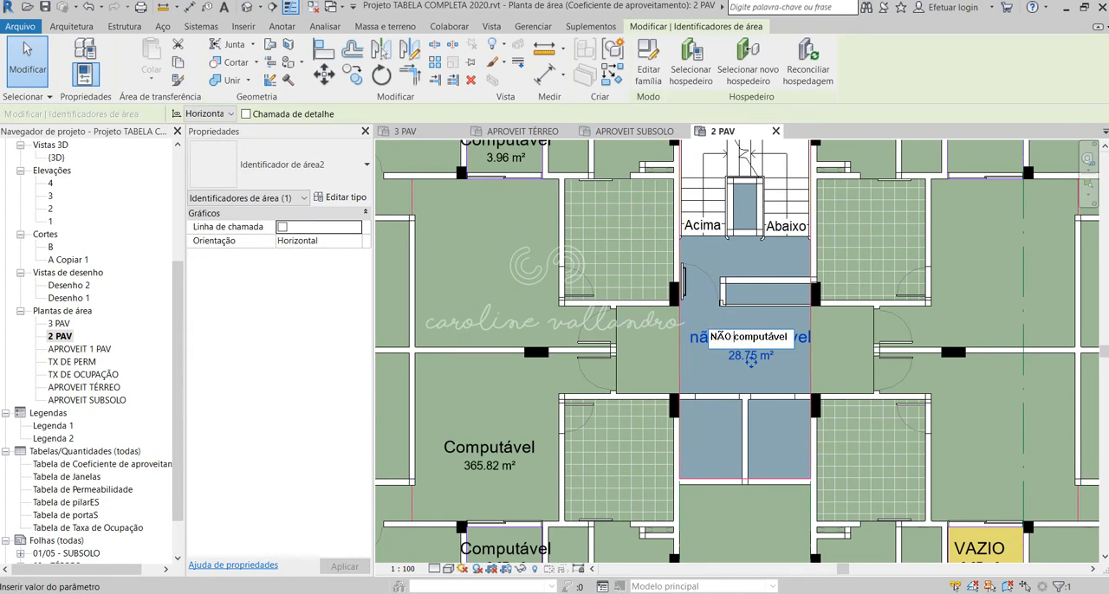
left_click(750, 246)
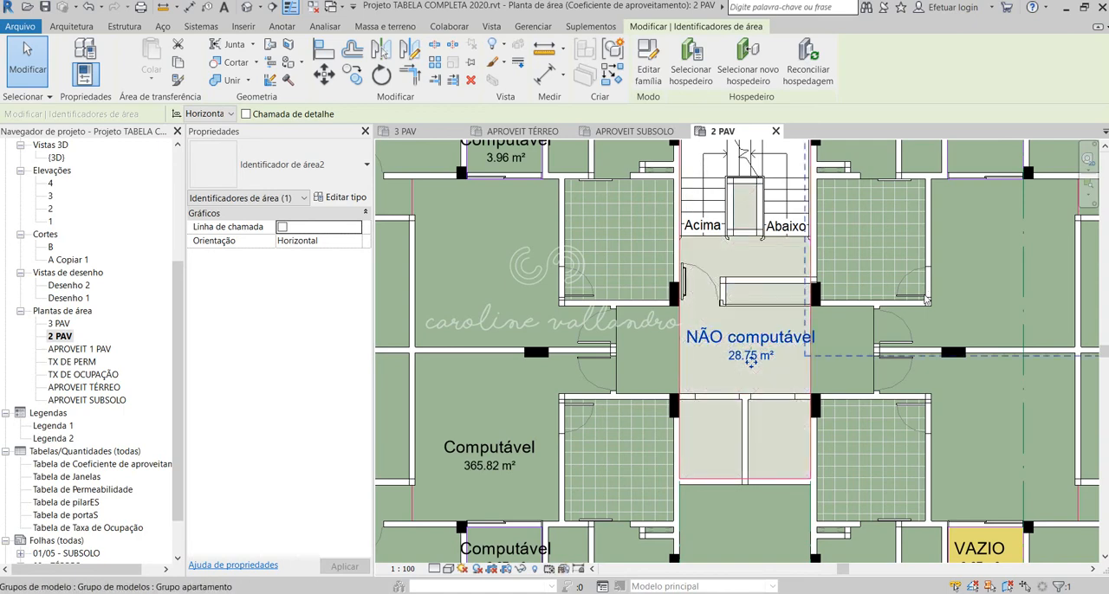
Step: Capitalize the second word of the 2 PAV core area's name so it reads NÃO Computável
scroll(736, 350, "down", 2)
scroll(787, 347, "up", 2)
left_click(684, 348)
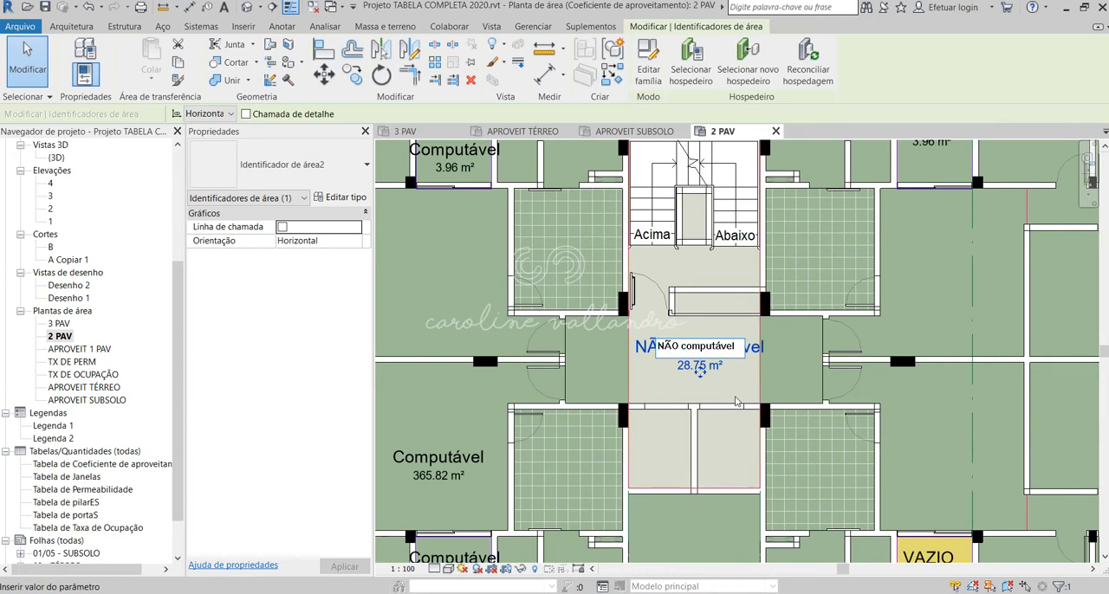
scroll(693, 367, "down", 2)
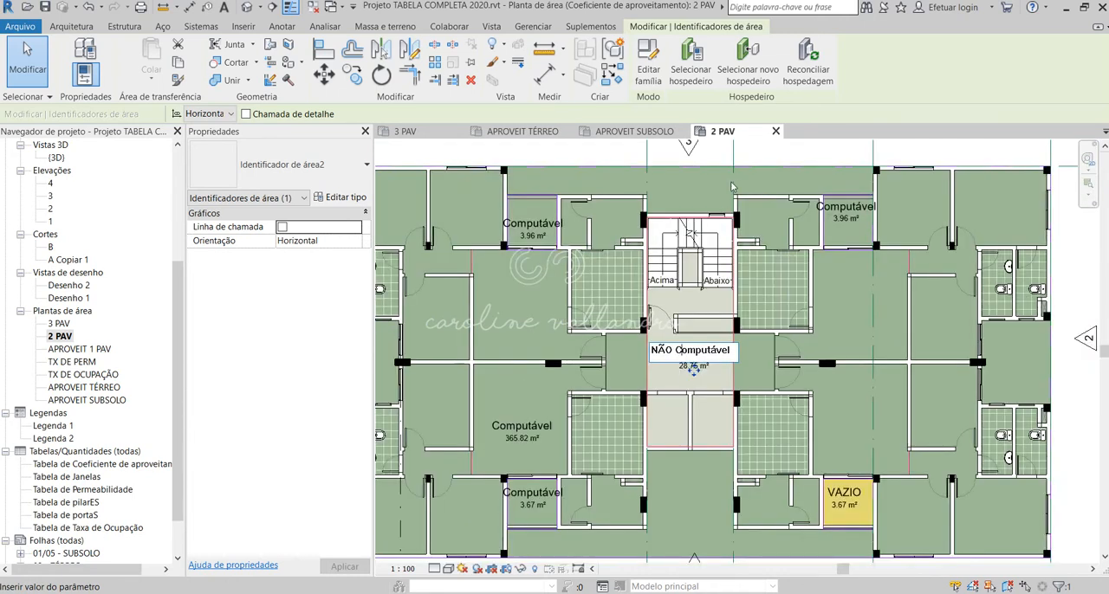
scroll(671, 222, "down", 2)
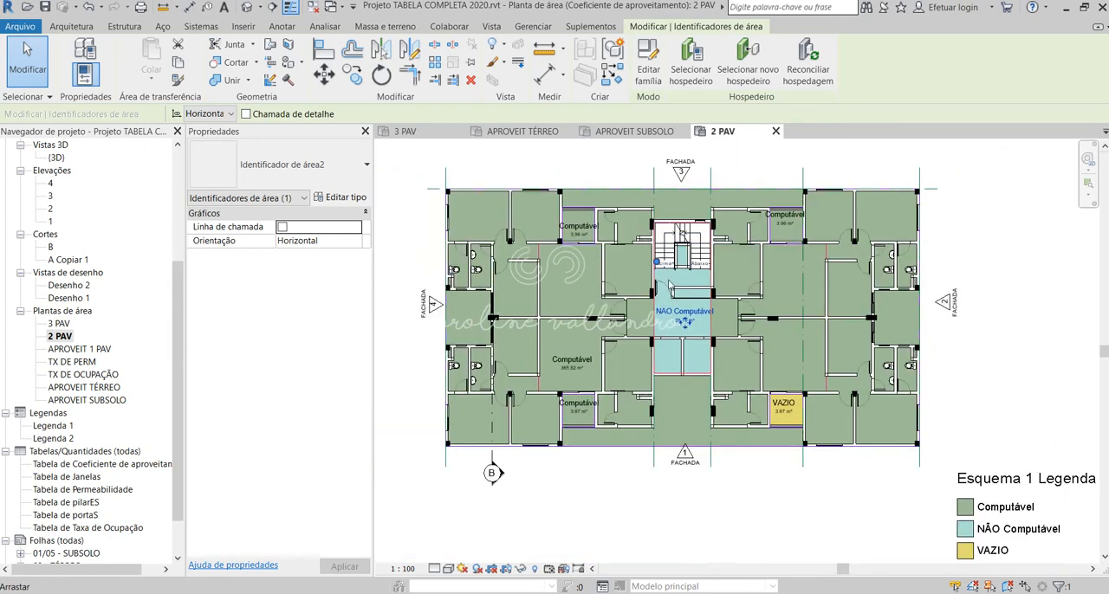
Step: Rename the VAZIO balcony area on the 2 PAV plan as NÃO COMPUTÁVEL
middle_click_drag(814, 417, 720, 373)
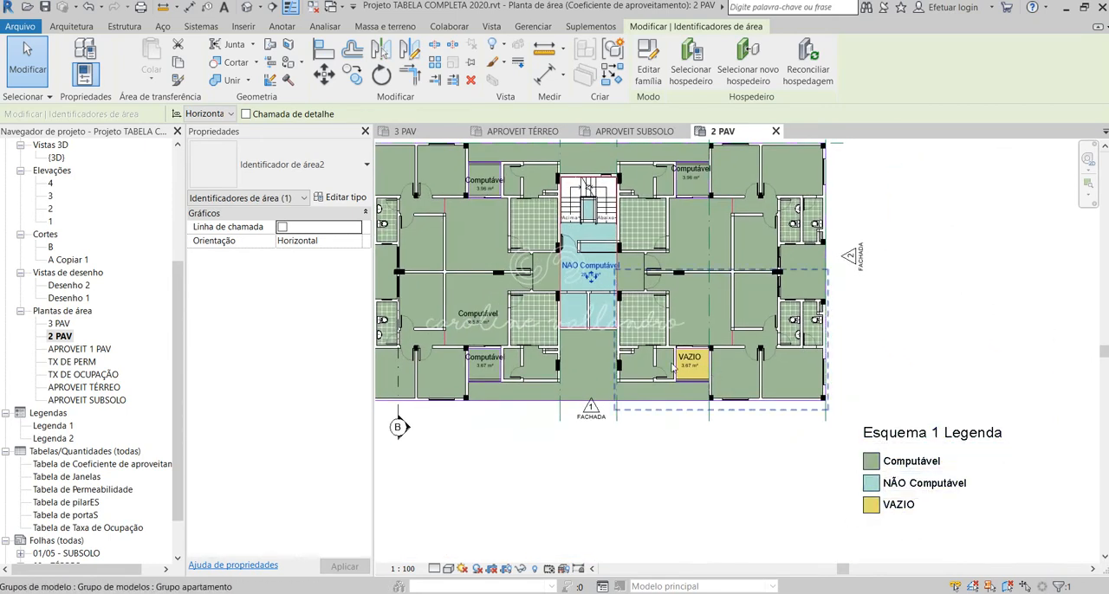
scroll(693, 360, "up", 2)
left_click(697, 364)
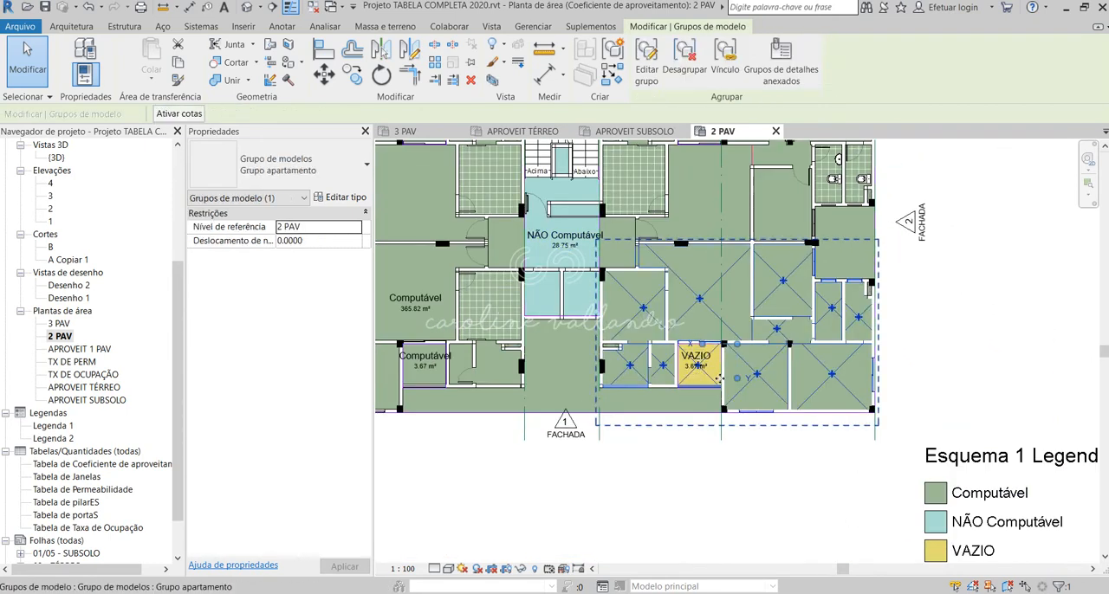
left_click(751, 495)
left_click(698, 358)
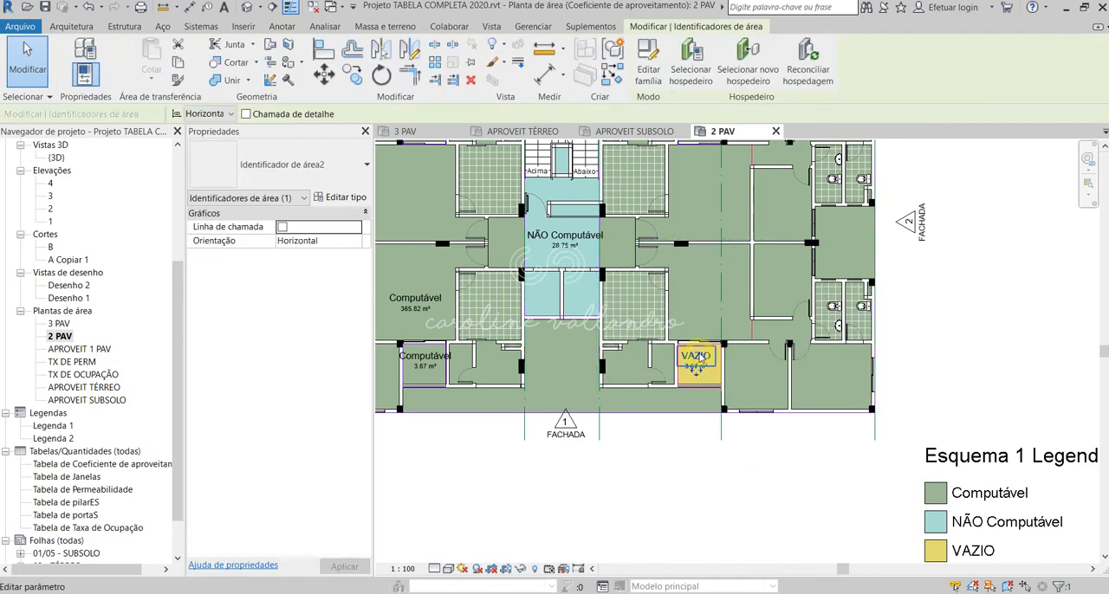
left_click(693, 358)
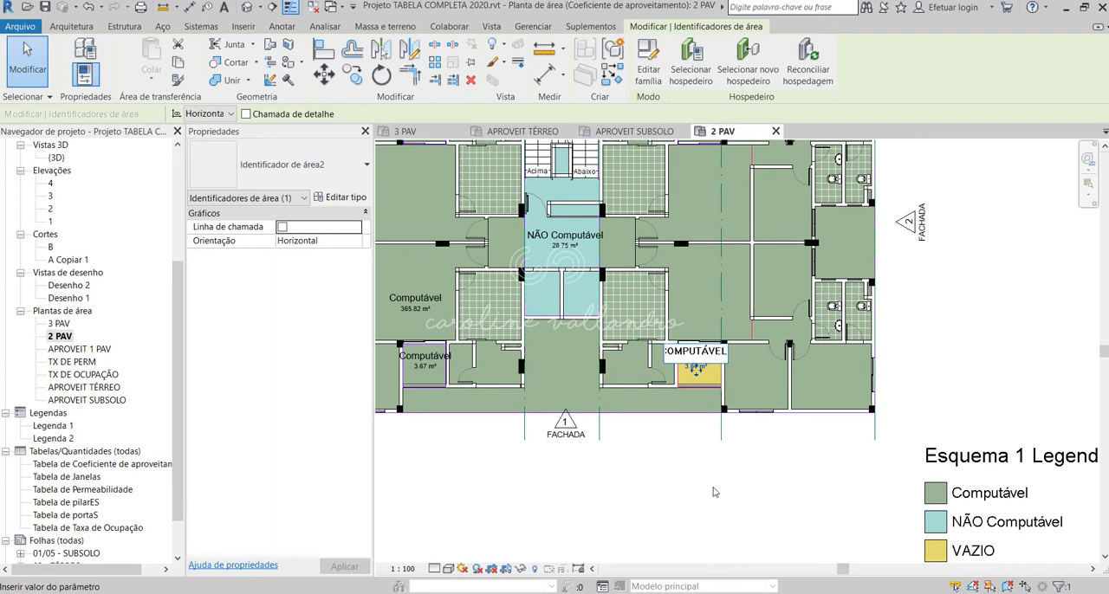
key("Return")
Step: Change the former VAZIO balcony's area name to NÃO Computável, matching the core area's capitalization
left_click(696, 354)
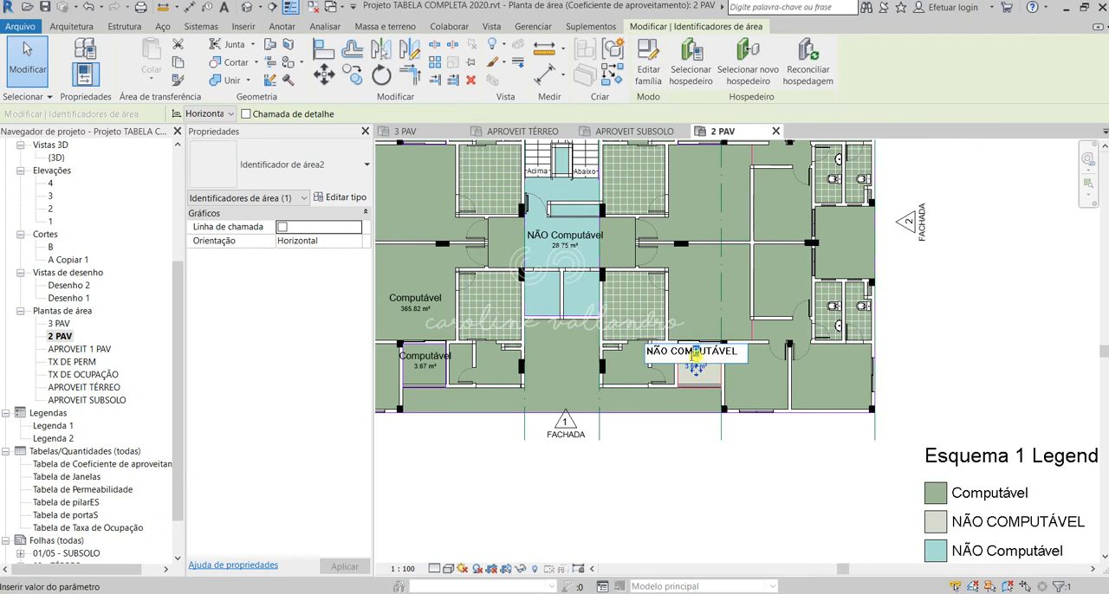
left_click_drag(672, 351, 866, 350)
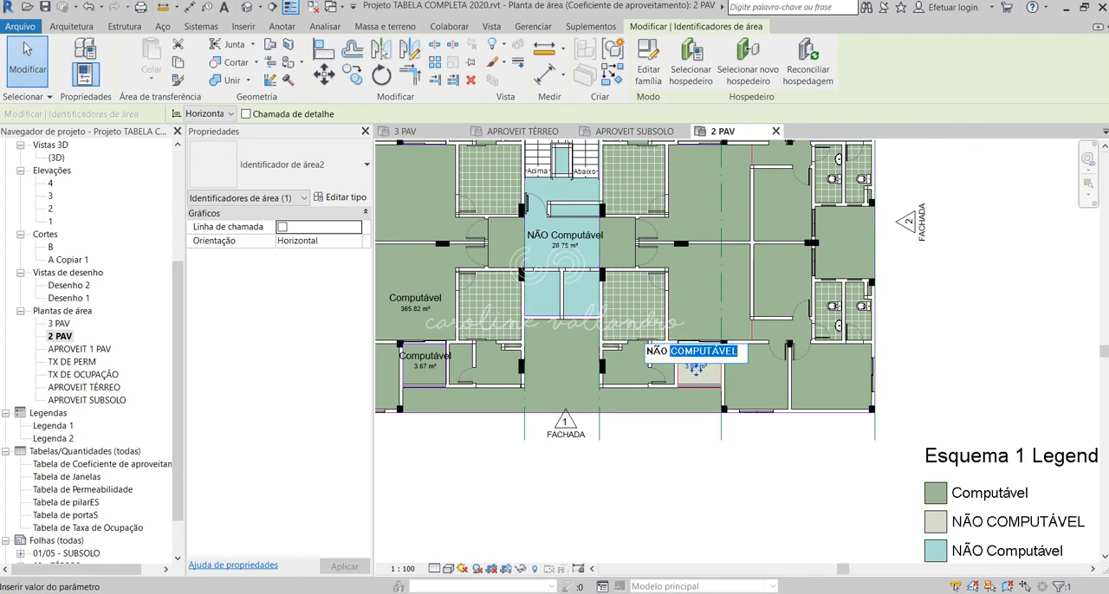
type("Ca")
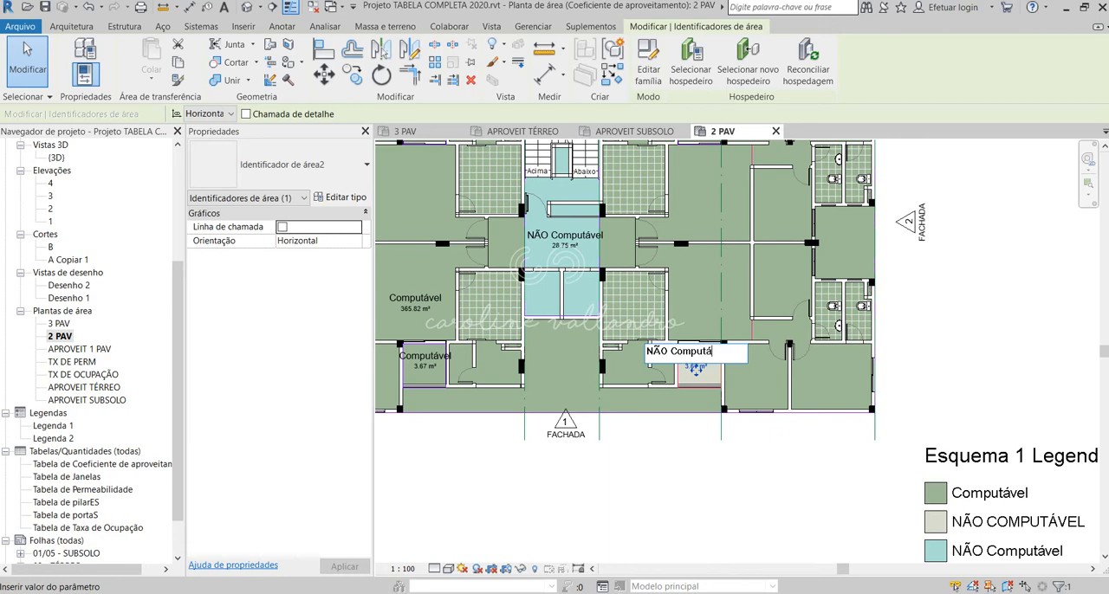
left_click(766, 499)
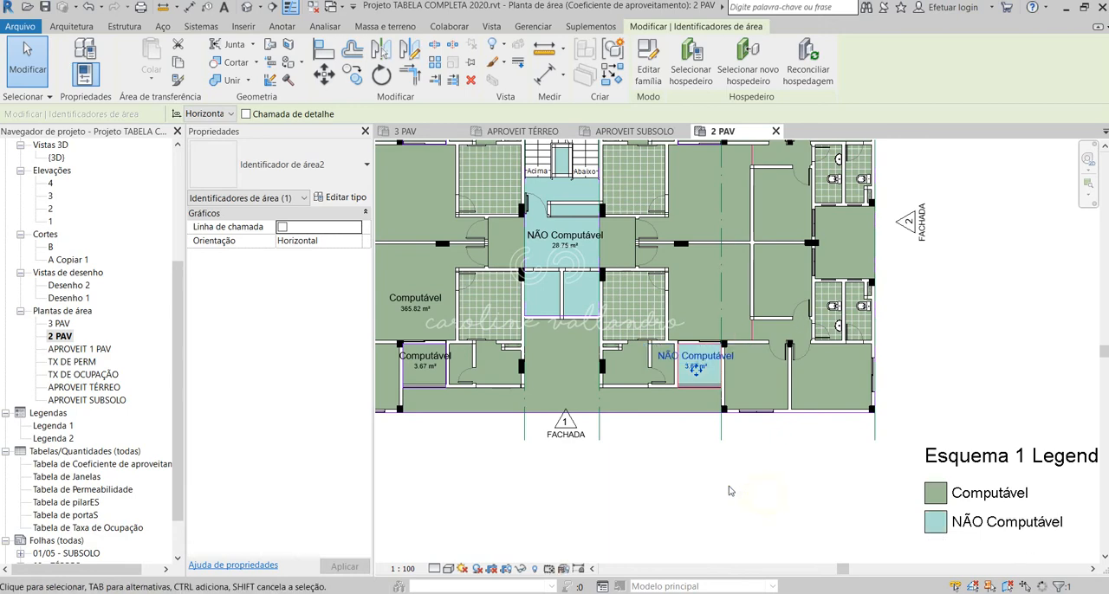
scroll(578, 322, "up", 2)
scroll(578, 321, "up", 1)
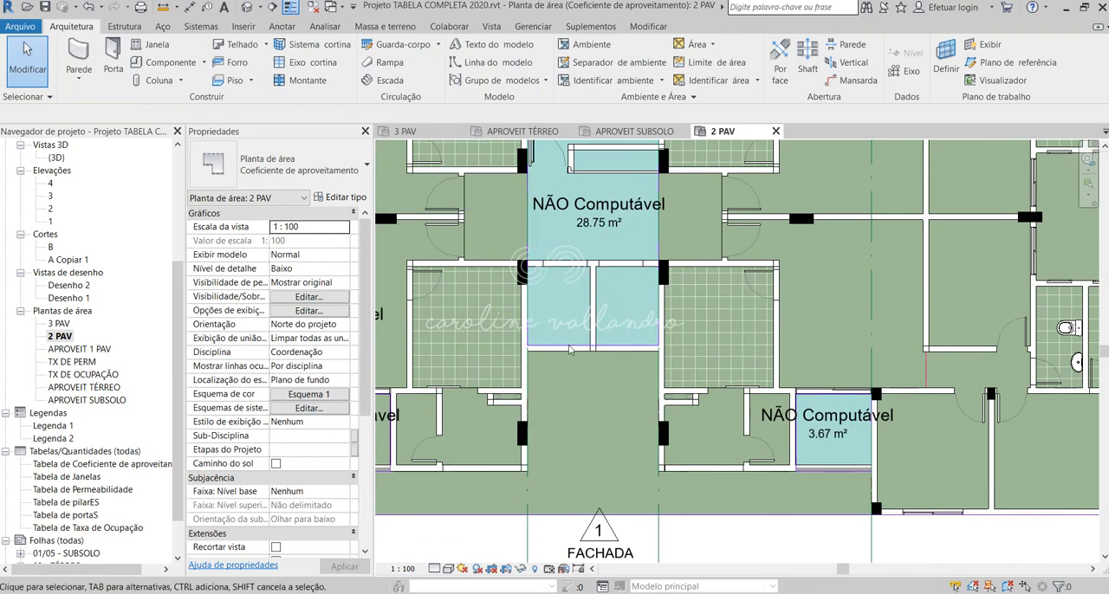
scroll(593, 351, "down", 2)
scroll(609, 170, "up", 2)
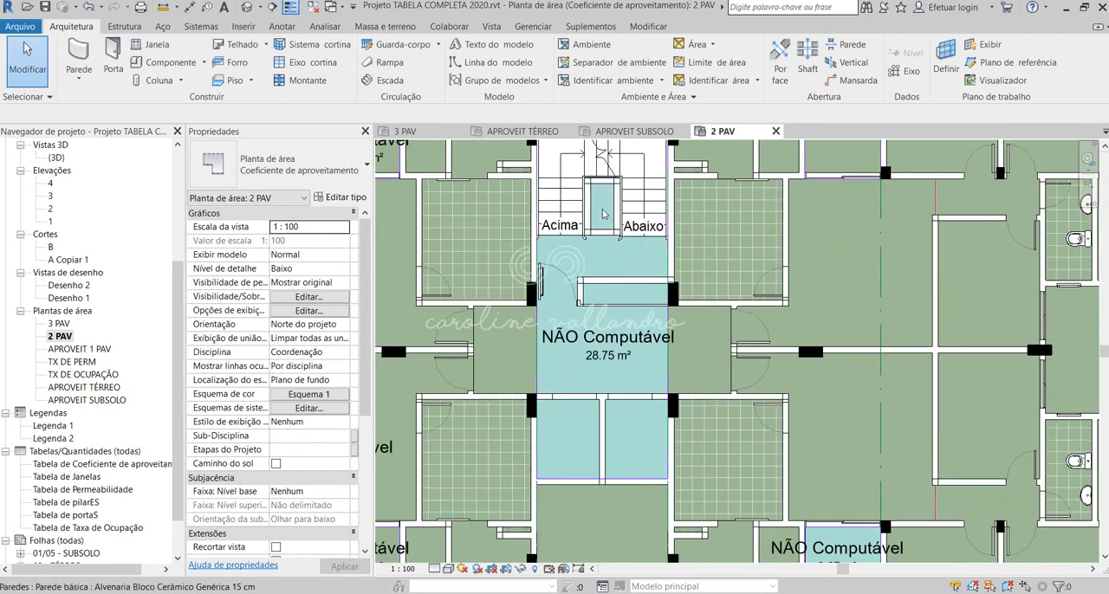
scroll(685, 521, "down", 5)
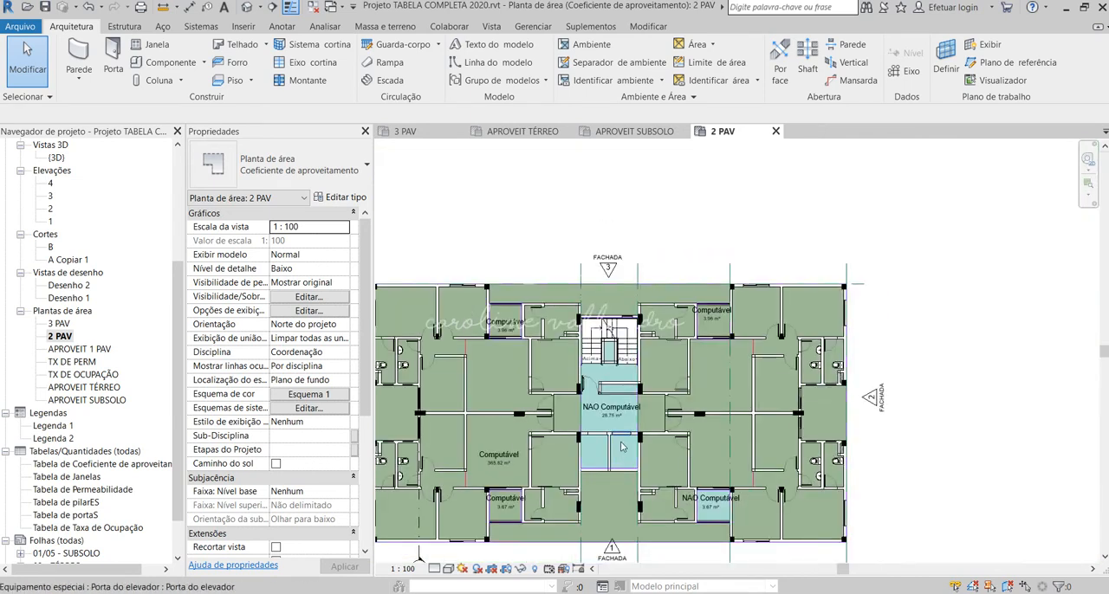
scroll(758, 430, "up", 2)
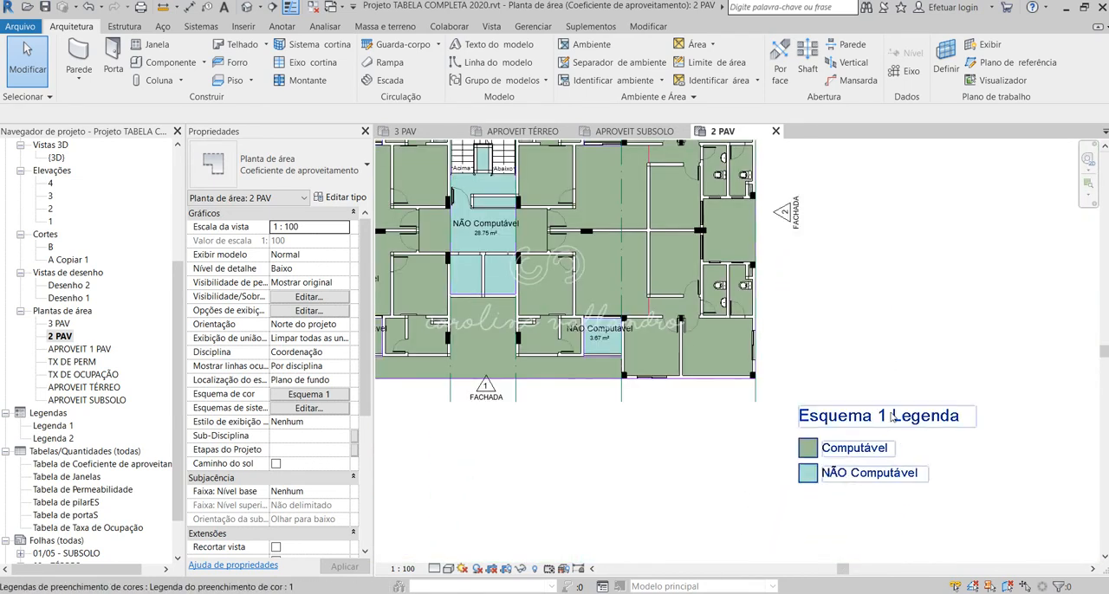
Step: Try to outline the left-hand shaft below the 2 PAV central core with a rectangular area boundary
scroll(603, 320, "down", 2)
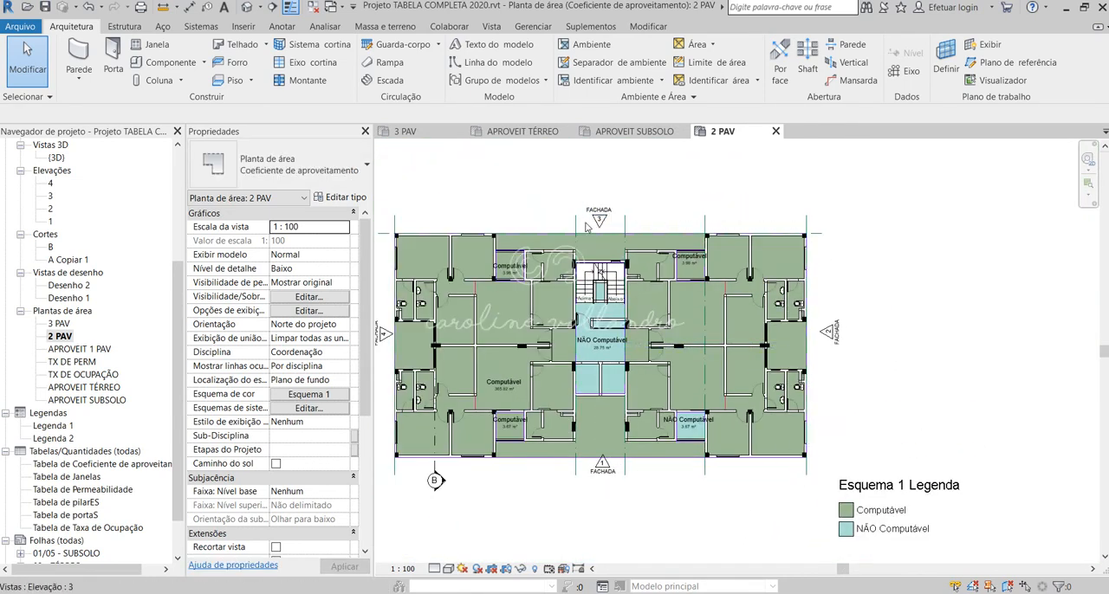
scroll(604, 320, "down", 1)
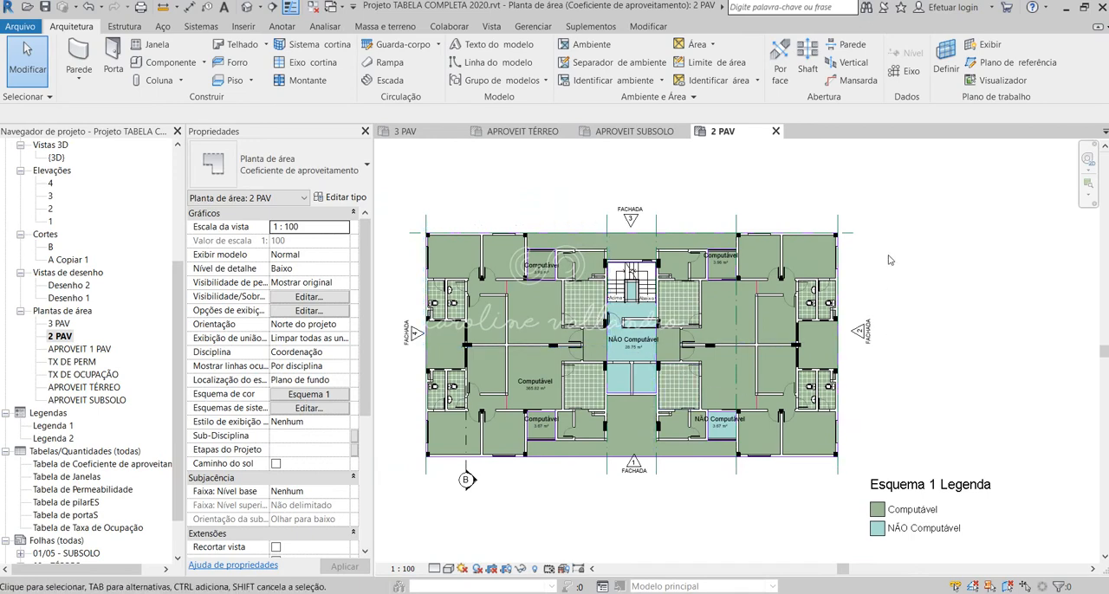
left_click(728, 65)
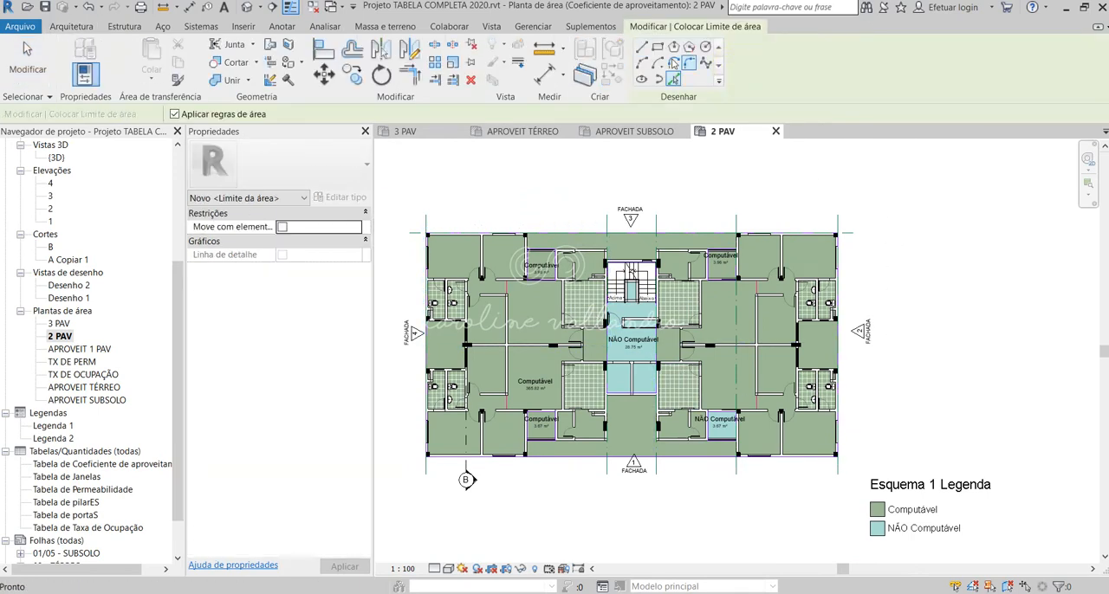
left_click(658, 48)
scroll(626, 382, "up", 5)
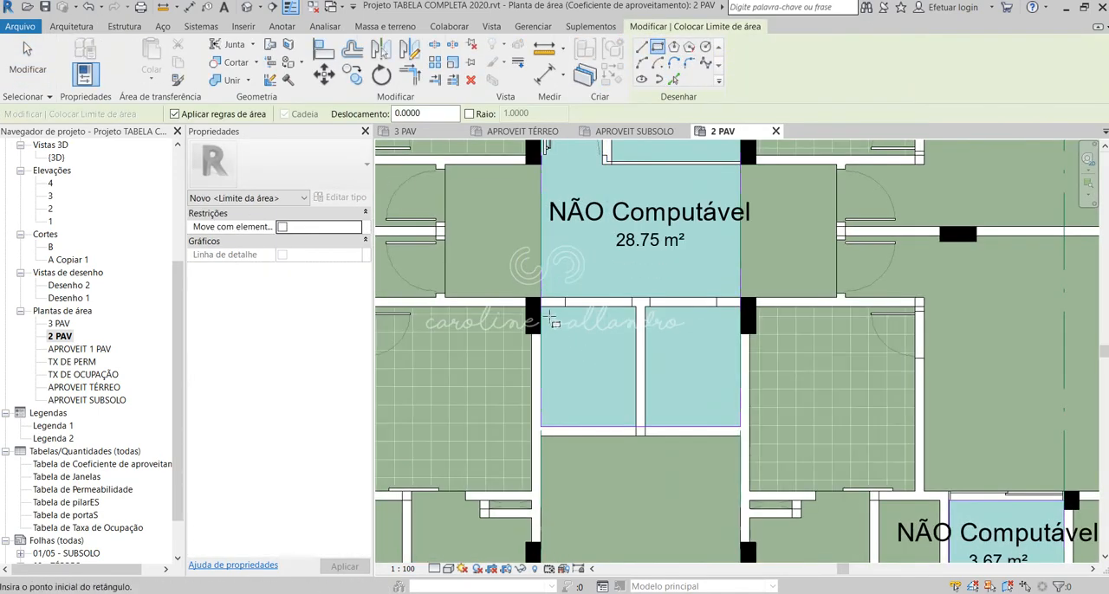
left_click(541, 307)
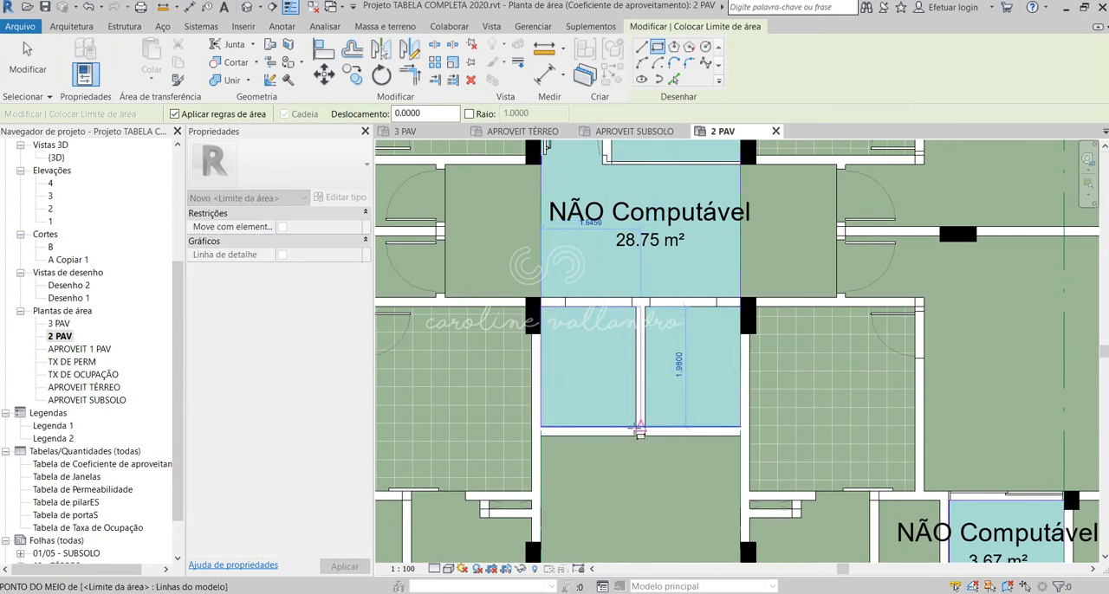
left_click(638, 427)
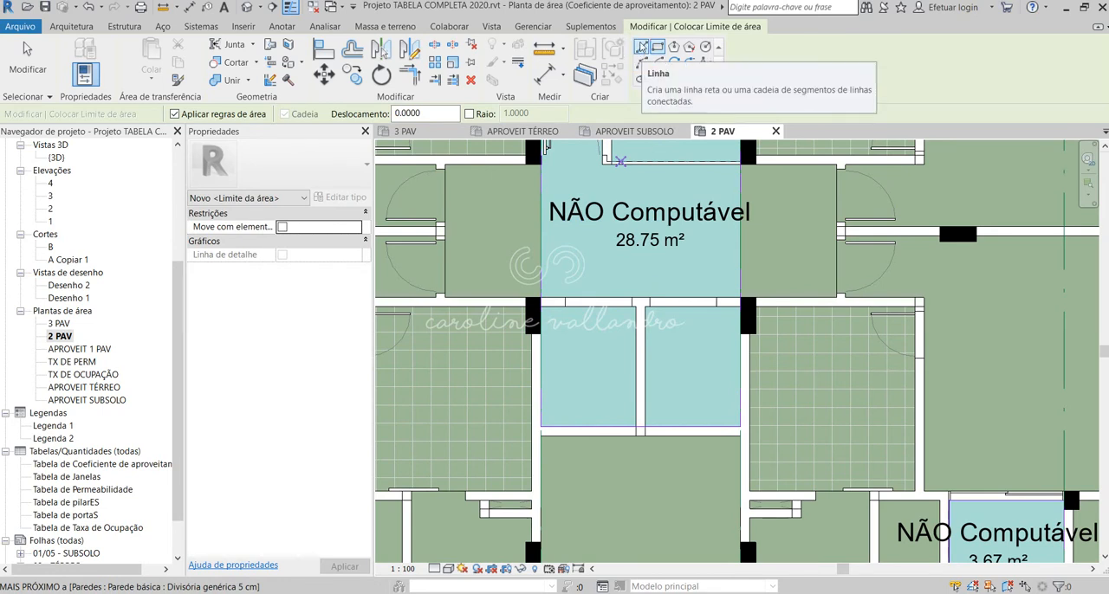
Step: Draw area boundary lines along the walls of the two shafts below the central core, separating both from the NÃO Computável area
left_click(641, 46)
scroll(571, 308, "up", 2)
left_click(519, 296)
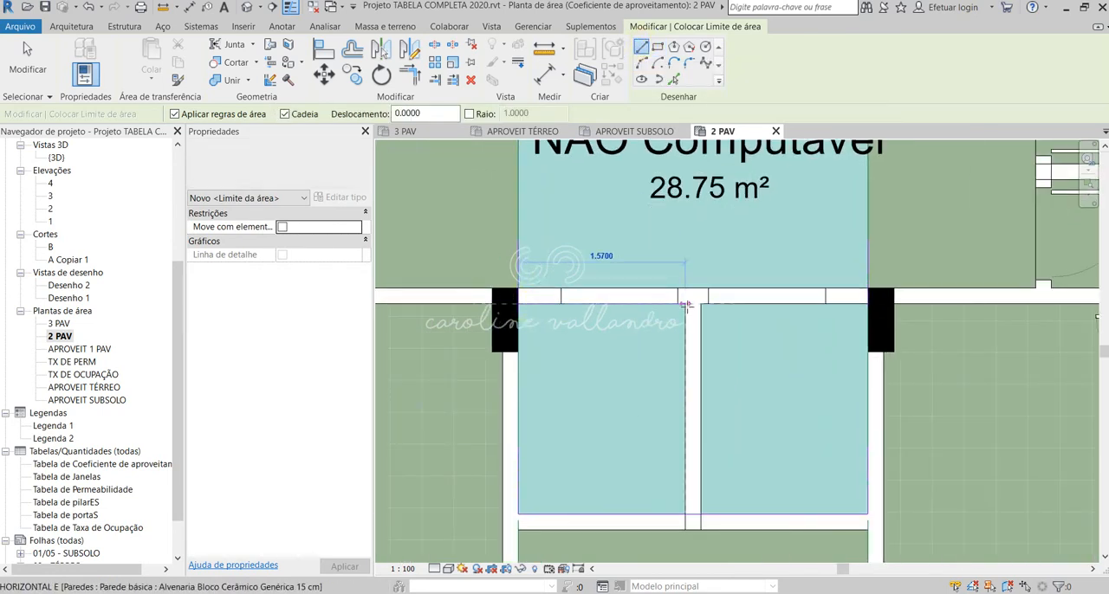
left_click(684, 297)
left_click(684, 514)
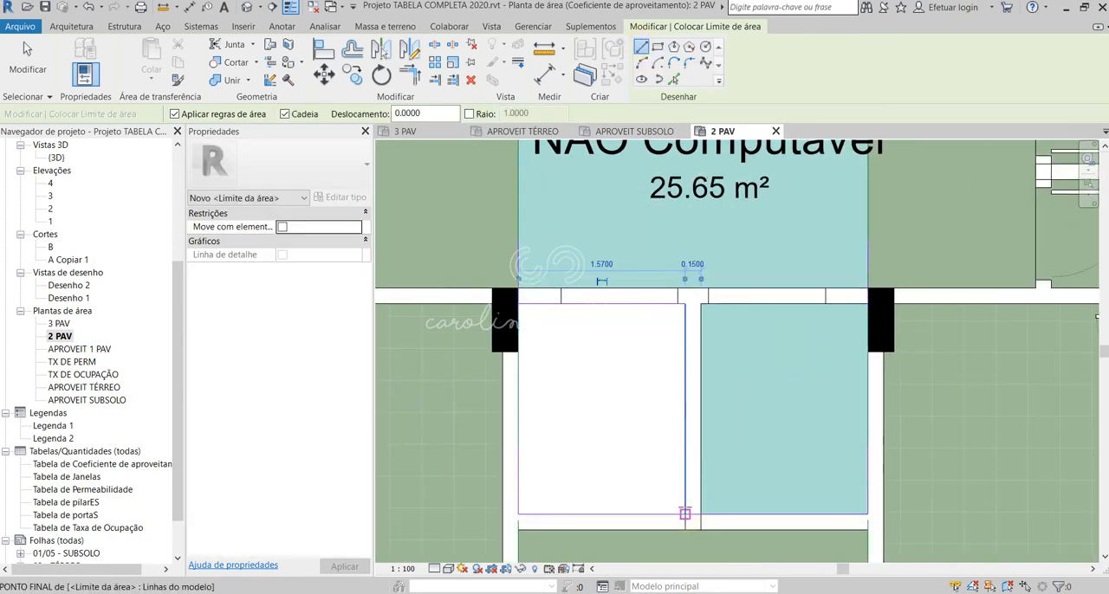
left_click(701, 514)
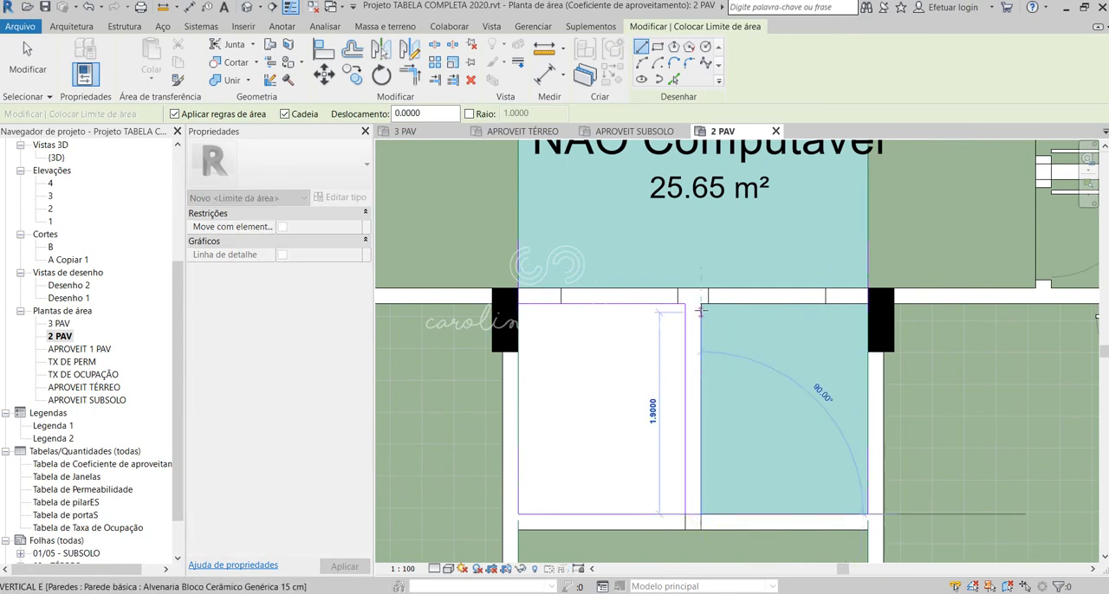
left_click(701, 297)
left_click(864, 299)
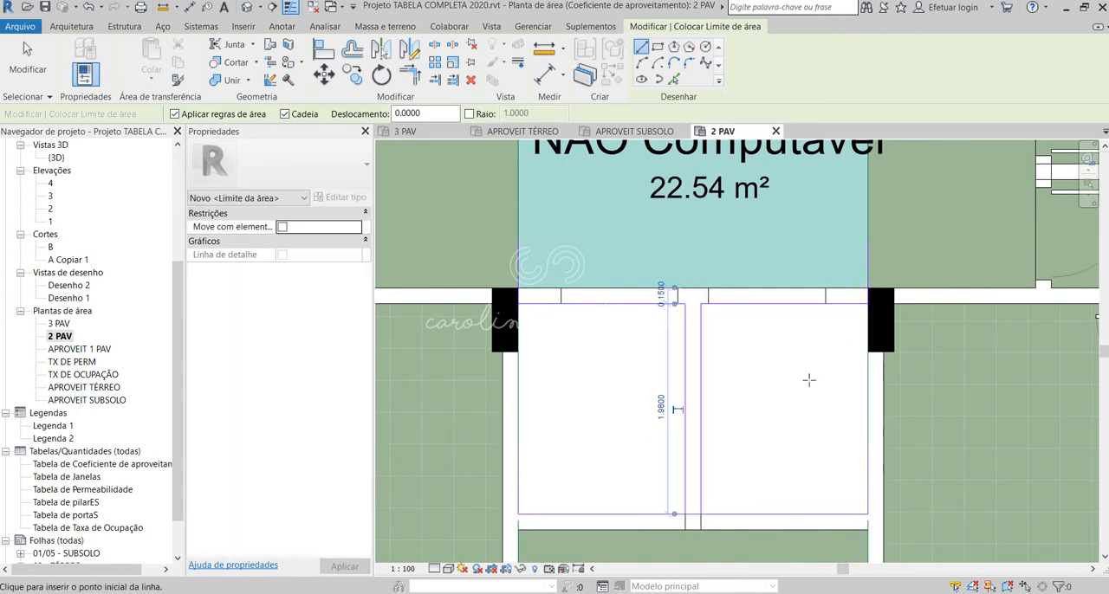
Step: Draw a closed area boundary along the inner wall faces of the small shaft between the stair flights
scroll(764, 424, "down", 3)
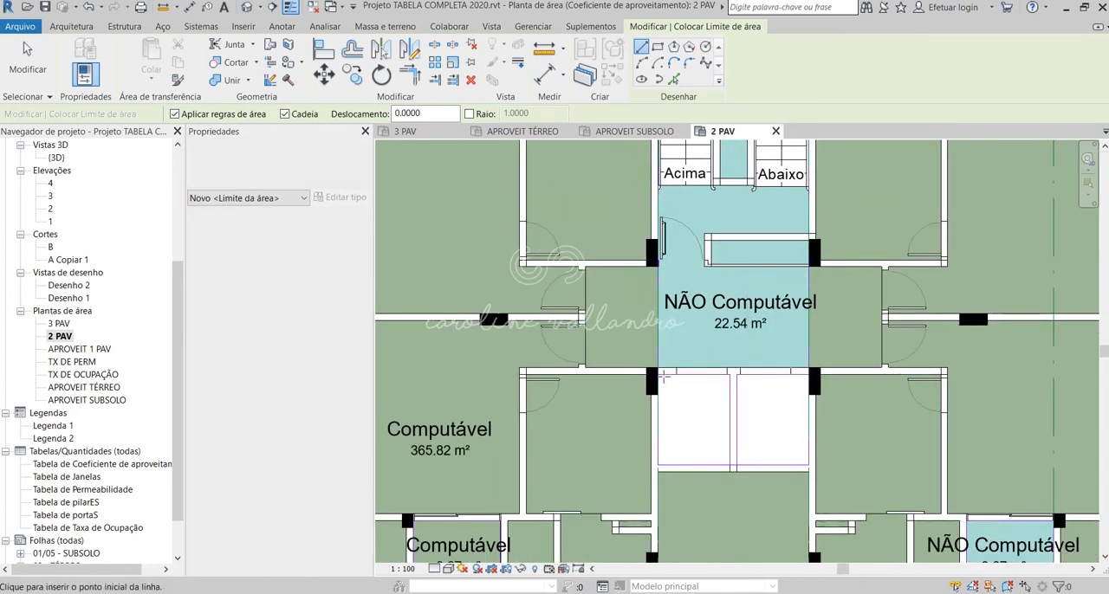
scroll(571, 389, "down", 2)
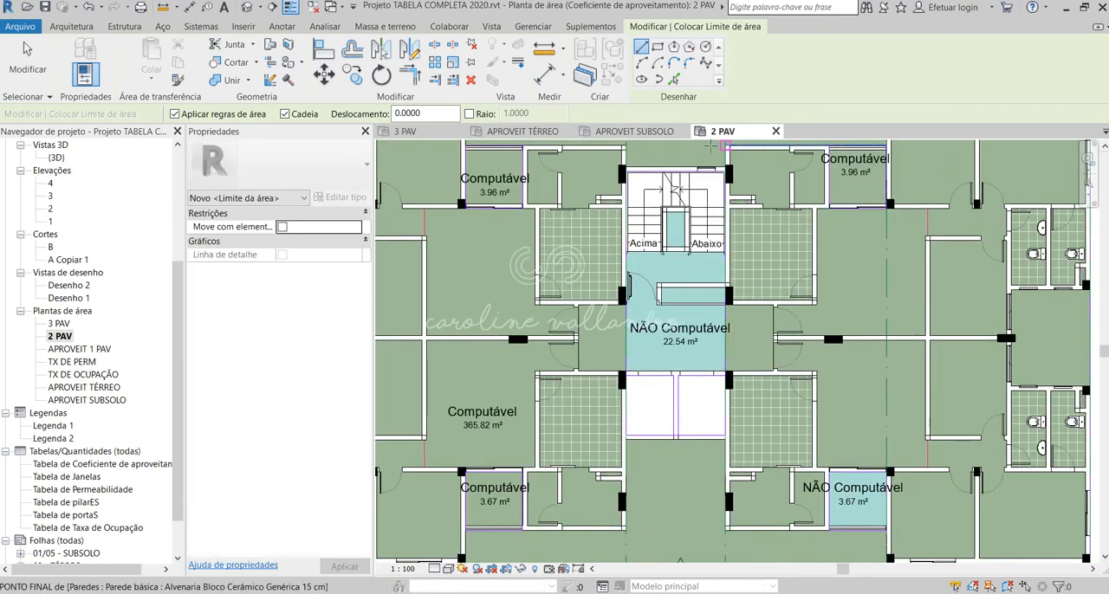
scroll(619, 224, "up", 2)
scroll(713, 207, "up", 2)
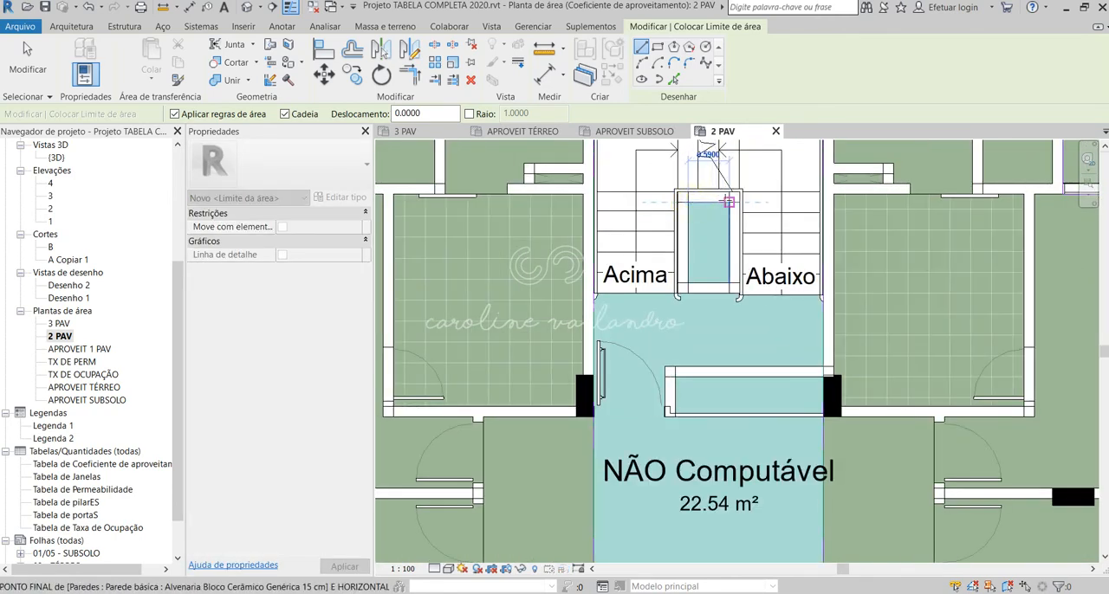
left_click(727, 202)
left_click(728, 281)
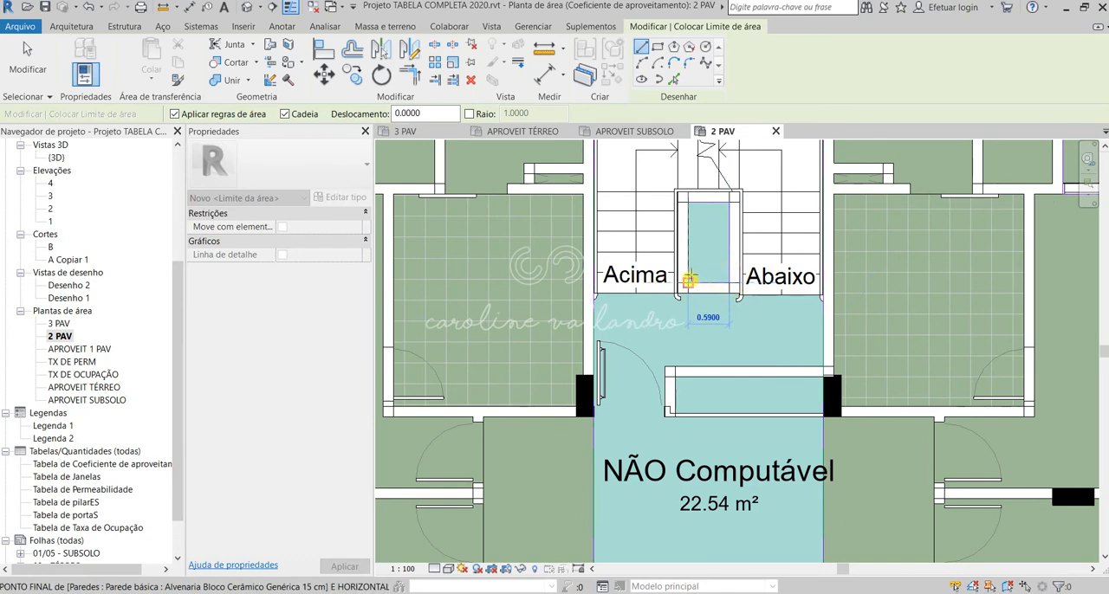
left_click(686, 281)
left_click(687, 202)
scroll(671, 321, "down", 4)
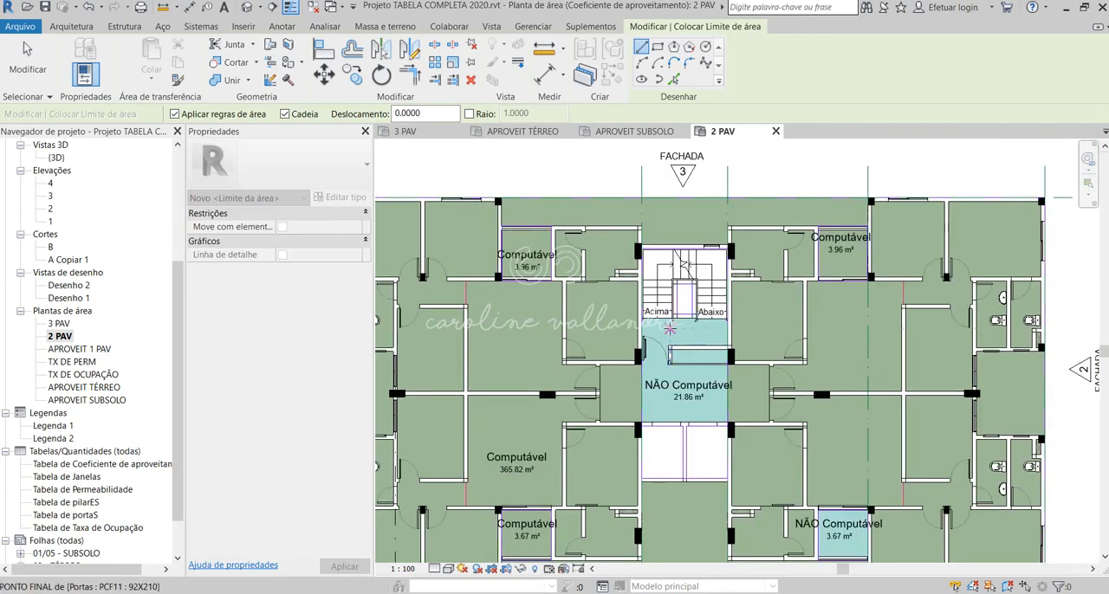
key("Escape")
key("Escape")
Step: Place new areas in the two shafts below the core and in the small shaft between the stair flights
scroll(782, 244, "down", 1)
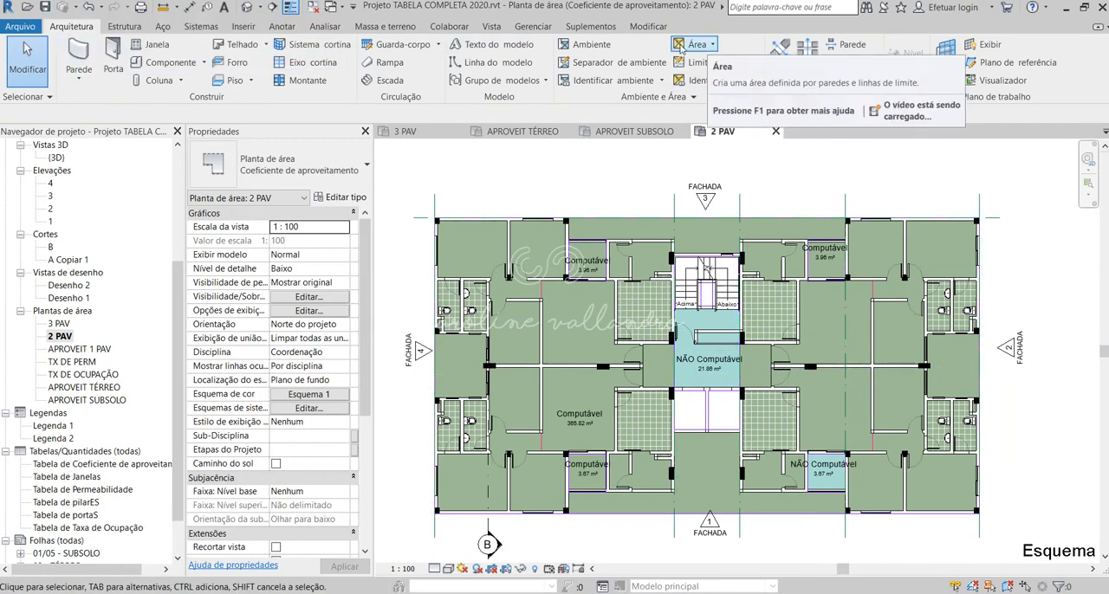
left_click(711, 44)
left_click(697, 69)
scroll(760, 405, "up", 3)
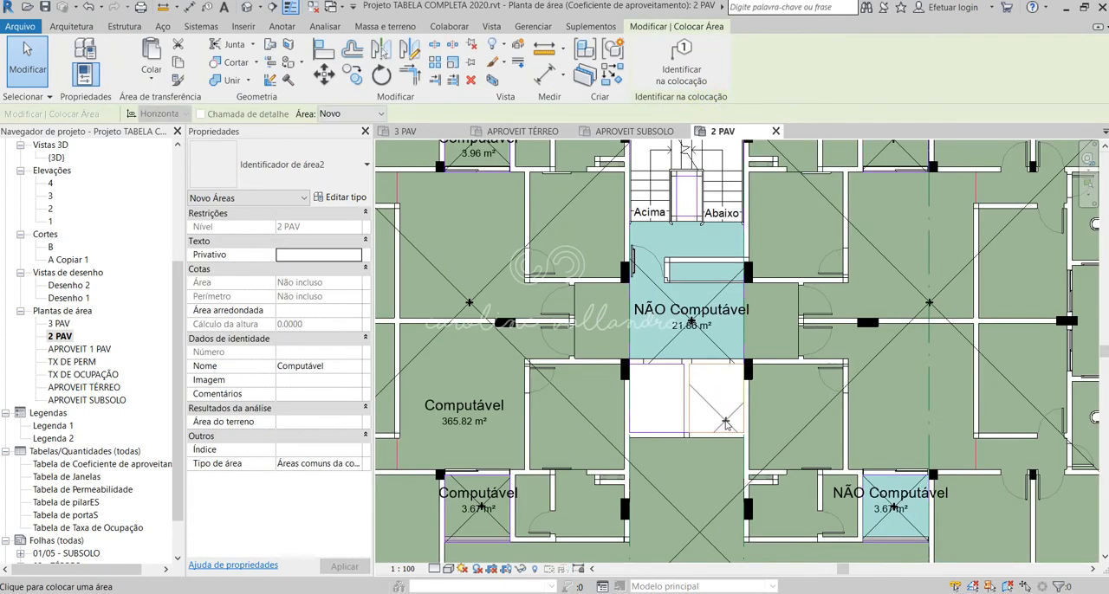
left_click(712, 401)
left_click(658, 403)
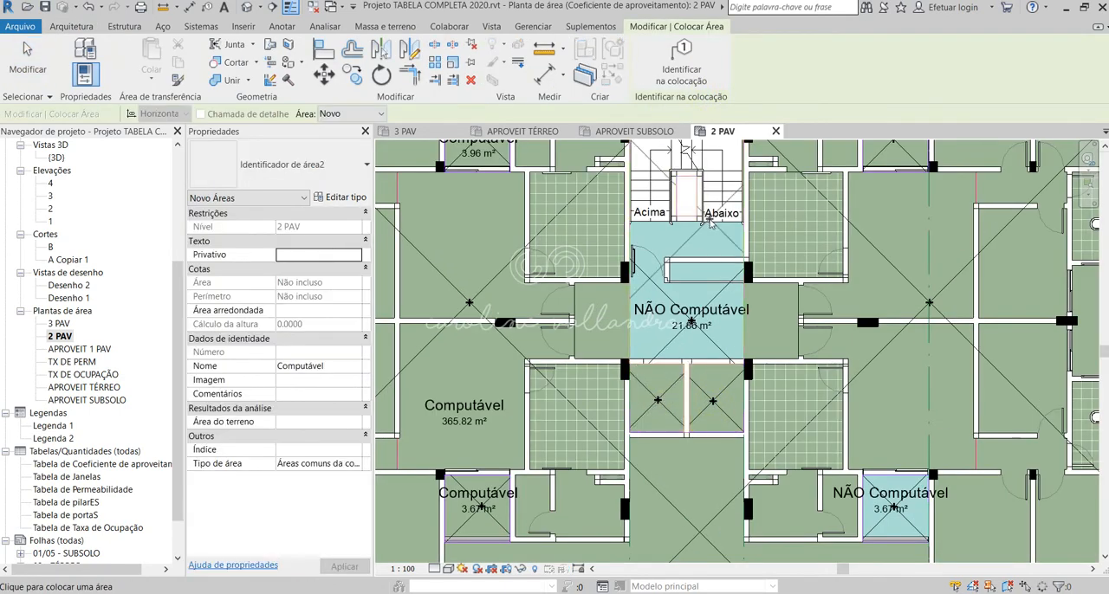
left_click(685, 199)
key("Escape")
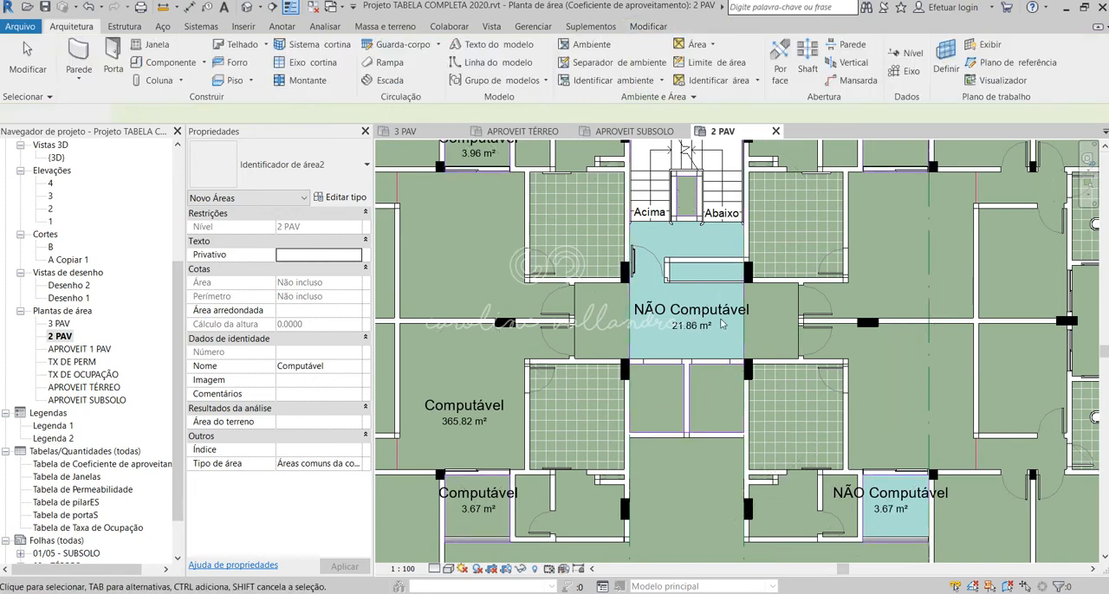
Step: Tag the three new shaft areas on the 2 PAV plan
left_click(706, 79)
scroll(680, 420, "up", 1)
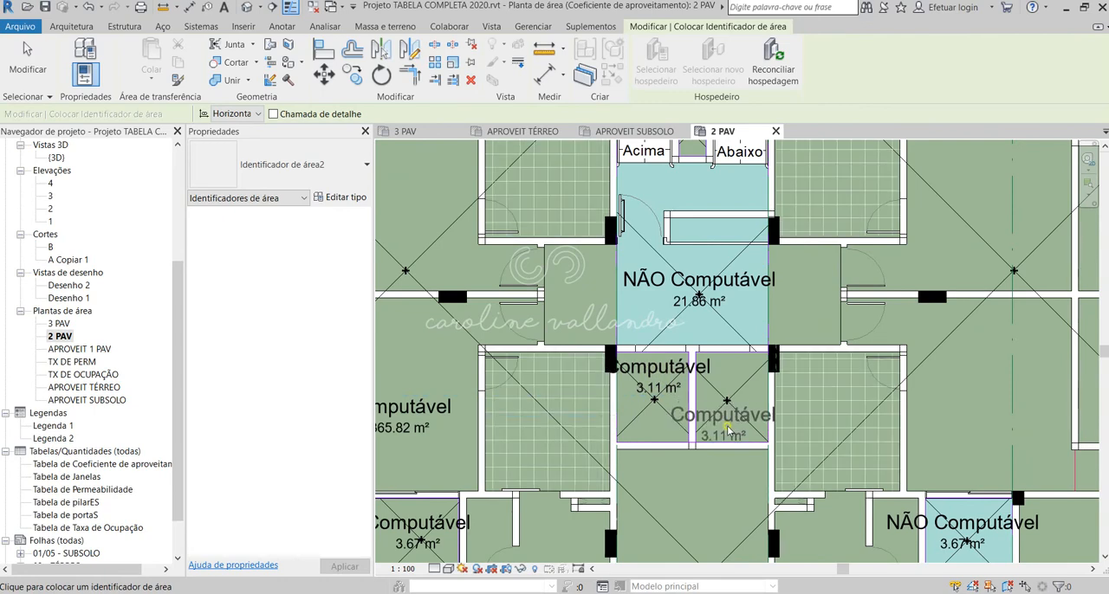
scroll(723, 439, "down", 1)
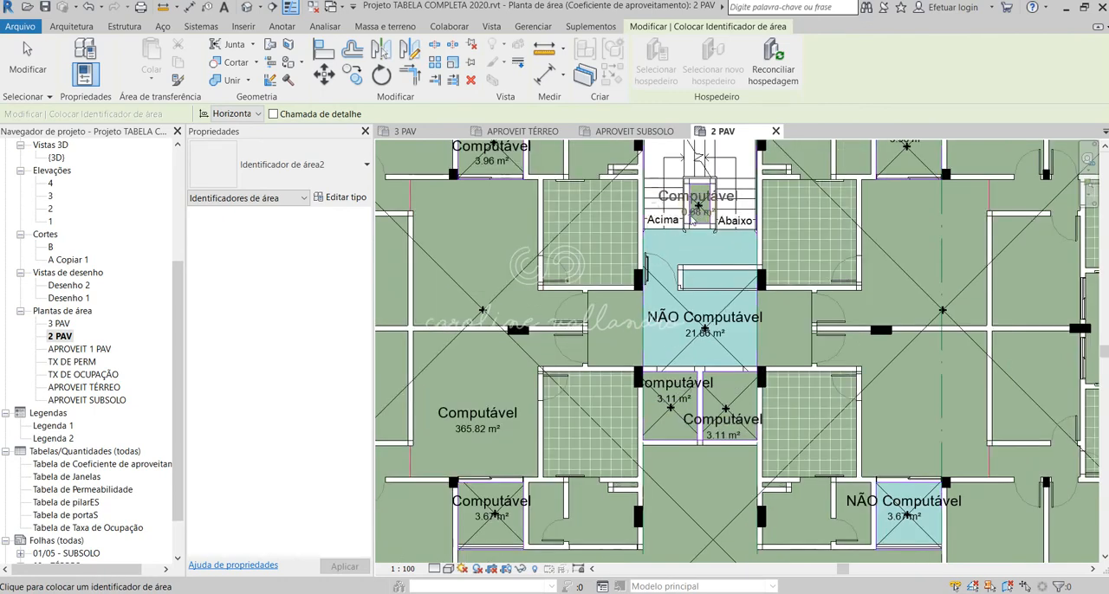
key("Escape")
Step: Rename both shaft areas below the central core as VAZIO
scroll(675, 402, "up", 1)
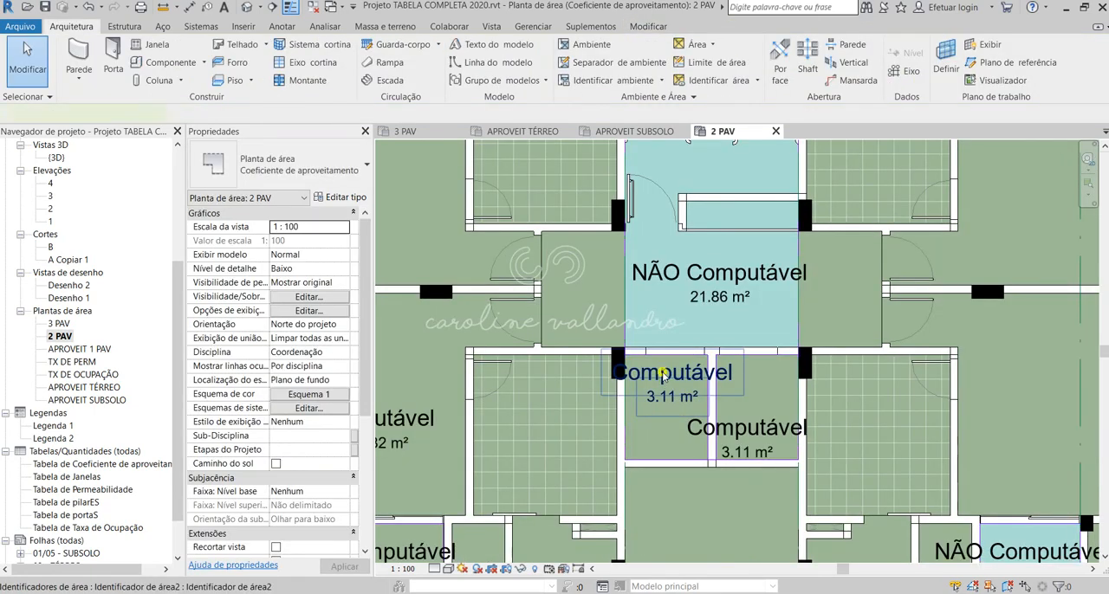
left_click(662, 374)
left_click(667, 374)
type("VAZIO")
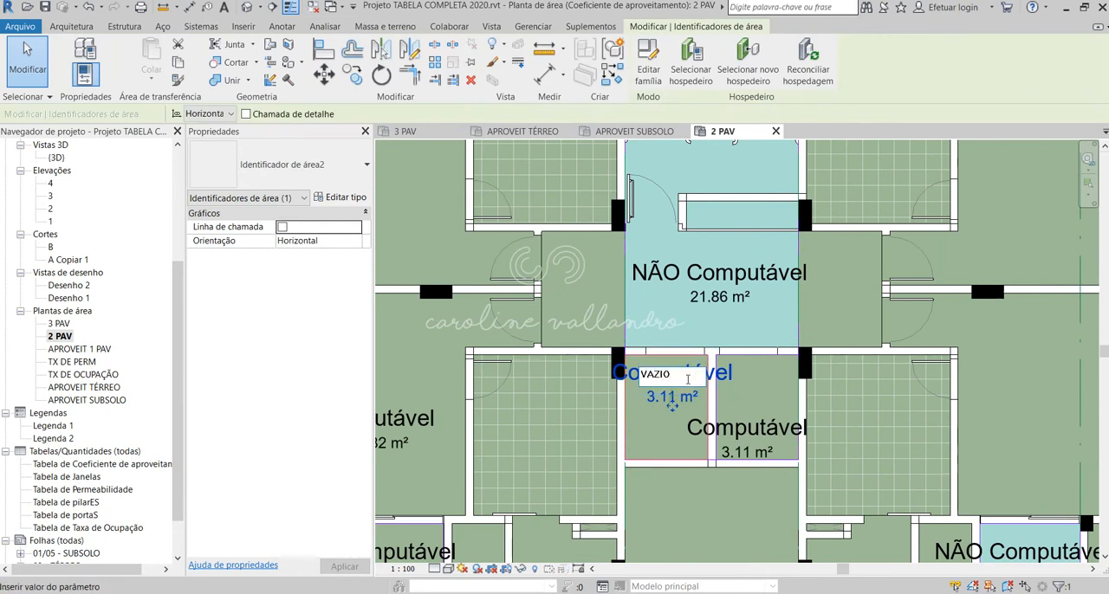
left_click(752, 437)
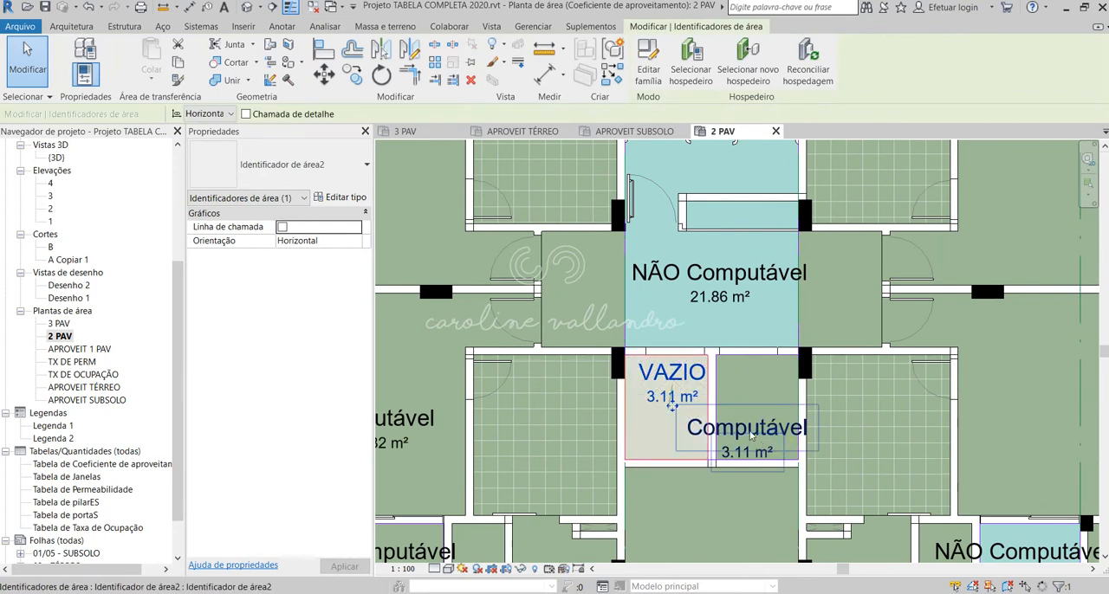
left_click(751, 429)
left_click(750, 428)
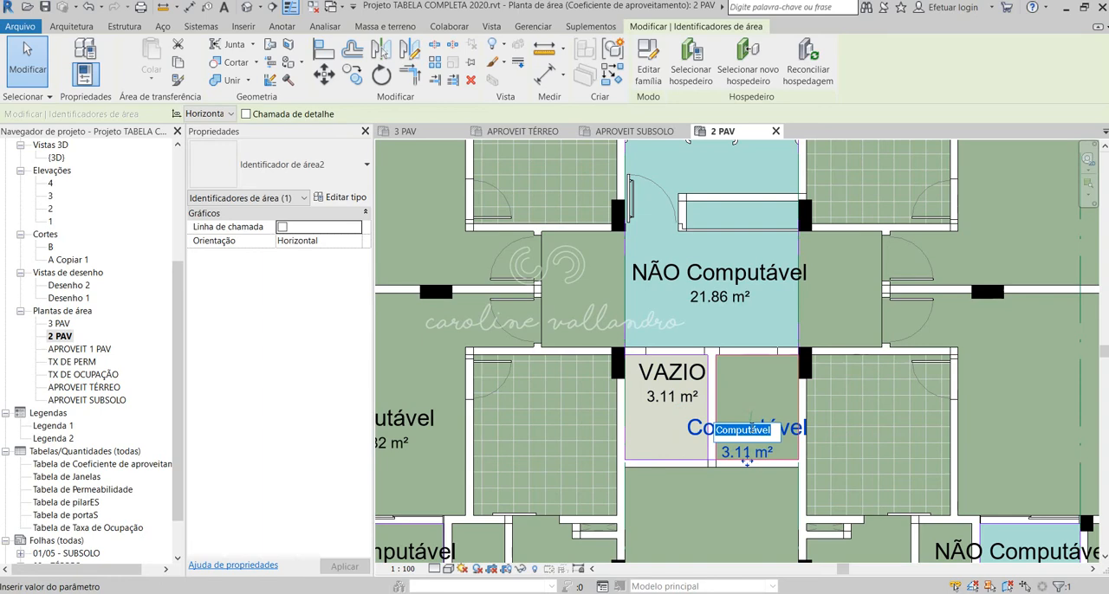
left_click(728, 520)
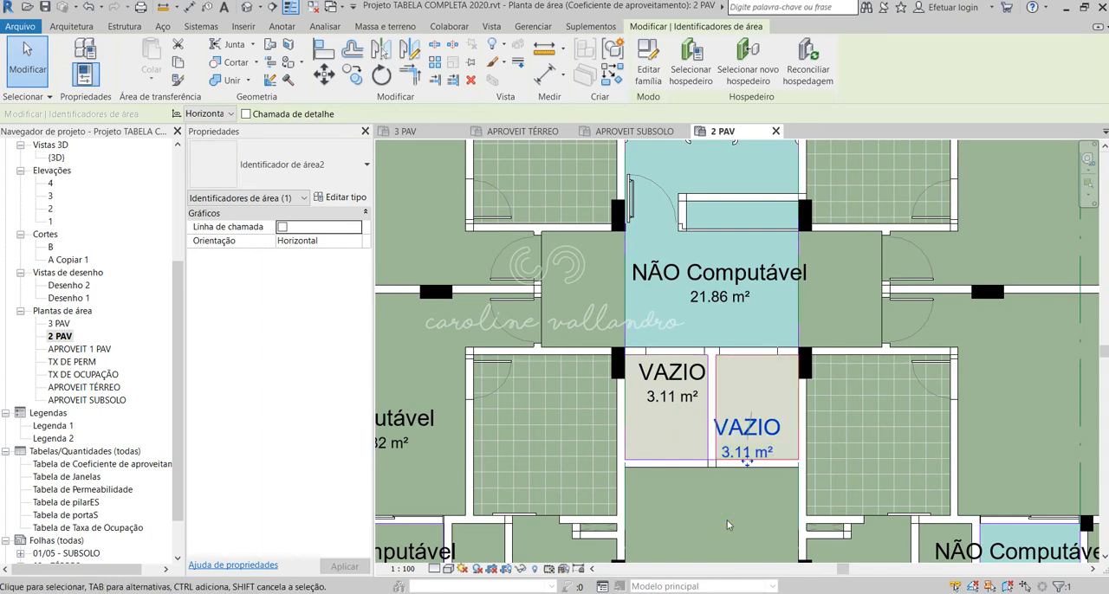
Step: Reposition the two VAZIO tags so they line up inside the shafts below the core
scroll(729, 521, "down", 2)
scroll(758, 467, "up", 2)
left_click_drag(732, 486, 738, 451)
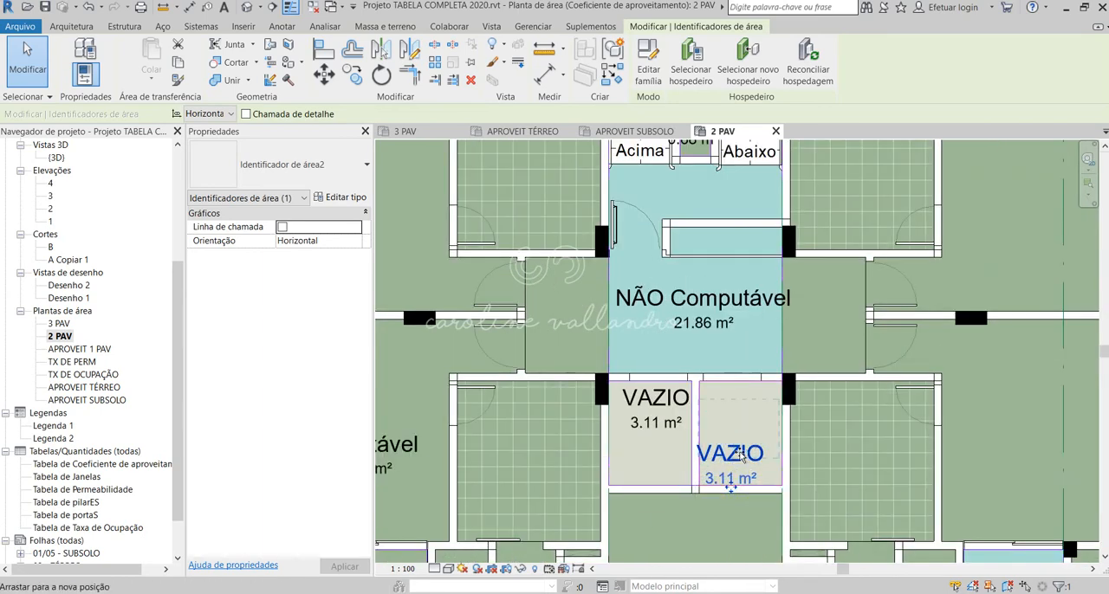
left_click(657, 423)
left_click_drag(656, 431, 651, 485)
Step: Rename the small area between the stair flights as VAZIO
scroll(651, 501, "down", 3)
scroll(673, 388, "up", 3)
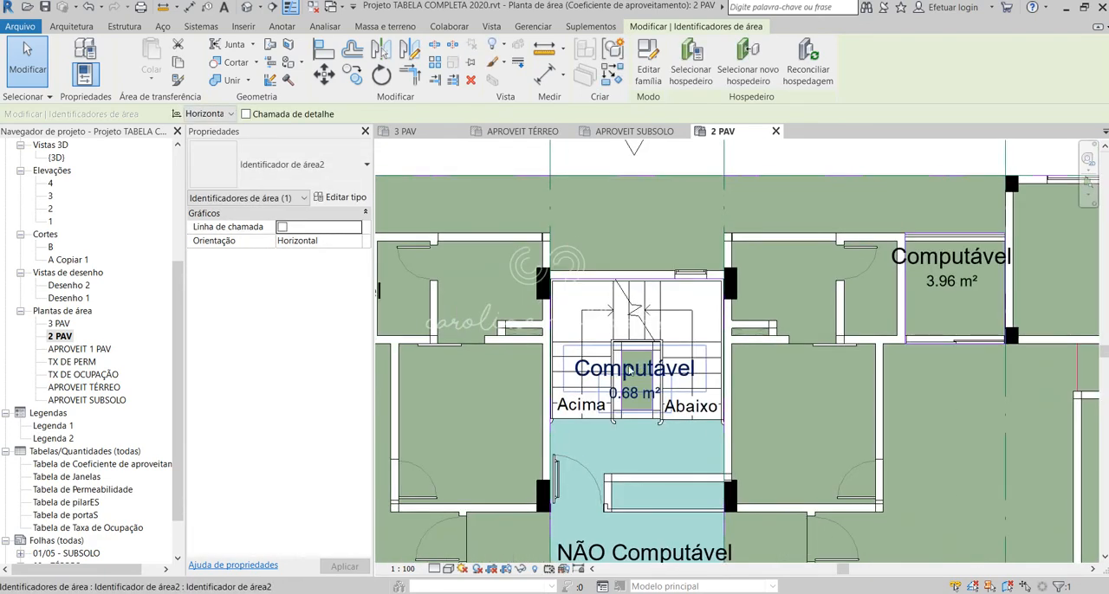
left_click(635, 371)
type("VAZI")
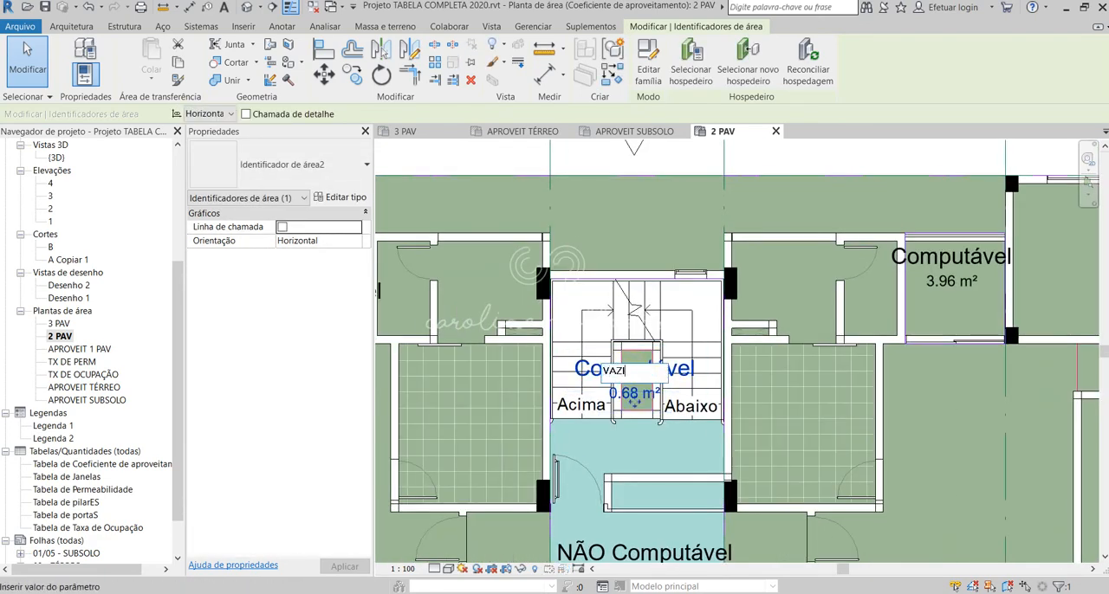
type("O")
left_click(656, 218)
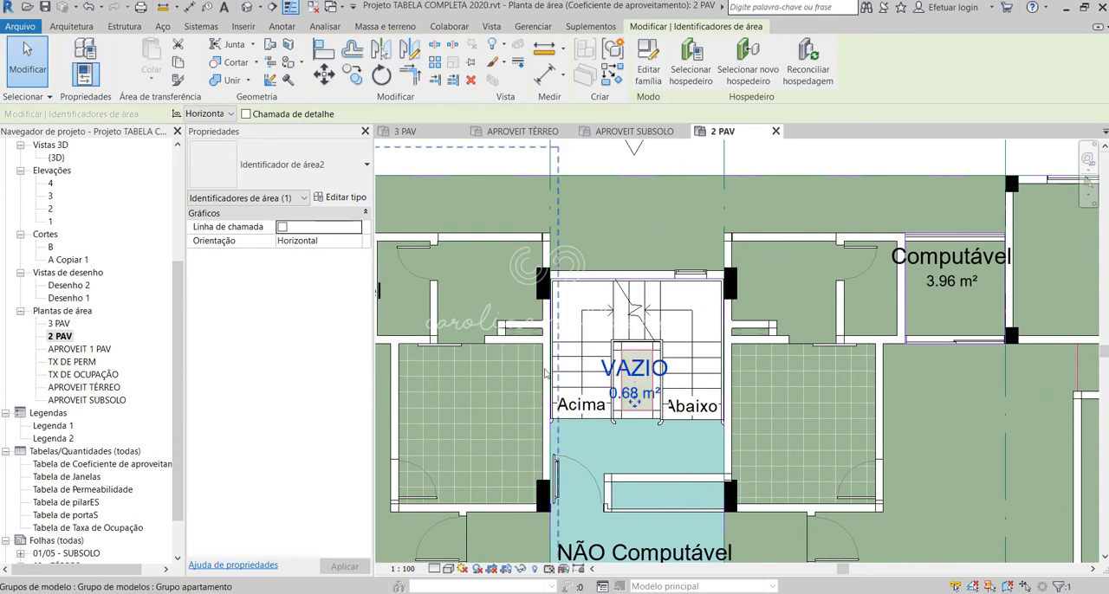
key("Escape")
Step: Set the 2 PAV view scale to 1:25 so the area tags fit inside their spaces
scroll(654, 363, "down", 1)
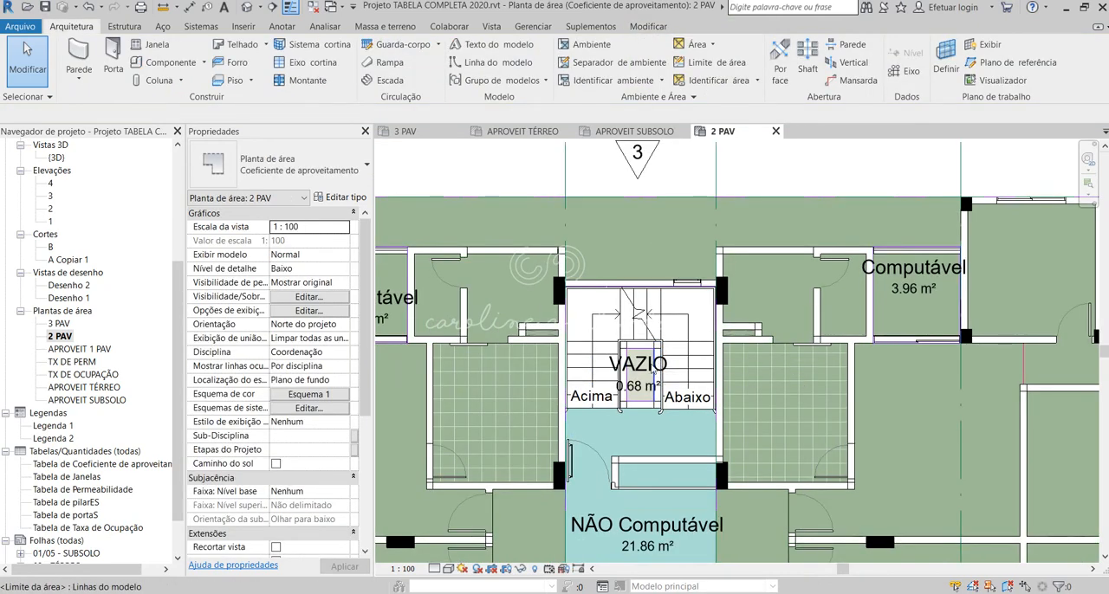
left_click(410, 568)
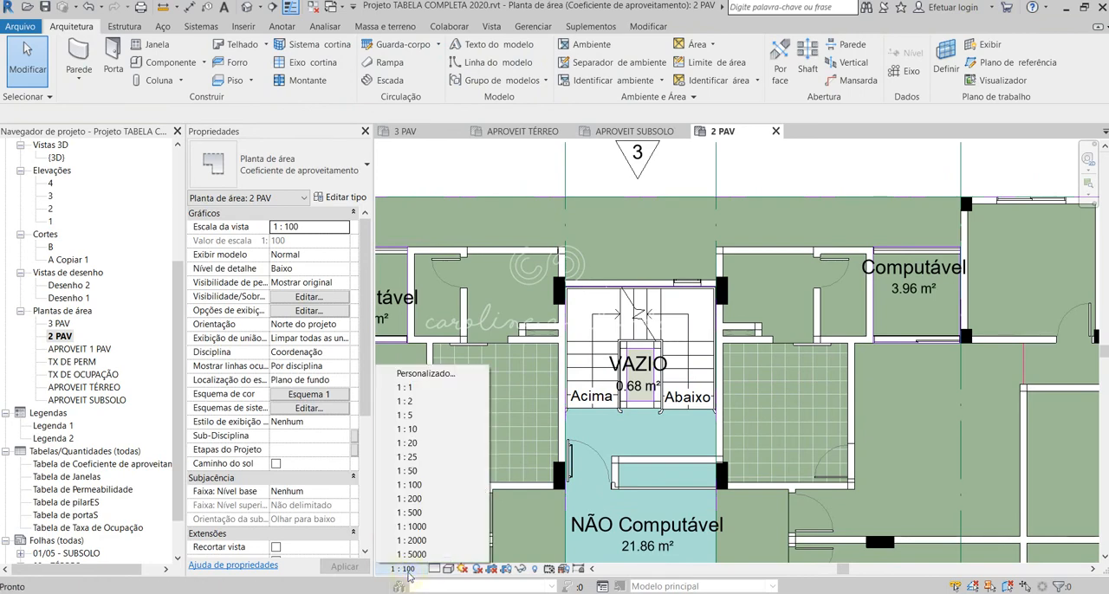
left_click(427, 461)
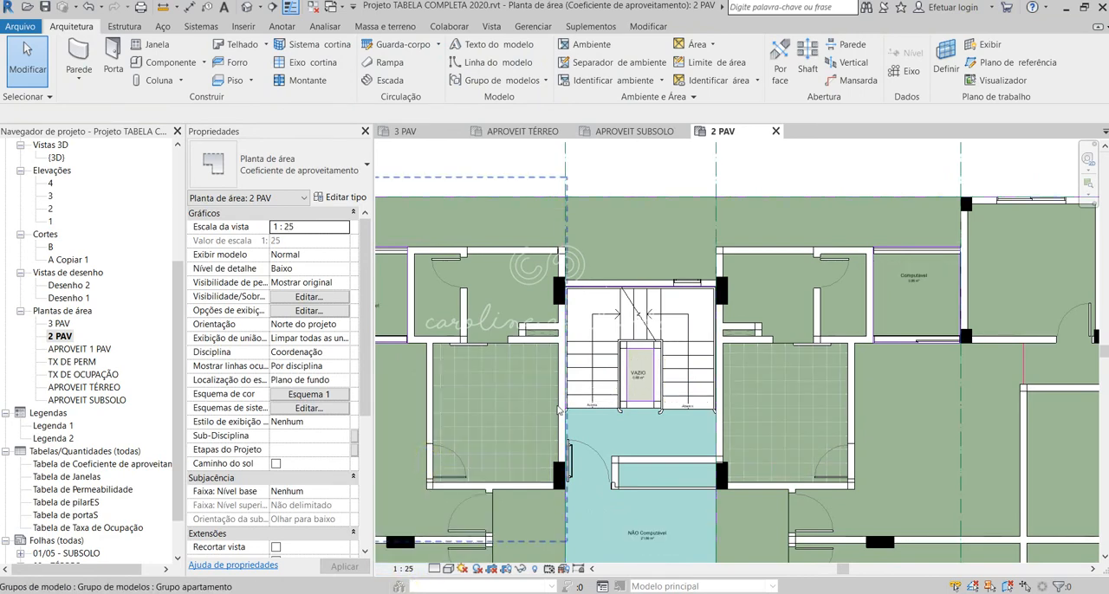
scroll(652, 400, "up", 3)
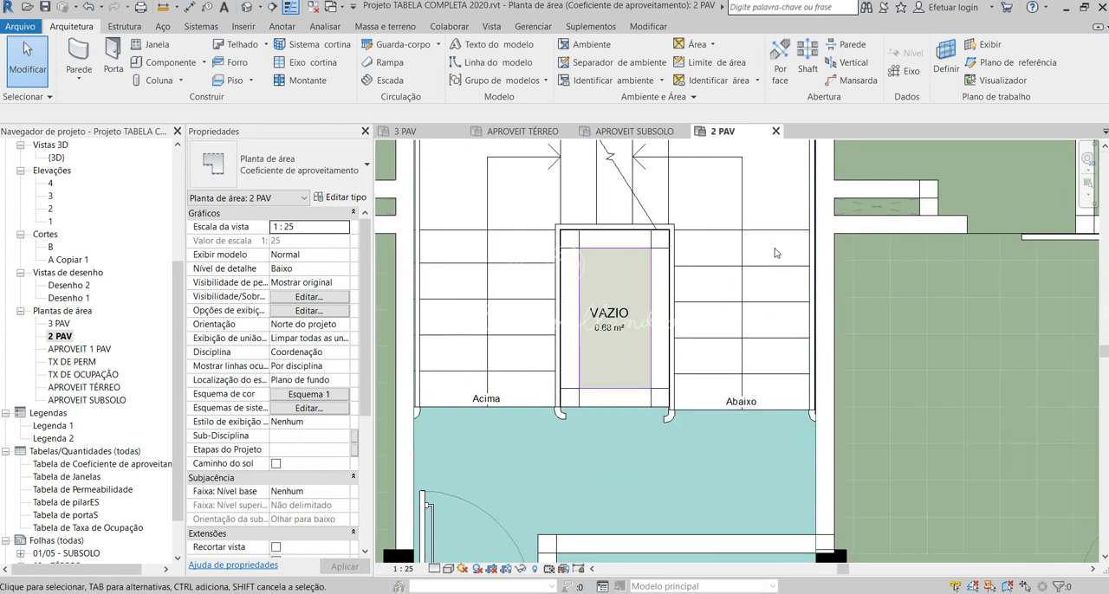
scroll(732, 468, "down", 4)
scroll(732, 467, "up", 3)
scroll(732, 462, "up", 3)
scroll(737, 342, "down", 7)
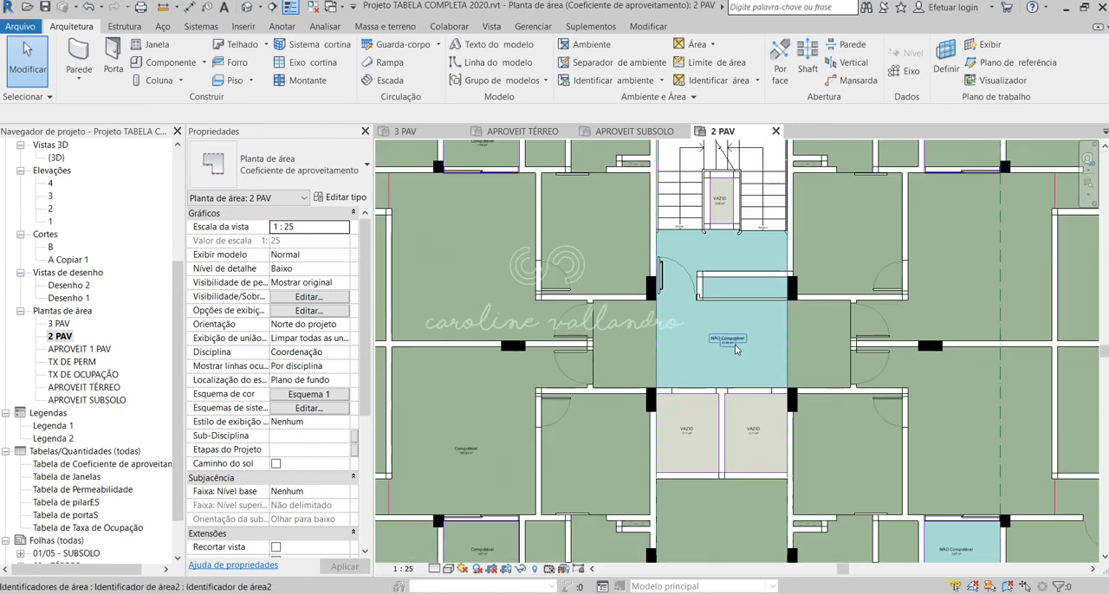
Step: Set the 2 PAV view scale to 1:50 and check the area tags across the plan
scroll(717, 472, "up", 3)
left_click(402, 568)
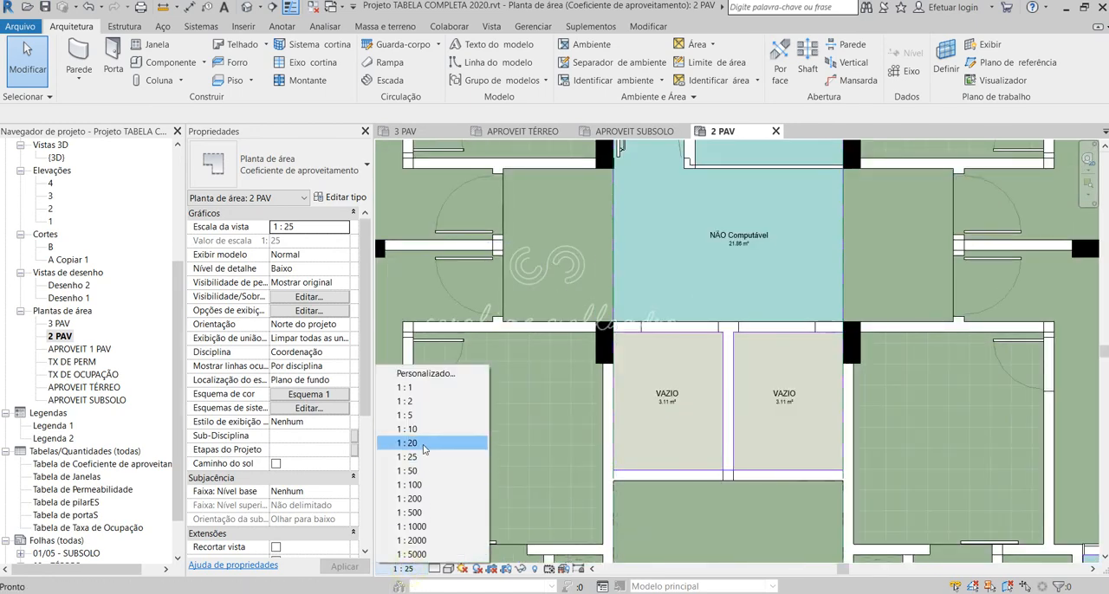
left_click(426, 476)
scroll(673, 400, "down", 5)
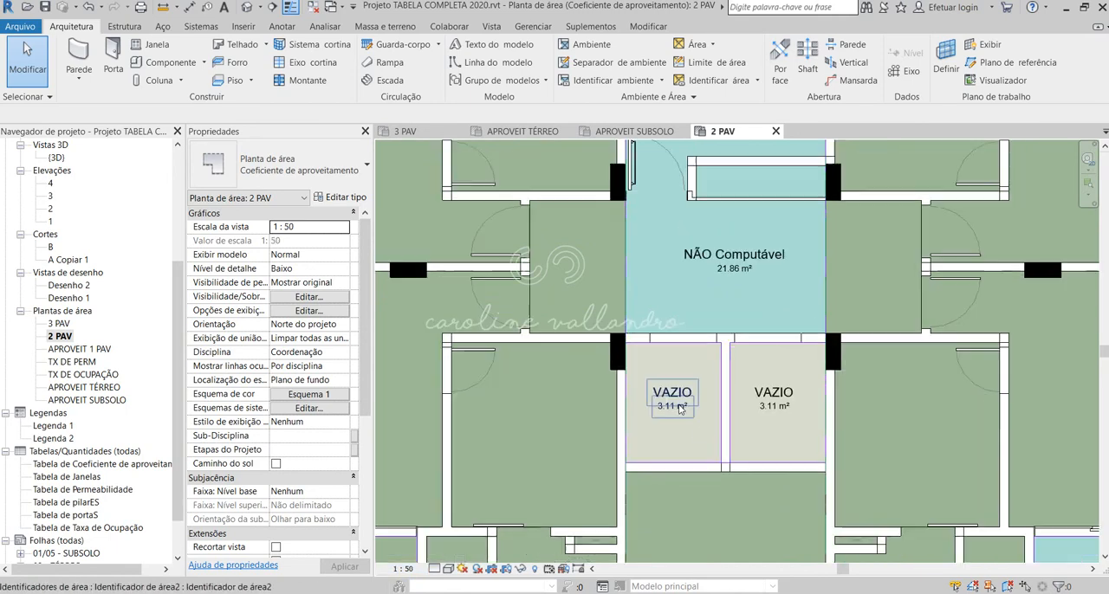
scroll(776, 517, "up", 2)
scroll(777, 517, "down", 3)
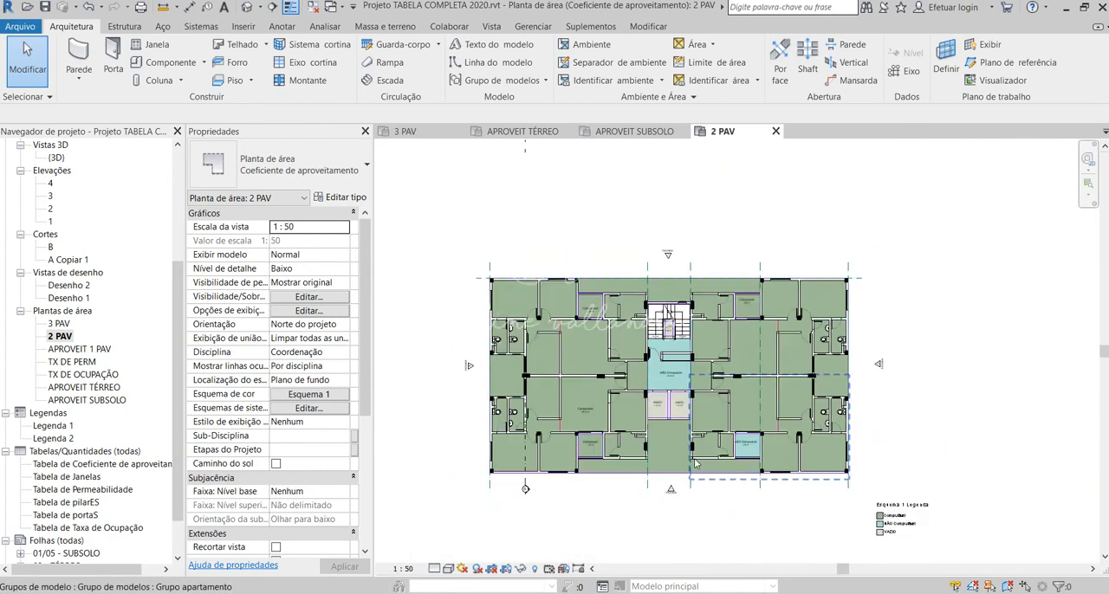
scroll(838, 514, "up", 2)
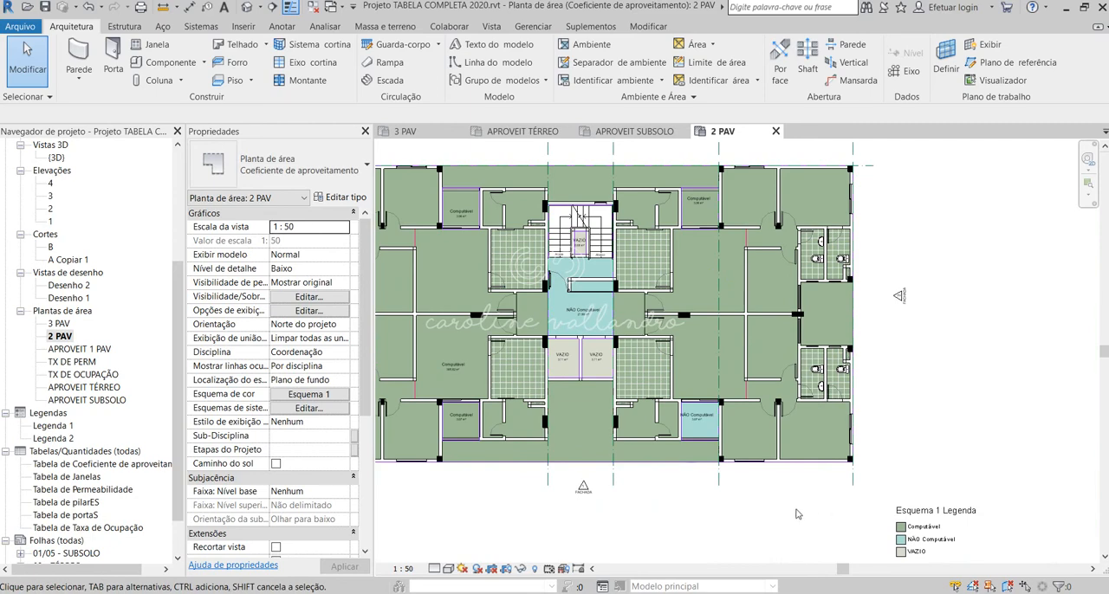
scroll(799, 514, "down", 2)
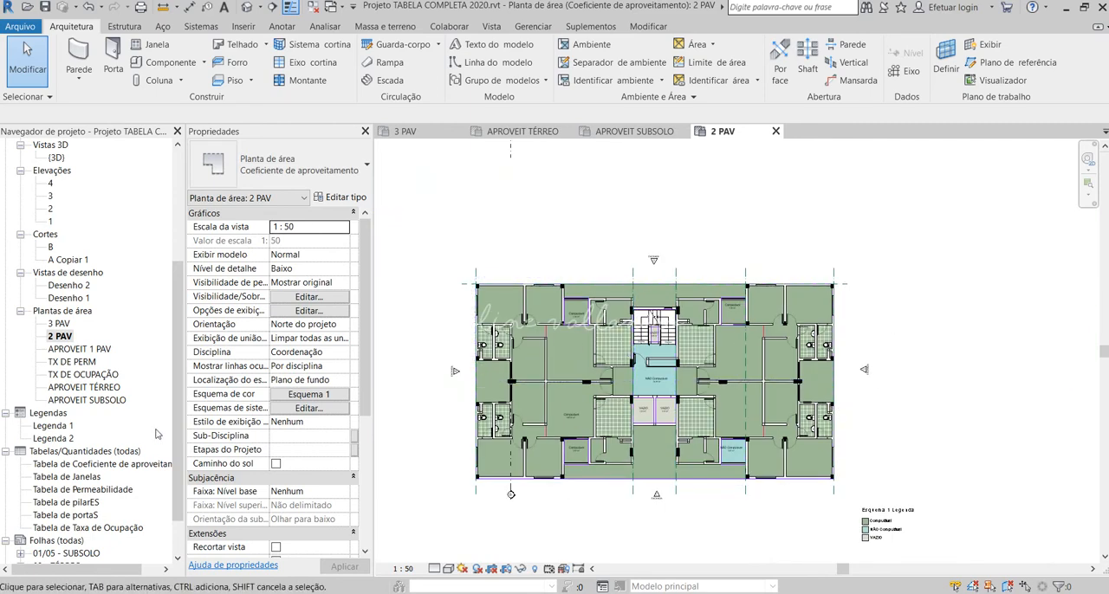
Step: Open the 3 PAV and APROVEIT 1 PAV area plans to review their area classifications
double_click(59, 323)
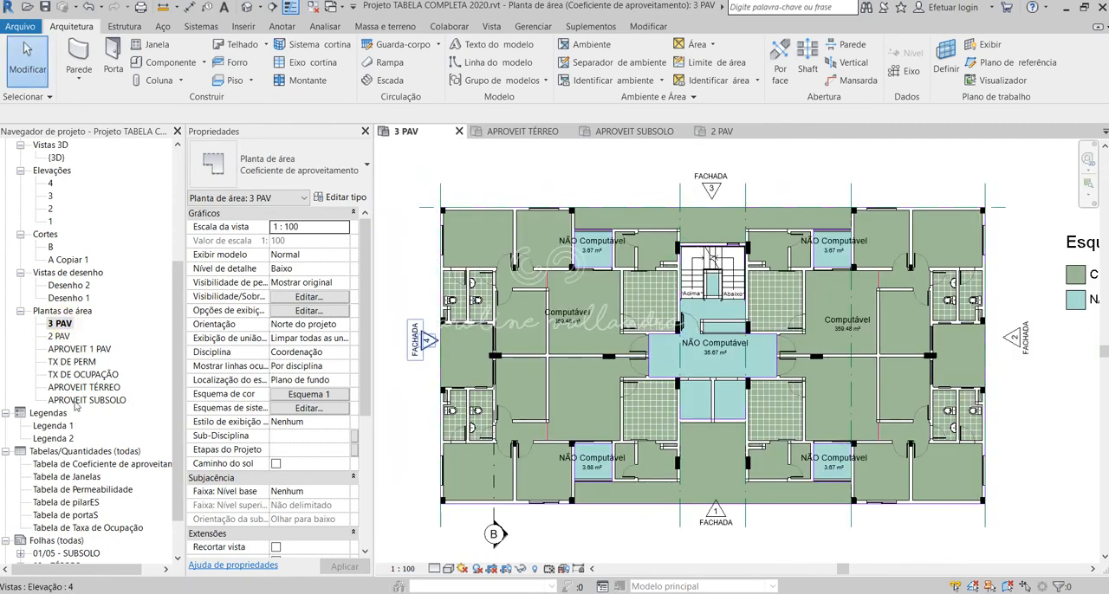
left_click(77, 349)
double_click(78, 349)
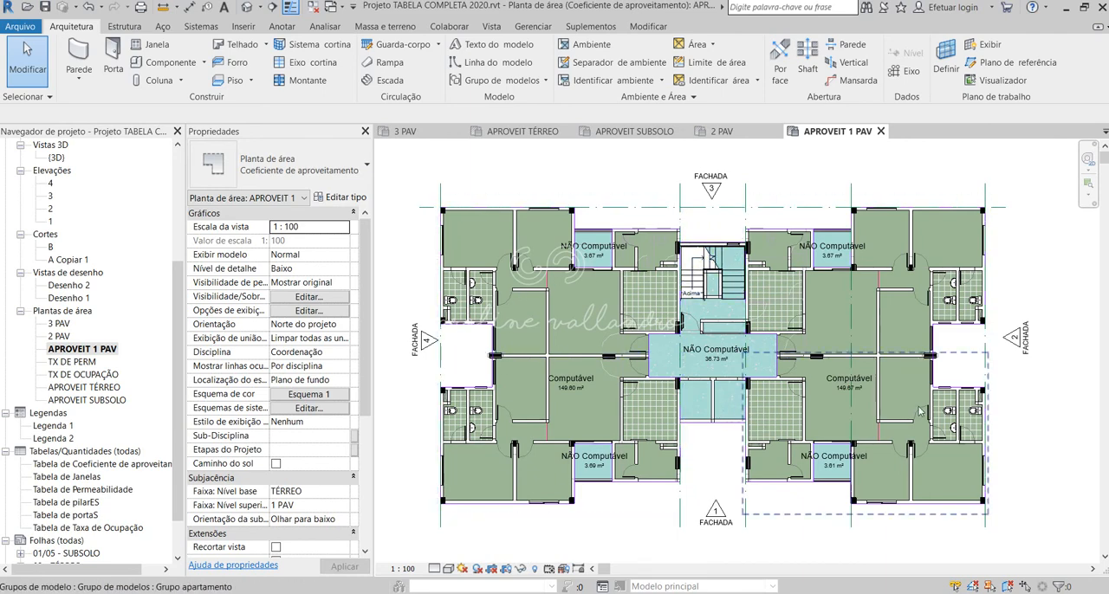
Step: Rename the 2 PAV area plan as APROVEIT 2 PAV without renaming the corresponding level and views
right_click(59, 336)
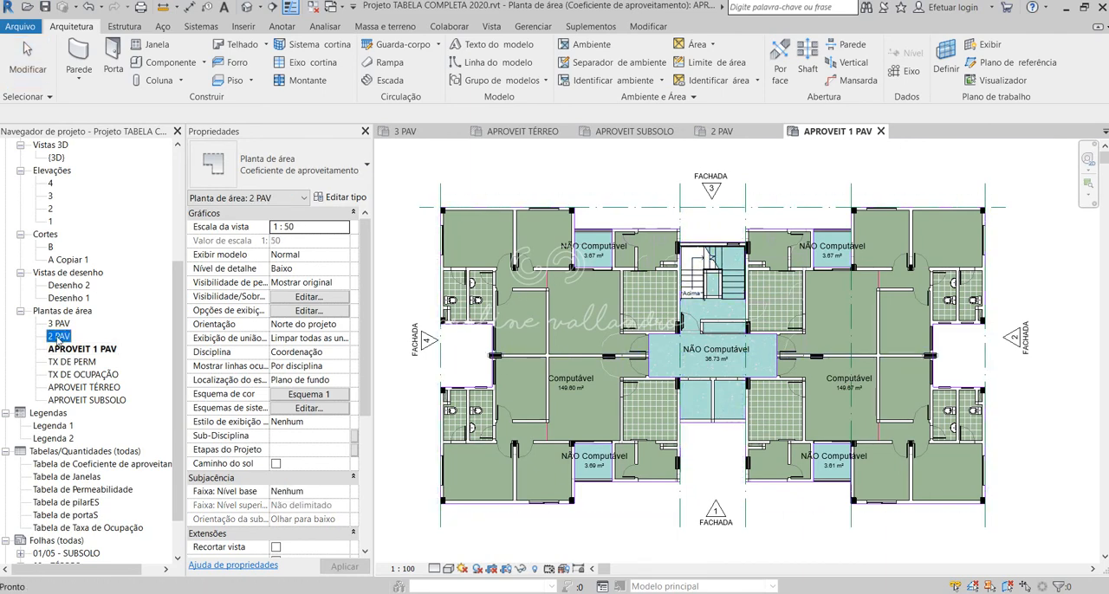
left_click(97, 232)
type("APROVEIT")
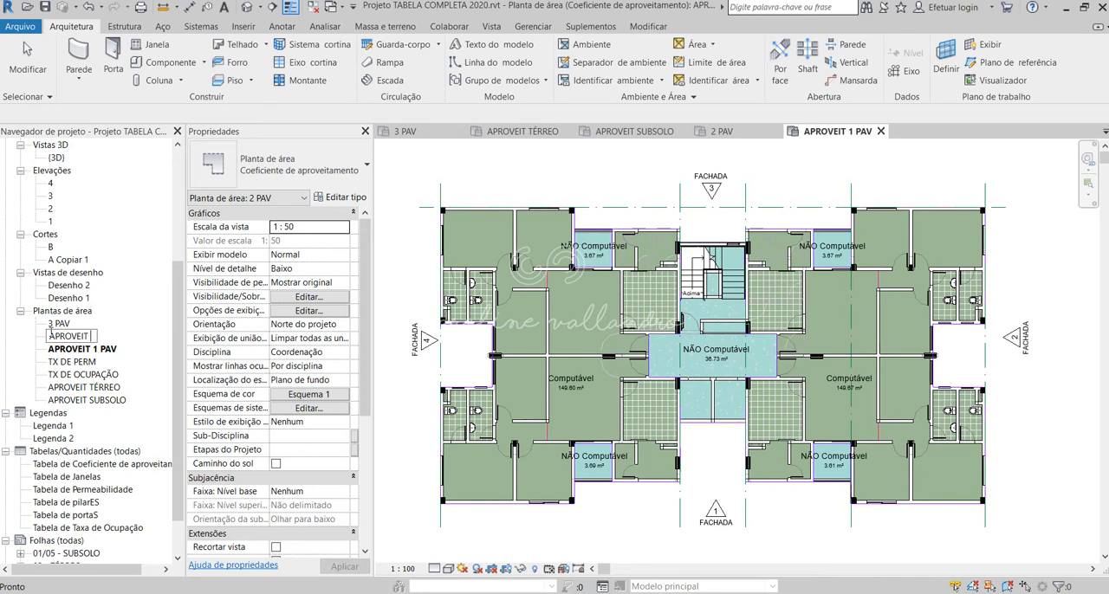
type("2 PAV")
key("Return")
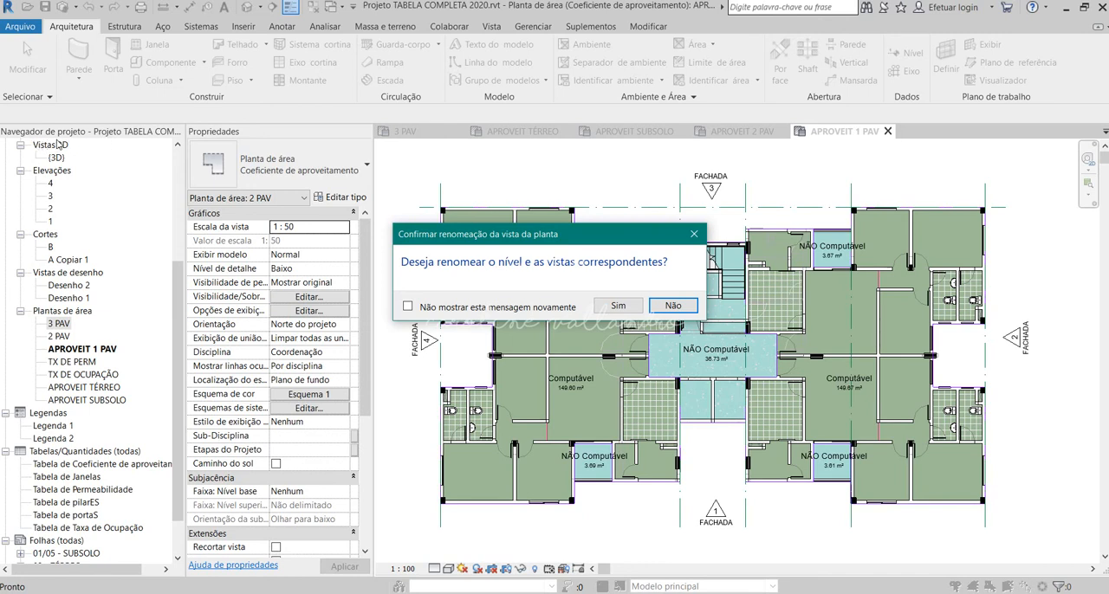
left_click(672, 306)
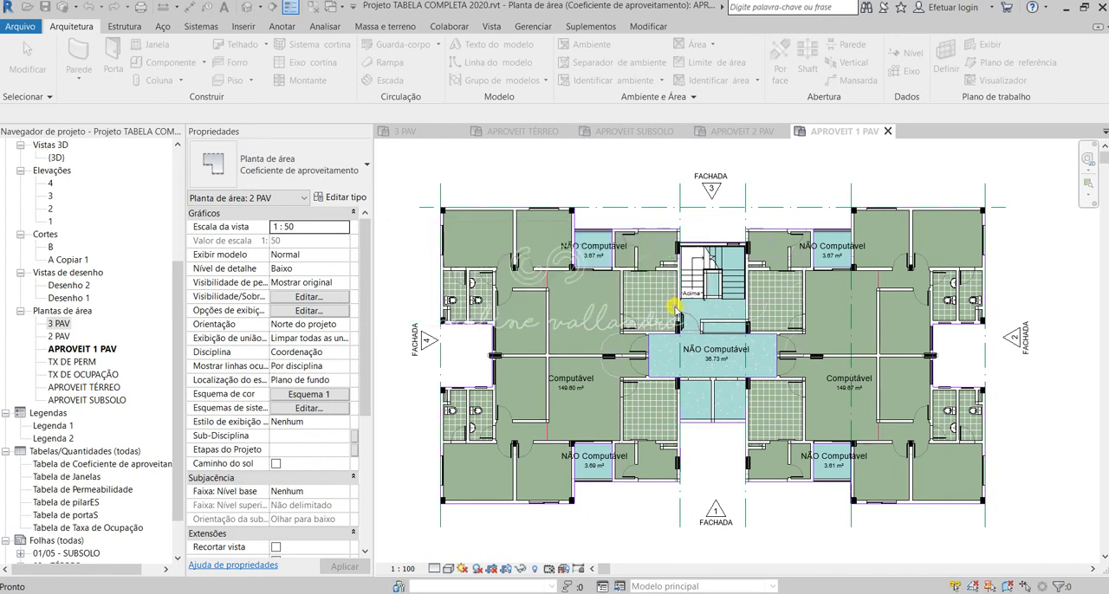
Step: Rename the 3 PAV area plan as APROVEIT 3 PAV without renaming the corresponding level and views
right_click(59, 322)
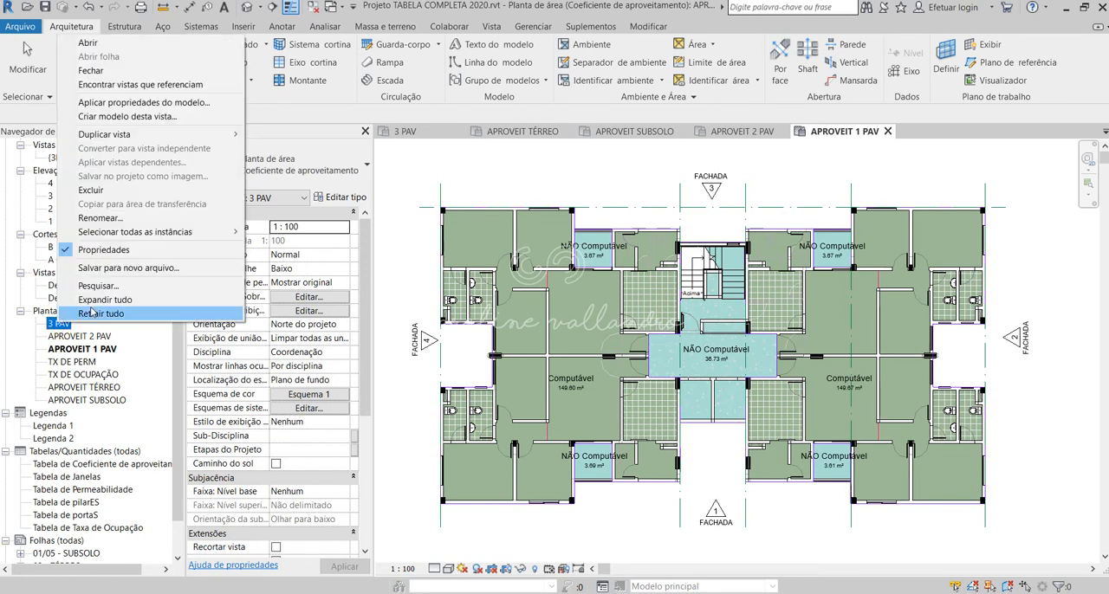
left_click(97, 217)
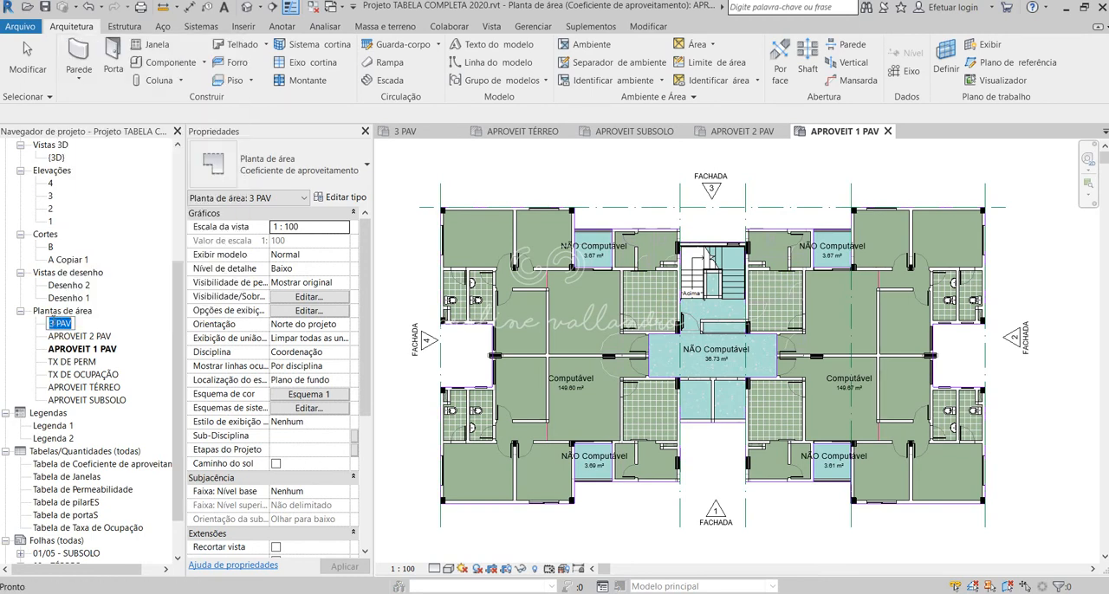
left_click(52, 322)
type("APROVEIT")
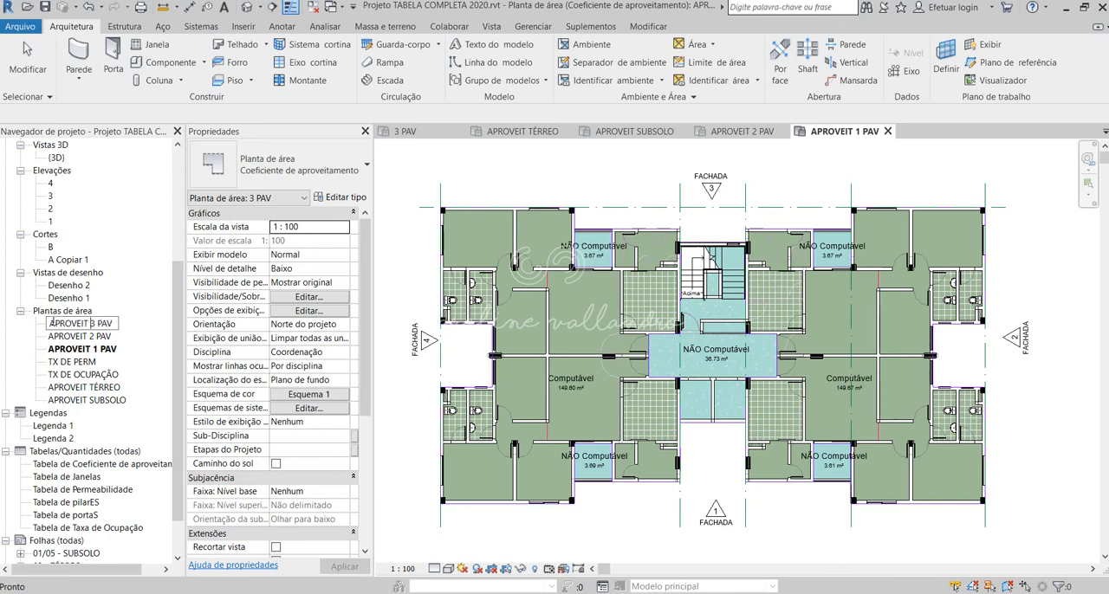
key("Return")
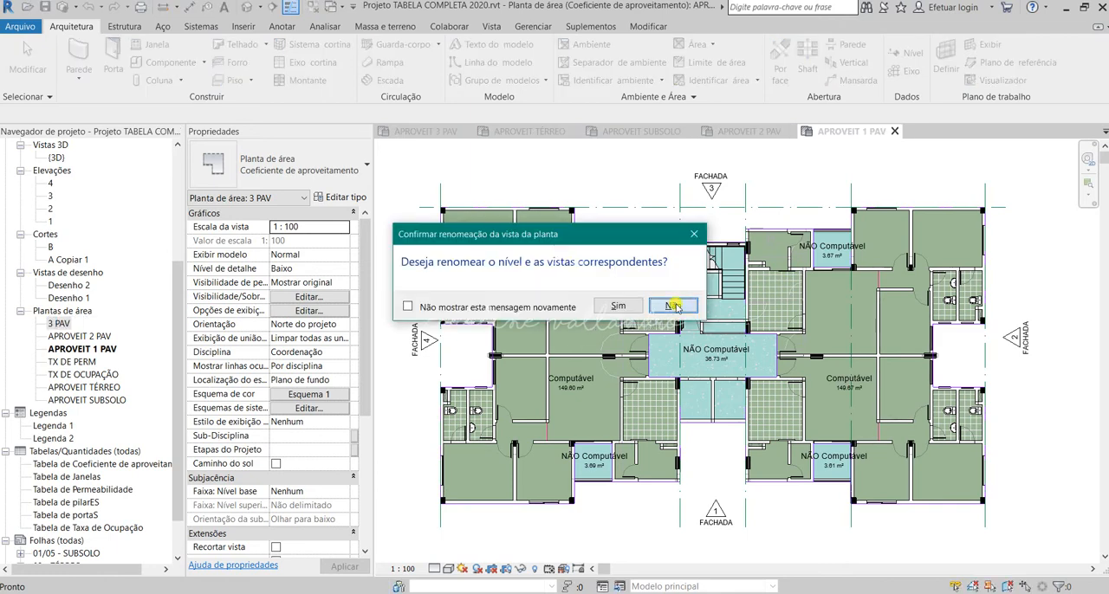
left_click(673, 306)
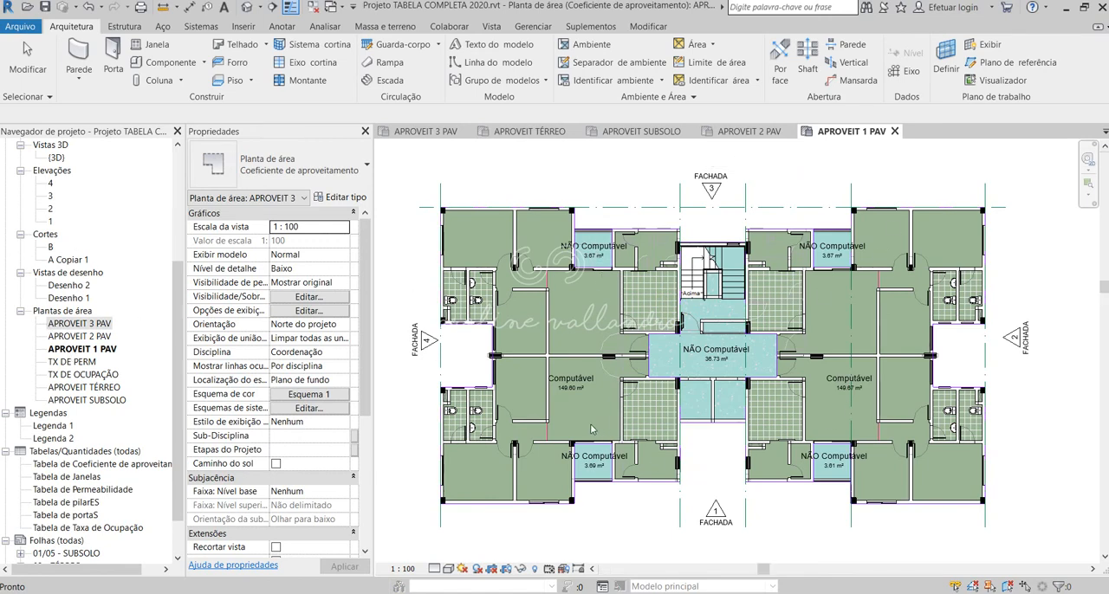
Step: Open the Tabela de Coeficiente de aproveitamento schedule and look through its Computável, NÃO Computável and VAZIO rows
scroll(684, 325, "down", 5)
scroll(697, 318, "down", 1)
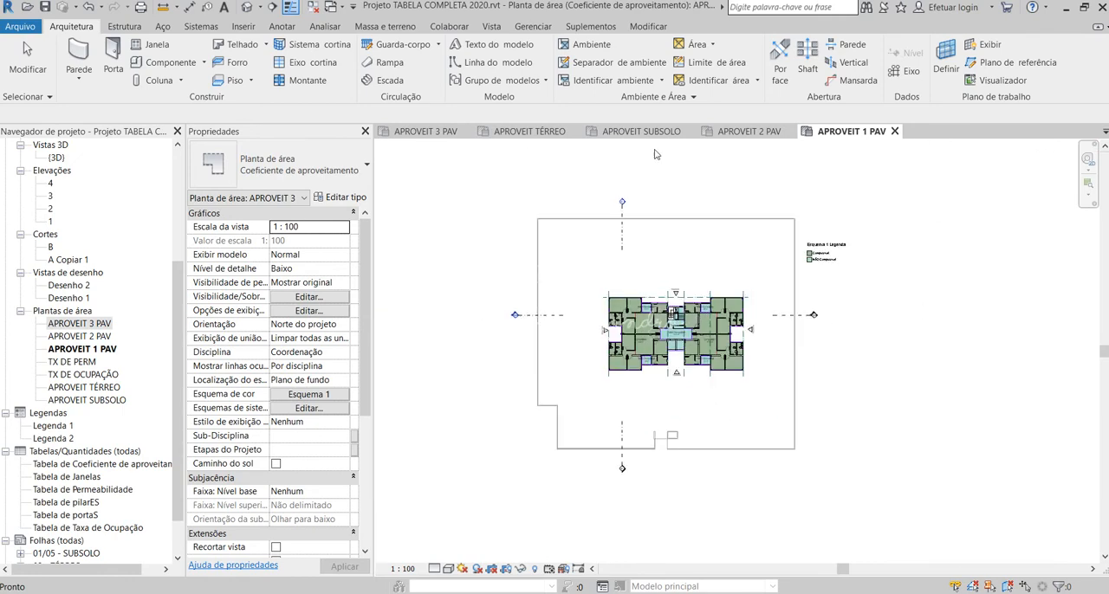
scroll(131, 394, "down", 2)
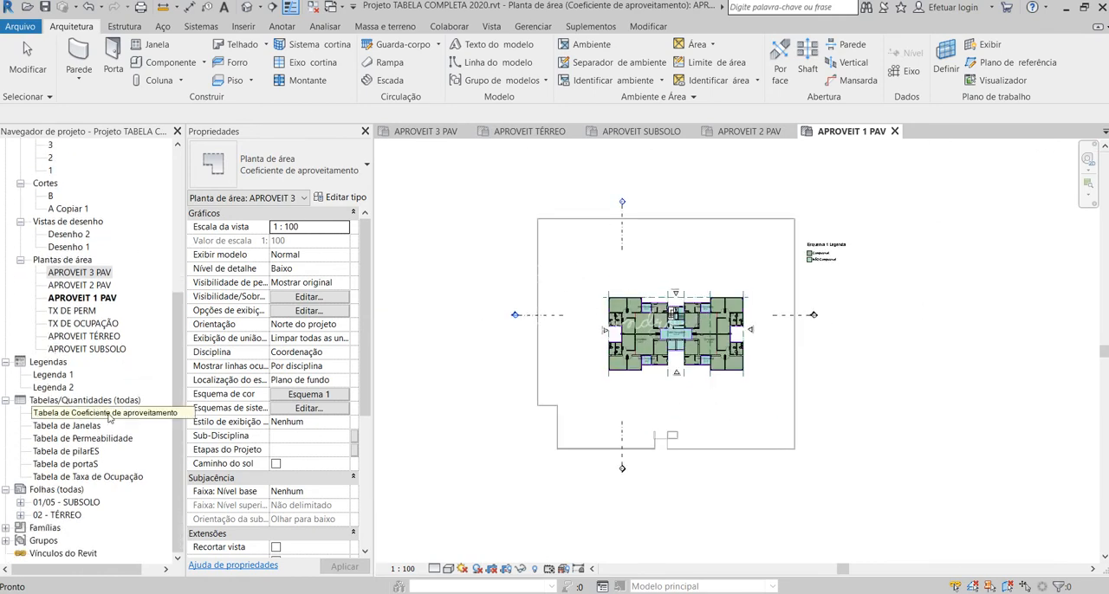
left_click(108, 414)
double_click(108, 414)
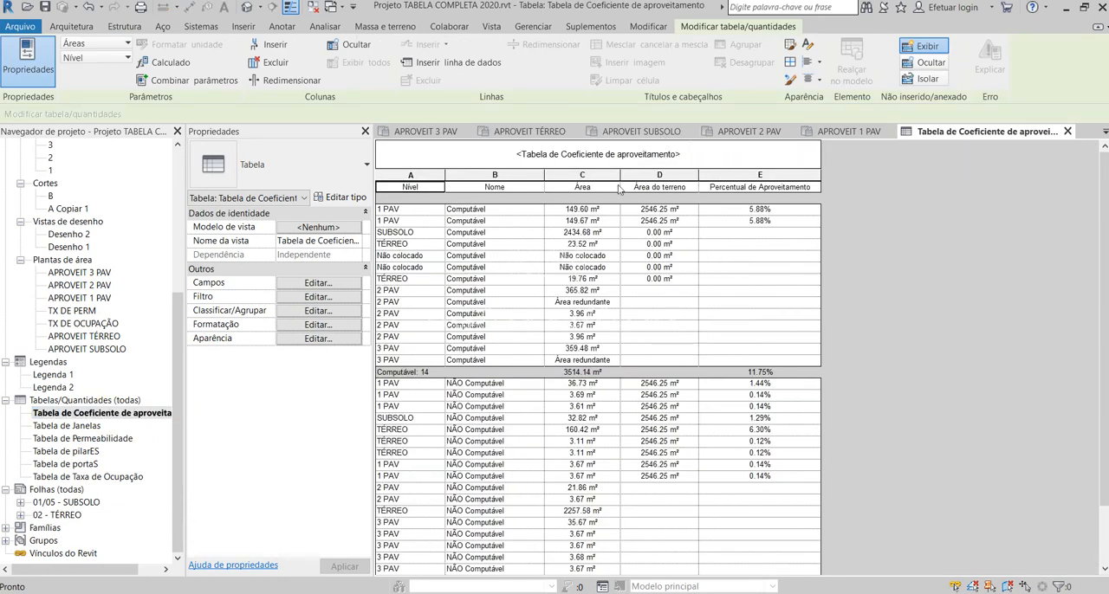
scroll(755, 224, "down", 2)
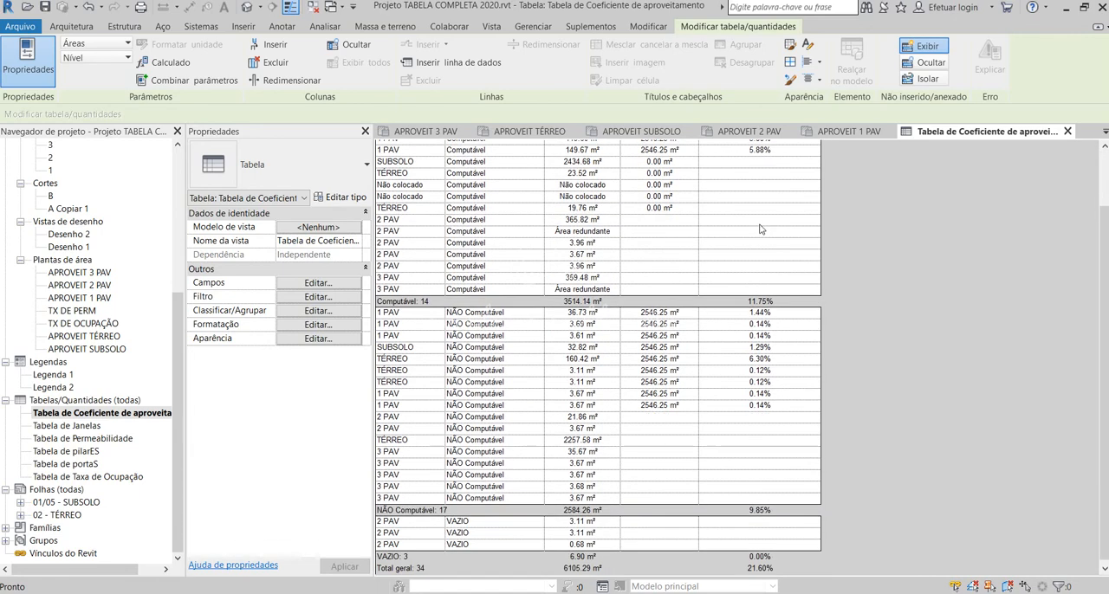
scroll(760, 229, "up", 2)
Step: Set the Área do terreno of the SUBSOLO Computável row to 2546.25 m²
left_click(641, 232)
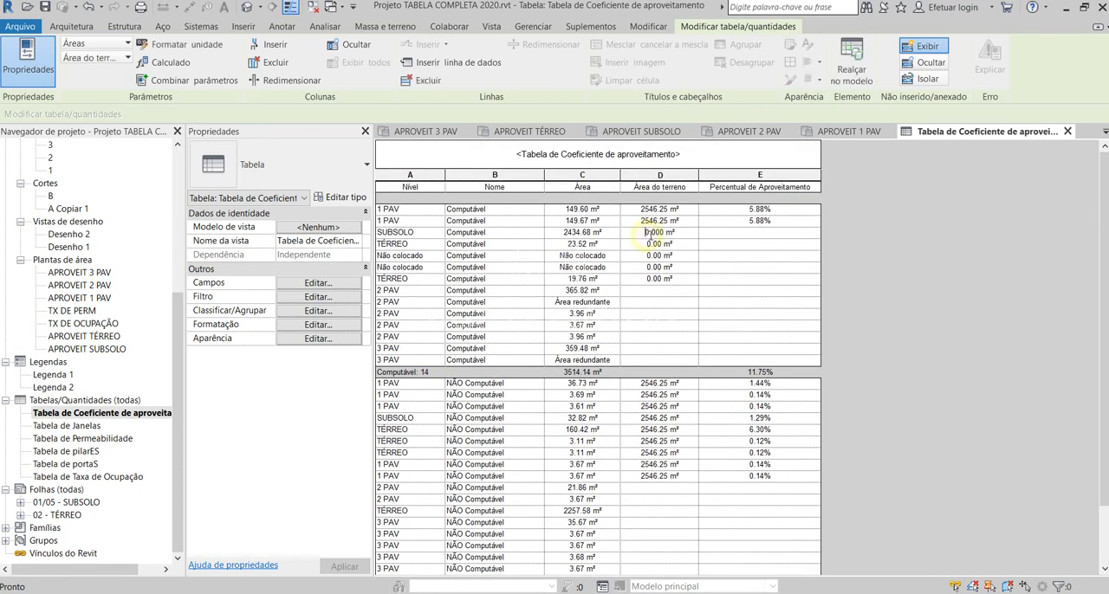
double_click(641, 232)
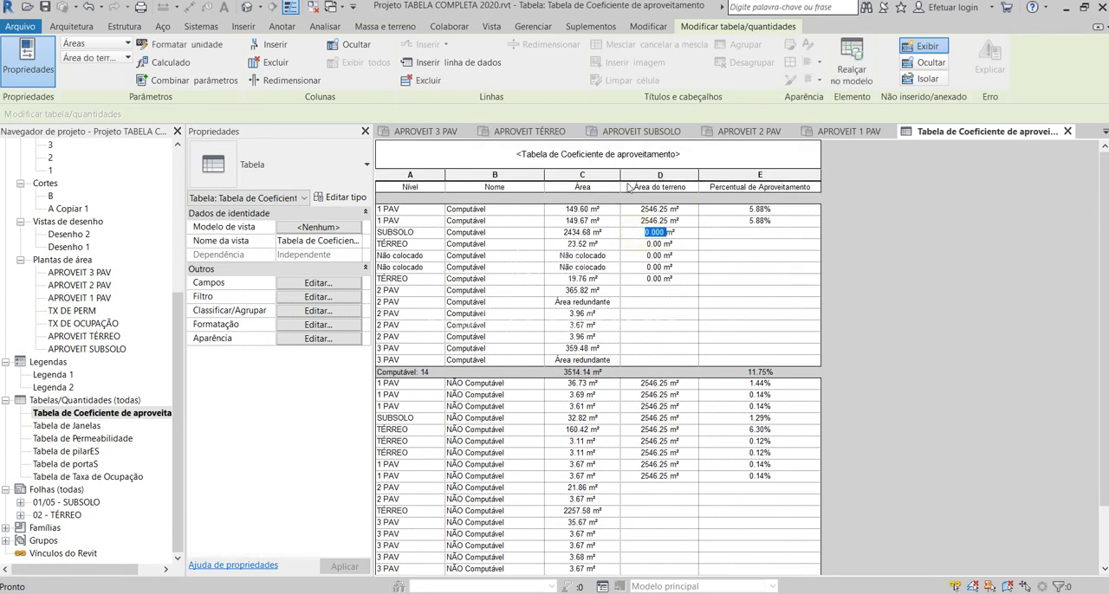
type("5")
type("54")
type("6.25")
left_click(712, 239)
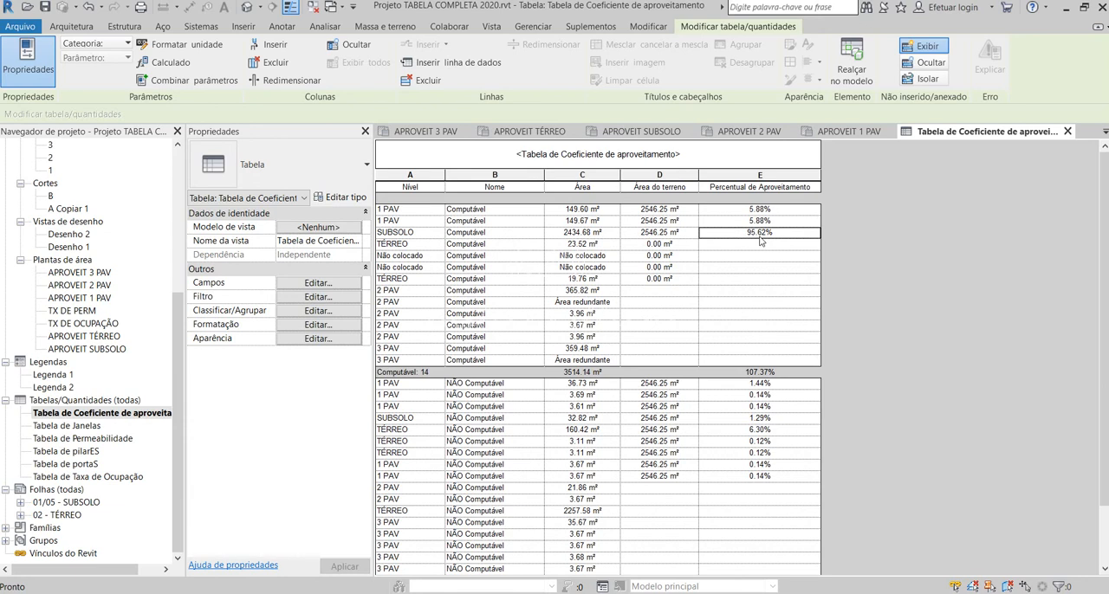
Step: Set the Área do terreno of the 23.52 m² TÉRREO Computável row to 2546.25 m²
left_click(651, 244)
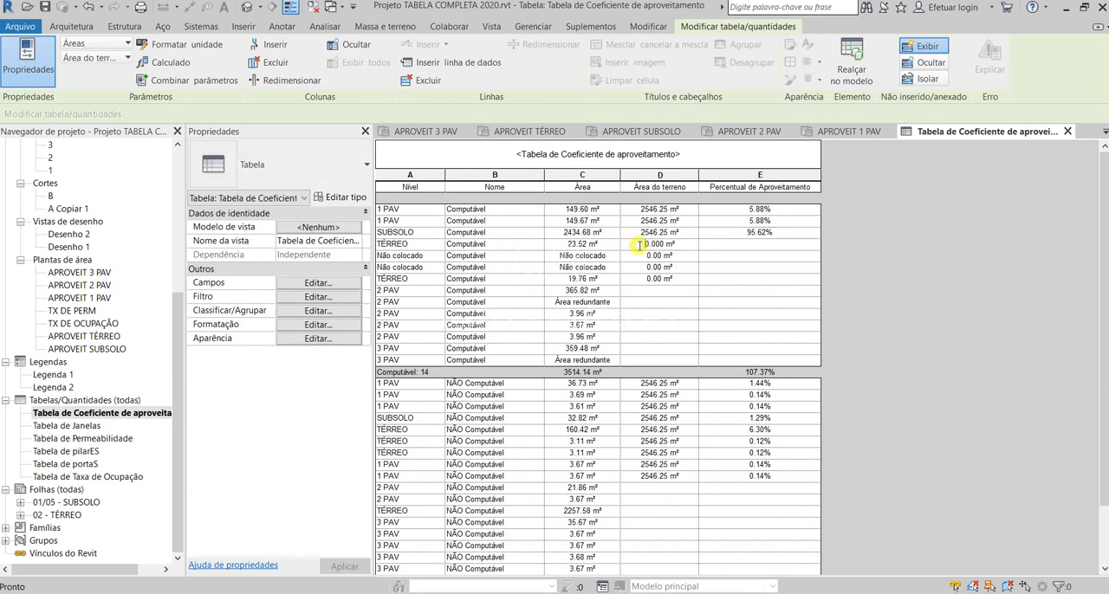
left_click_drag(641, 244, 668, 247)
type("2546.25")
key("Return")
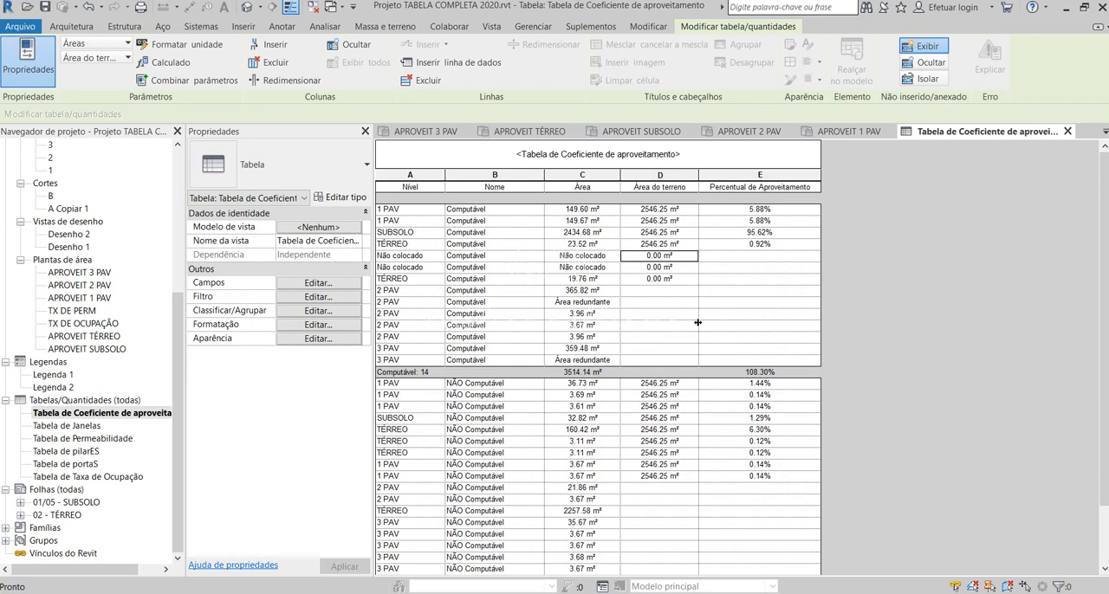
Step: Set the Área do terreno to 2546.25 m² for the two 3.11 m² VAZIO rows of 2 PAV
scroll(736, 400, "down", 2)
scroll(443, 268, "up", 2)
scroll(511, 394, "down", 4)
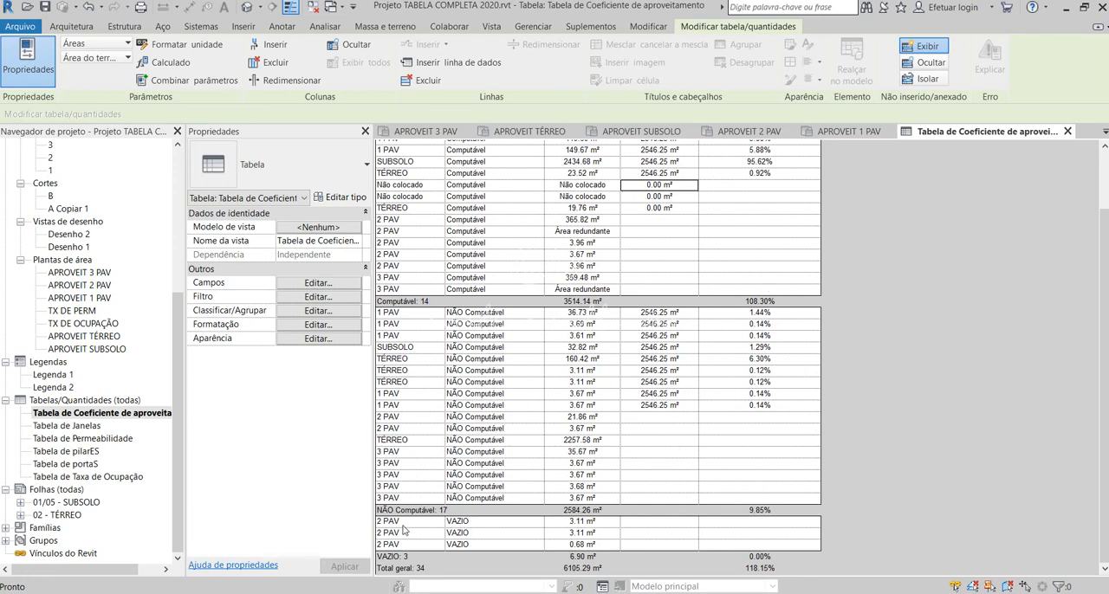
scroll(479, 267, "up", 3)
scroll(481, 267, "down", 3)
left_click(668, 521)
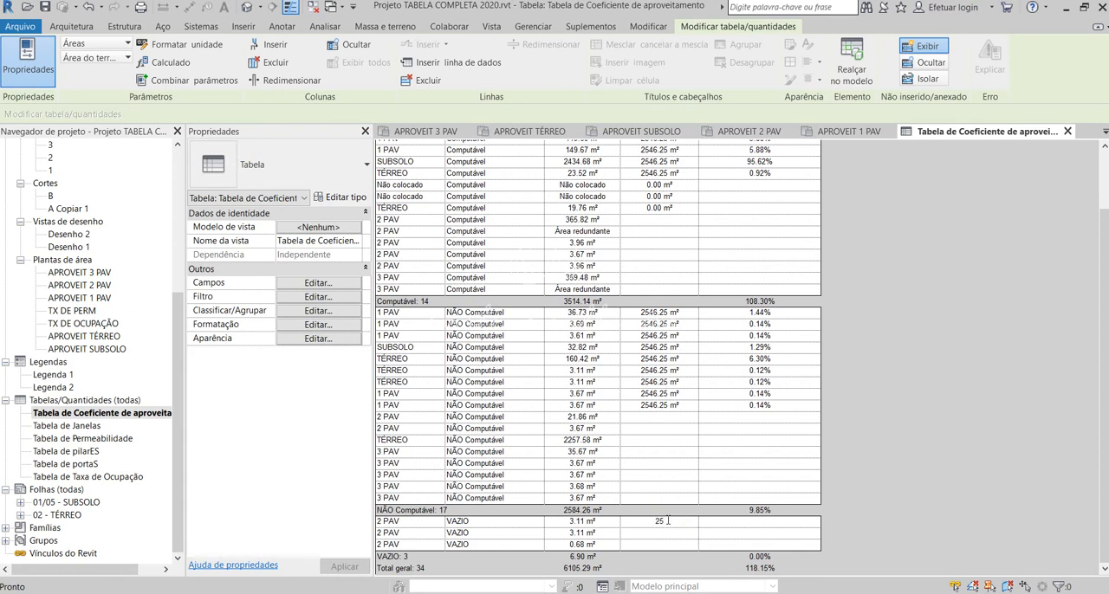
type("2546.25")
left_click(675, 530)
type("2546.25")
key("Return")
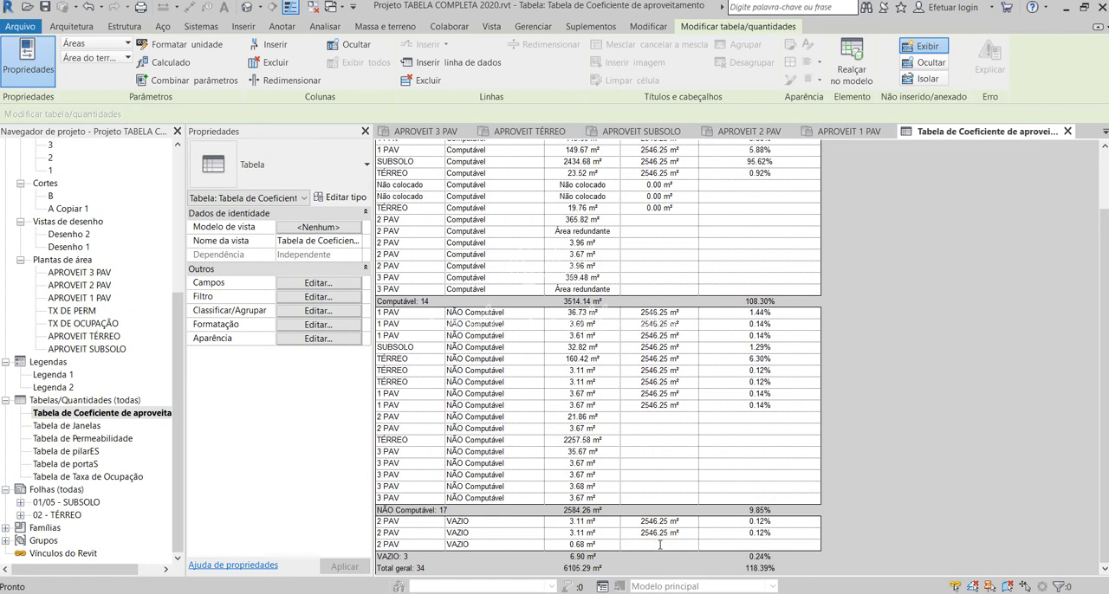
Step: Set the Área do terreno of the 0.68 m² VAZIO row to 2546.25 m² and review the table's percentages
left_click(659, 544)
type("2546.25")
key("Return")
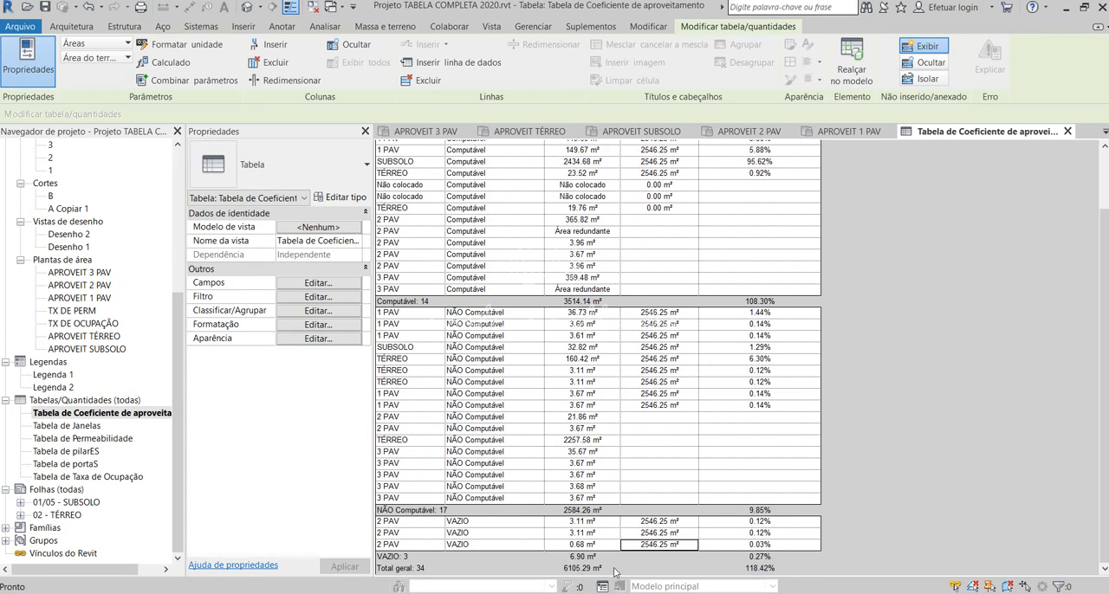
scroll(848, 438, "up", 3)
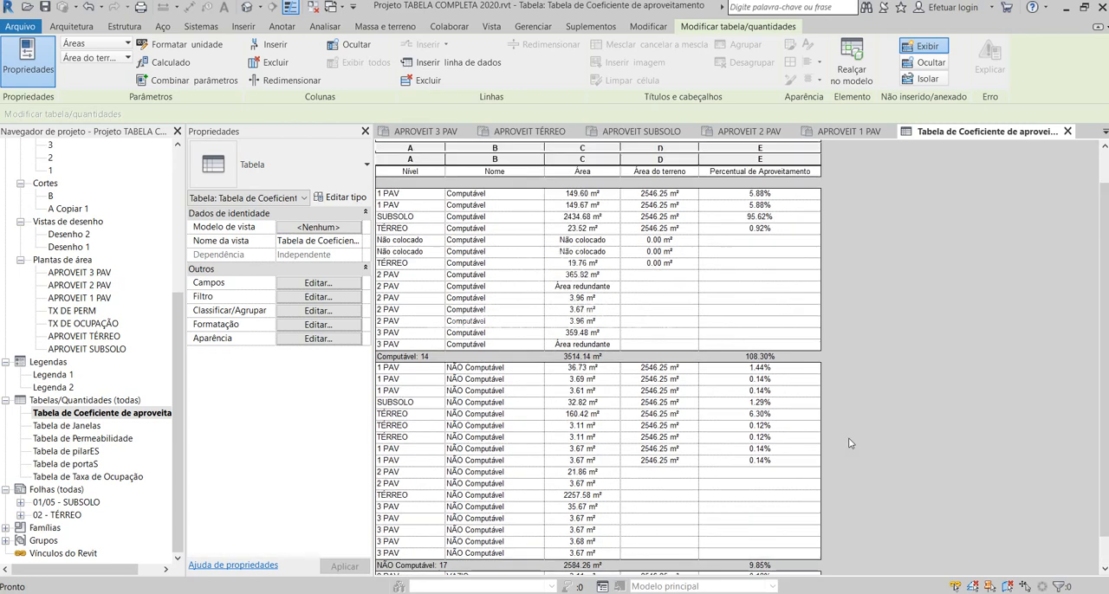
scroll(853, 445, "down", 3)
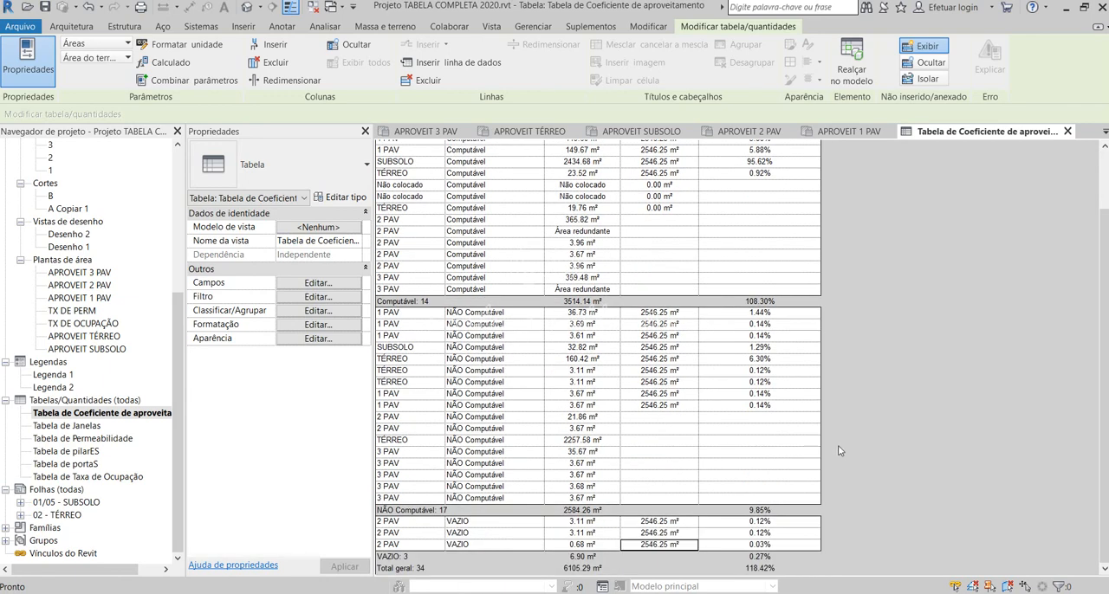
scroll(766, 555, "up", 3)
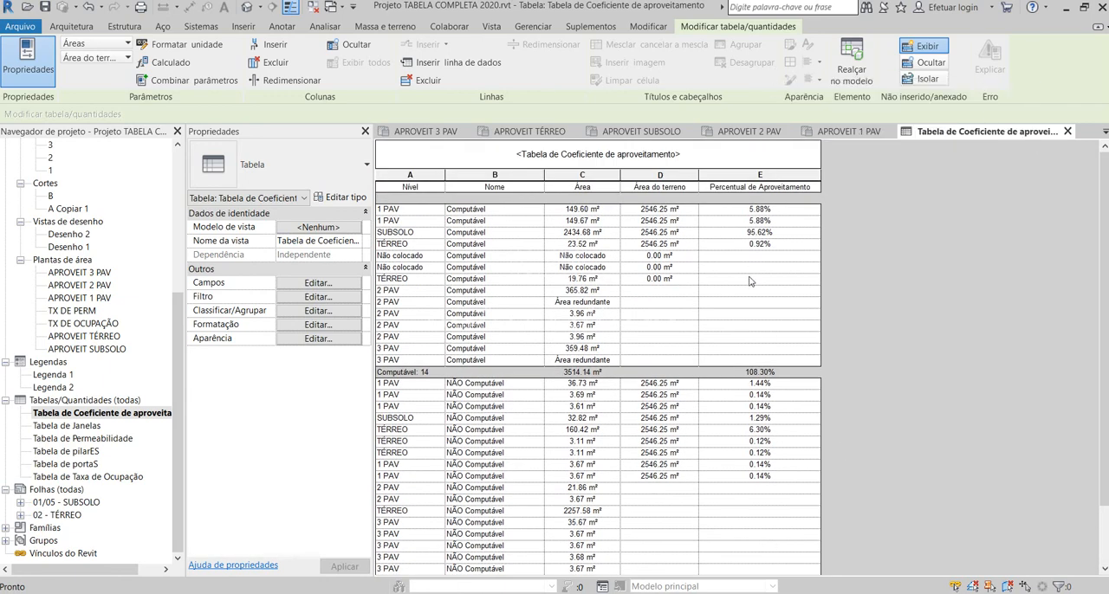
scroll(770, 381, "down", 3)
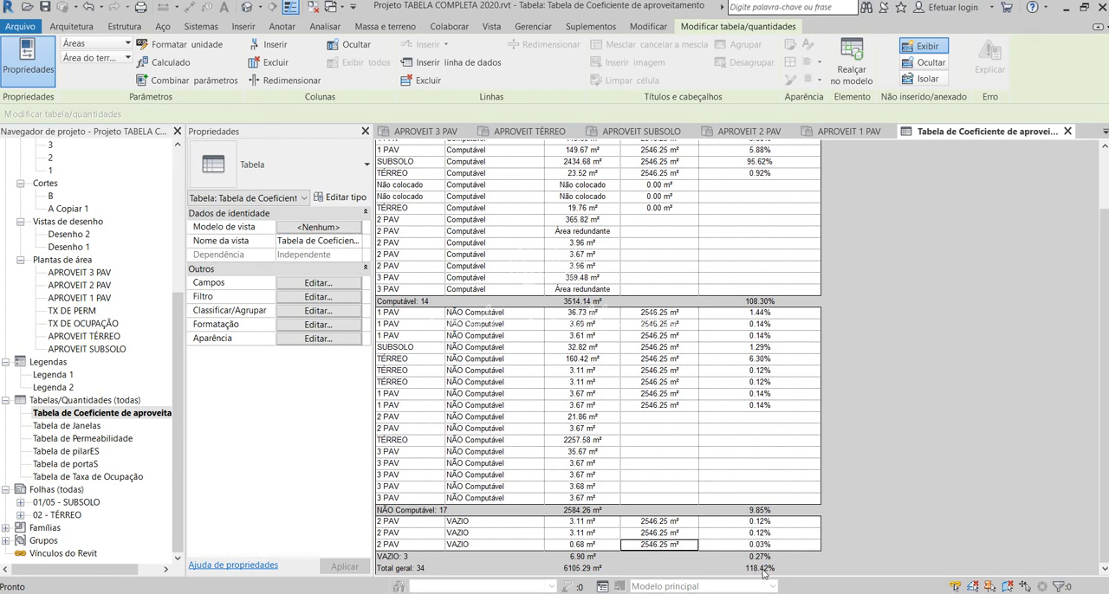
scroll(763, 572, "up", 3)
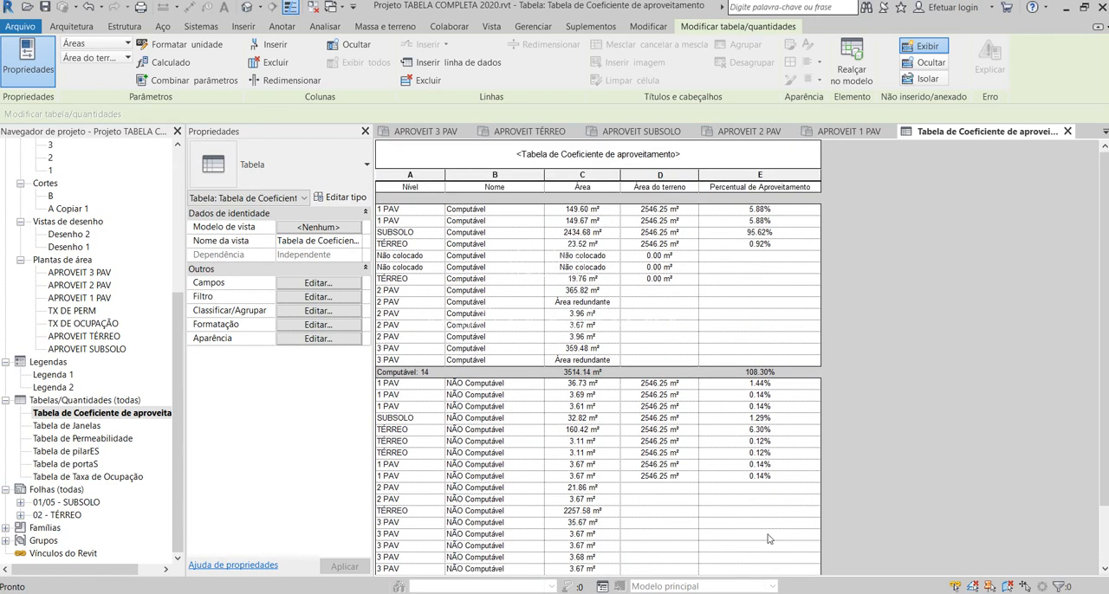